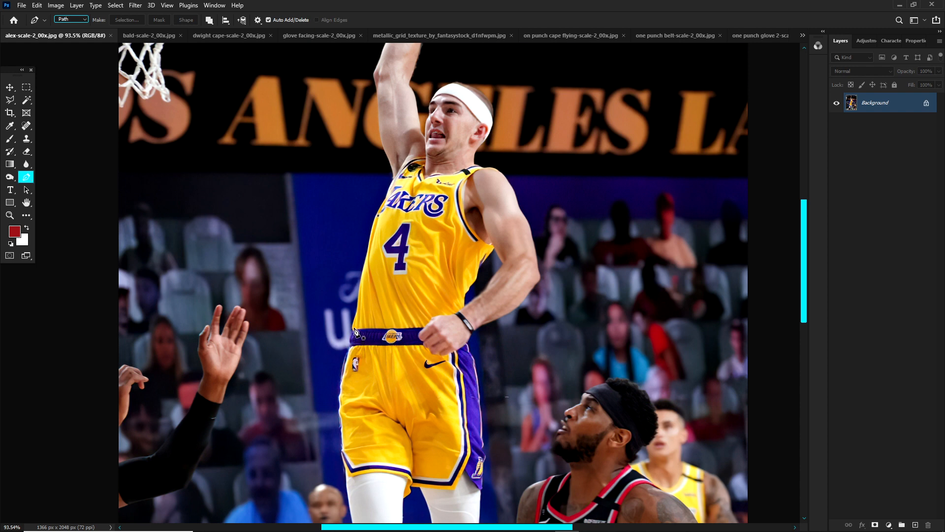
Step: Select the subject of the basketball photo automatically with Select Subject
scroll(358, 317, down, 4)
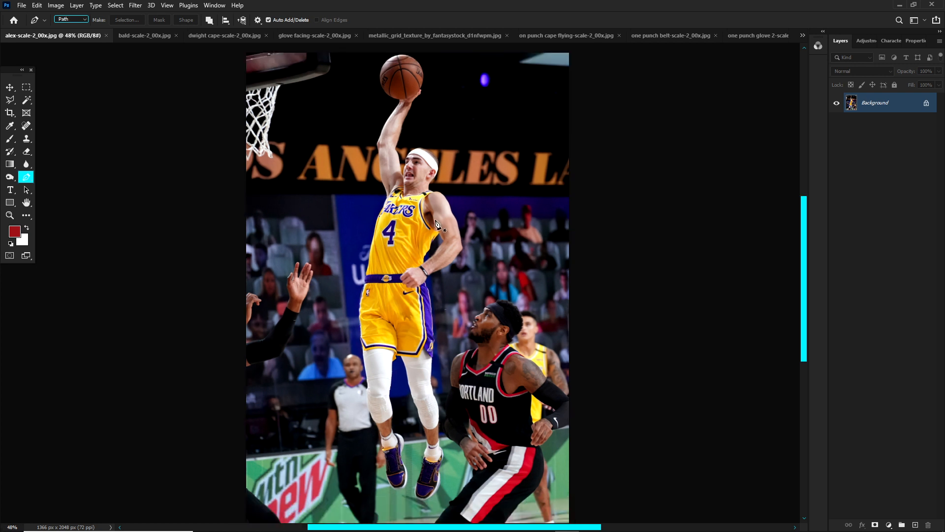
scroll(373, 159, up, 1)
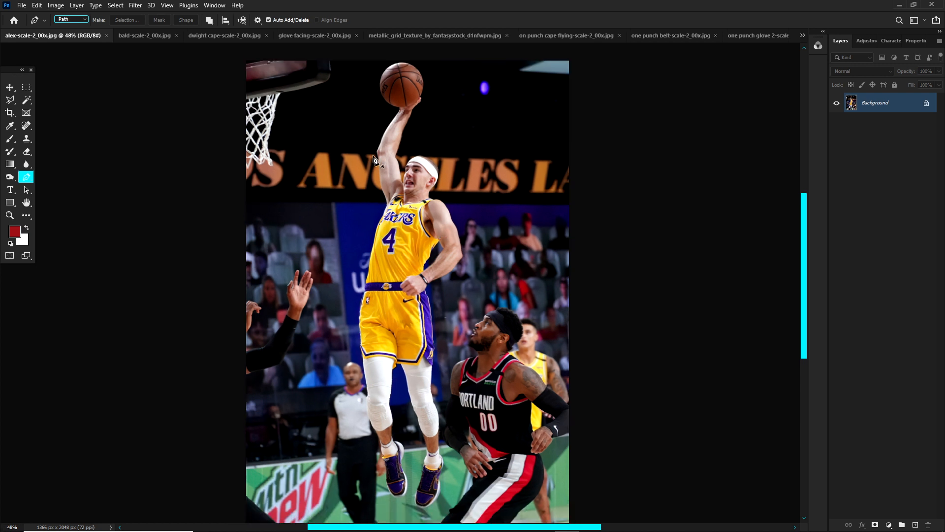
click(114, 5)
click(187, 120)
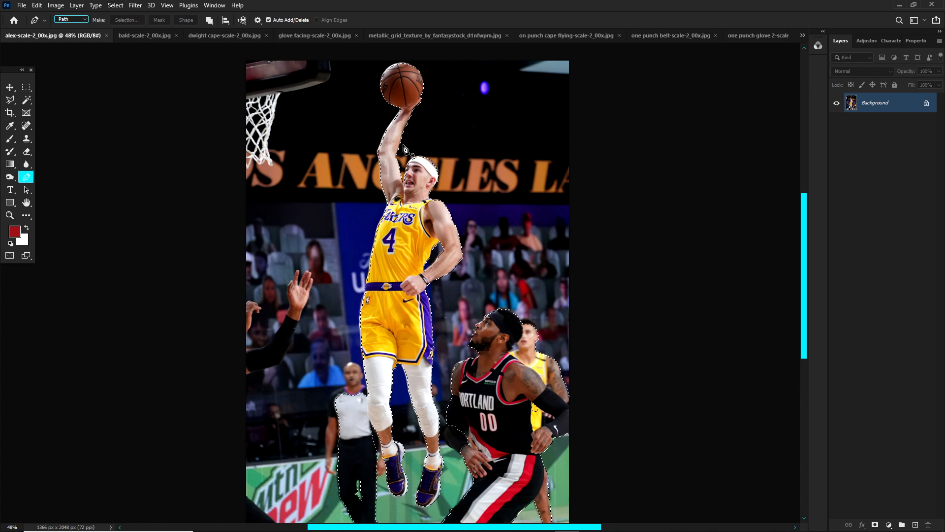
Step: Trace a Pen tool path down the outer edge of the player's white knee sleeve where it meets the referee's shirt
scroll(408, 310, up, 3)
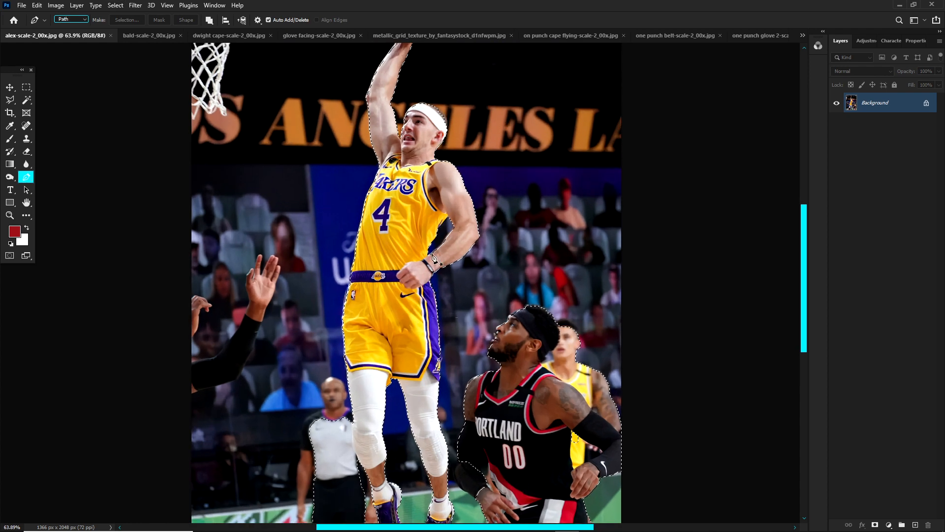
scroll(427, 172, down, 2)
scroll(270, 74, up, 1)
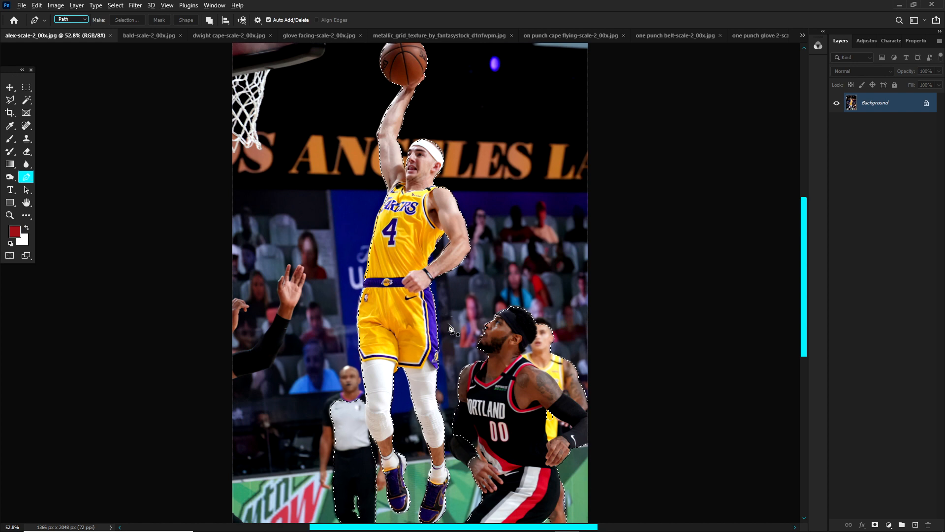
scroll(446, 315, up, 2)
scroll(448, 316, down, 1)
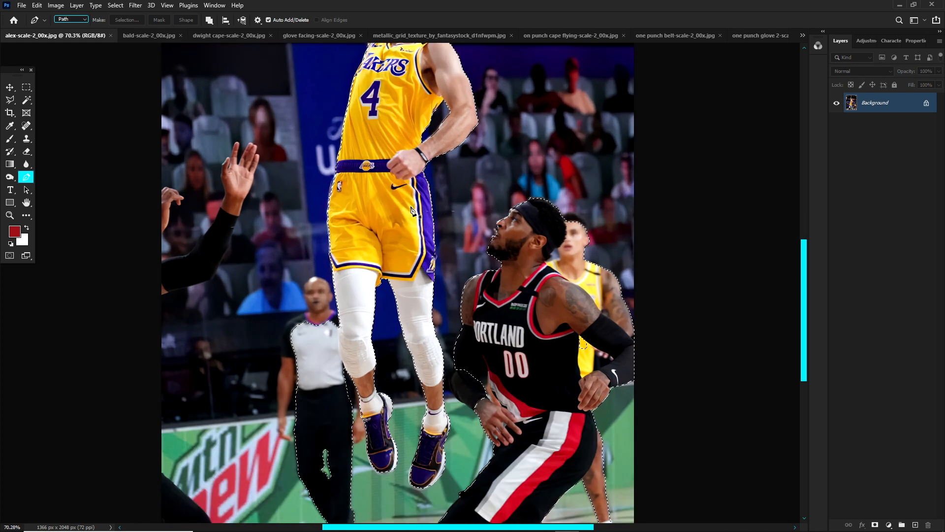
scroll(415, 207, down, 1)
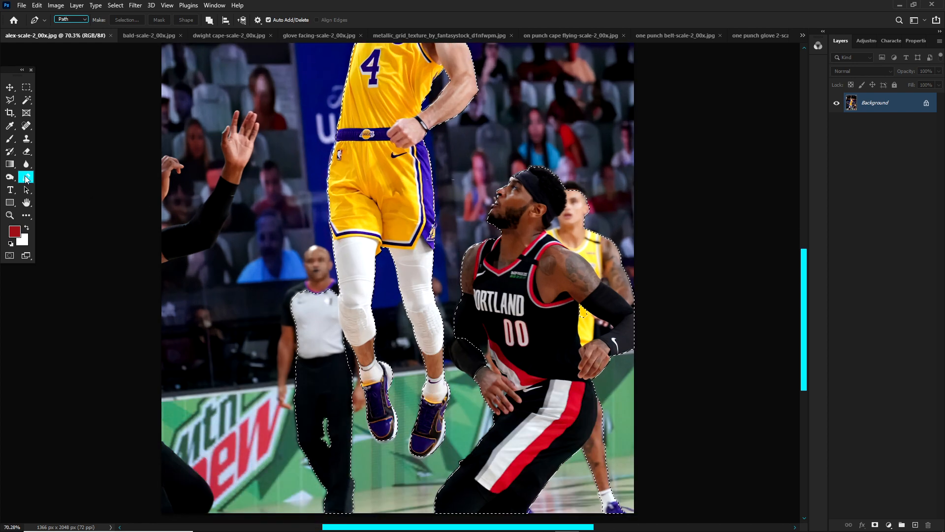
scroll(272, 252, up, 2)
scroll(369, 327, up, 3)
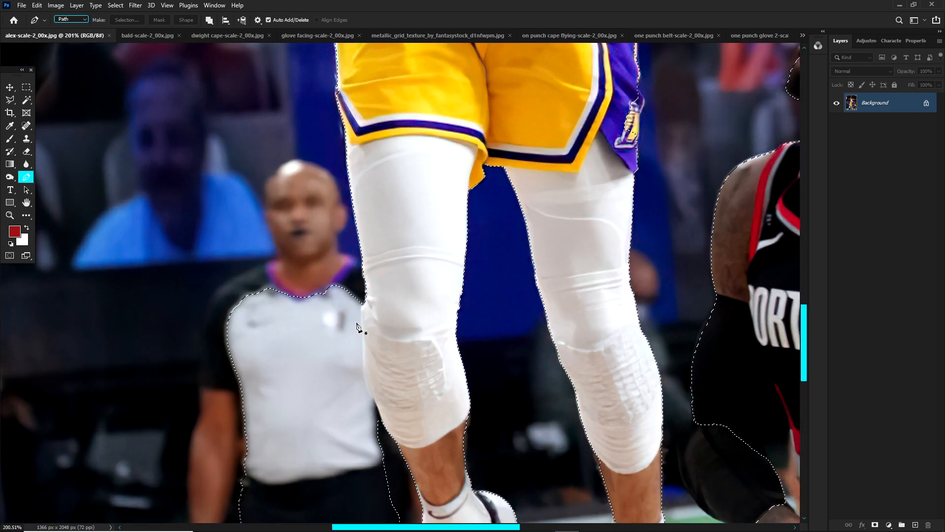
click(364, 302)
click(361, 307)
click(360, 310)
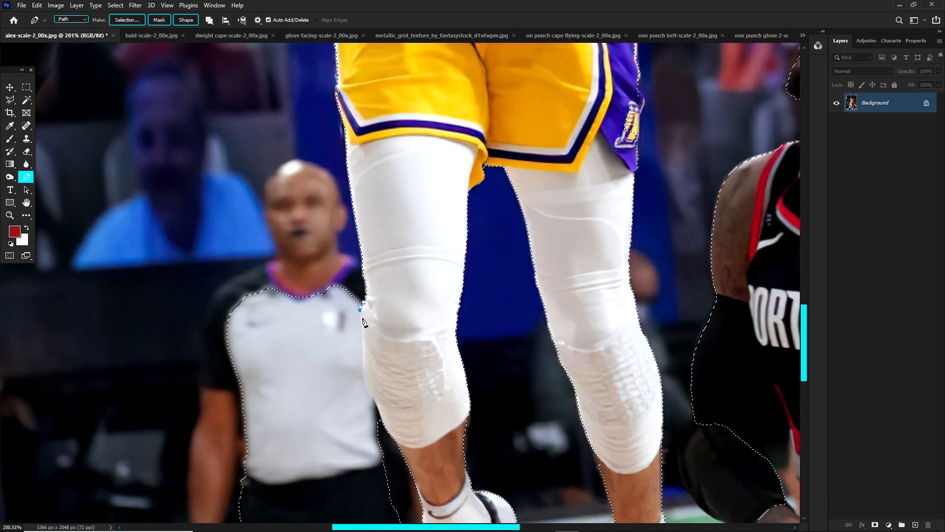
click(361, 321)
click(361, 327)
click(363, 335)
click(364, 341)
click(363, 348)
click(363, 355)
click(364, 363)
click(364, 370)
click(375, 401)
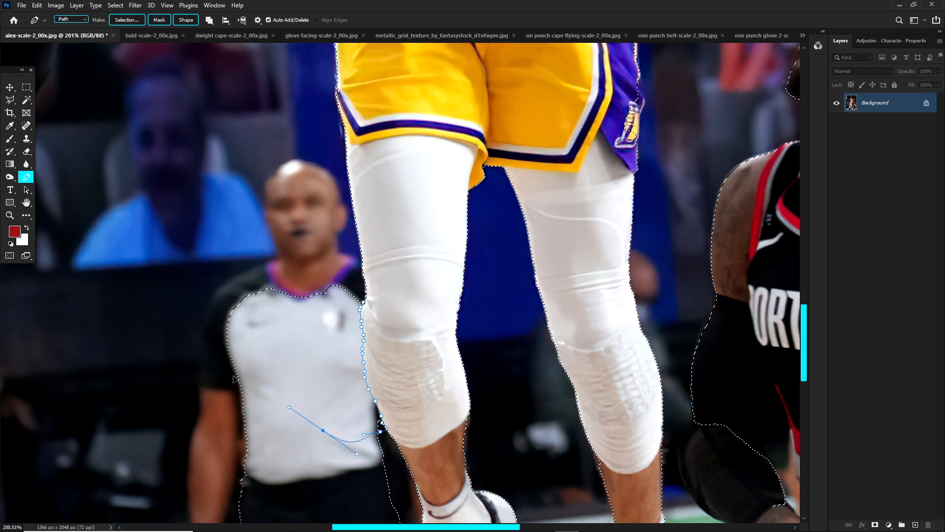
Step: Continue the path around the referee's upper body and subtract it from the selection with a feather radius of 0 pixels
drag(238, 378, 214, 366)
drag(178, 334, 189, 319)
drag(232, 268, 246, 253)
drag(293, 235, 301, 233)
right_click(320, 230)
right_click(267, 260)
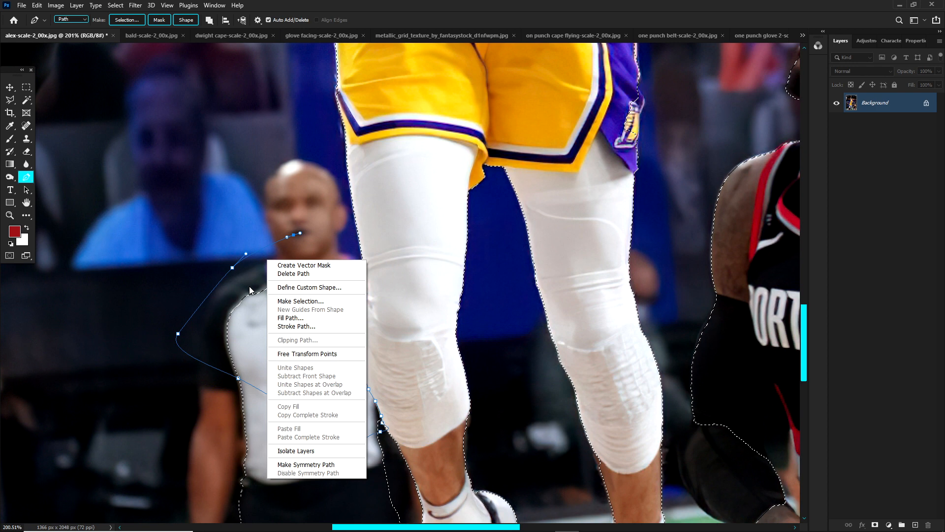
click(291, 301)
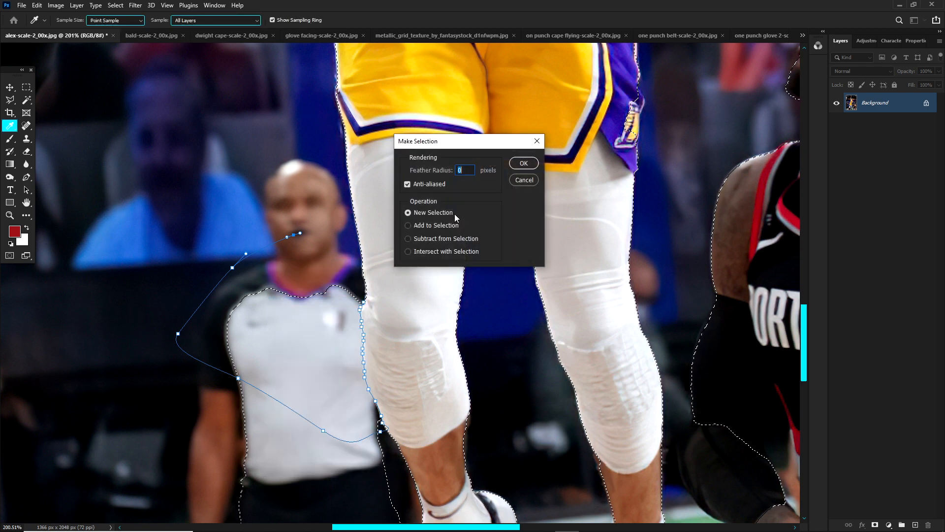
click(422, 239)
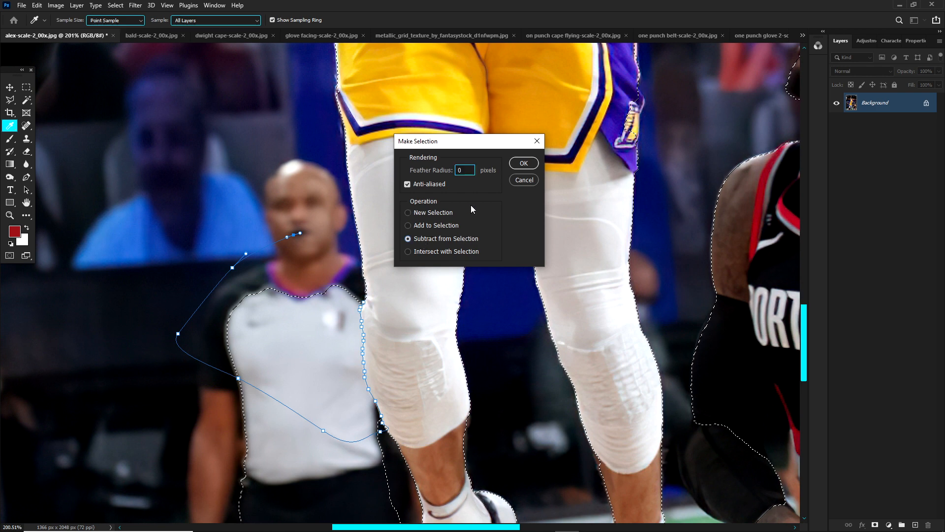
click(535, 160)
right_click(282, 218)
drag(254, 346, 254, 351)
drag(275, 360, 284, 359)
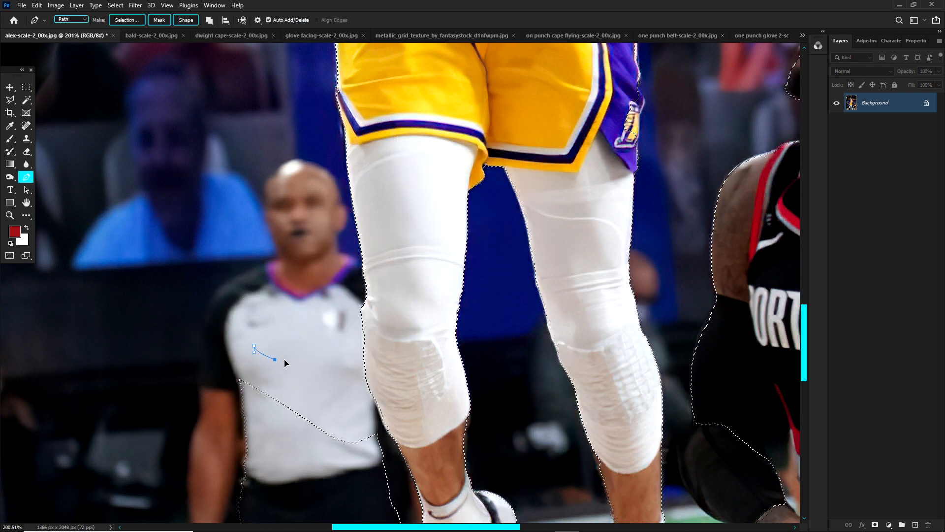
click(274, 321)
drag(251, 322, 242, 325)
right_click(244, 333)
click(275, 154)
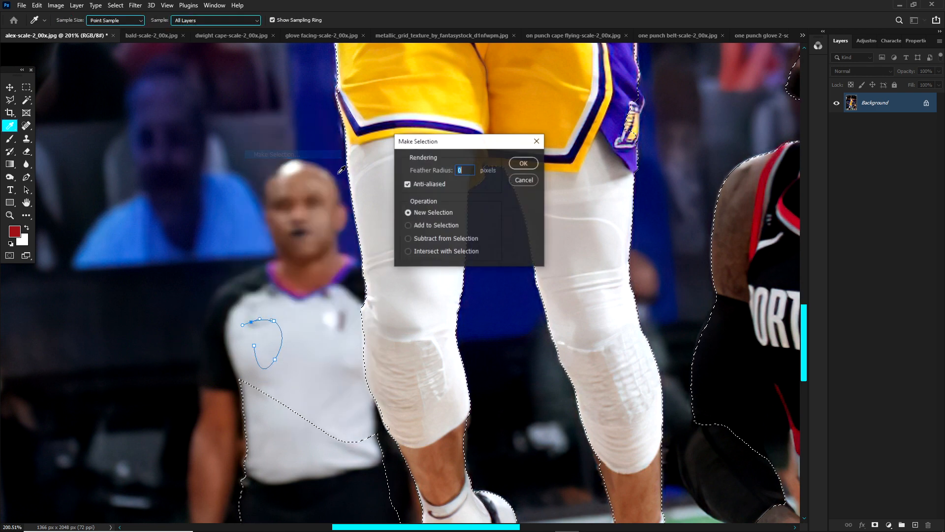
click(423, 225)
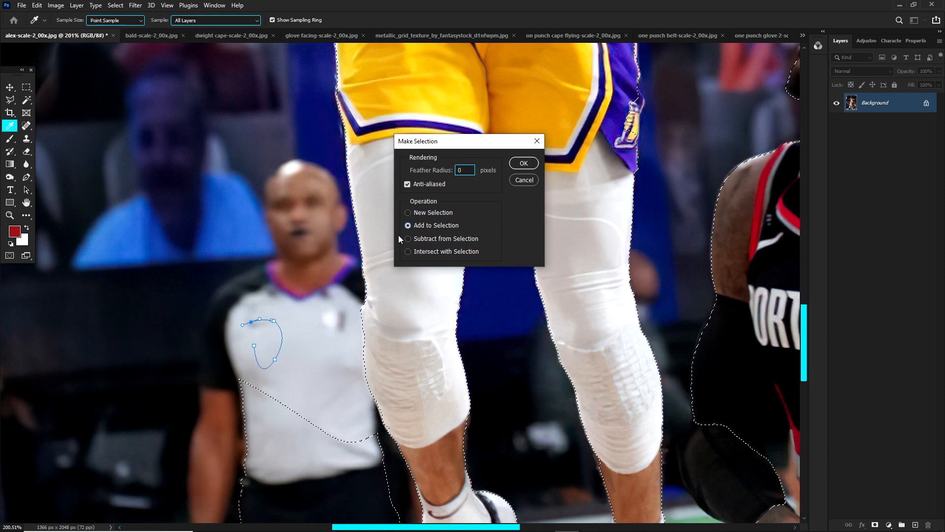
click(524, 180)
scroll(271, 222, down, 3)
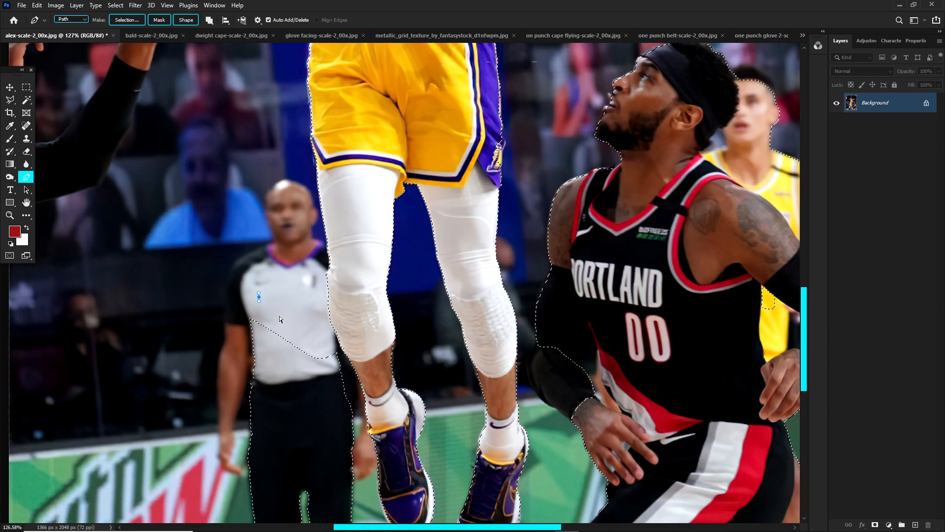
scroll(279, 315, down, 4)
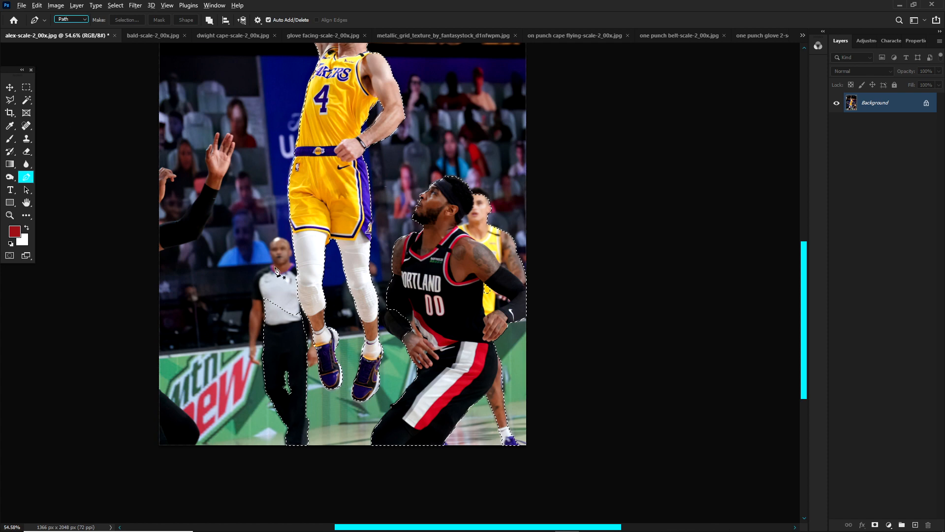
scroll(275, 270, up, 4)
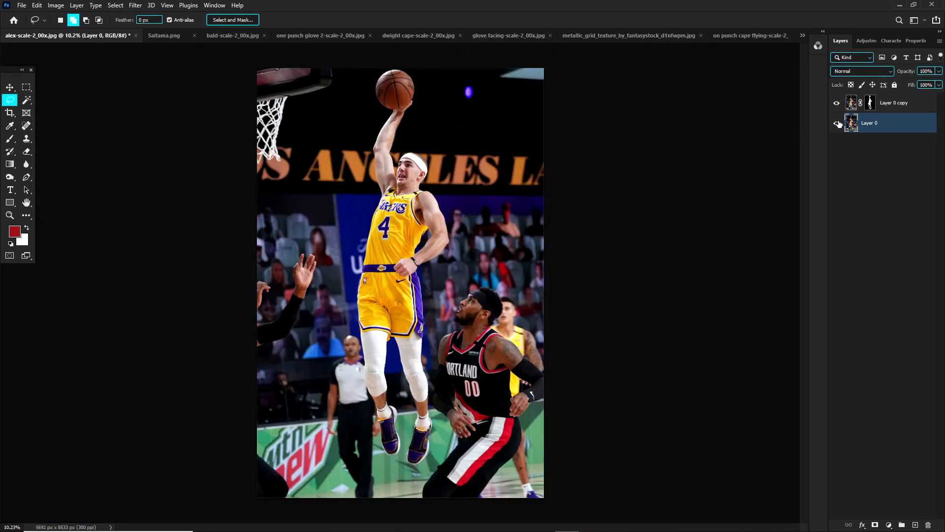
Step: Hide and reshow Layer 0 to compare the player's masked cutout with the original photo
click(837, 123)
click(837, 123)
click(837, 123)
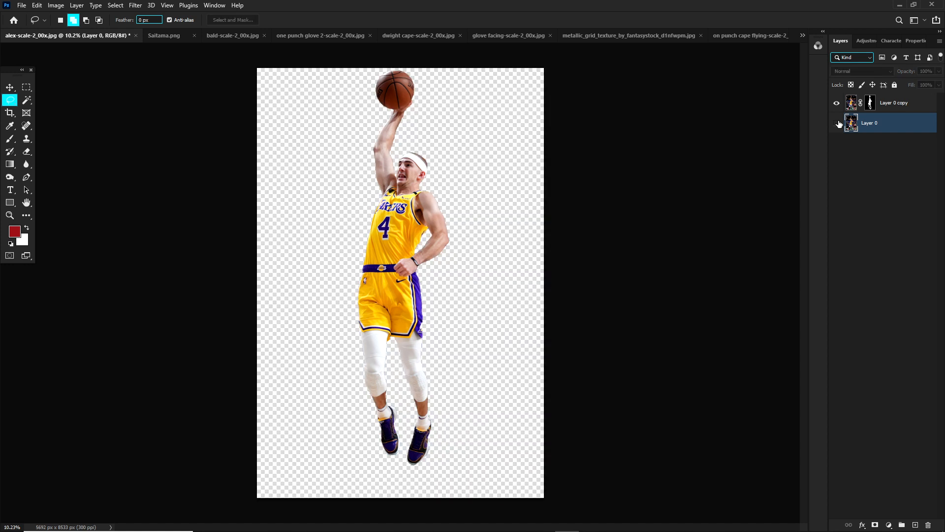
click(837, 123)
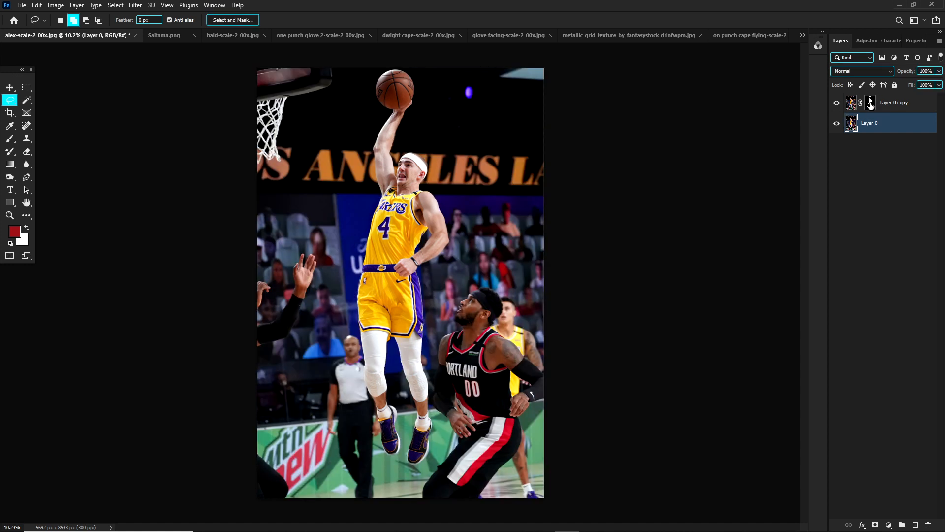
Step: View the layer mask of Layer 0 copy on its own, and check the cutout again with Layer 0 hidden
click(870, 105)
alt+click(870, 105)
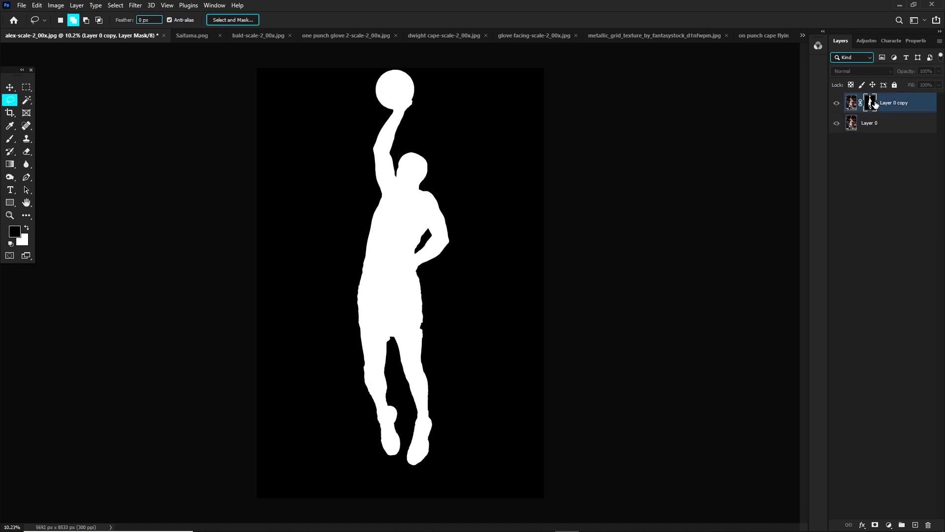
alt+click(870, 104)
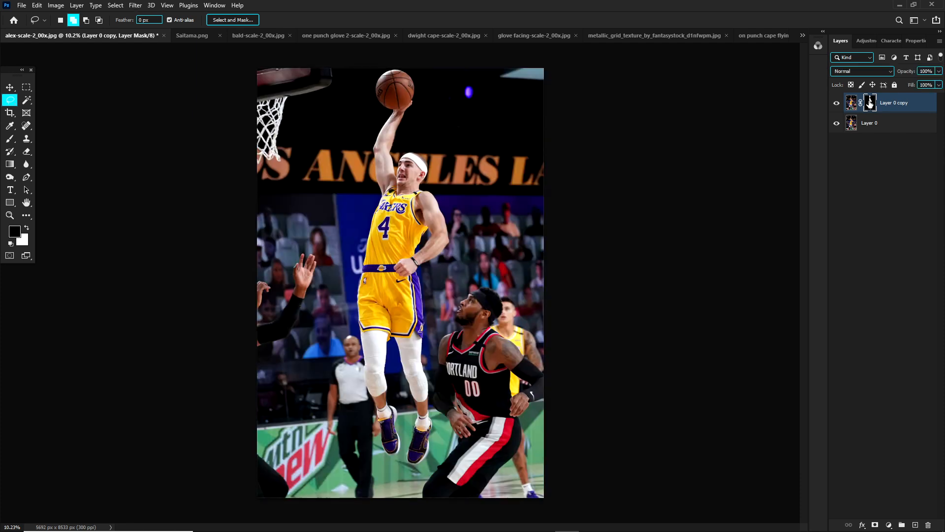
click(837, 123)
click(857, 121)
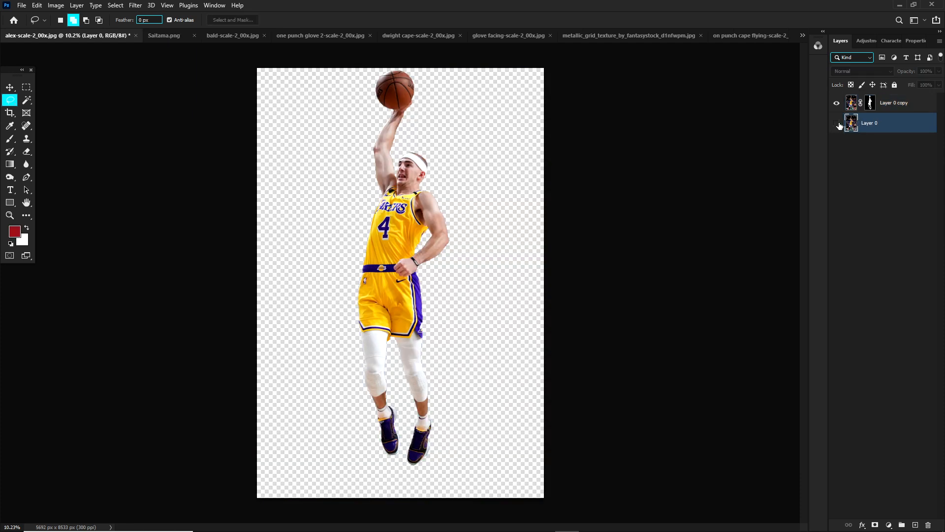
click(837, 123)
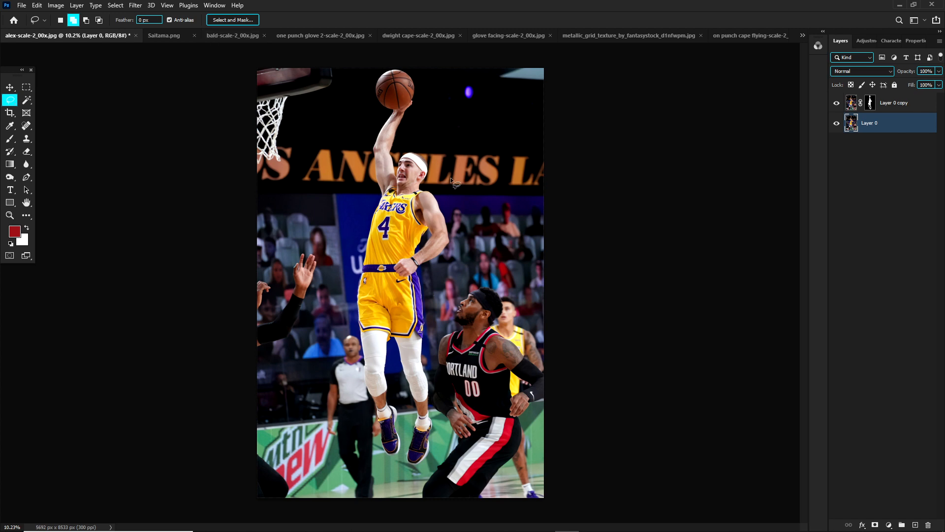
Step: Look at the Saitama.png reference image and switch to bald-scale-2_00x.jpg
scroll(451, 177, up, 1)
click(164, 36)
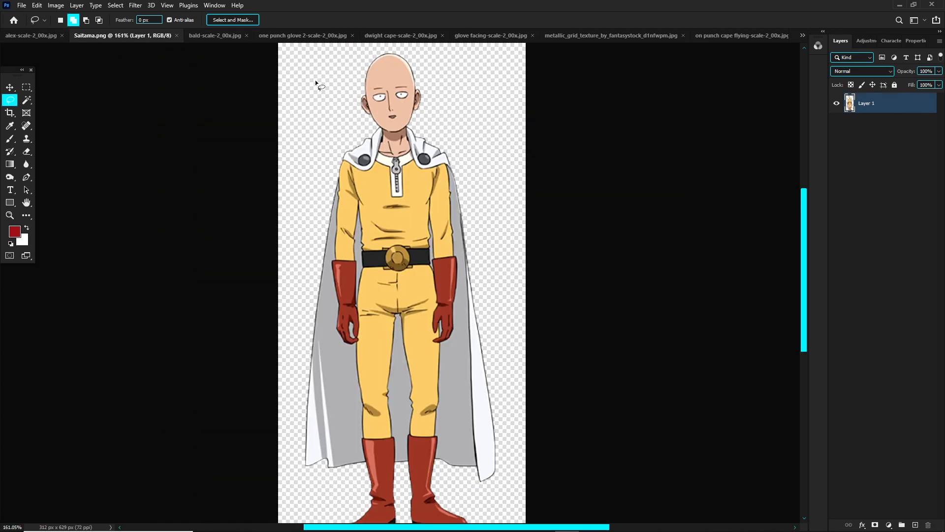
click(219, 37)
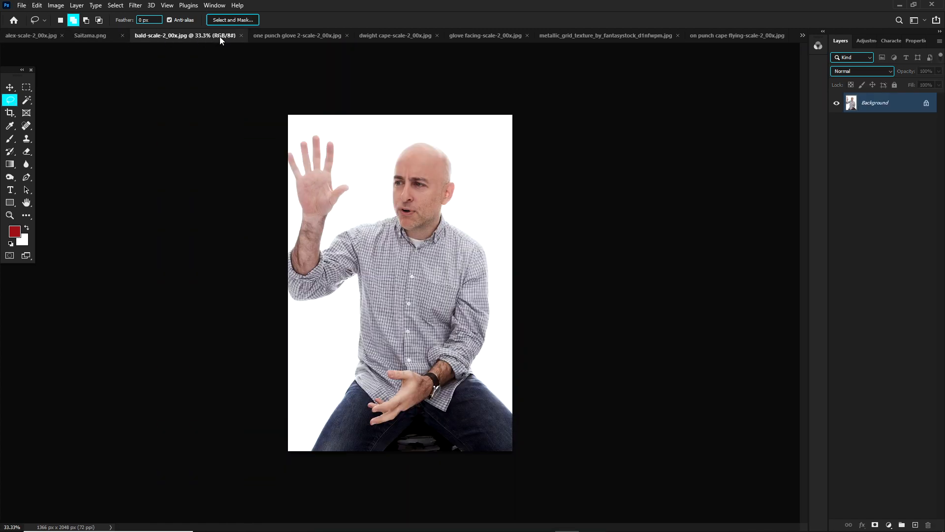
Step: Select the man in the bald-head photo automatically with Select Subject
scroll(420, 142, up, 2)
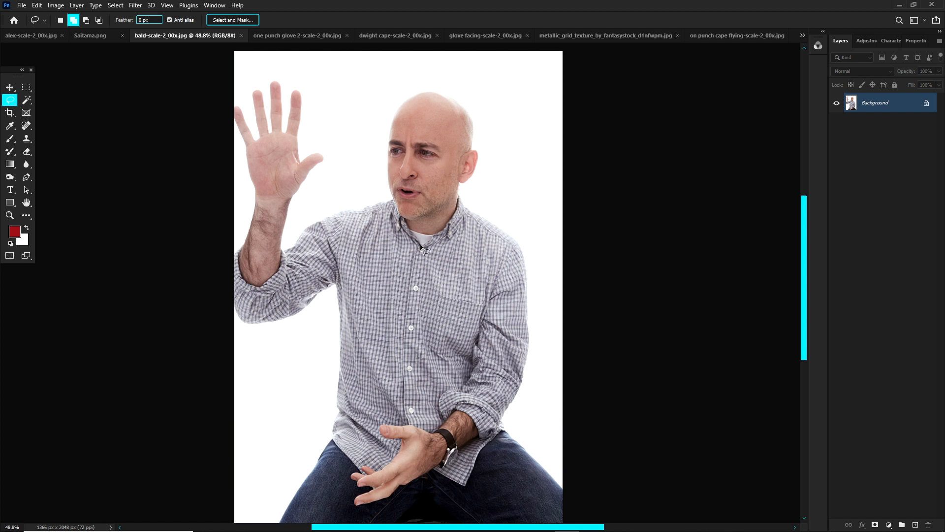
click(118, 6)
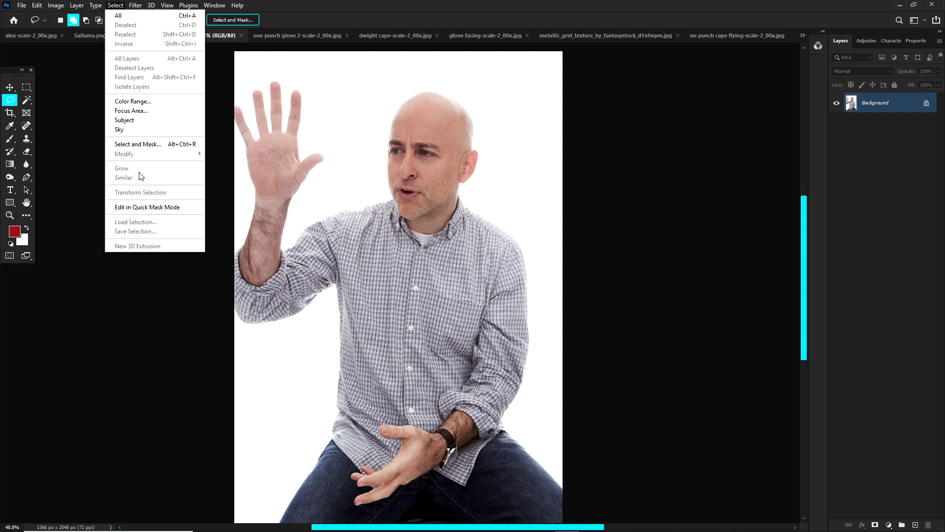
click(127, 121)
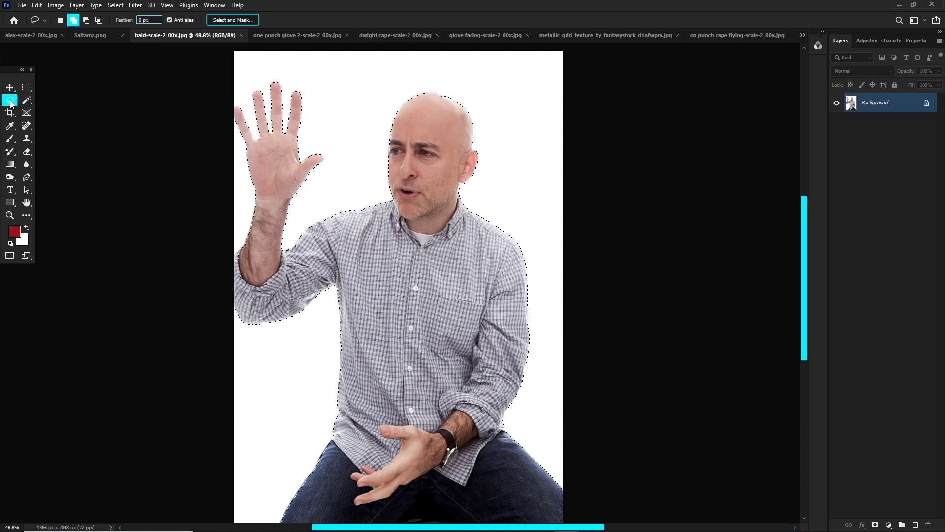
Step: Subtract the lower face, raised arm and torso from the selection with the Lasso tool, keeping the bald head and ear selected
right_click(11, 104)
click(42, 102)
key(alt)
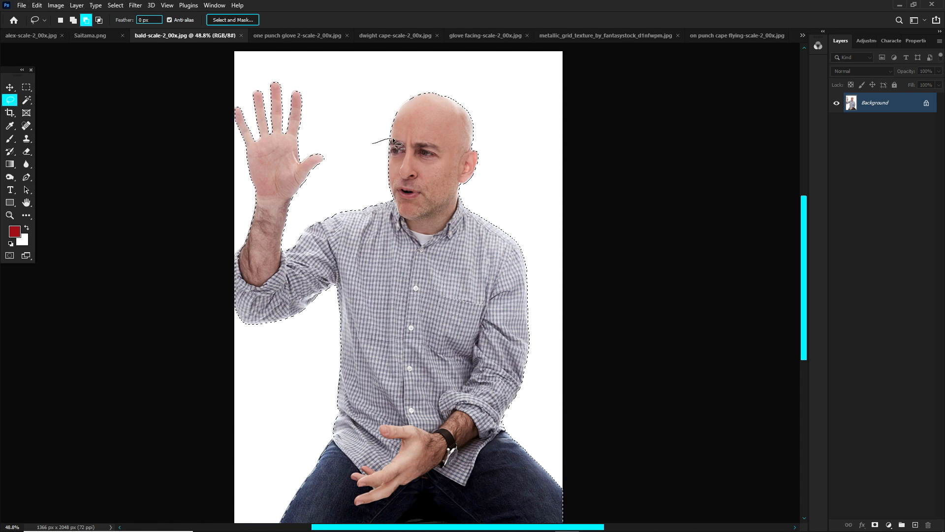
mouse_move(416, 144)
mouse_down()
mouse_move(384, 155)
mouse_move(442, 156)
mouse_move(439, 163)
mouse_up()
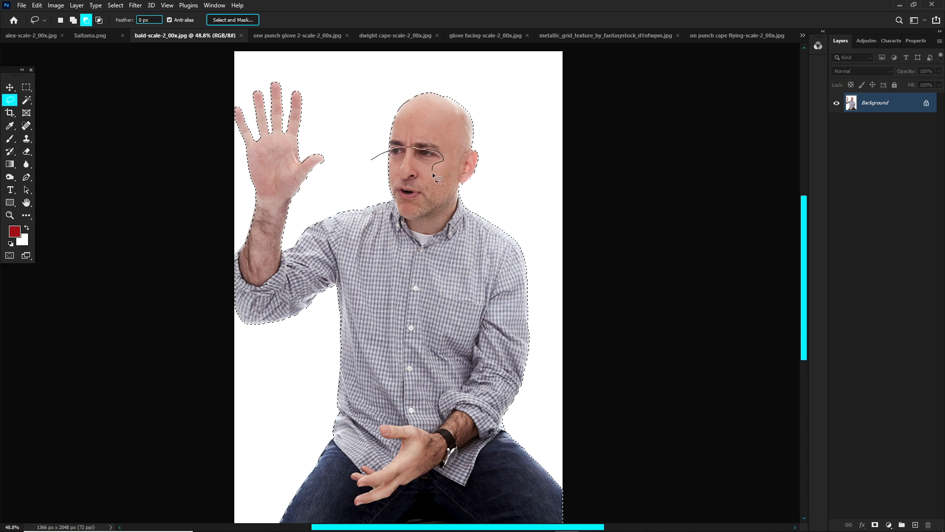
mouse_move(492, 215)
mouse_down()
mouse_move(128, 423)
mouse_move(68, 115)
mouse_up()
mouse_move(306, 49)
mouse_down()
mouse_move(328, 84)
mouse_move(341, 152)
mouse_up()
Step: Subtract the leftover selected area across the man's legs so only the bald head and ear stay selected
scroll(341, 152, down, 3)
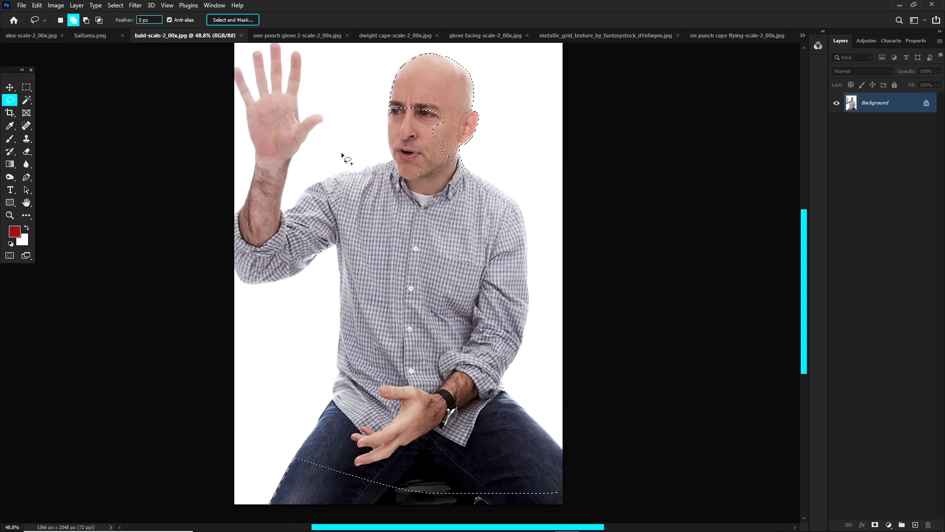
mouse_move(304, 344)
mouse_down()
mouse_move(540, 343)
mouse_move(4, 348)
mouse_up()
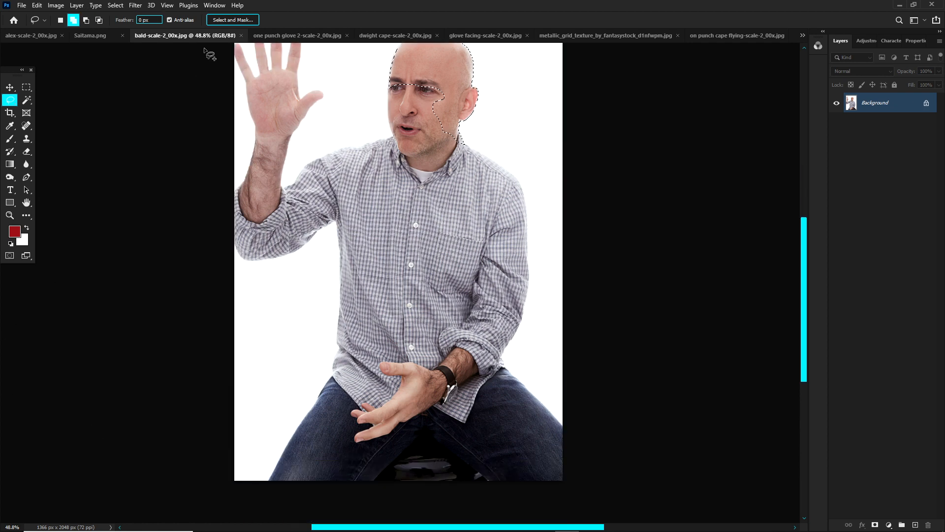
scroll(299, 138, down, 7)
scroll(386, 116, up, 5)
scroll(388, 113, up, 4)
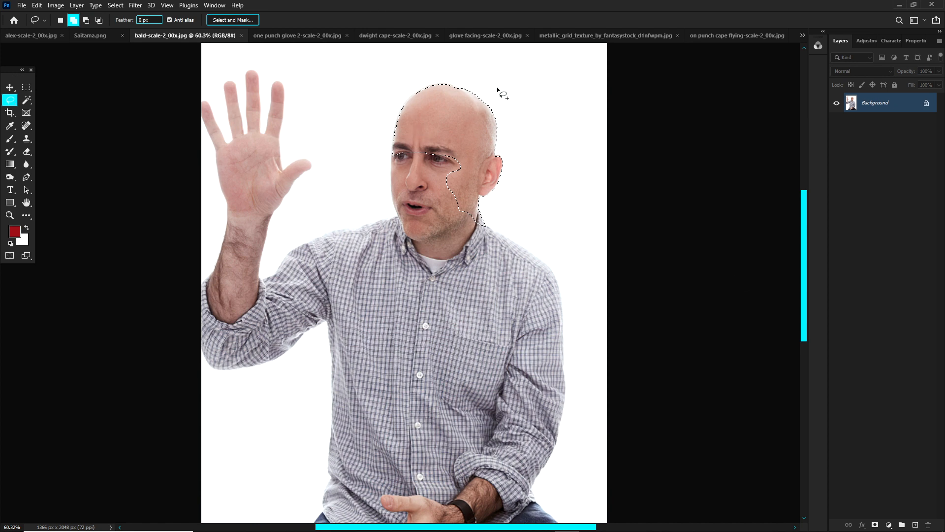
Step: Mask the photo down to the selected bald head and paste the masked layer into alex-scale-2_00x.jpg above Layer 0 copy
click(879, 525)
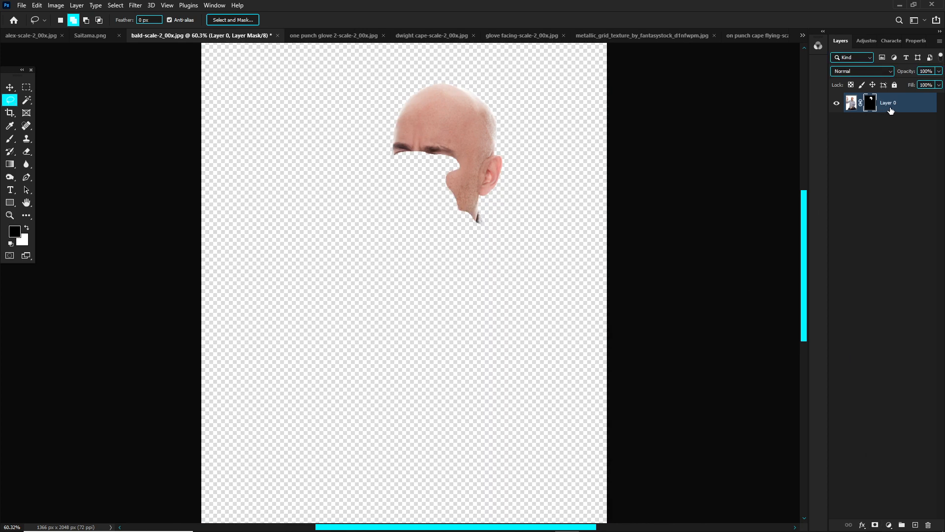
click(889, 109)
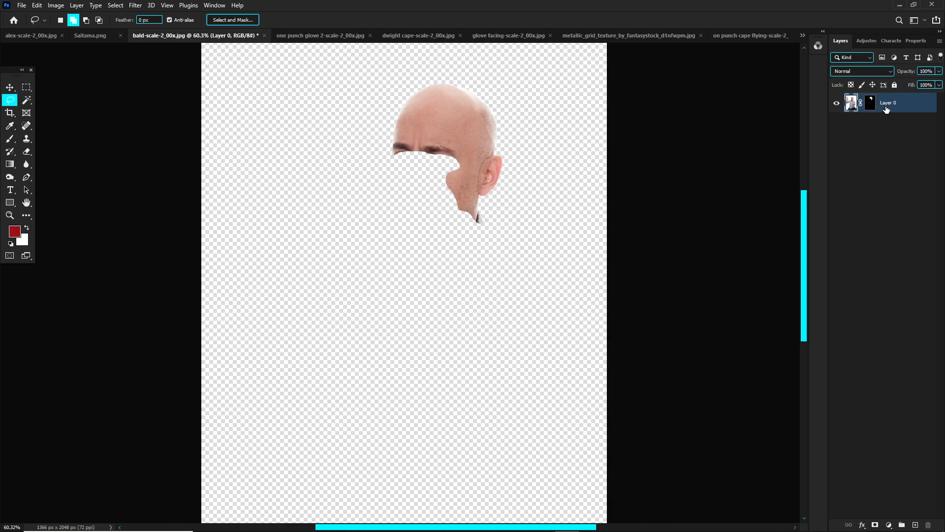
click(43, 38)
scroll(512, 193, up, 2)
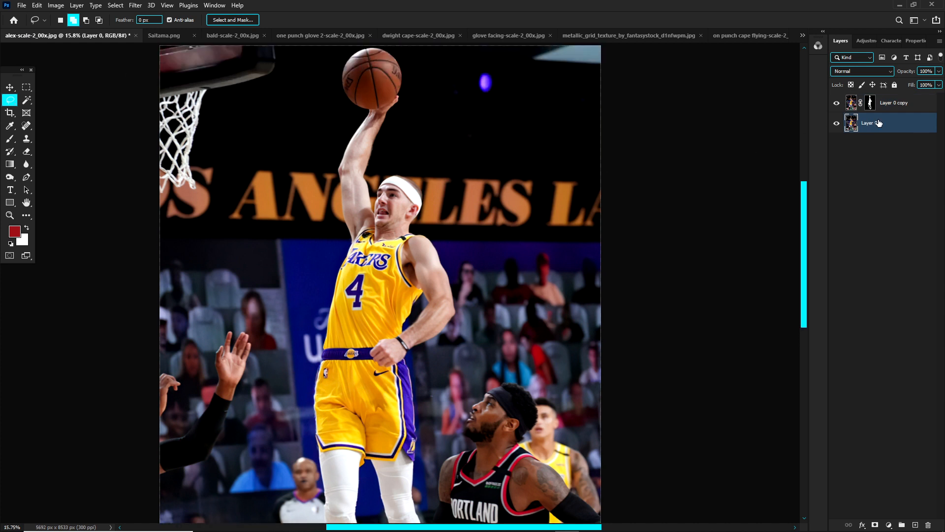
click(885, 106)
key(ctrl+shift+alt+v)
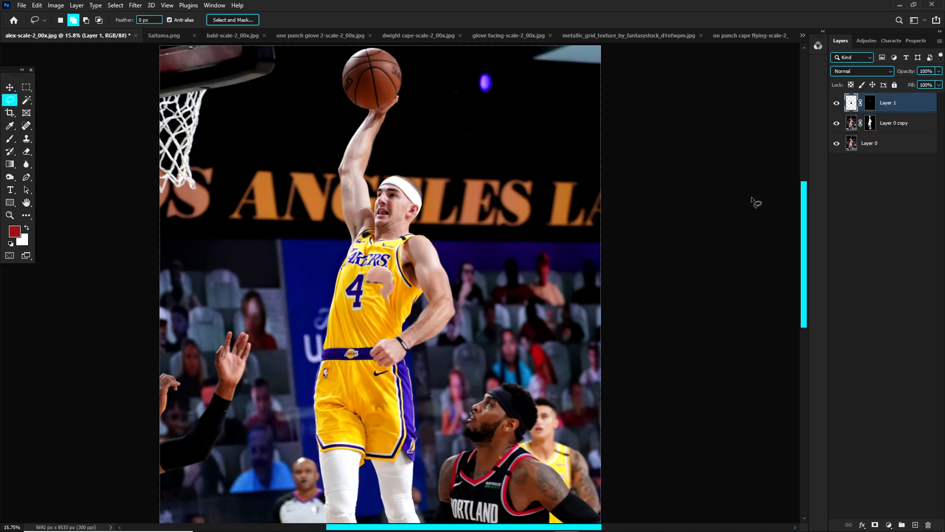
Step: Move the pasted bald head up beside the dunking player's head
key(ctrl+t)
drag(382, 286, 411, 153)
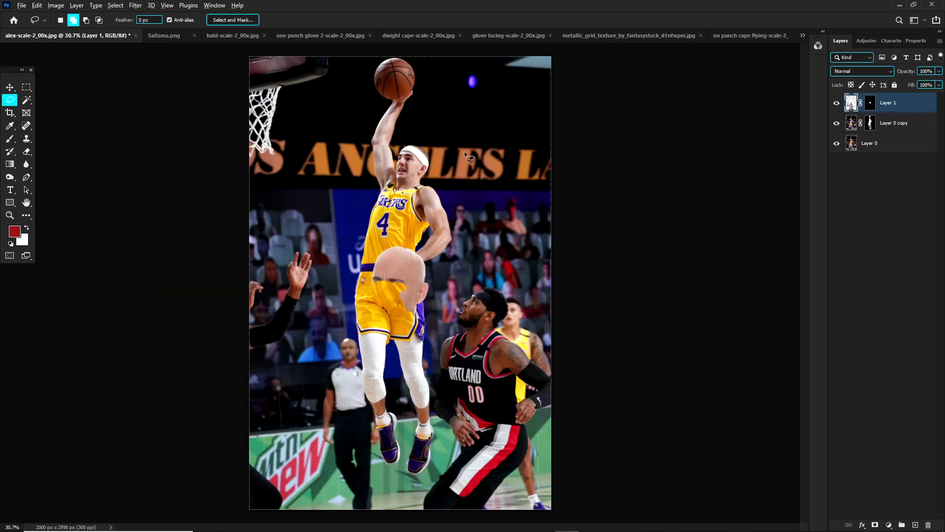
scroll(421, 279, up, 5)
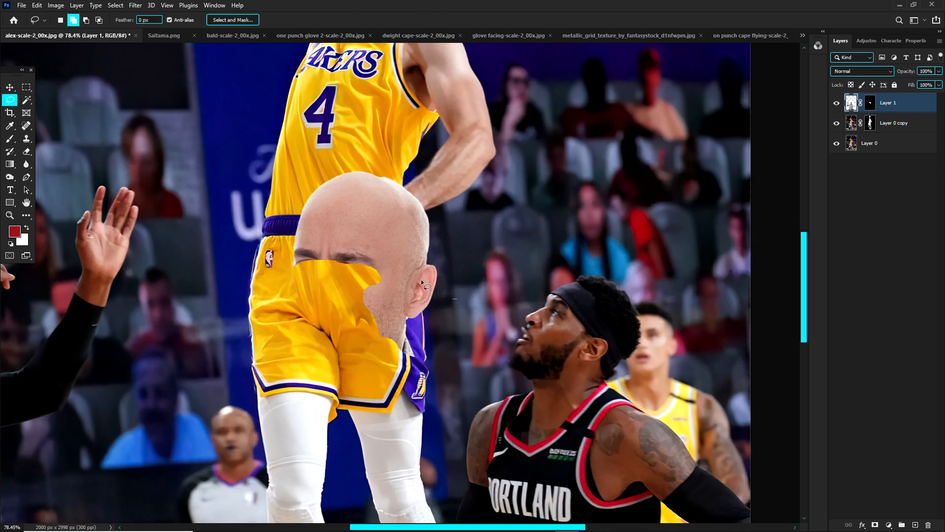
key(v)
drag(421, 280, 473, 133)
drag(802, 246, 802, 177)
drag(392, 365, 516, 210)
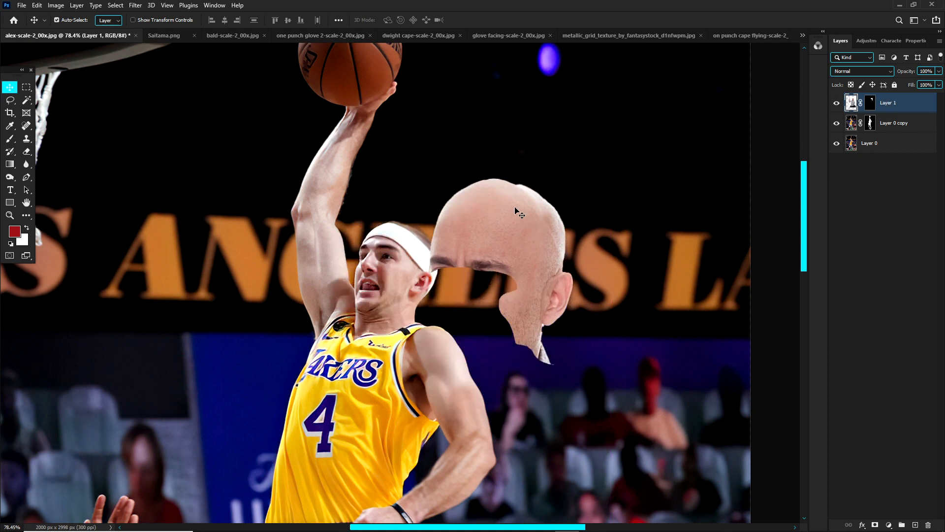
Step: Try painting on the bald head's layer mask with a soft 522 px brush at 100% flow, then undo the strokes
key(b)
key(x)
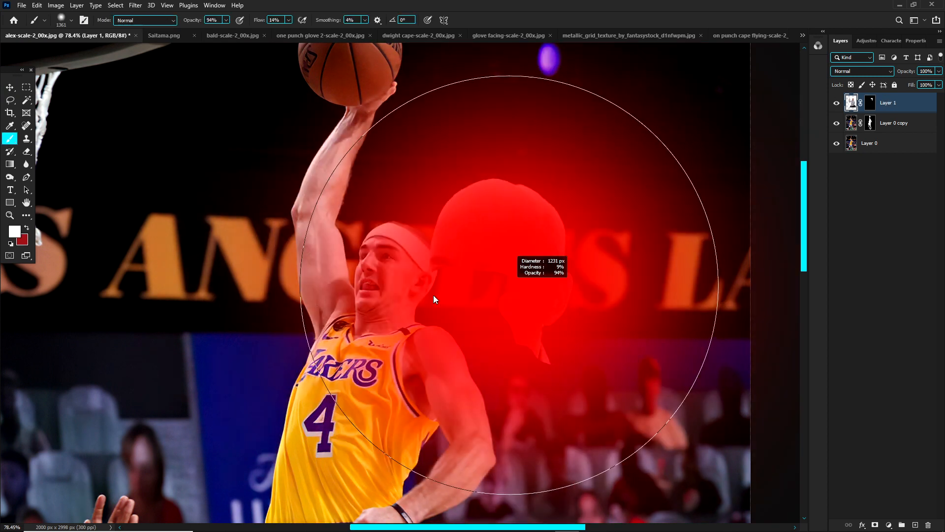
drag(503, 294, 445, 289)
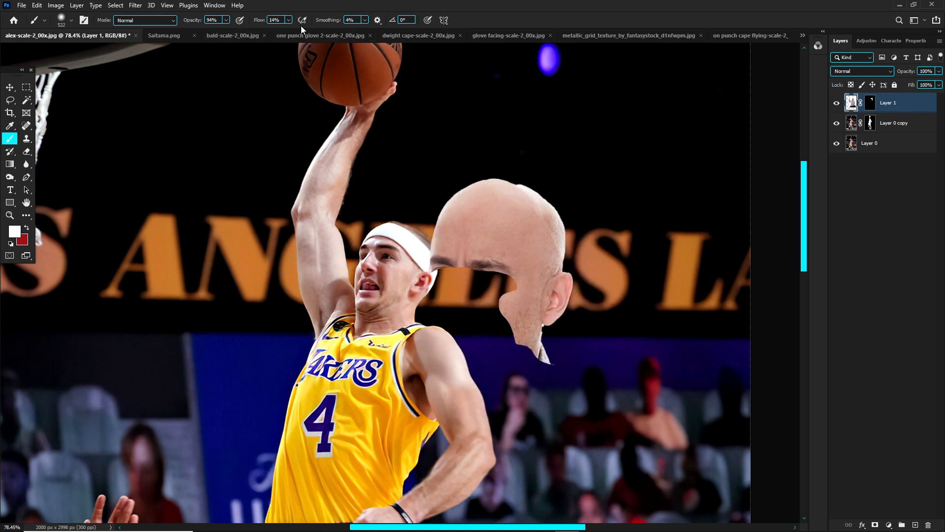
drag(319, 32, 338, 31)
click(869, 104)
click(468, 296)
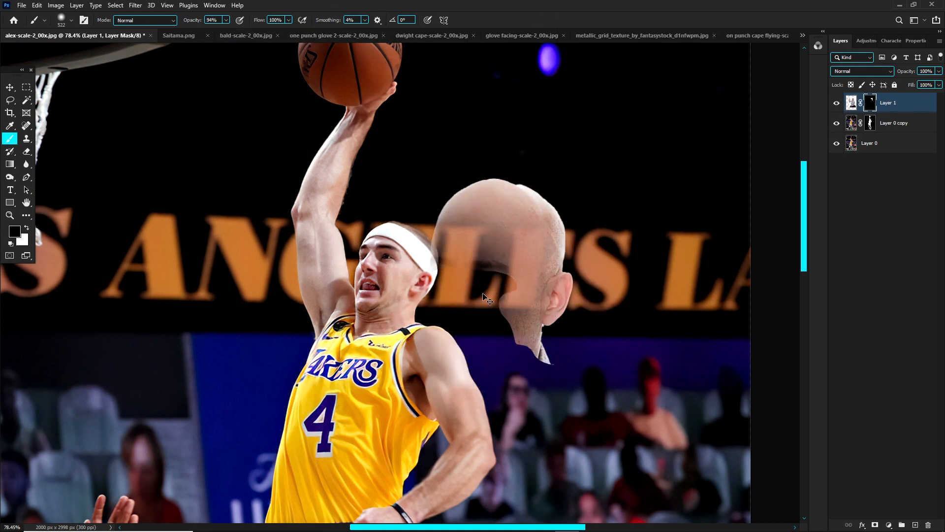
key(ctrl+z)
key(x)
click(483, 294)
click(483, 291)
key(ctrl+z)
key(ctrl+z)
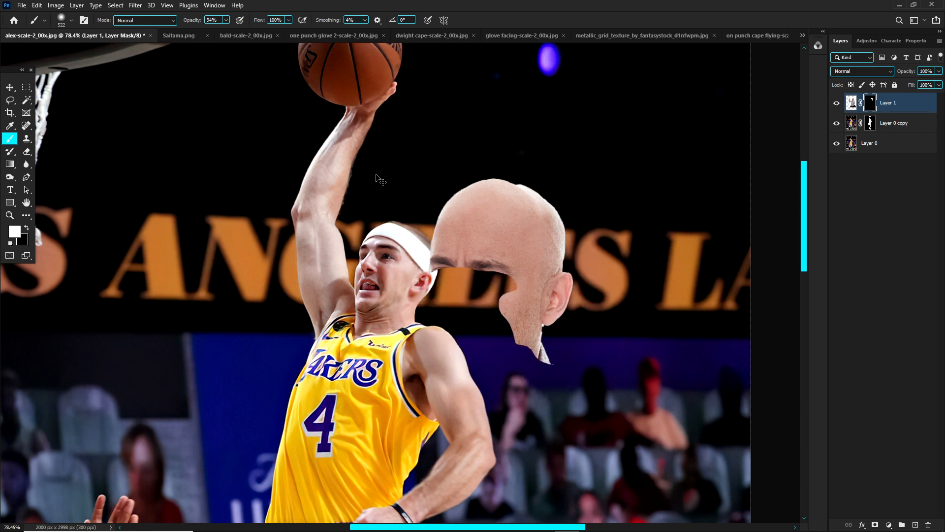
Step: Convert the masked bald head layer, Layer 1, to a smart object
click(894, 110)
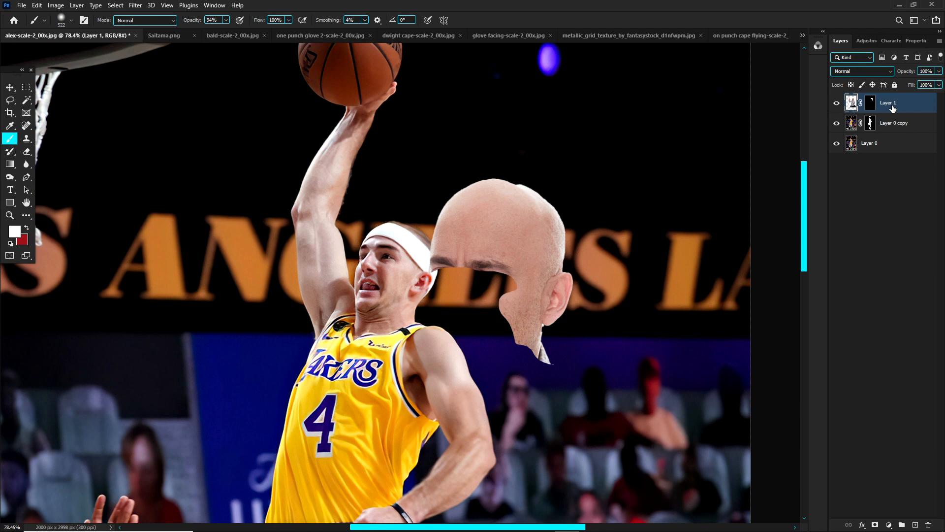
right_click(890, 106)
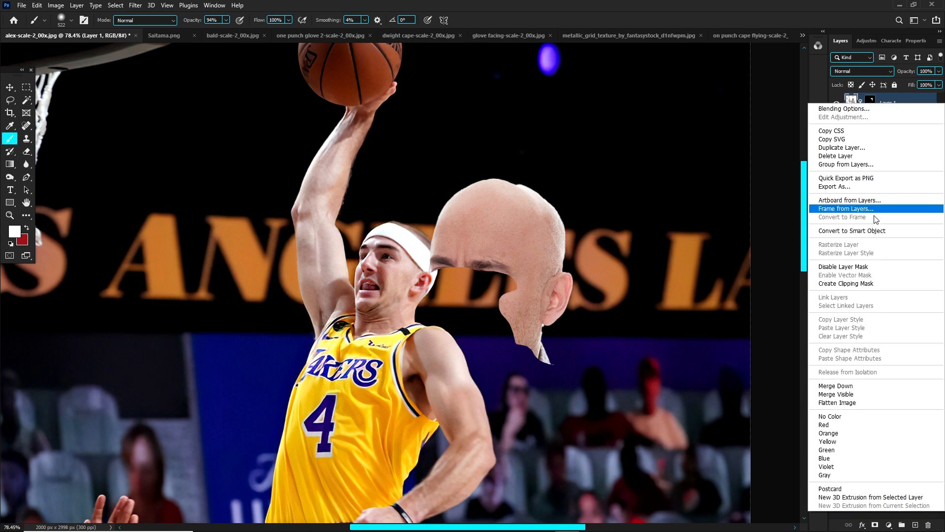
click(875, 232)
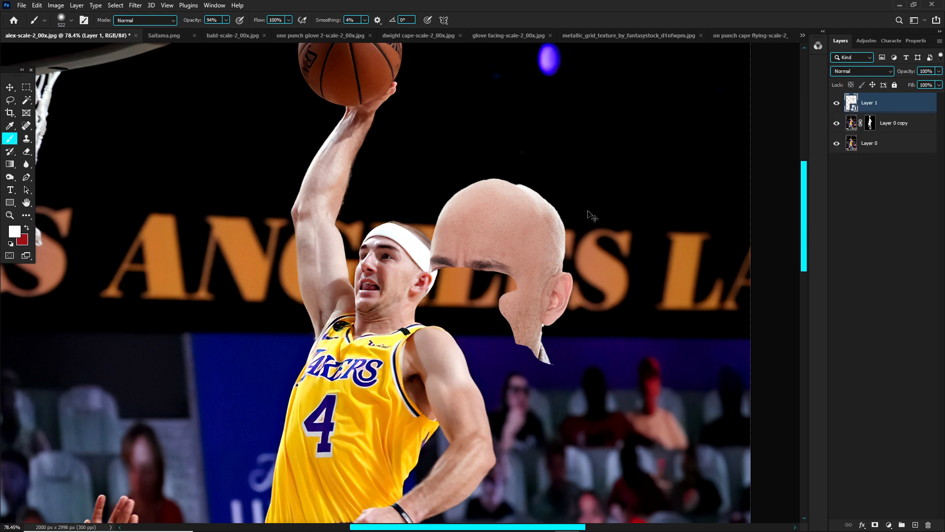
Step: Rotate the bald head to about 8.5°, scale it to about 59%, and place it over the player's head
key(ctrl+t)
drag(605, 193, 628, 226)
drag(541, 244, 446, 241)
scroll(446, 241, up, 3)
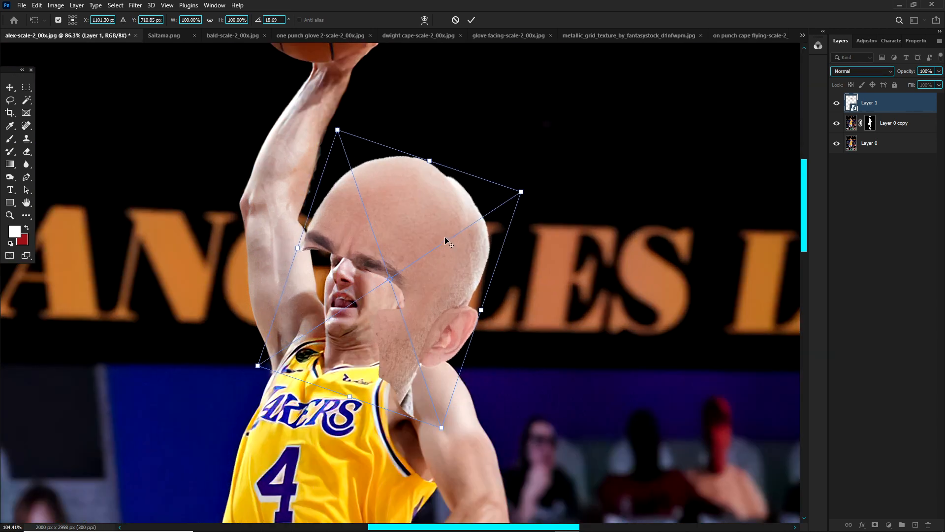
scroll(446, 241, up, 1)
alt+click(440, 232)
drag(315, 107, 377, 249)
drag(443, 261, 421, 258)
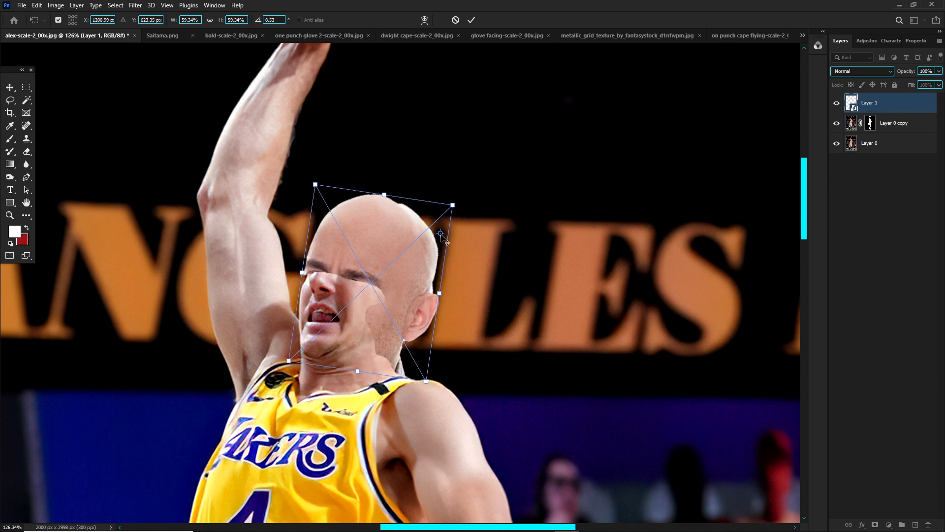
drag(429, 224, 371, 286)
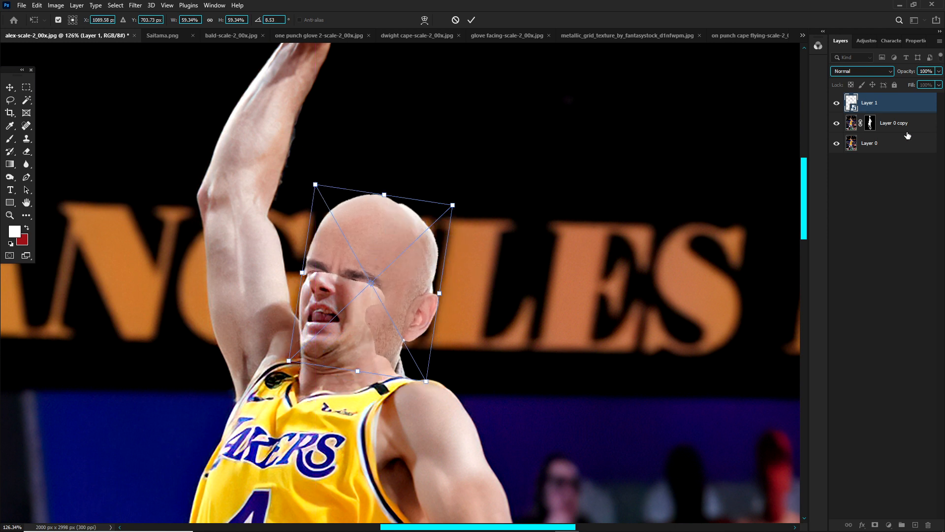
Step: Lower Layer 1's opacity to 55% and scale the bald head to about 51% to match the player's head
click(939, 70)
click(919, 83)
scroll(420, 256, up, 4)
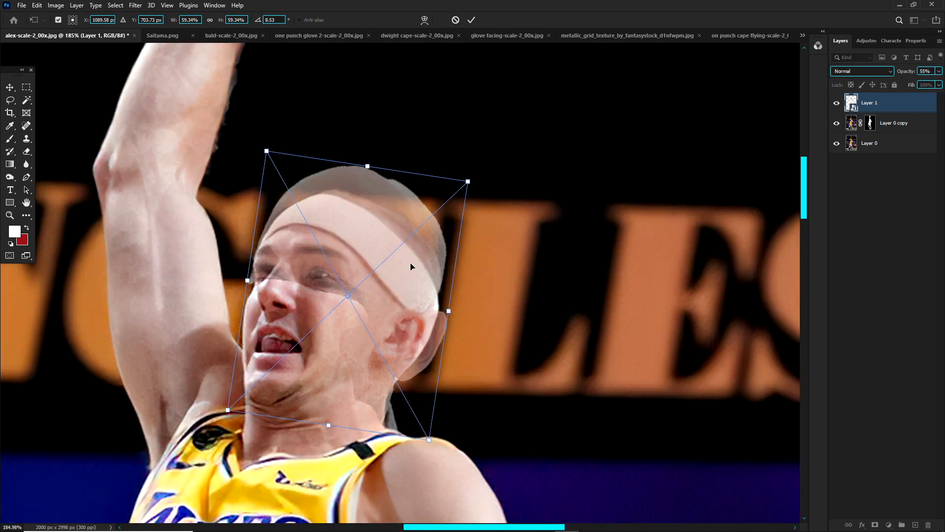
drag(413, 267, 413, 248)
drag(464, 166, 415, 221)
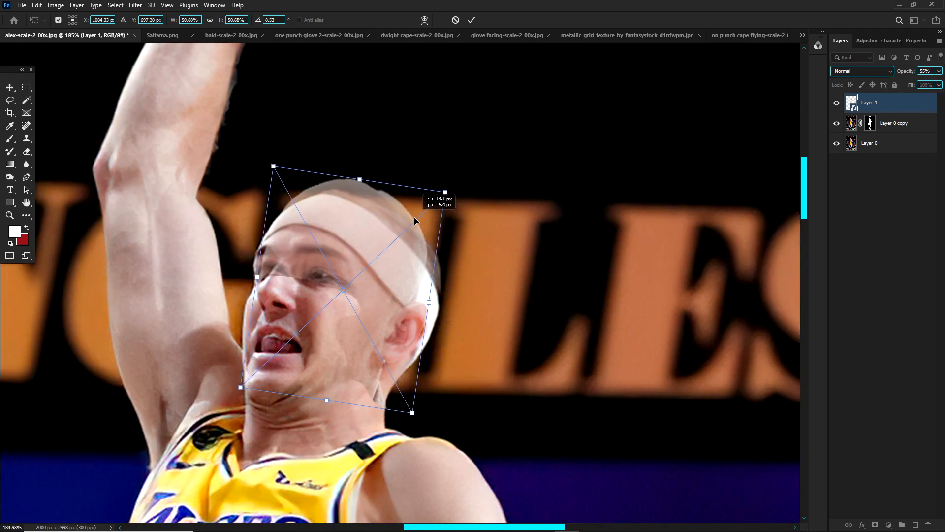
Step: Warp the bald head so its forehead, crown and back follow the outline of the player's head
right_click(407, 239)
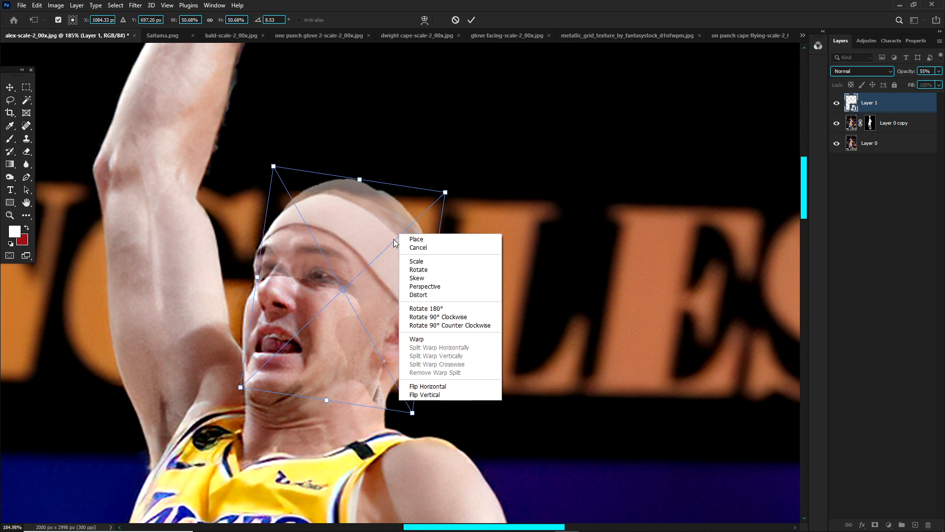
click(422, 340)
drag(285, 266, 282, 250)
drag(294, 183, 308, 192)
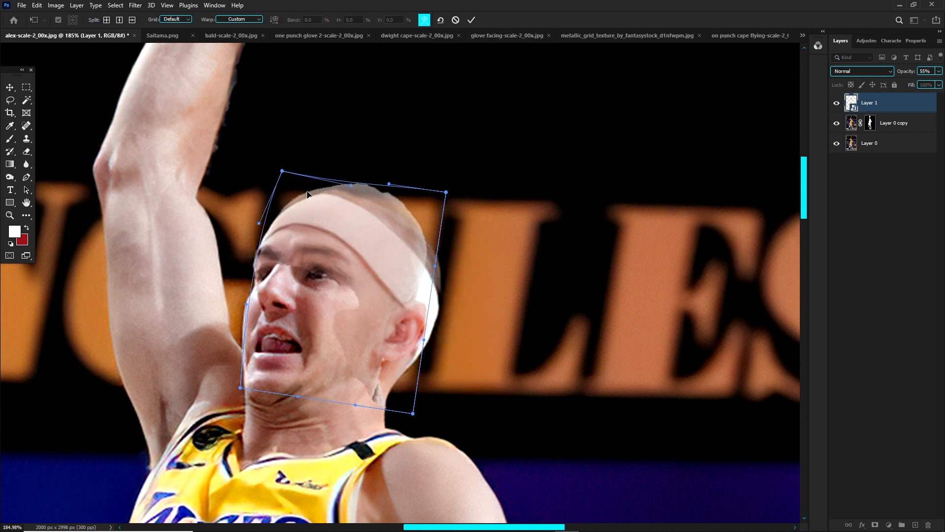
drag(316, 240, 315, 234)
drag(413, 297, 429, 301)
drag(421, 231, 433, 234)
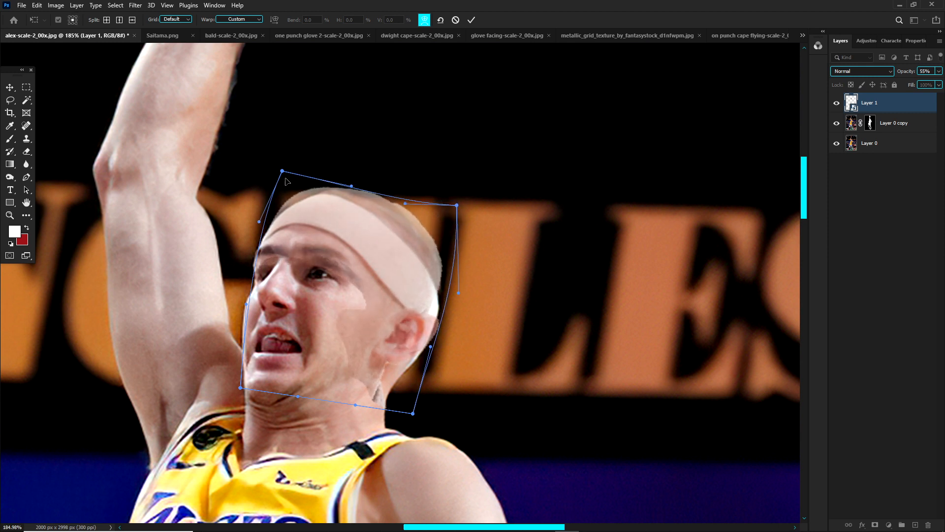
Step: Refine the warp at the front of the crown, the cheek, the ear and the back of the head
drag(283, 172, 301, 182)
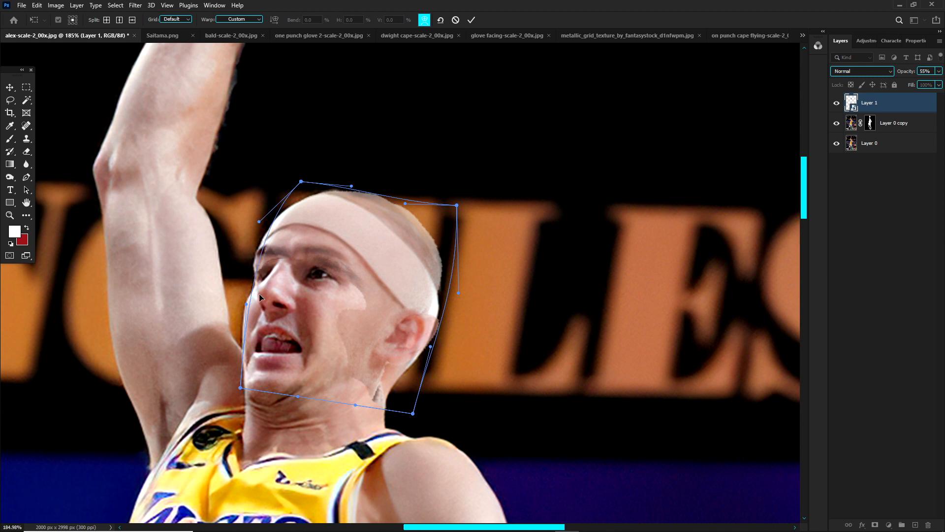
drag(259, 293, 255, 290)
drag(359, 326, 353, 323)
drag(413, 330, 423, 329)
drag(443, 253, 445, 256)
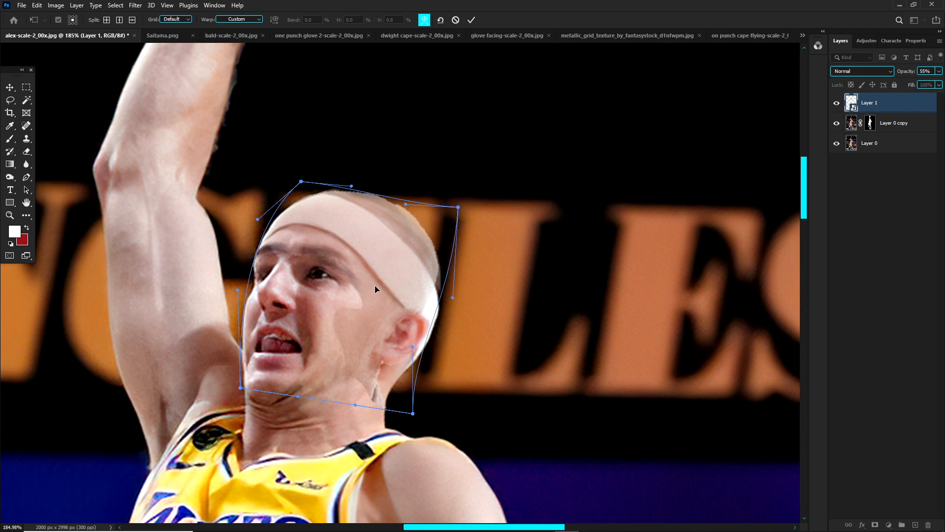
Step: Examine how the bald head fits the player's face, neck and body, both close up and from a distance
scroll(371, 284, down, 4)
scroll(361, 296, up, 5)
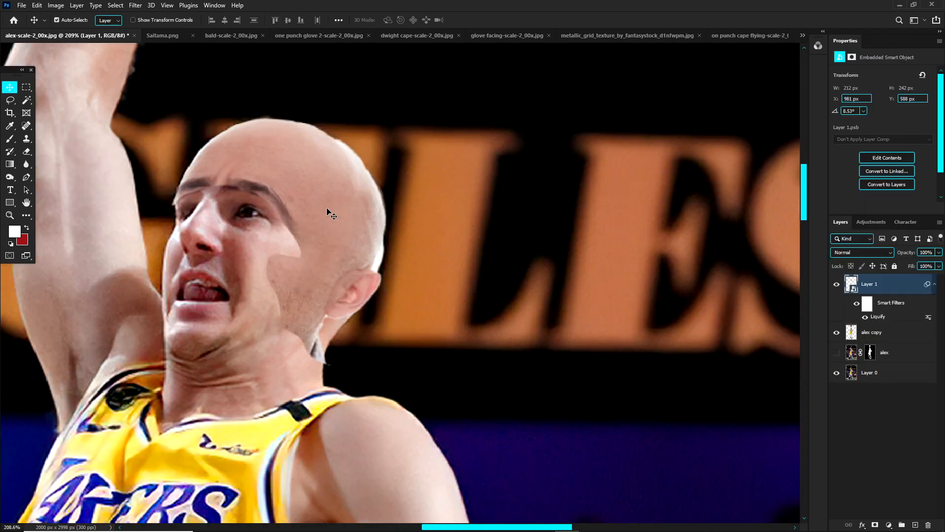
mouse_move(327, 211)
mouse_down()
mouse_move(433, 180)
mouse_move(405, 152)
mouse_move(386, 210)
mouse_move(368, 212)
mouse_up()
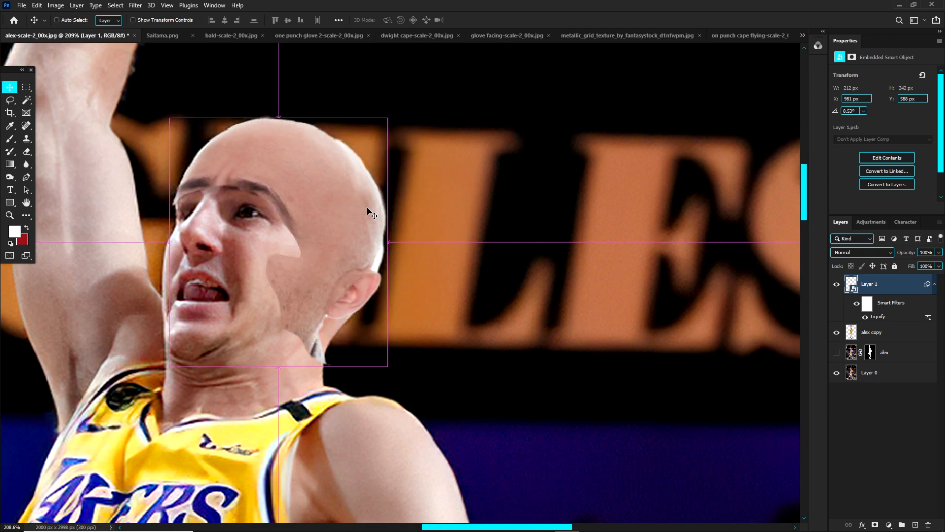
scroll(345, 242, down, 3)
scroll(325, 229, down, 3)
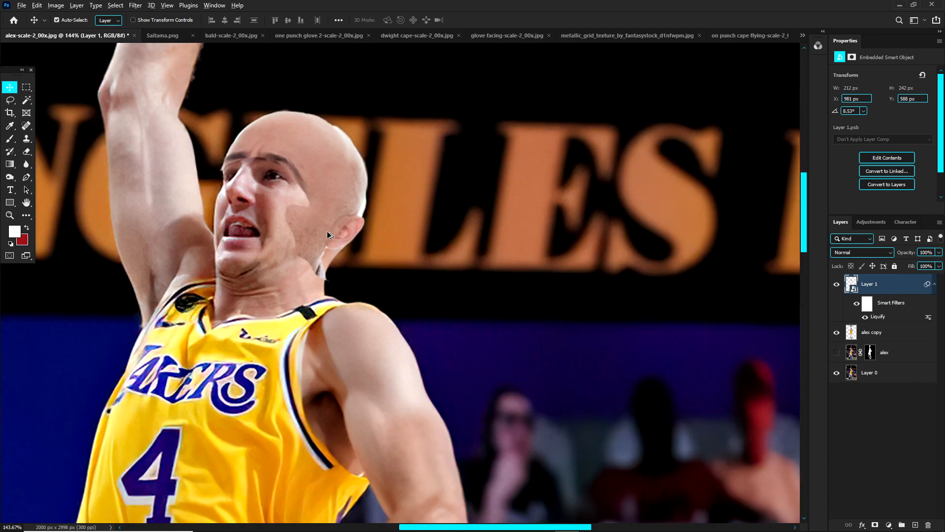
scroll(320, 212, up, 6)
drag(346, 202, 362, 198)
key(ctrl+z)
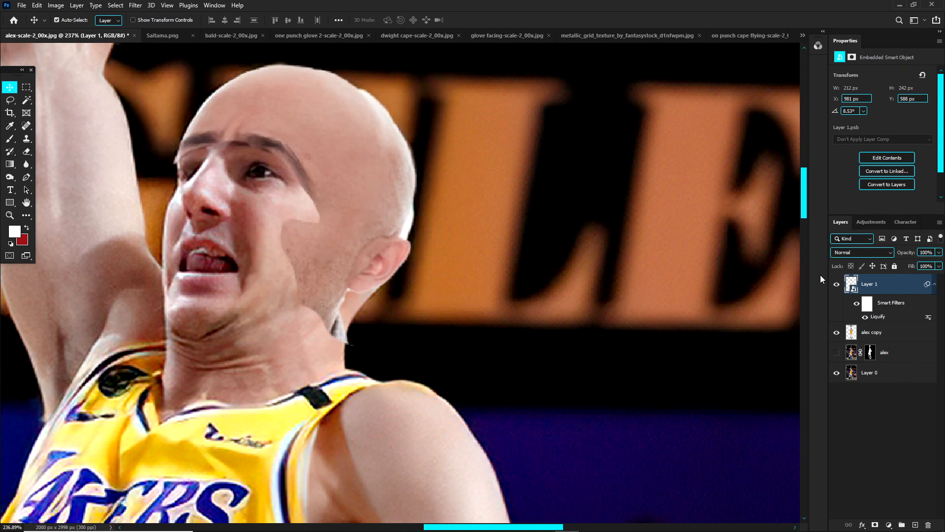
scroll(556, 182, down, 6)
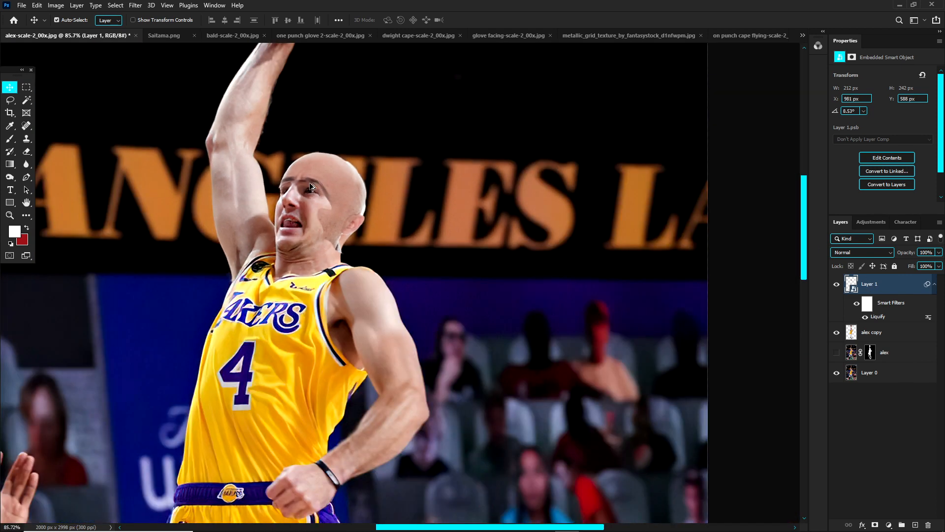
scroll(328, 215, up, 4)
scroll(351, 238, up, 2)
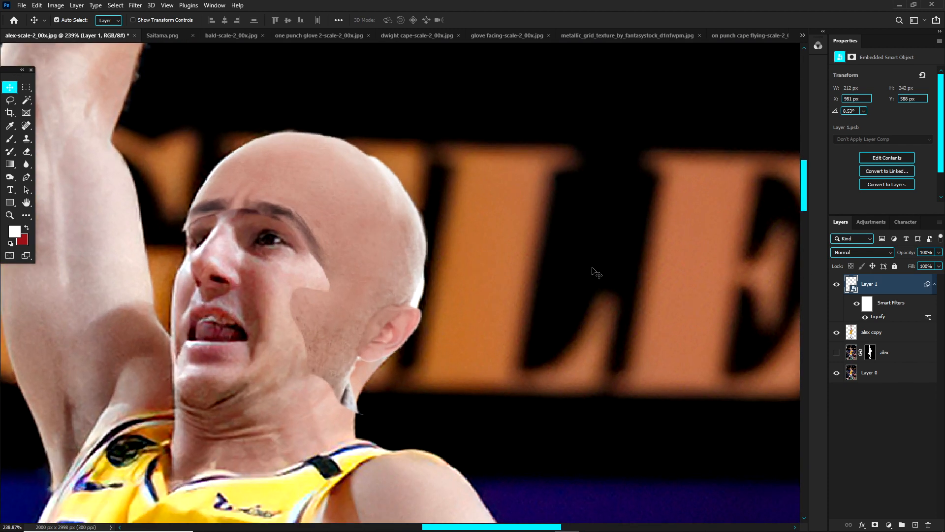
Step: Add a Selective Color adjustment layer above Layer 1 and clip it to the bald head
click(890, 526)
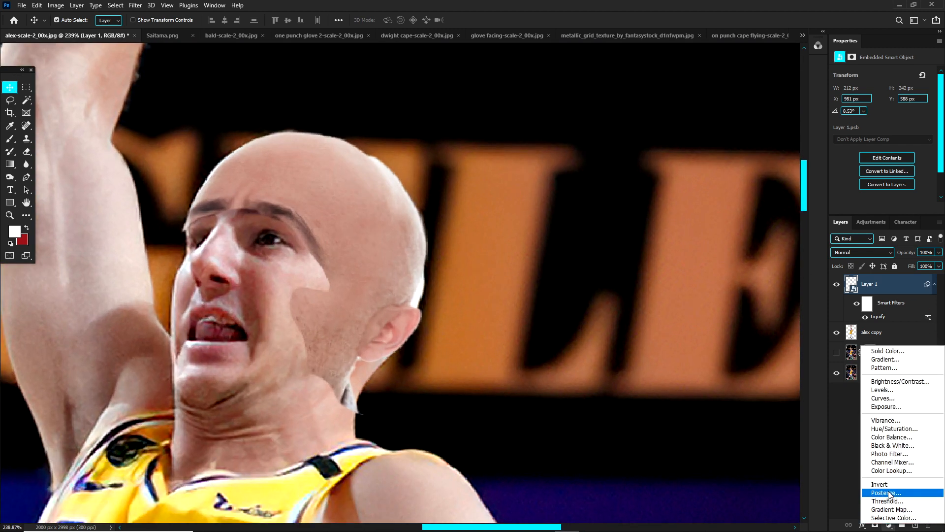
click(881, 521)
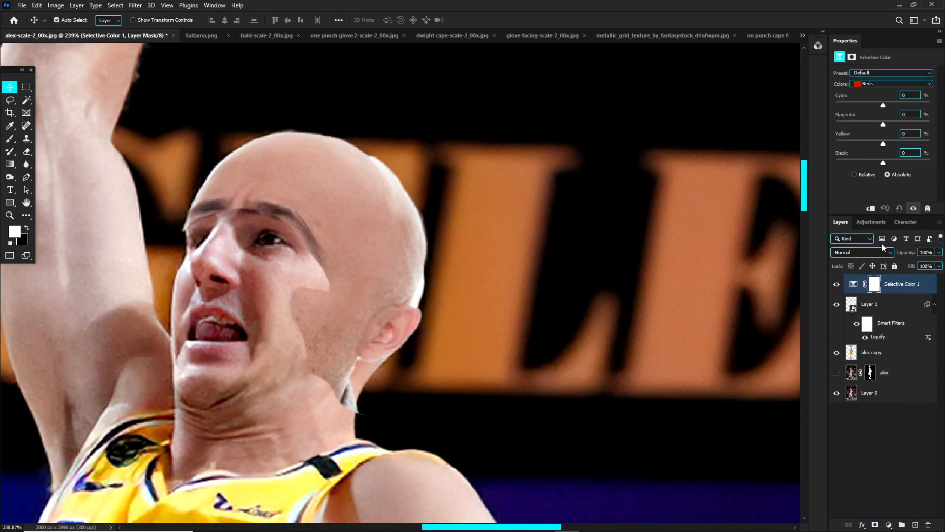
alt+click(889, 294)
Step: Check Layer 1 by toggling its visibility and rename it "bald head"
click(837, 304)
click(837, 305)
double_click(870, 305)
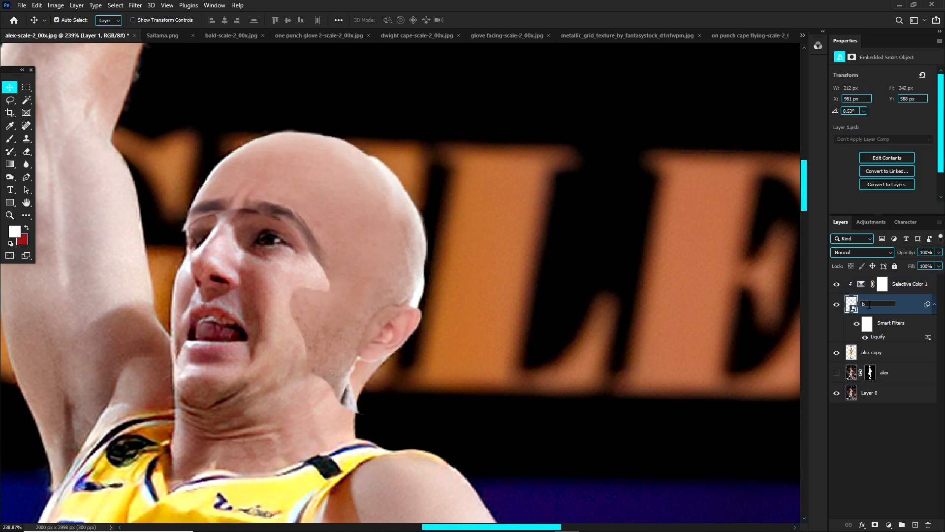
text(bald head)
key(Return)
Step: Set the Reds in Selective Color 1 to Cyan -33, Magenta -5, Yellow +2 and Black -11
click(889, 291)
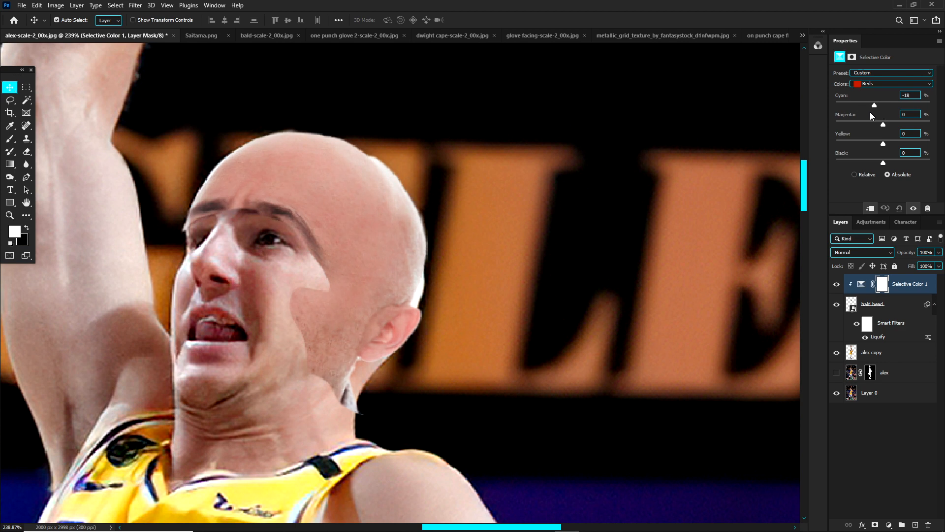
drag(870, 112, 886, 124)
click(882, 84)
click(874, 99)
click(872, 84)
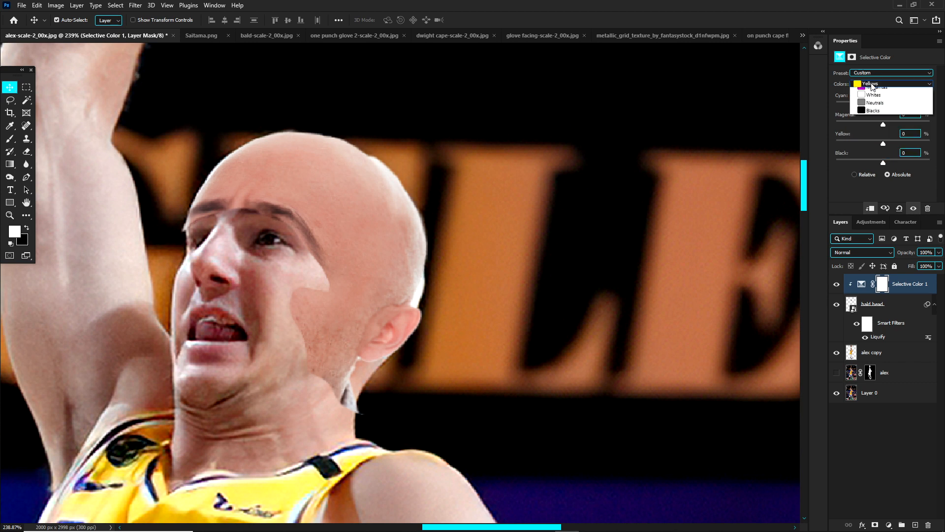
click(872, 92)
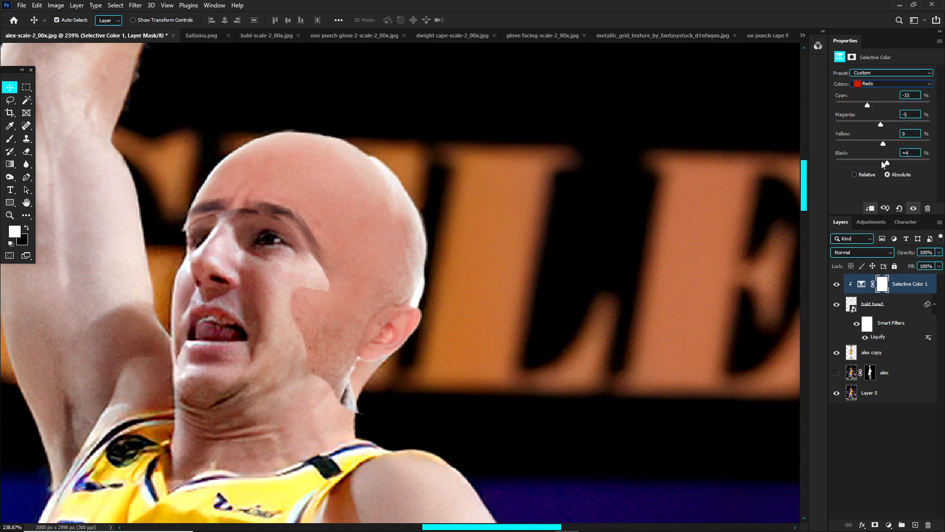
drag(883, 162, 879, 161)
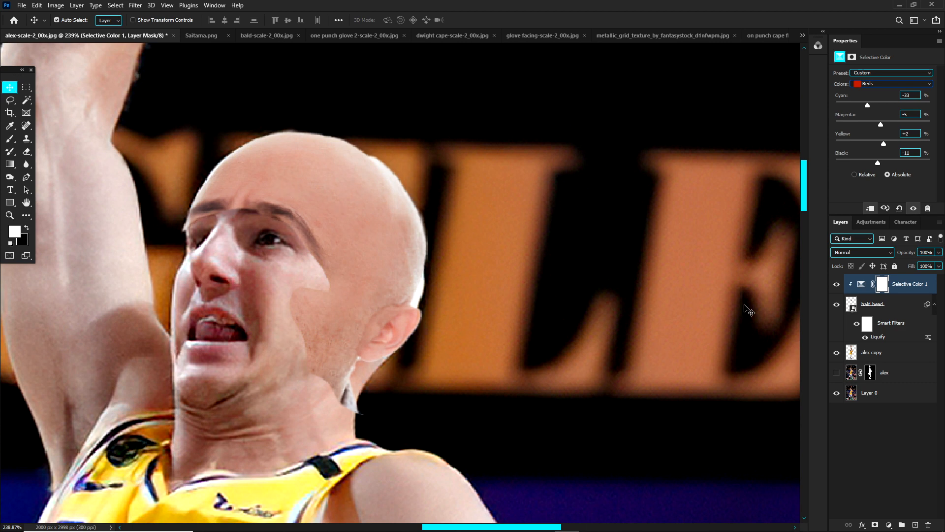
click(355, 249)
scroll(310, 226, down, 3)
scroll(340, 228, up, 3)
drag(340, 228, 417, 226)
key(ctrl+z)
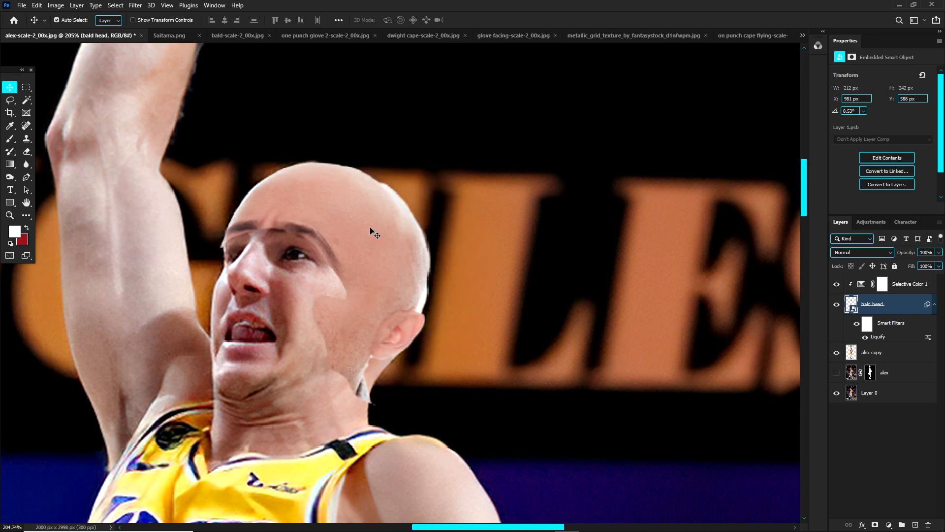
Step: Set the Yellows in Selective Color 1 to Cyan -1 and Magenta +2, and reduce their Yellow value
click(894, 286)
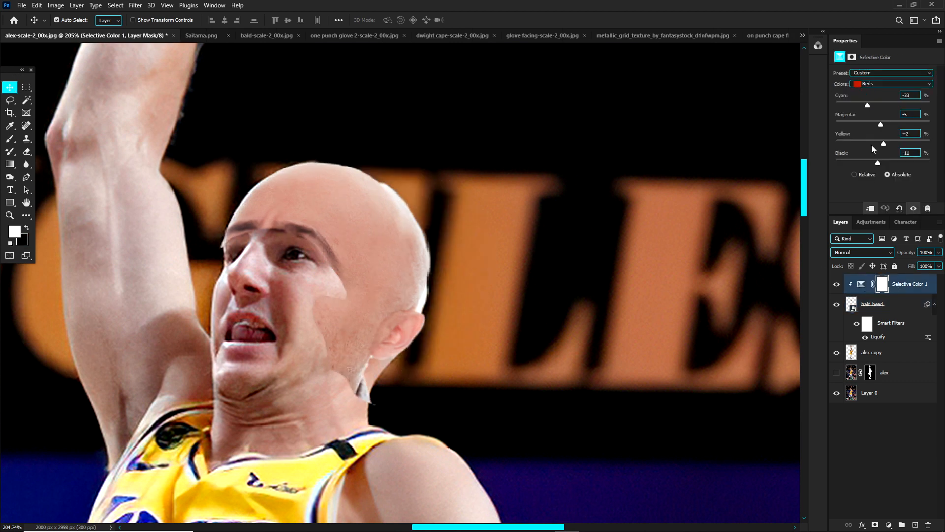
click(872, 83)
click(881, 94)
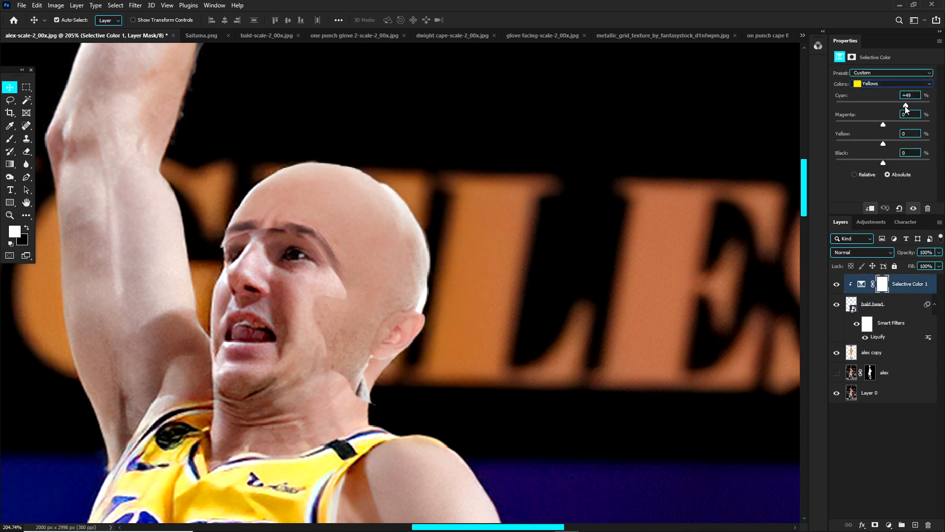
mouse_move(883, 125)
mouse_down()
mouse_move(868, 126)
mouse_move(885, 126)
mouse_up()
click(882, 306)
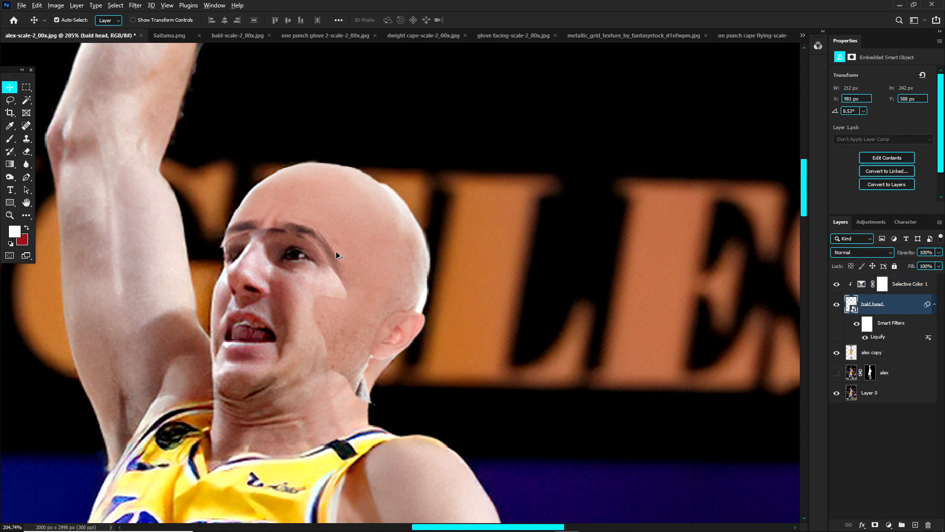
Step: Hide Layer 0 and create a new empty layer between the alex and alex copy layers
scroll(336, 251, up, 3)
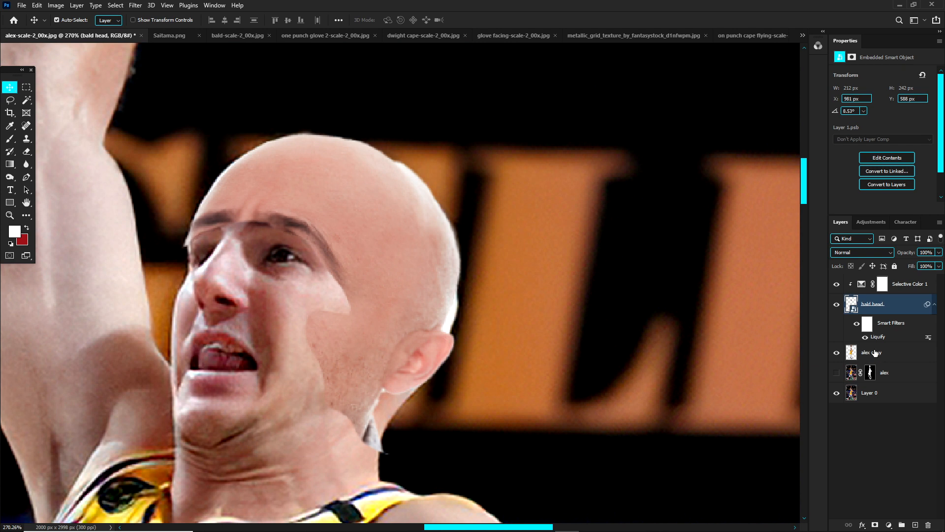
click(837, 393)
click(883, 379)
click(915, 522)
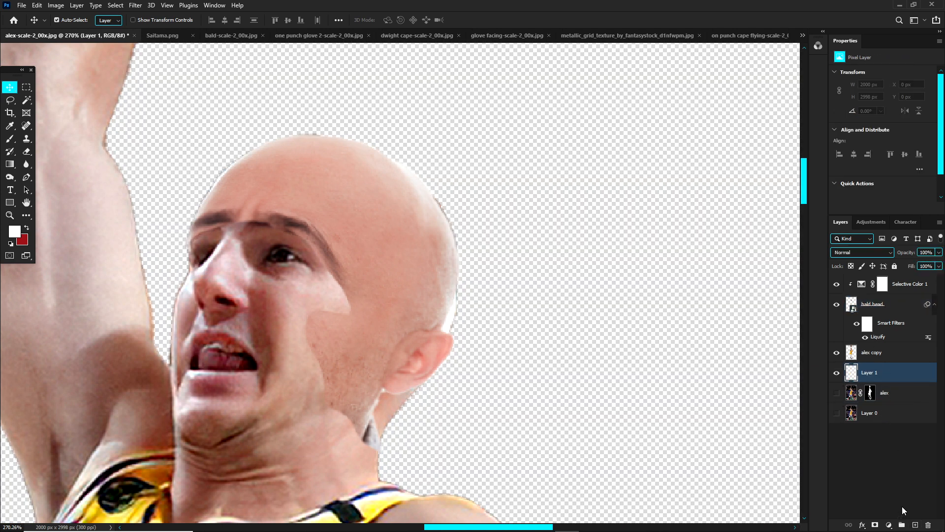
Step: Fill the new layer with black using the Paint Bucket to give the player a plain background
click(7, 166)
click(10, 243)
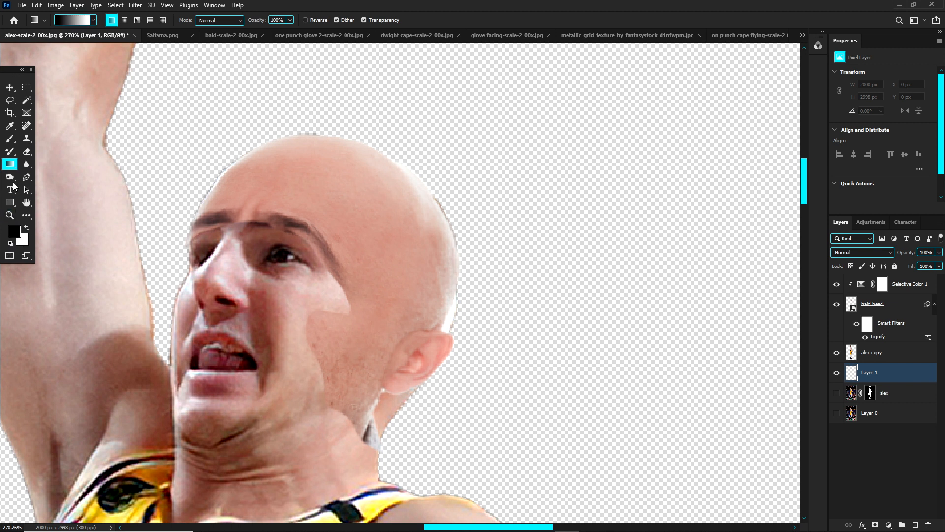
right_click(11, 167)
click(54, 173)
click(186, 140)
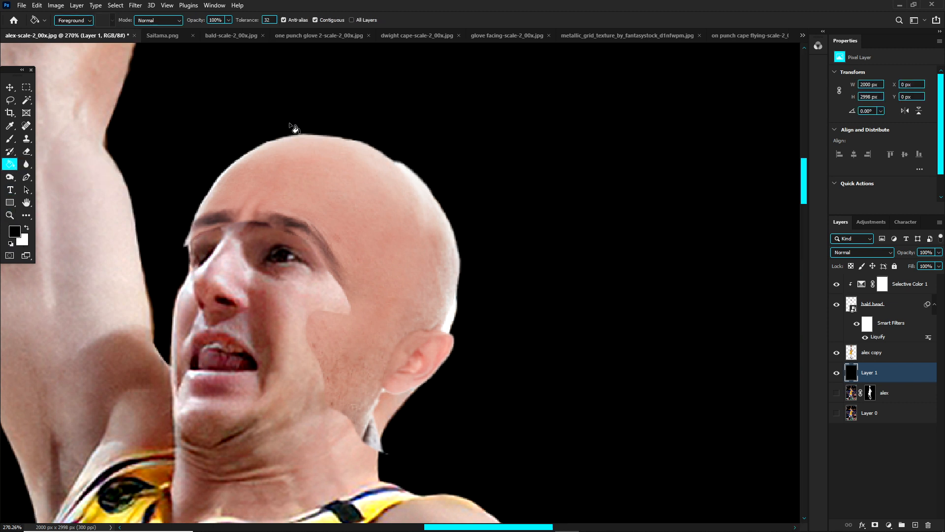
key(v)
mouse_move(393, 247)
mouse_down()
mouse_move(437, 223)
mouse_move(382, 239)
mouse_up()
mouse_move(421, 272)
mouse_down()
mouse_move(374, 289)
mouse_move(430, 268)
mouse_up()
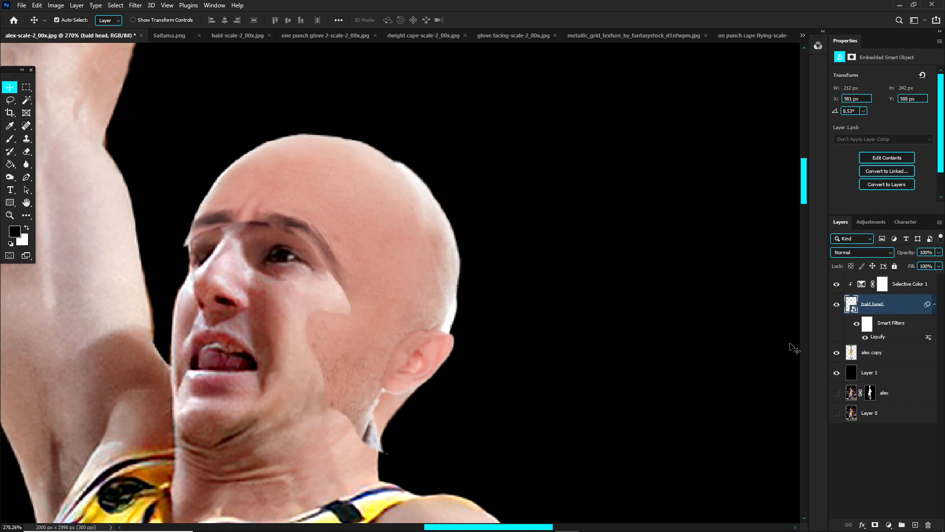
click(858, 248)
click(859, 248)
Step: Add a layer mask to the bald head layer
click(920, 287)
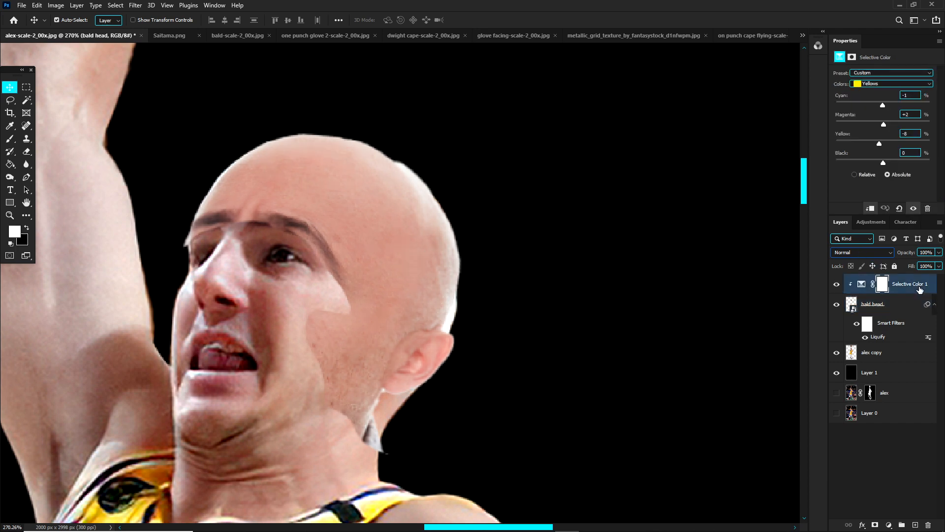
click(884, 307)
click(875, 525)
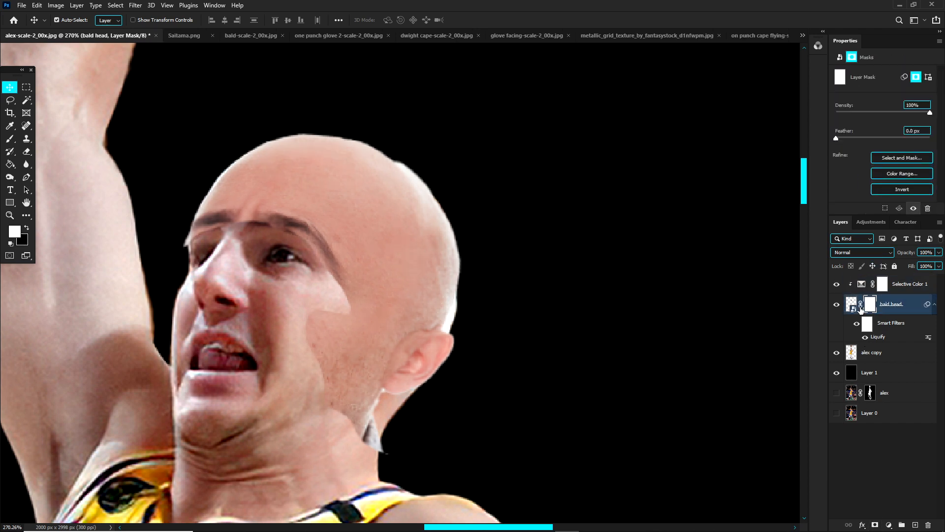
Step: Paint black on the bald head's mask with a soft brush at 8% flow, blending its edges into the player's brows, eye and cheek
key(b)
drag(491, 205, 443, 241)
click(290, 20)
drag(289, 31, 246, 33)
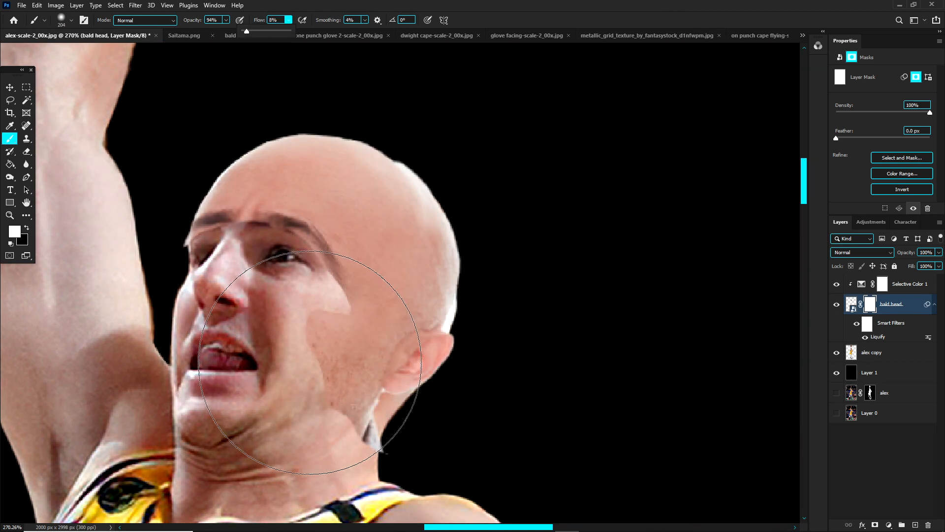
mouse_move(312, 324)
mouse_down()
mouse_move(261, 325)
mouse_move(267, 335)
mouse_move(297, 329)
mouse_move(301, 315)
mouse_move(293, 367)
mouse_move(303, 379)
mouse_move(305, 369)
mouse_move(305, 381)
mouse_move(317, 345)
mouse_up()
key(x)
drag(278, 246, 271, 245)
drag(210, 251, 202, 250)
mouse_move(175, 249)
mouse_down()
mouse_move(167, 274)
mouse_move(167, 240)
mouse_move(197, 244)
mouse_move(214, 230)
mouse_move(191, 238)
mouse_move(228, 222)
mouse_move(211, 252)
mouse_move(265, 229)
mouse_move(286, 235)
mouse_move(303, 245)
mouse_move(326, 305)
mouse_move(324, 283)
mouse_move(291, 239)
mouse_move(215, 256)
mouse_move(303, 244)
mouse_move(329, 310)
mouse_move(343, 304)
mouse_move(340, 282)
mouse_move(334, 295)
mouse_move(345, 308)
mouse_move(330, 339)
mouse_move(338, 300)
mouse_move(318, 318)
mouse_move(306, 280)
mouse_up()
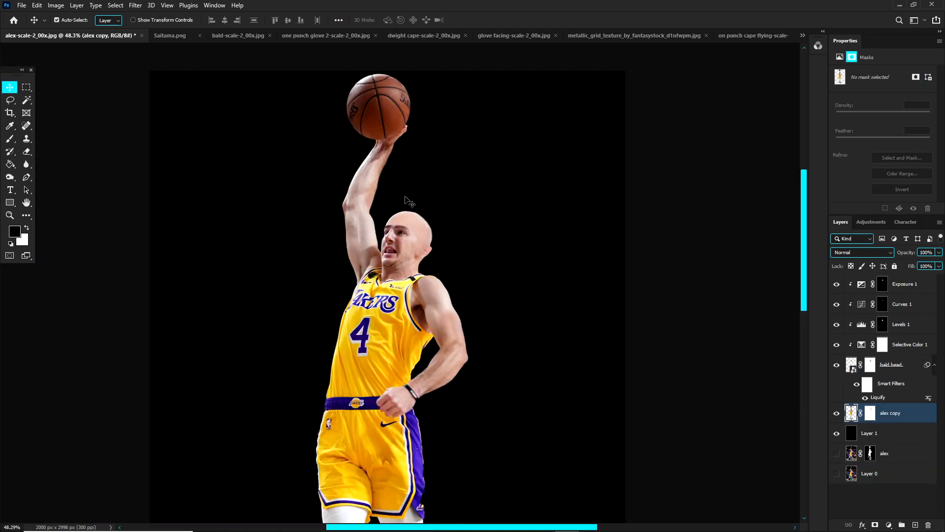
Step: Examine the retouched bald head against the player's body close up and from a distance, and open the Exposure 1 settings
scroll(402, 236, down, 1)
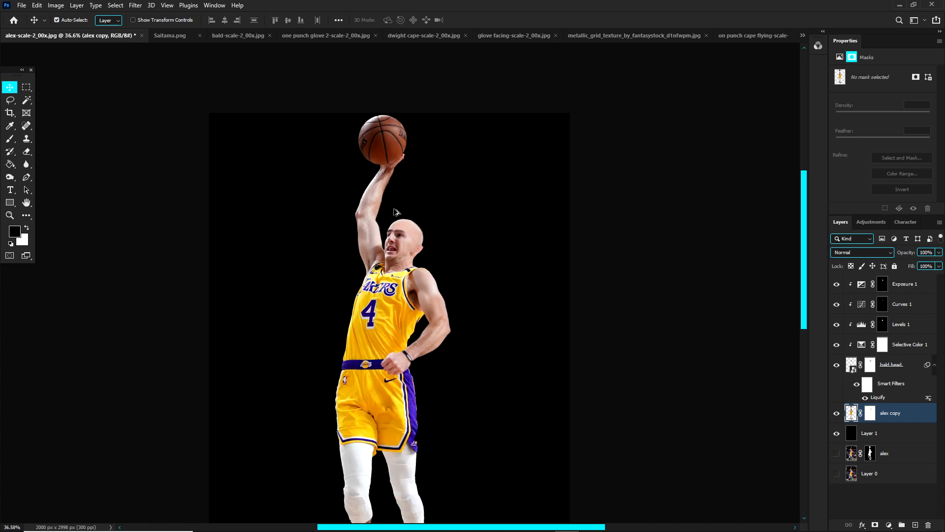
scroll(397, 266, up, 3)
scroll(402, 274, up, 2)
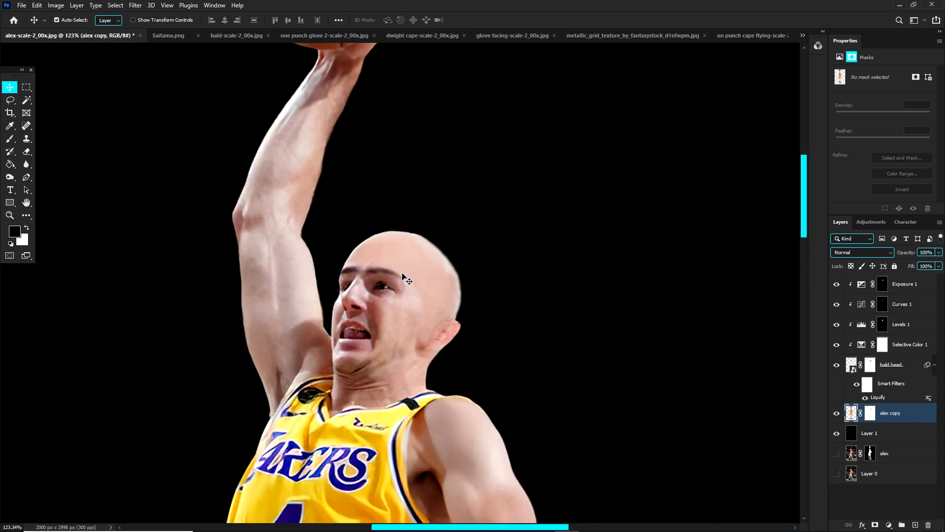
scroll(407, 254, down, 2)
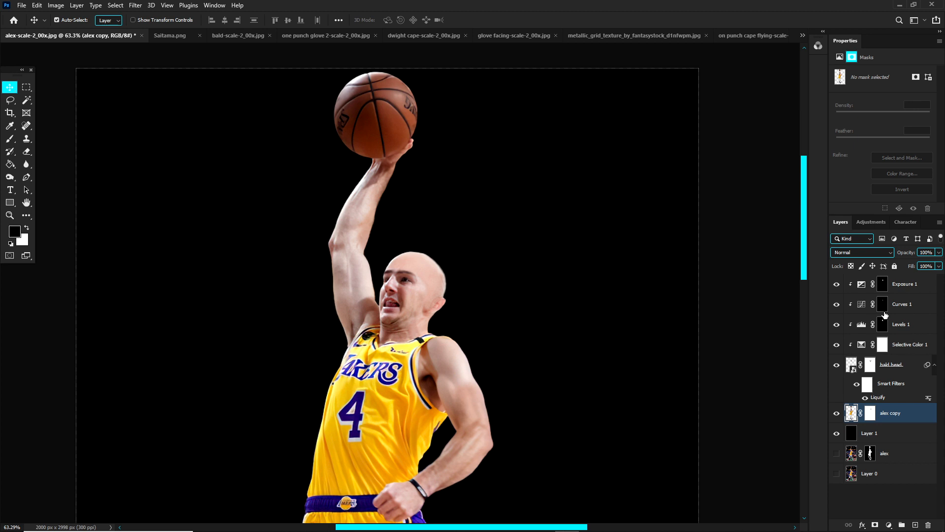
click(882, 284)
scroll(442, 274, down, 1)
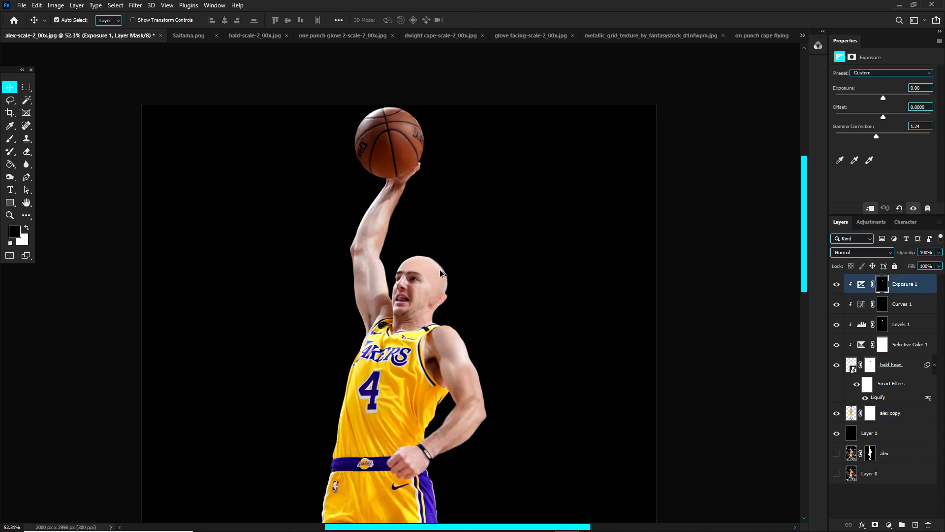
scroll(401, 278, up, 1)
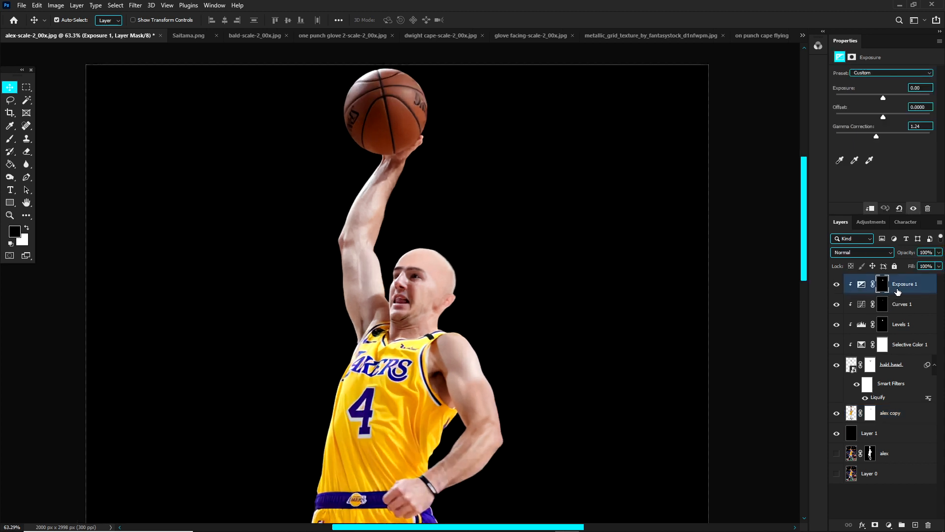
Step: Compare the bald head with and without the Exposure 1, Curves 1 and Levels 1 adjustments, close up and from a distance
click(901, 305)
drag(840, 285, 837, 306)
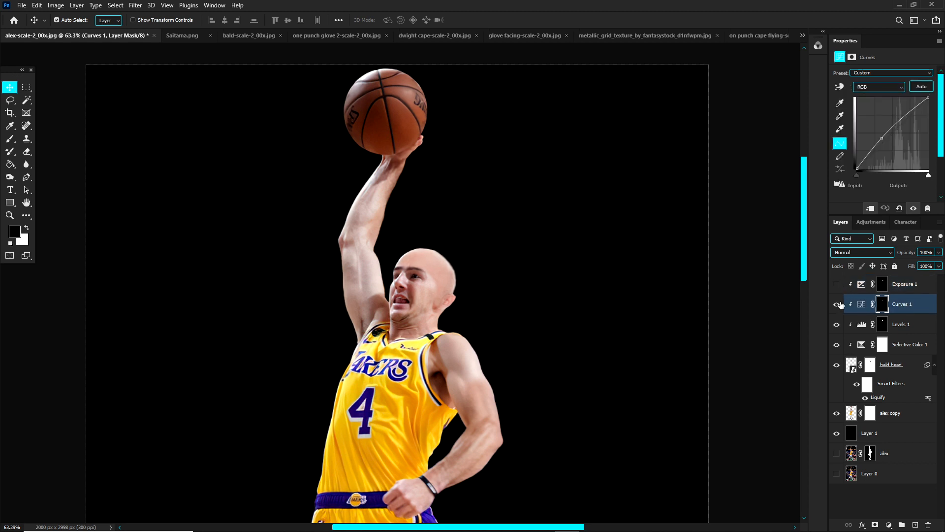
click(836, 324)
scroll(447, 278, up, 3)
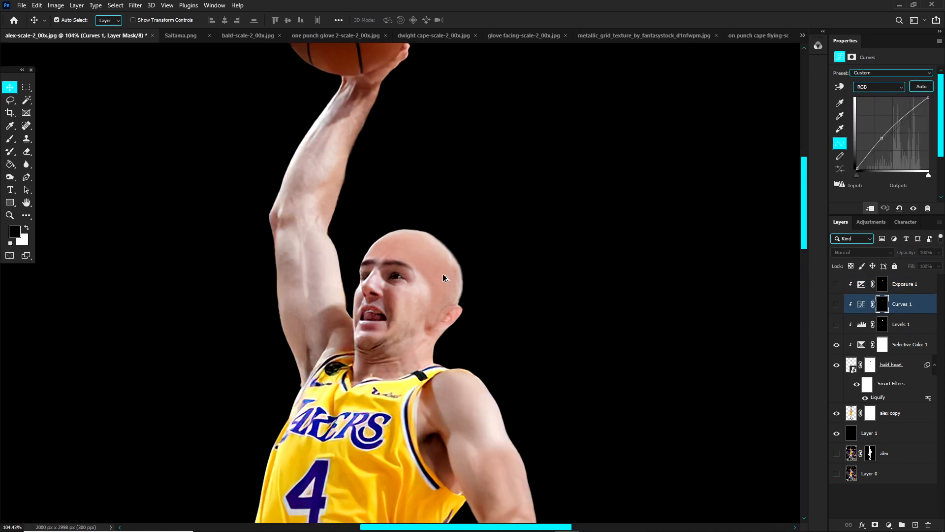
drag(835, 329, 836, 285)
scroll(399, 261, down, 3)
scroll(433, 270, down, 2)
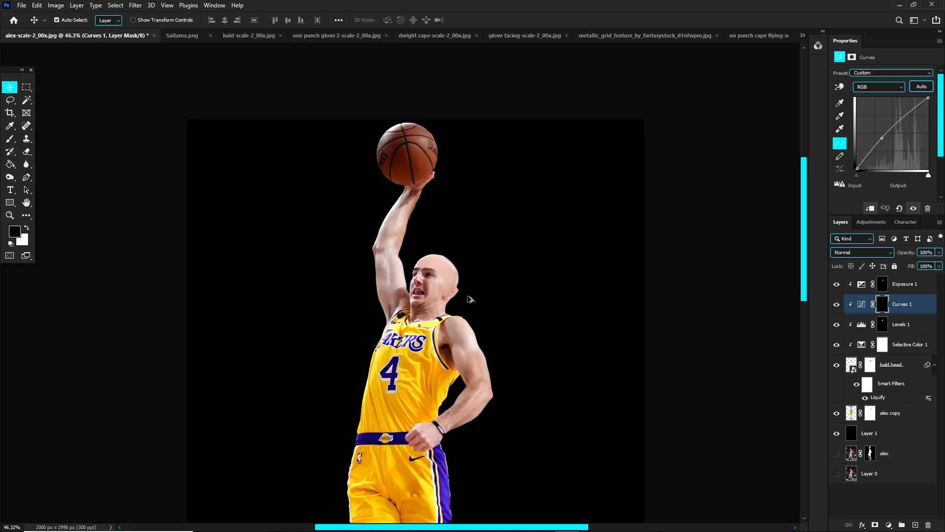
scroll(469, 299, up, 3)
scroll(439, 289, up, 2)
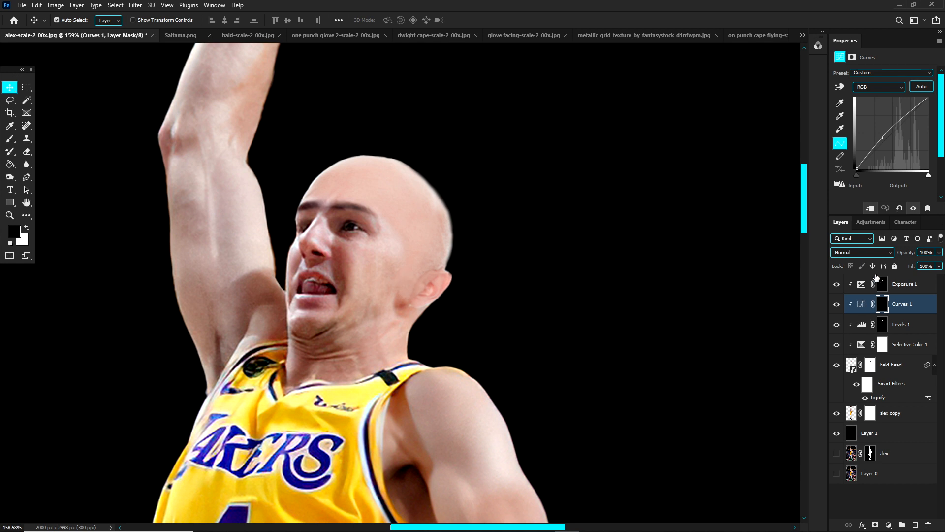
Step: Preview other blend modes such as Subtract on Curves 1, keep Normal, and inspect the head's blending with the player
click(843, 255)
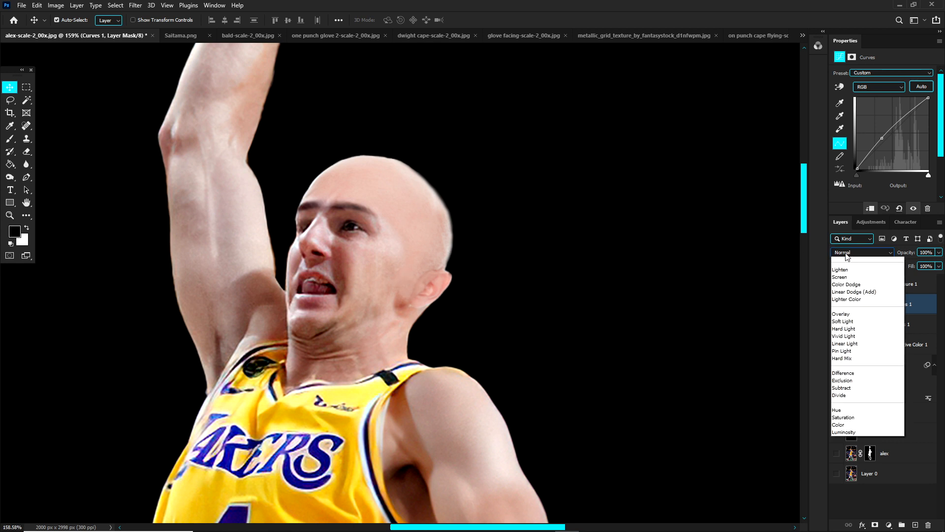
click(760, 399)
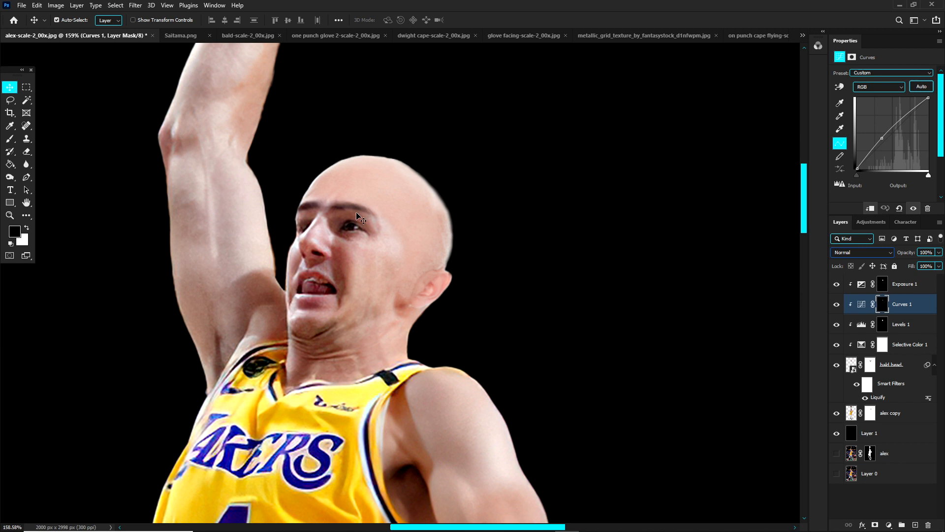
click(325, 267)
scroll(348, 261, down, 5)
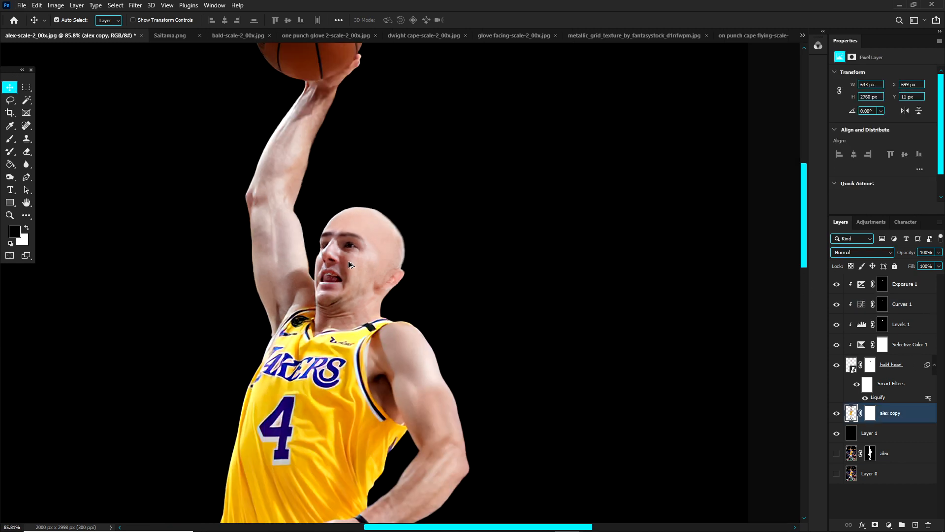
scroll(344, 223, up, 5)
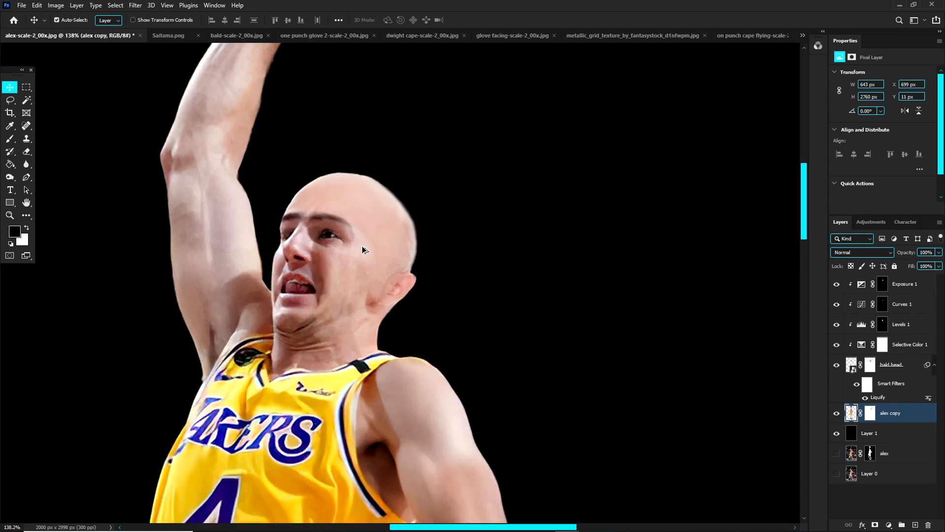
scroll(373, 243, up, 2)
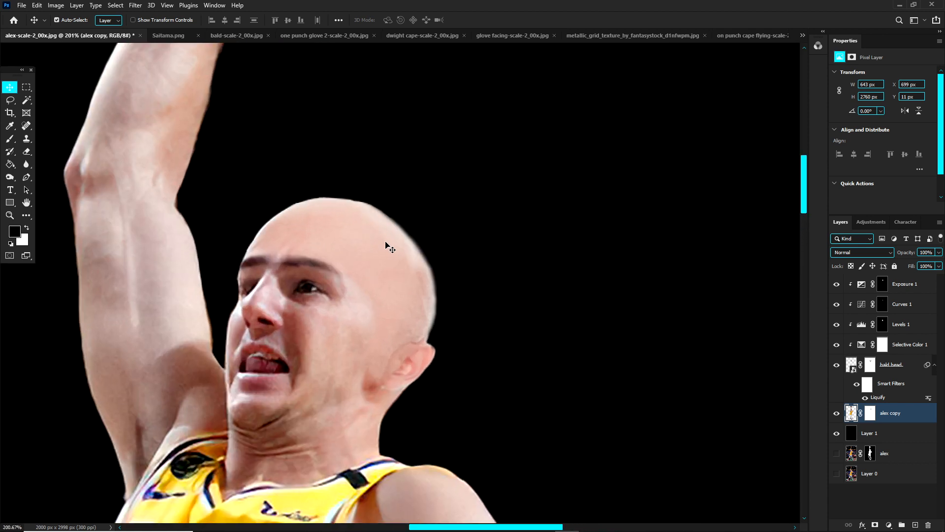
Step: Convert the bald head layer with its mask and Liquify filter into a new smart object and apply an Add Noise filter
click(837, 365)
click(837, 365)
click(902, 373)
right_click(903, 373)
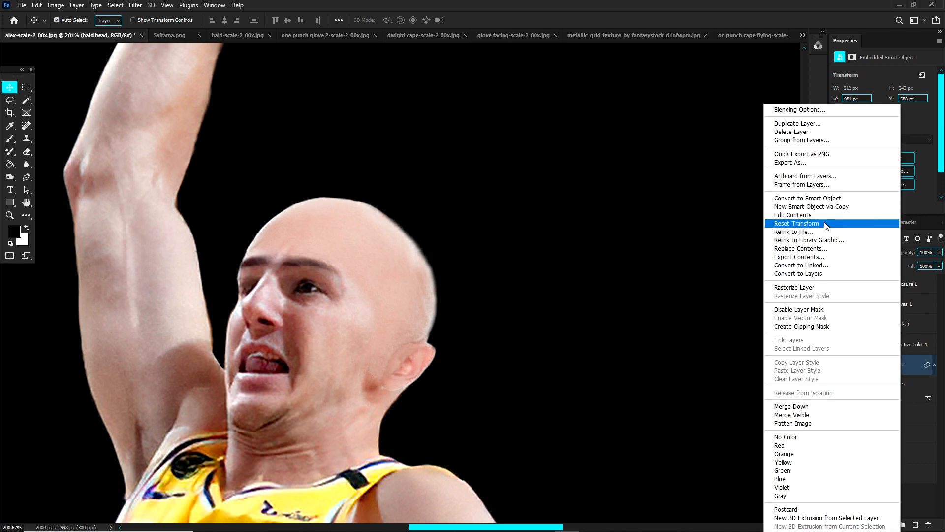
click(922, 373)
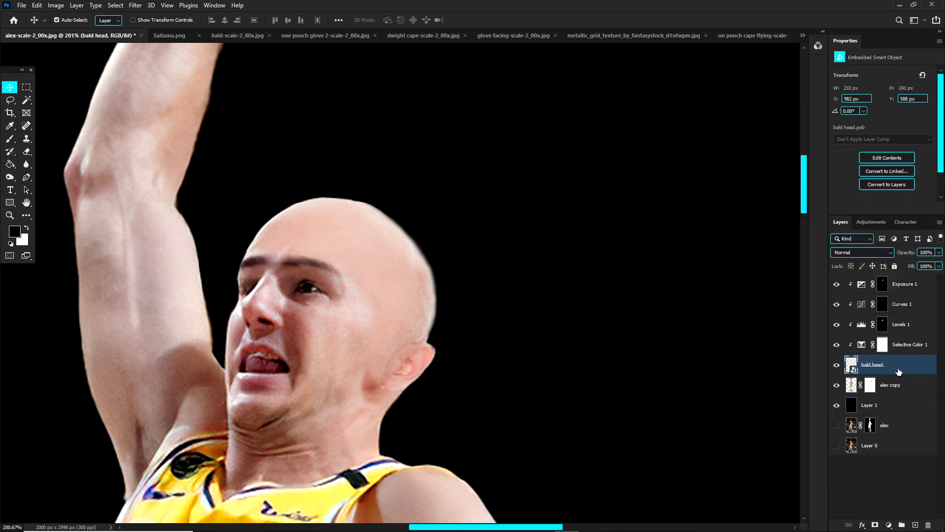
click(135, 5)
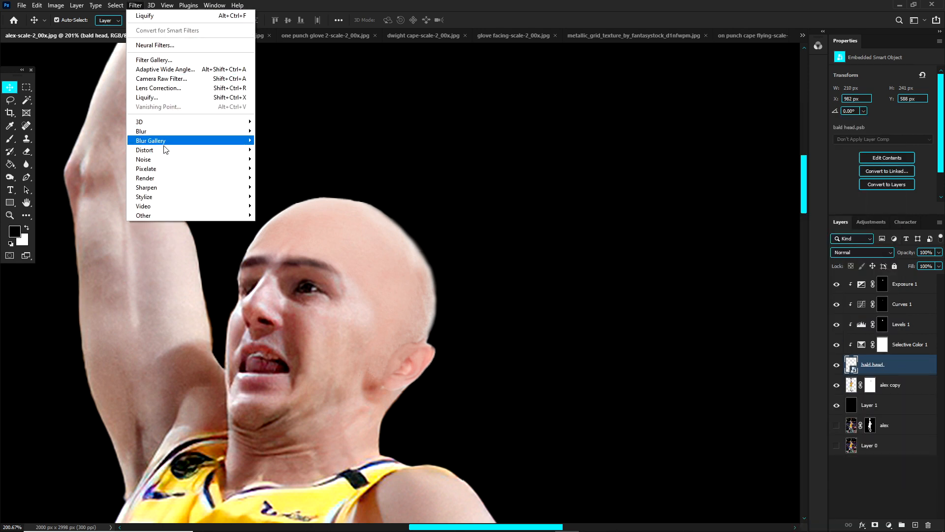
mouse_move(164, 150)
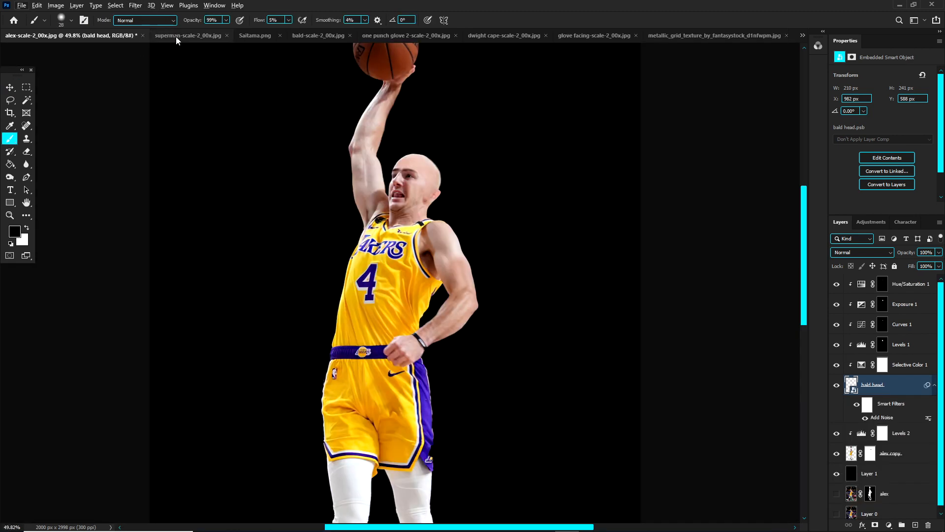
Step: Compare the player composite with the Superman photo and the Saitama reference image
scroll(379, 187, up, 3)
scroll(384, 169, down, 2)
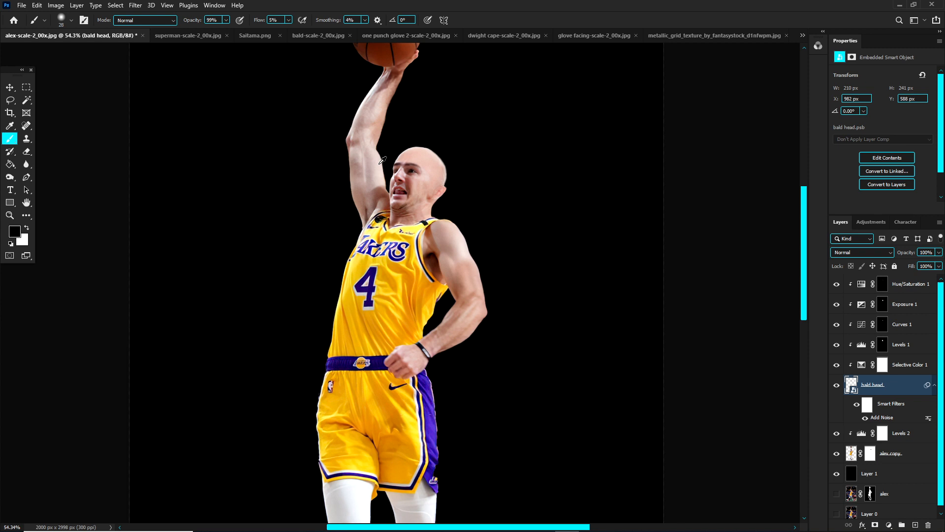
click(182, 37)
scroll(384, 205, down, 3)
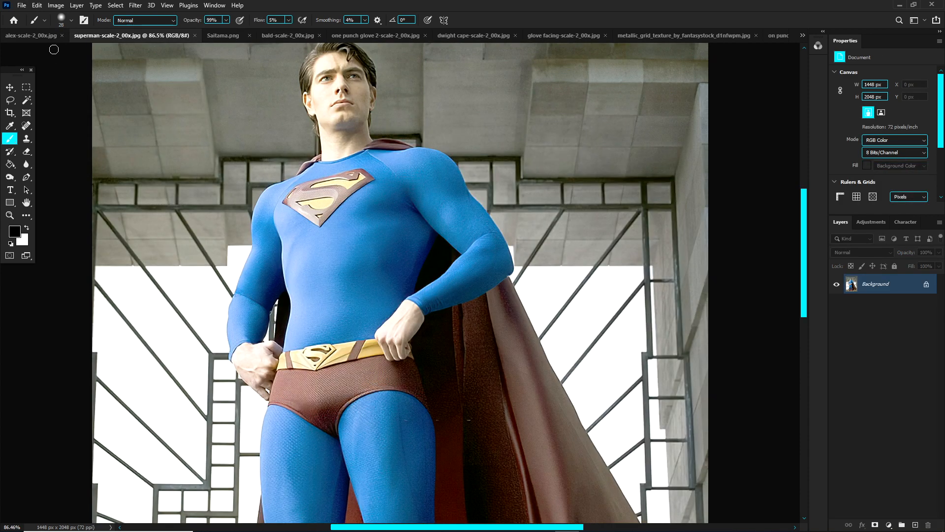
click(31, 35)
click(254, 36)
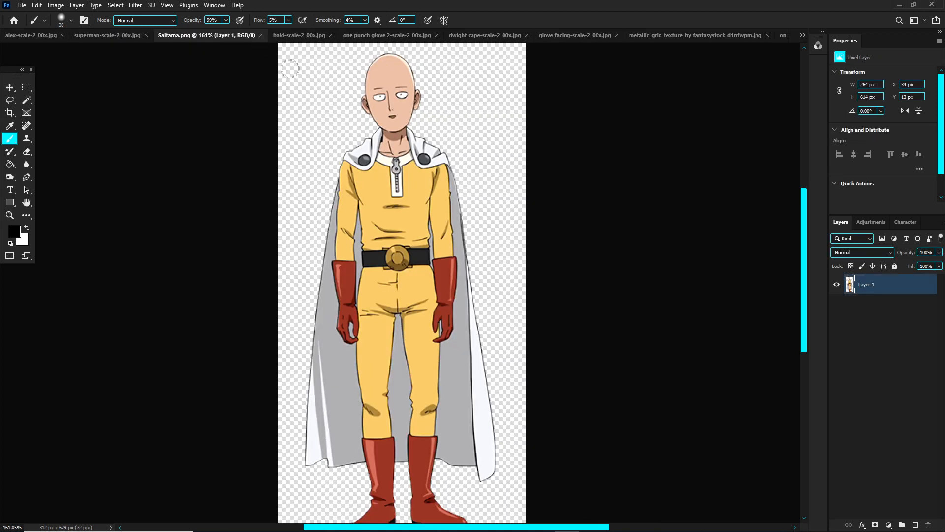
click(74, 36)
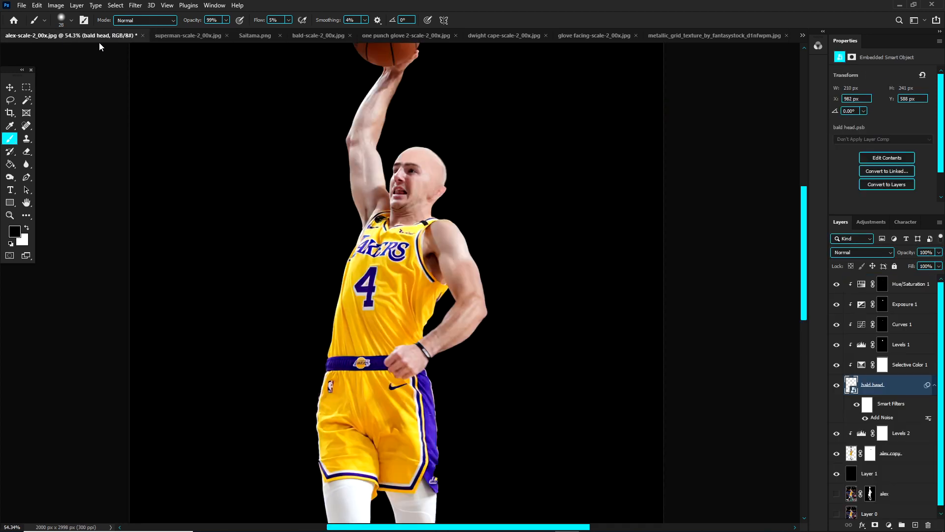
click(167, 38)
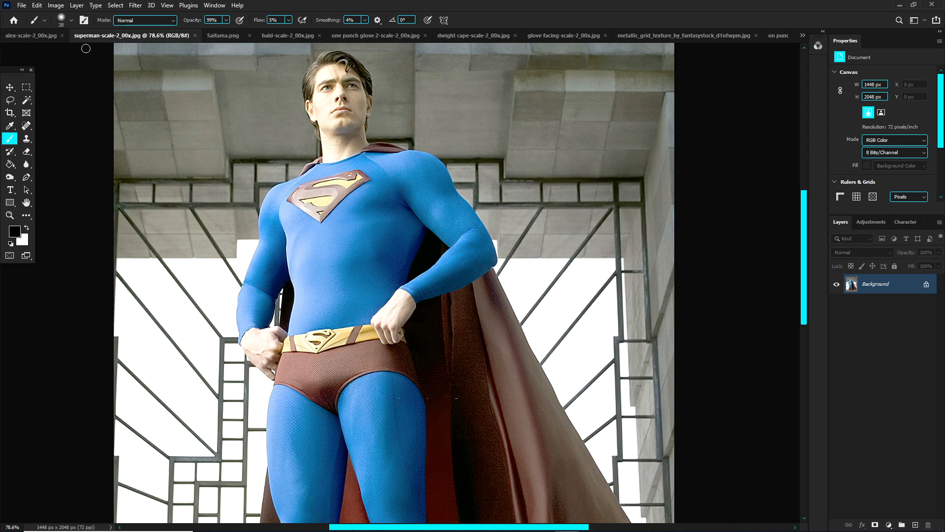
Step: Select the S emblem on the blue shirt in the player composite, fill it with surrounding fabric, and clear the selection
click(28, 37)
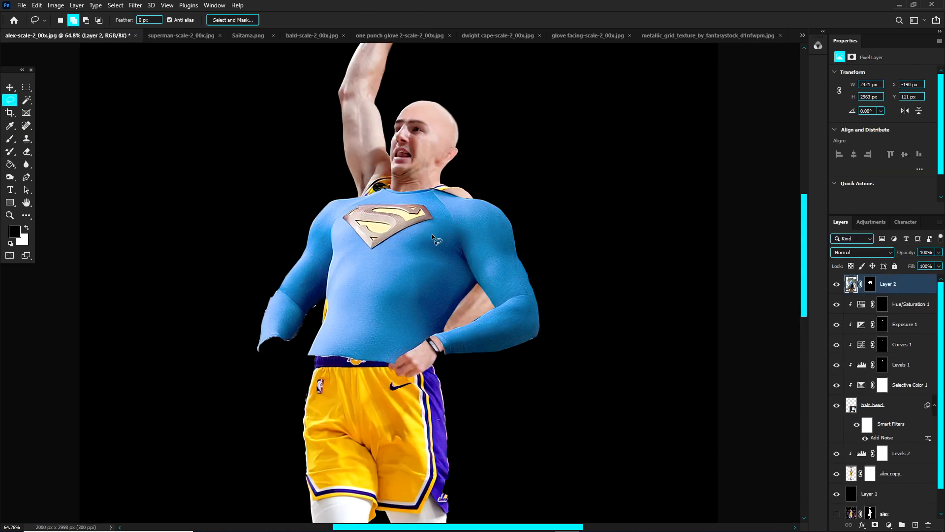
scroll(388, 184, up, 3)
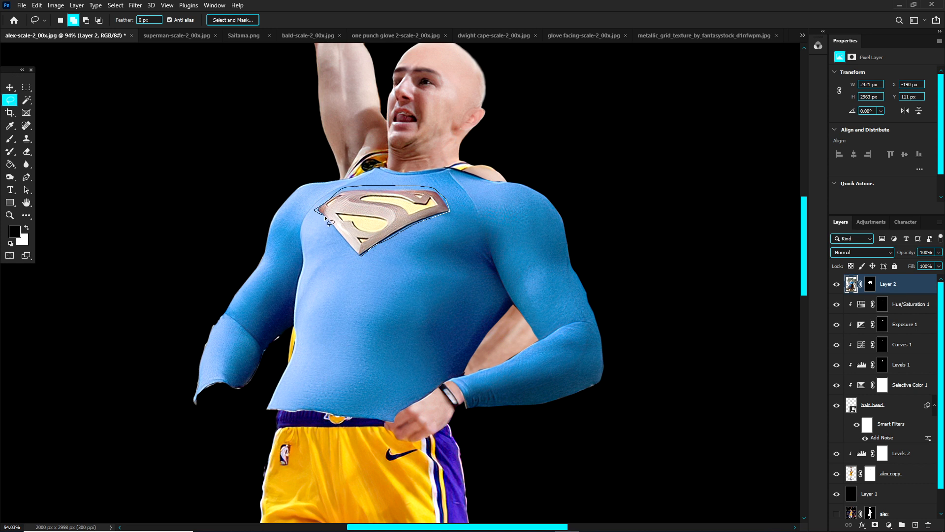
drag(355, 255, 361, 254)
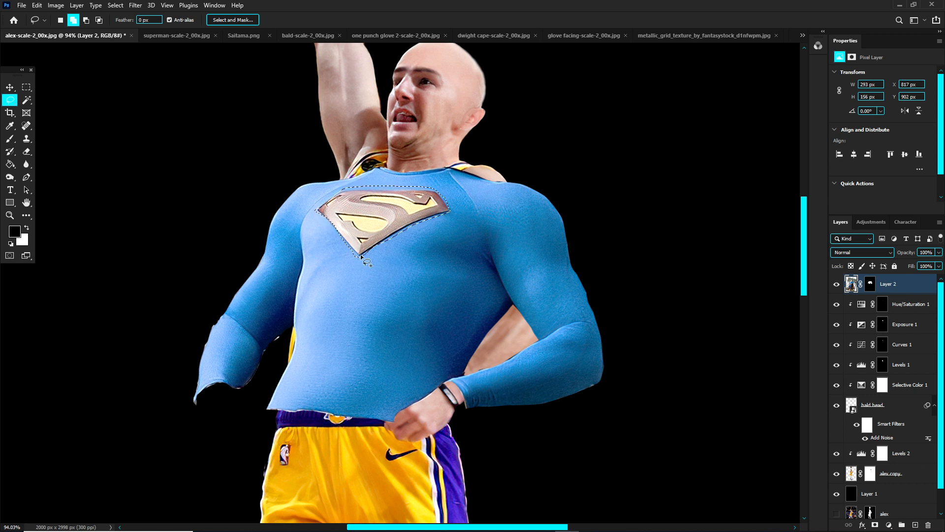
key(shift+BackSpace)
key(Return)
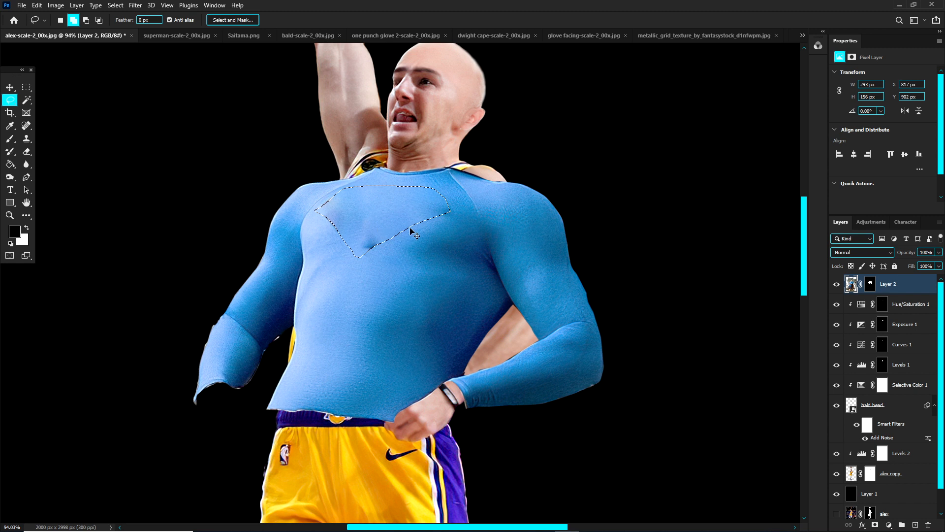
key(ctrl+d)
Step: Clone clean fabric over the dark crease left at the lower tip of the removed emblem with the Clone Stamp
click(10, 138)
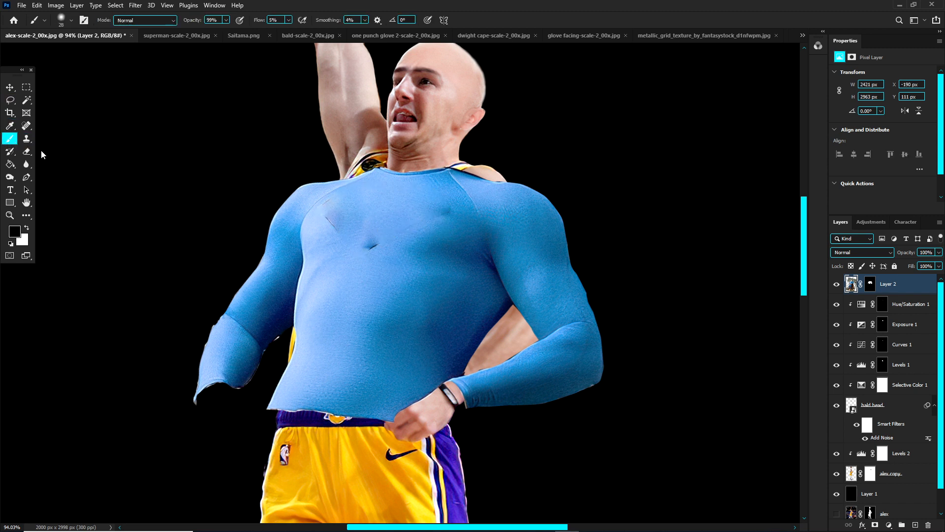
click(26, 139)
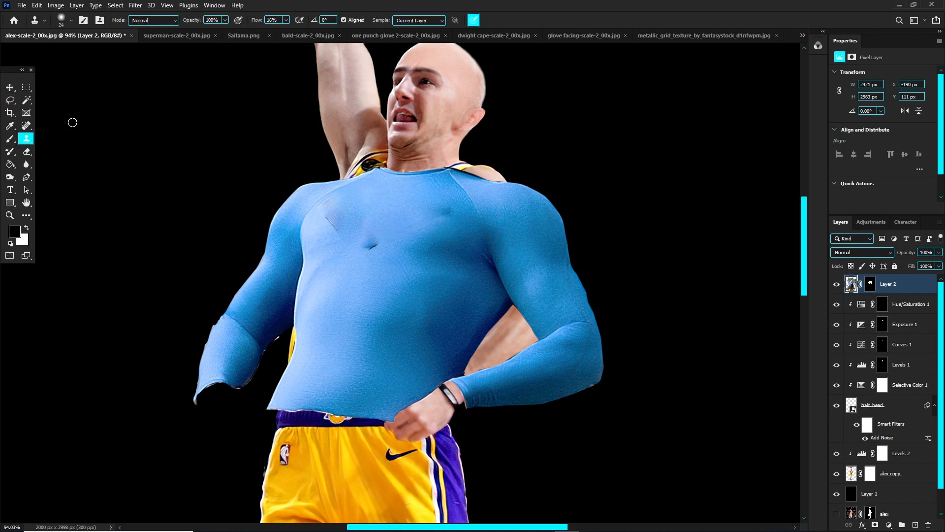
scroll(385, 244, up, 6)
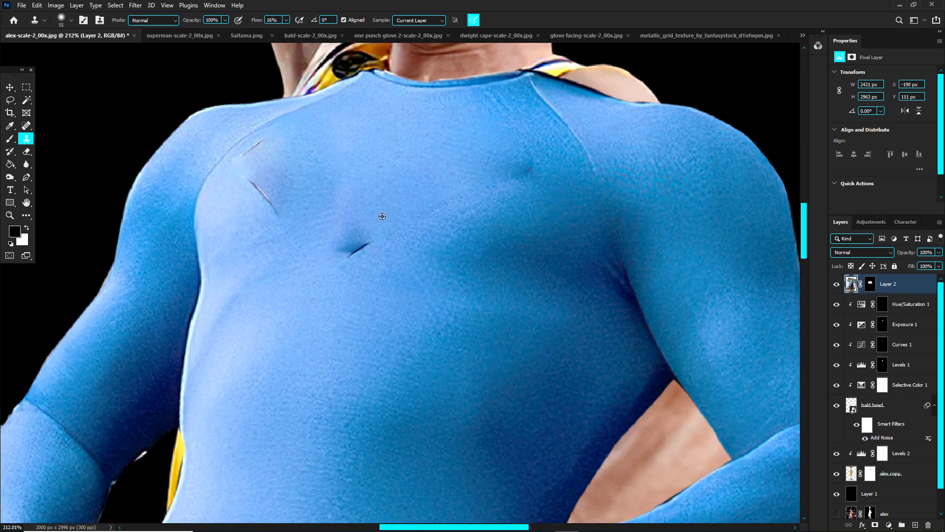
alt+click(382, 216)
mouse_move(363, 240)
mouse_down()
mouse_move(347, 273)
mouse_move(378, 235)
mouse_up()
alt+right_click(358, 212)
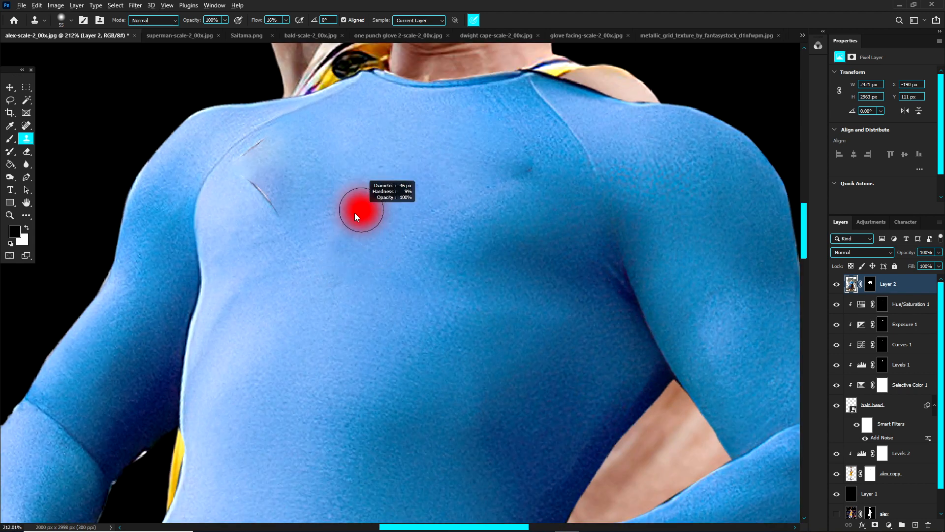
alt+click(336, 246)
drag(335, 278, 338, 288)
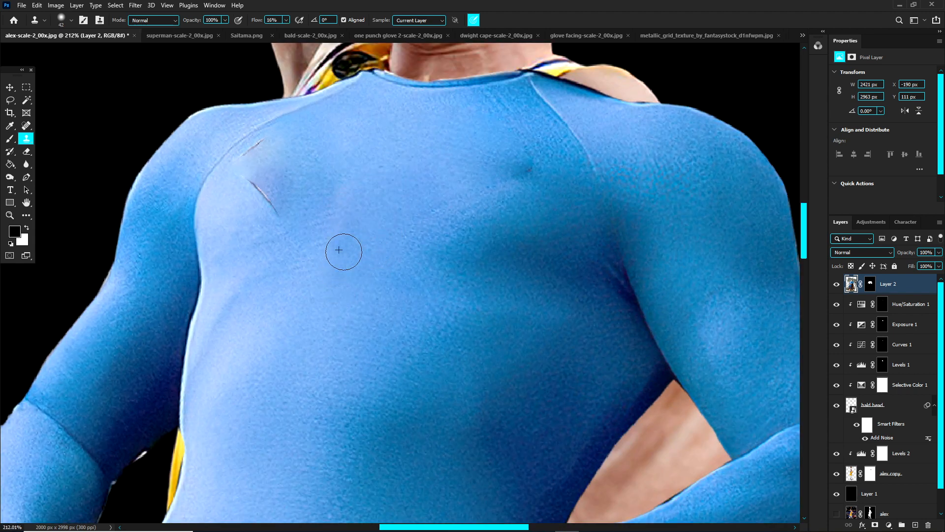
Step: Clone away the remaining emblem scratches on the side of the shirt's chest nearest the raised arm
alt+click(295, 200)
mouse_move(268, 192)
mouse_down()
mouse_move(276, 200)
mouse_move(241, 191)
mouse_up()
alt+click(277, 152)
drag(272, 148, 264, 143)
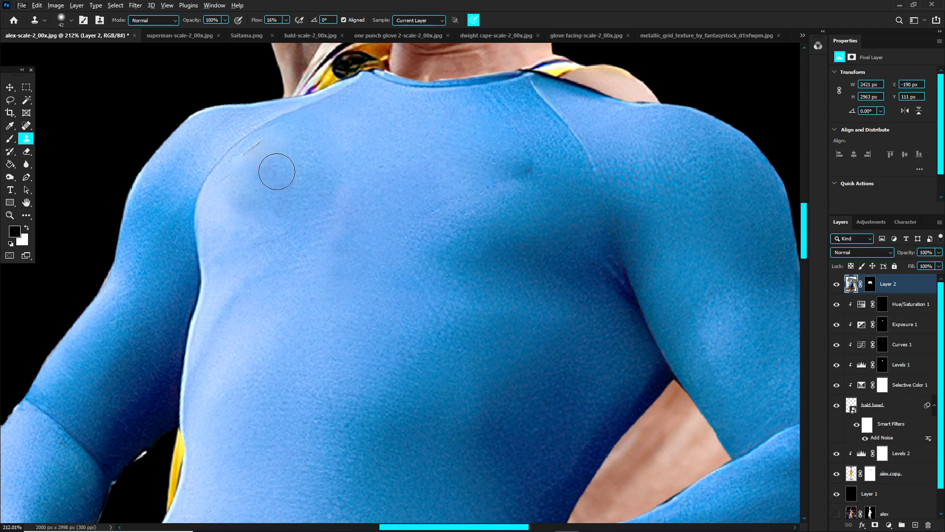
Step: Convert the masked shirt layer into a smart object and apply Surface Blur with radius 48 pixels and threshold 31 levels
key(v)
key(ctrl+0)
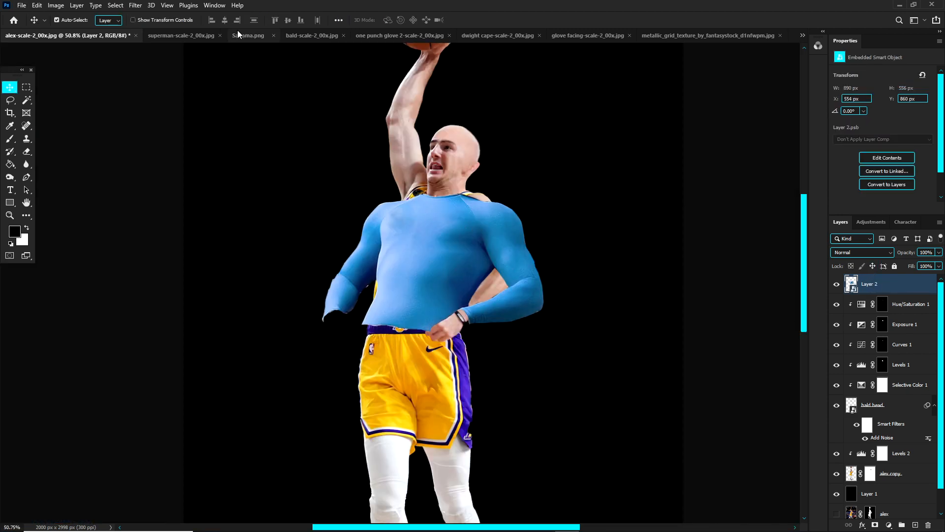
click(138, 6)
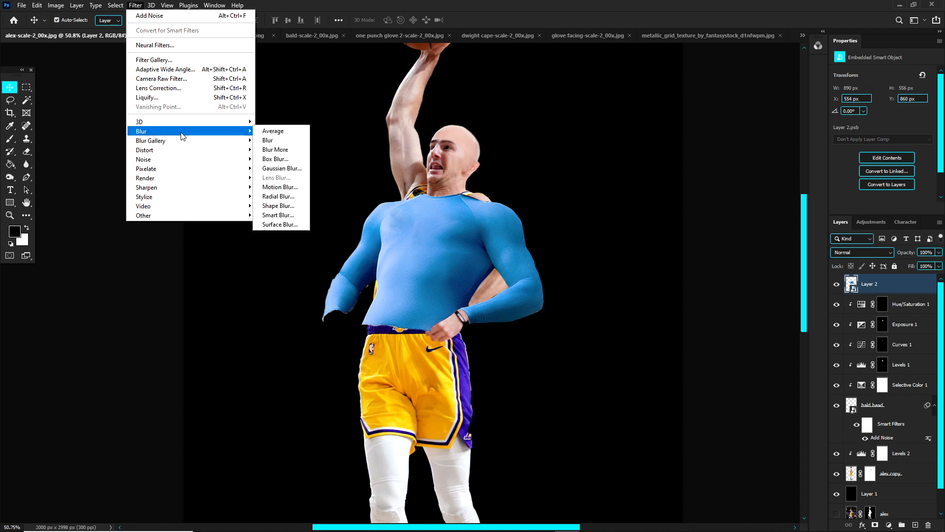
click(280, 224)
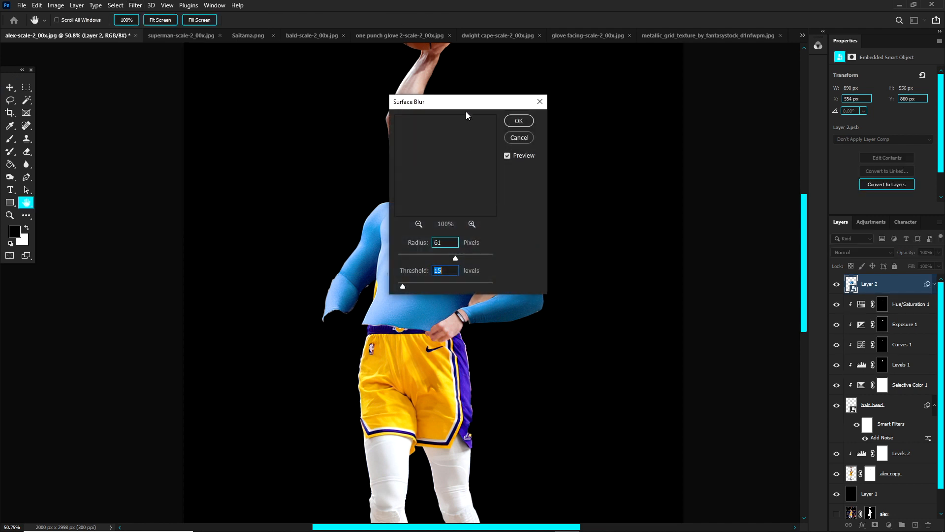
drag(468, 102, 314, 117)
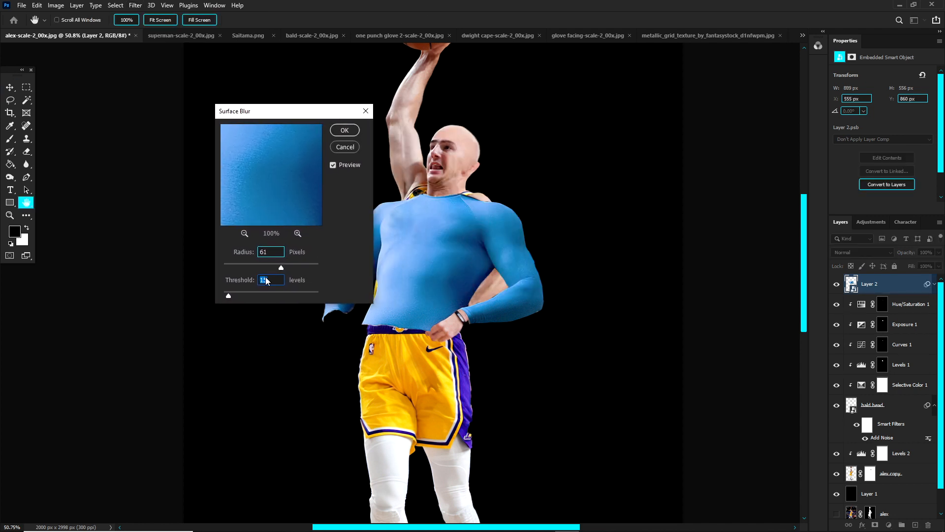
drag(293, 265, 264, 267)
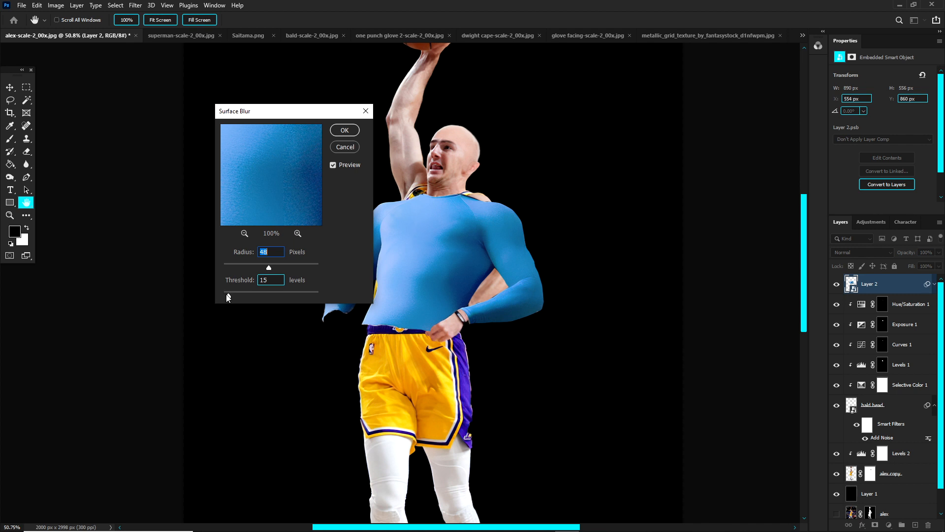
drag(228, 297, 240, 298)
click(345, 130)
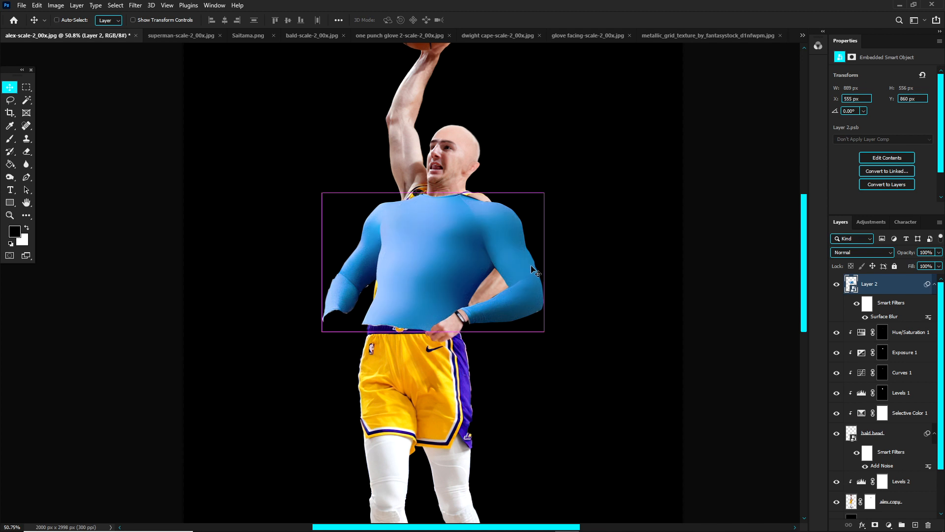
Step: Reduce the shirt's Surface Blur smart filter to radius 32 pixels and threshold 20 levels
scroll(488, 261, up, 2)
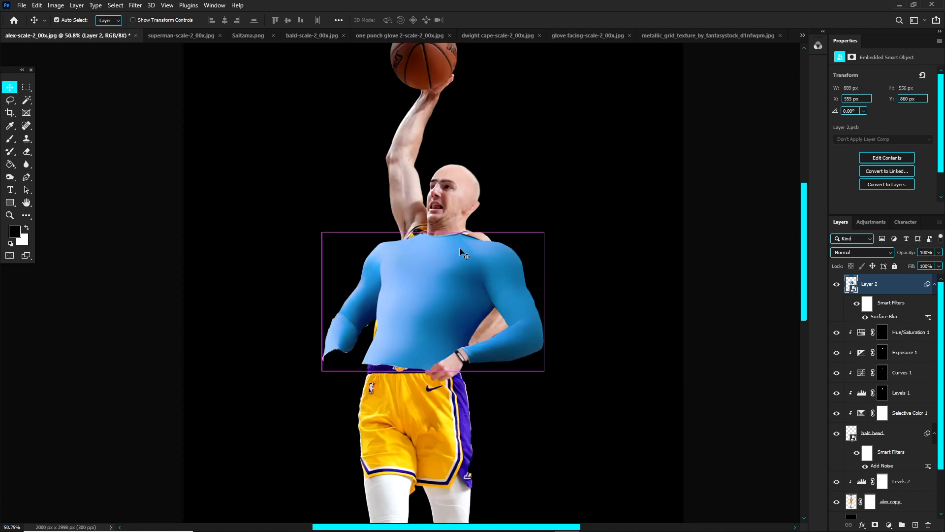
scroll(449, 282, up, 3)
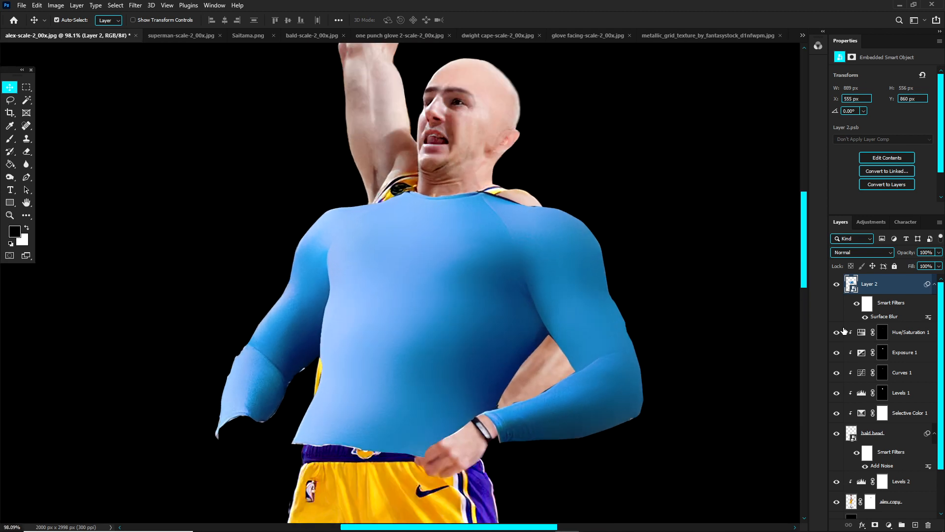
double_click(880, 317)
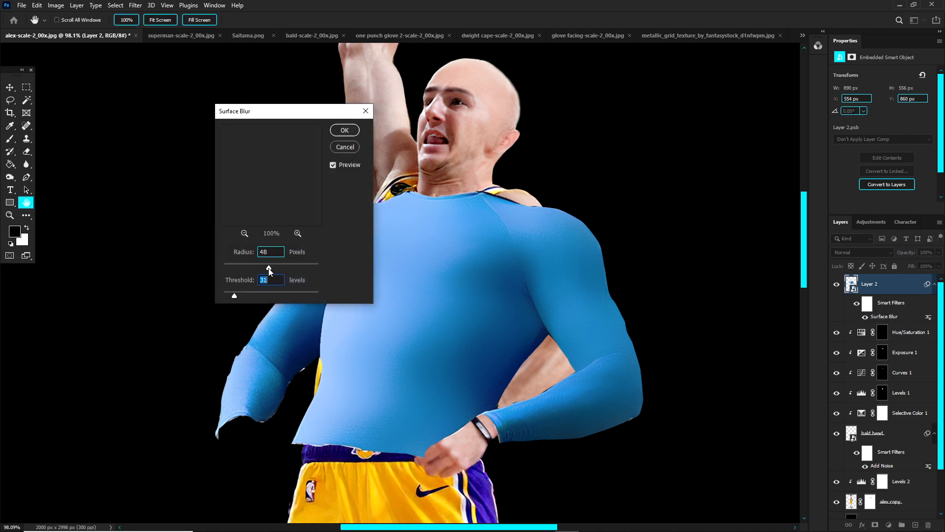
drag(269, 270, 257, 272)
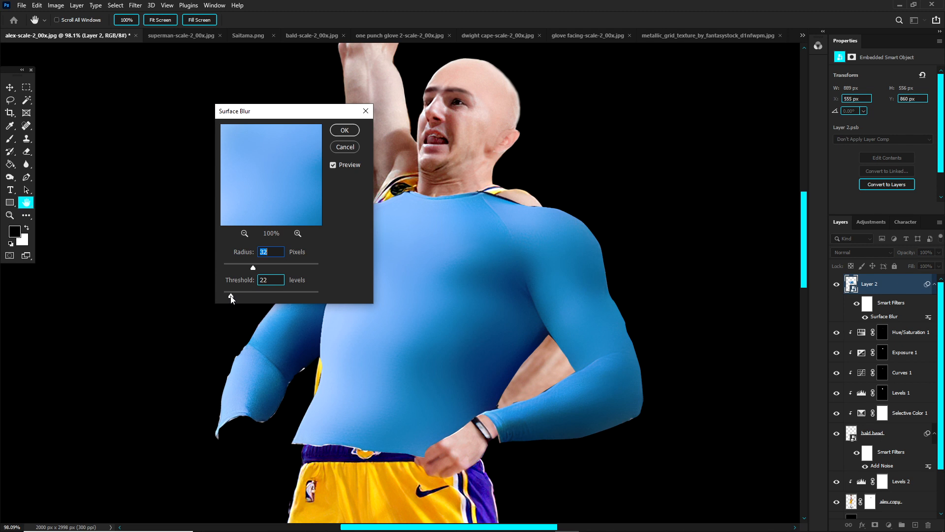
drag(231, 296, 230, 296)
click(344, 130)
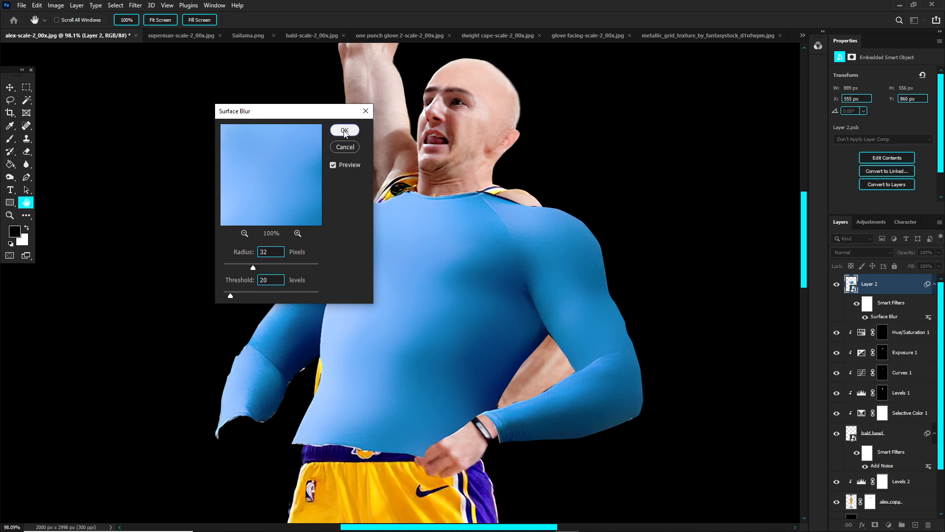
Step: Move the blue shirt up to Y 829 px so that it covers the jersey straps at the player's neckline
scroll(469, 291, down, 2)
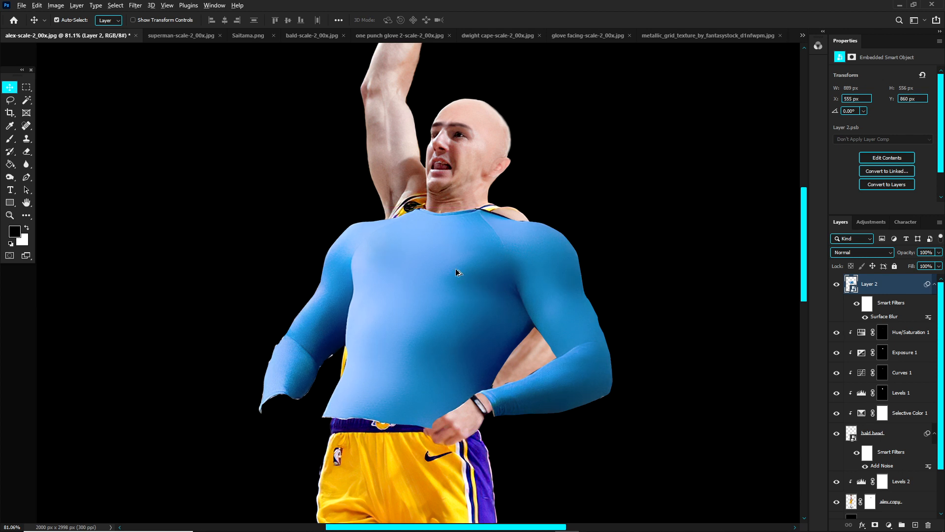
scroll(456, 268, down, 1)
mouse_move(456, 276)
mouse_down()
mouse_move(353, 285)
mouse_move(455, 295)
mouse_up()
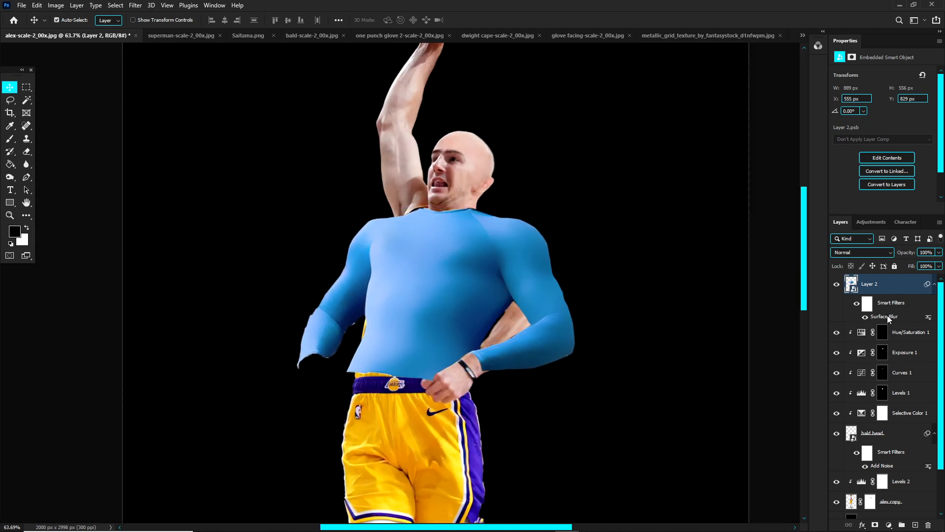
Step: Set the shirt's Surface Blur smart filter to radius 13 pixels and threshold 10 levels, and inspect the fabric close up
double_click(886, 316)
drag(254, 267, 226, 297)
drag(244, 267, 235, 267)
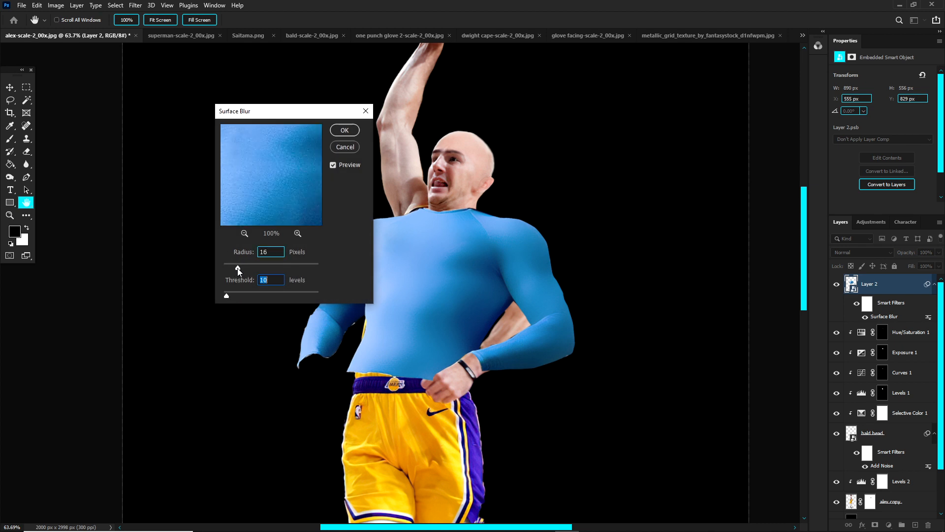
click(345, 131)
scroll(465, 287, up, 4)
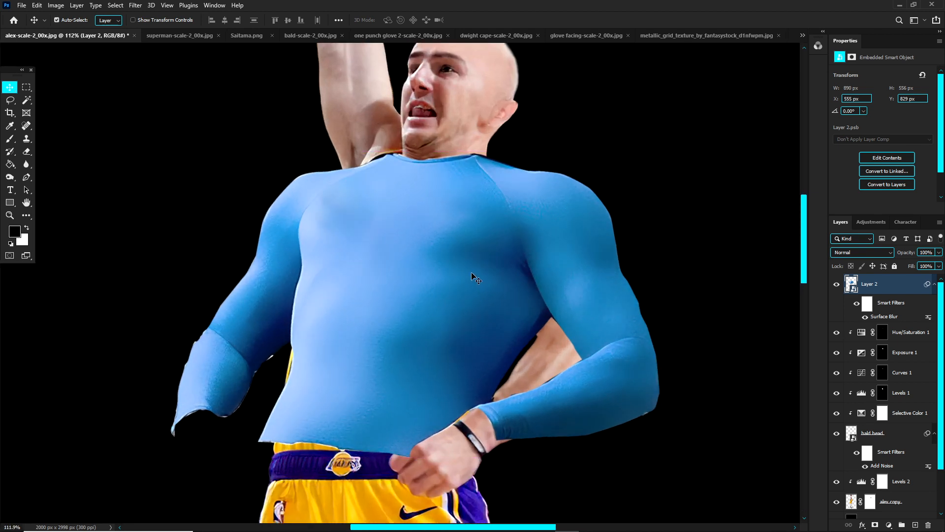
scroll(474, 277, down, 4)
drag(484, 262, 410, 317)
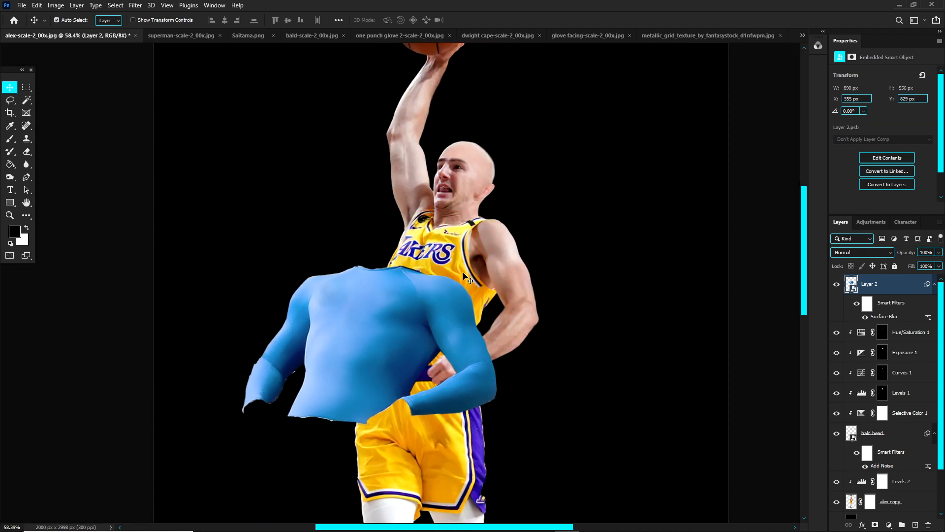
key(ctrl+z)
Step: Lower the shirt layer's opacity to 49% and warp its neckline and bent-arm side inward to follow the player's body
key(ctrl+t)
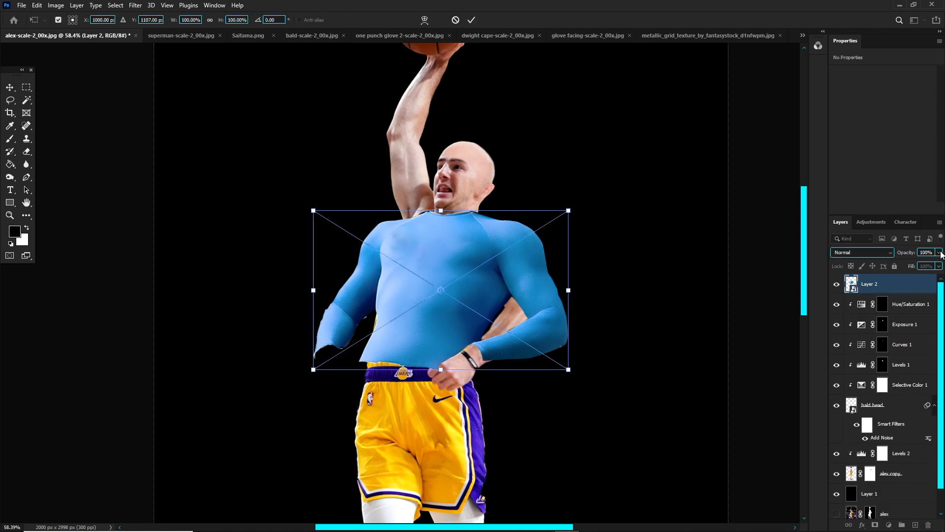
click(939, 253)
click(915, 264)
scroll(502, 307, up, 3)
right_click(481, 276)
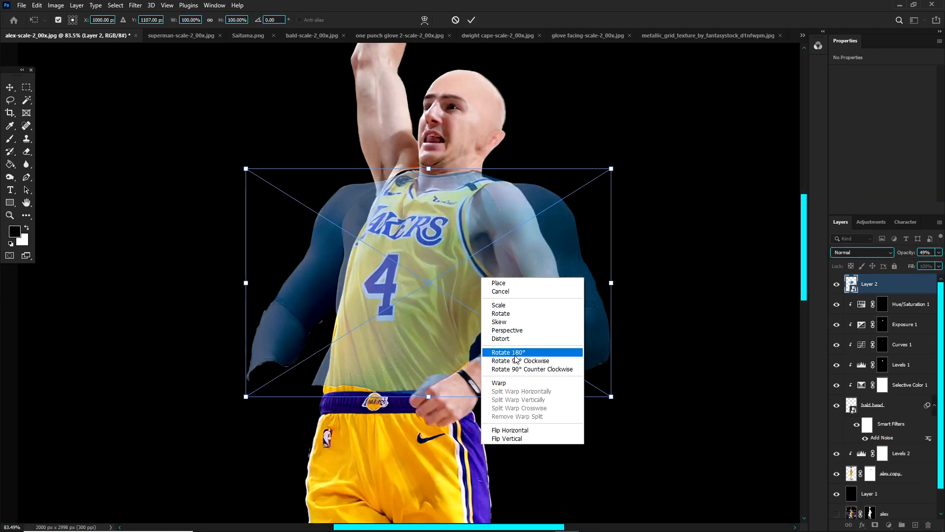
click(497, 353)
drag(587, 299, 571, 297)
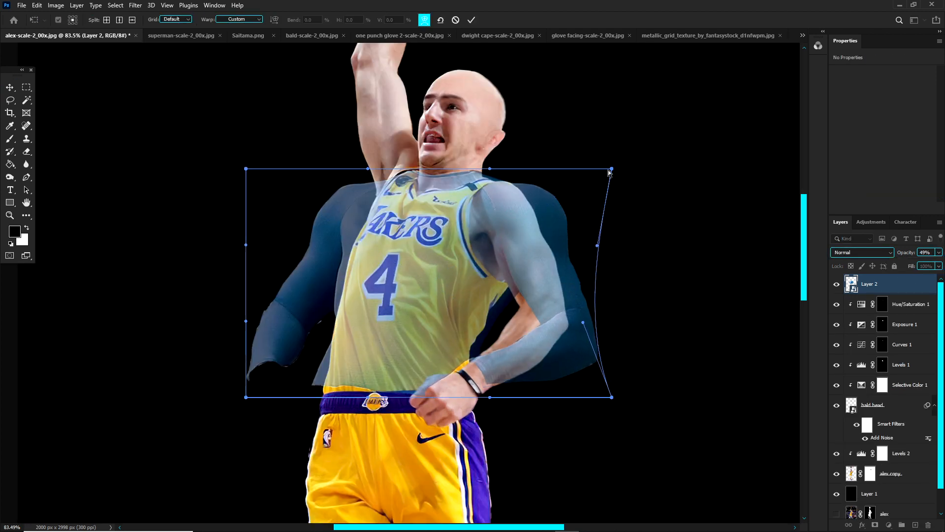
drag(613, 169, 574, 168)
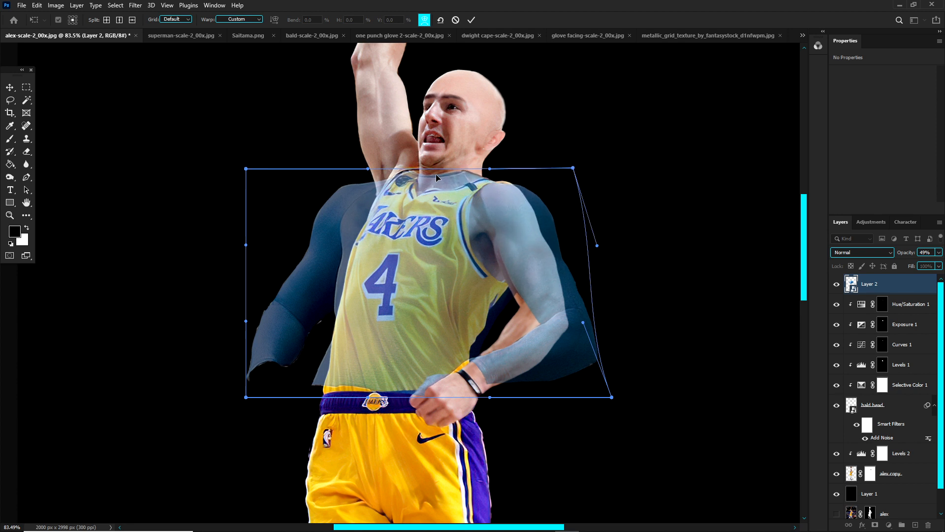
drag(434, 173, 438, 179)
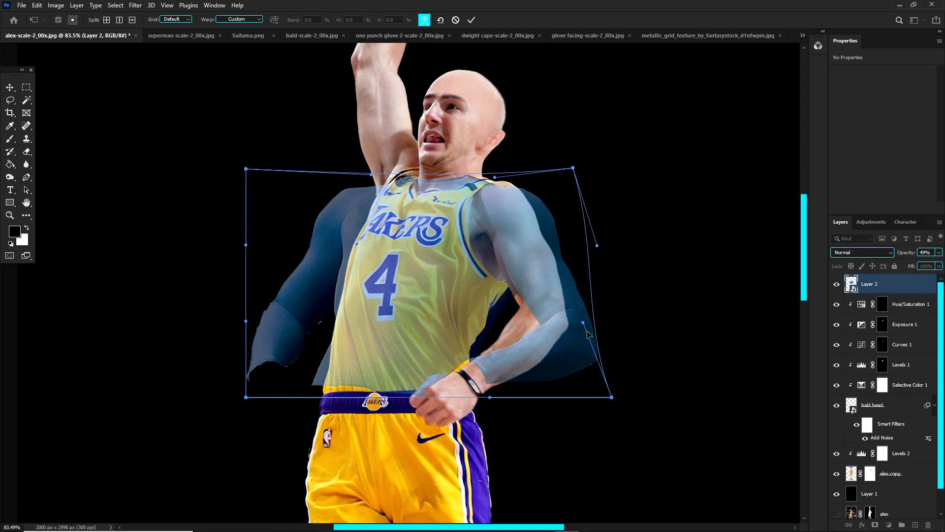
drag(587, 334, 590, 347)
key(Return)
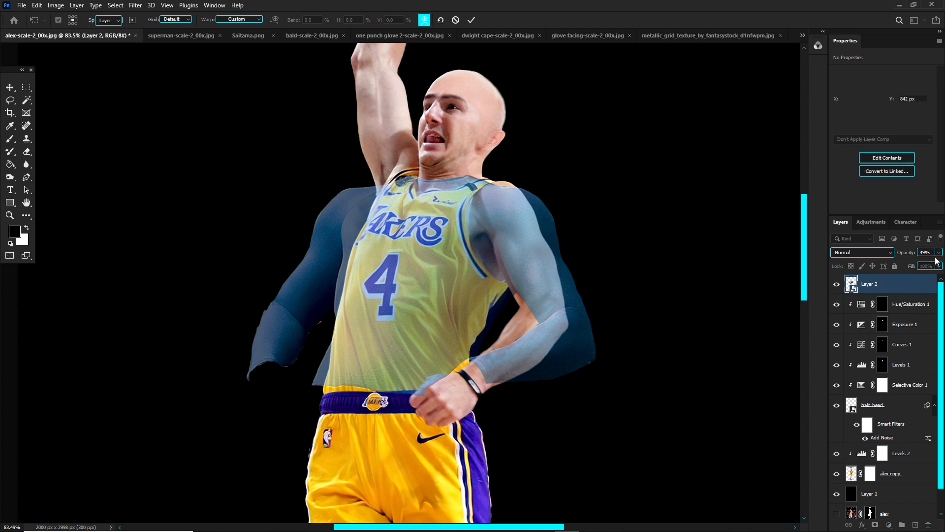
Step: Restore the shirt layer's opacity to 100%, check the warped fit, and select the layer containing the player
click(939, 253)
drag(915, 264, 939, 265)
scroll(440, 225, down, 3)
scroll(492, 258, up, 2)
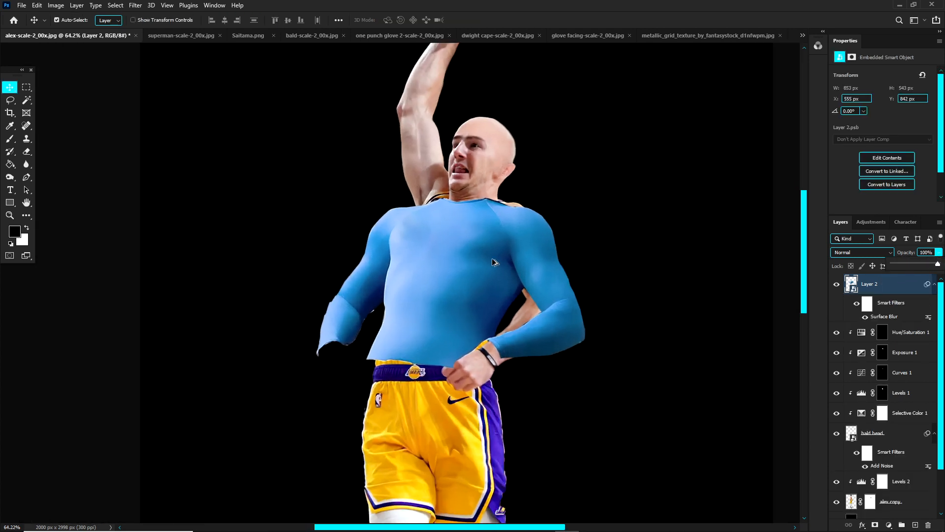
scroll(533, 266, up, 1)
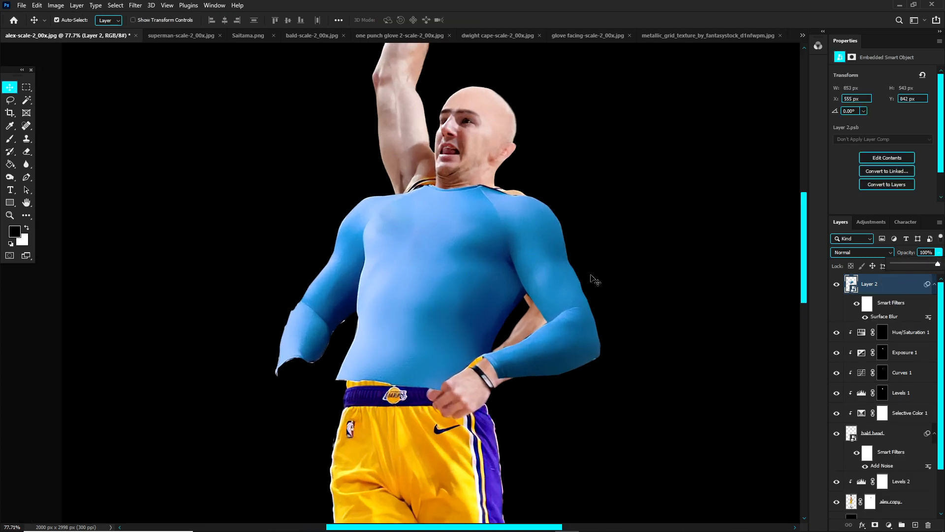
click(495, 429)
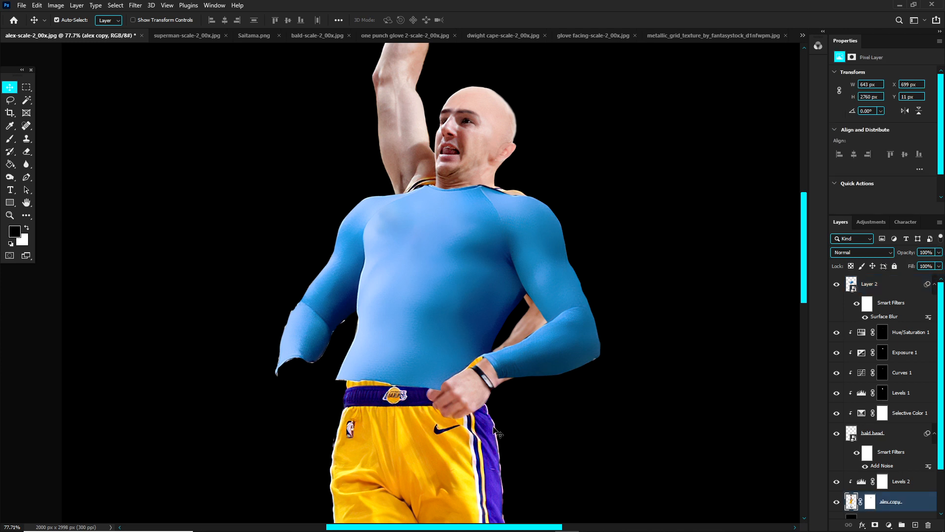
Step: Rename the blue shirt's layer as "tiop portion"
double_click(902, 503)
key(Return)
click(873, 287)
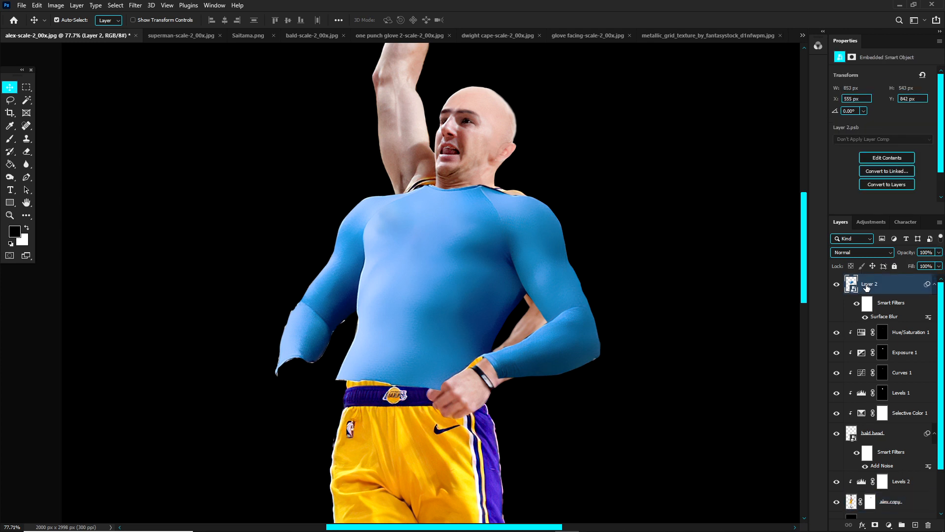
double_click(871, 289)
text(tiop portion)
key(Return)
Step: Open the Liquify filter for the shirt layer and use the alex copy layer as the backdrop
click(135, 5)
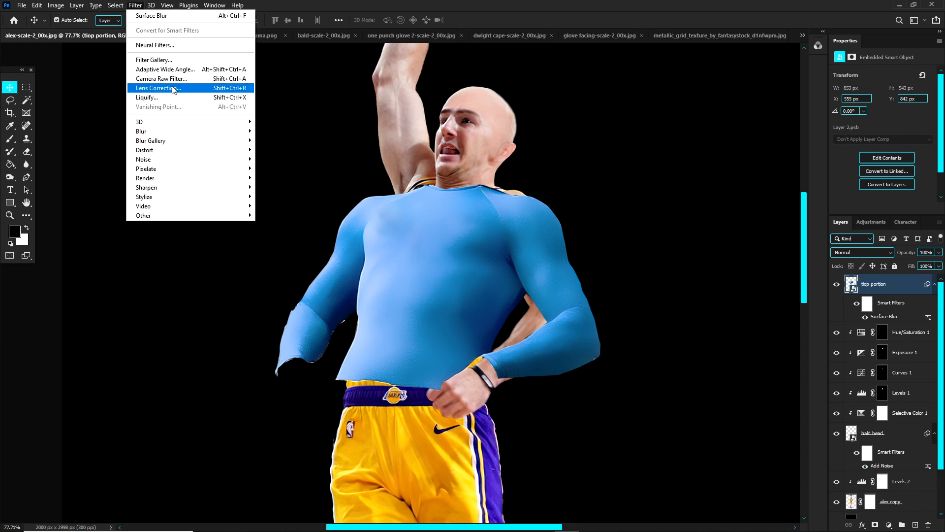
click(172, 99)
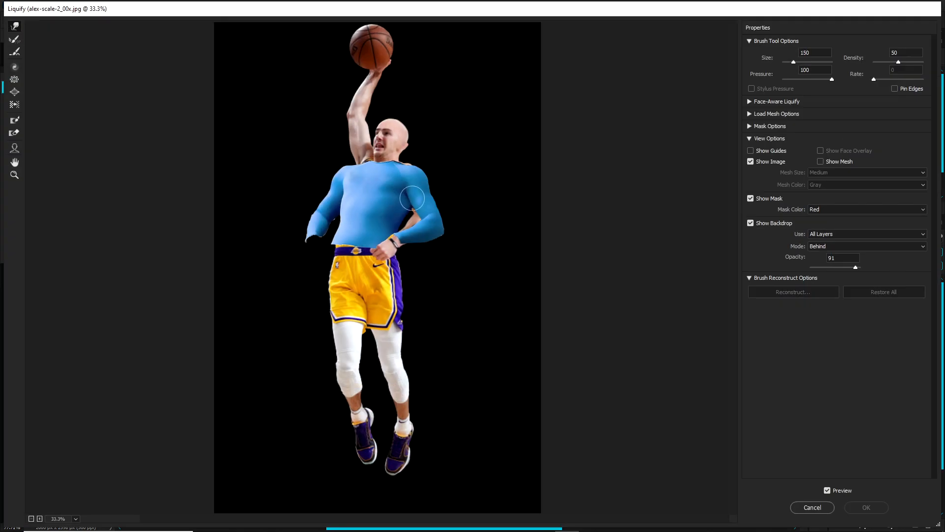
scroll(395, 185, up, 9)
scroll(389, 178, up, 2)
scroll(389, 178, up, 2)
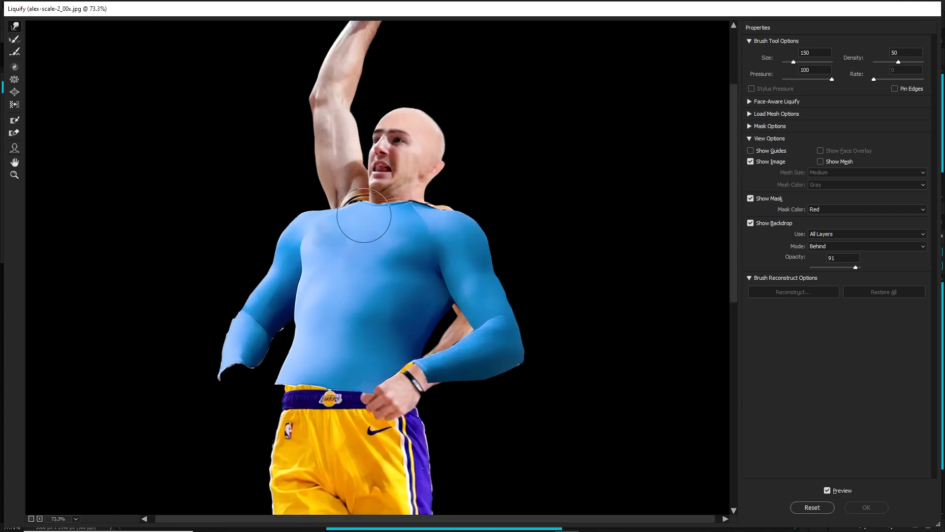
click(838, 235)
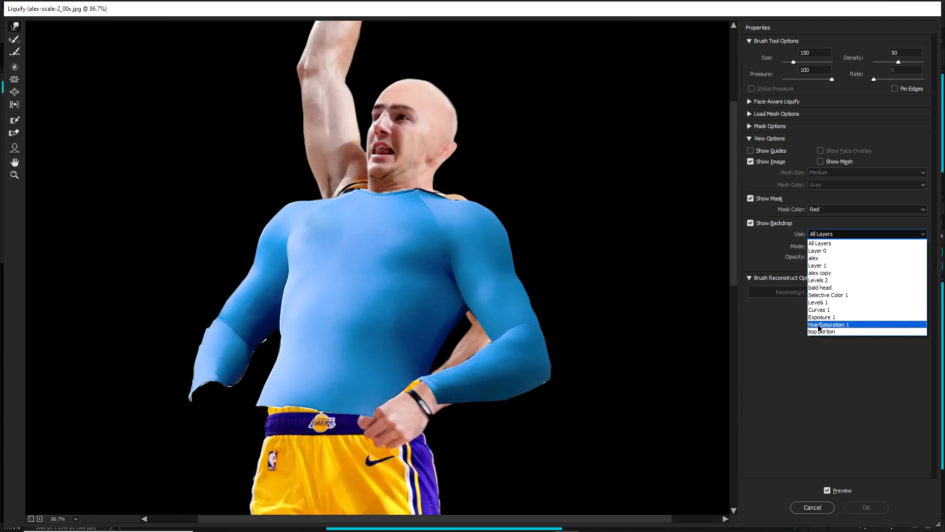
click(812, 276)
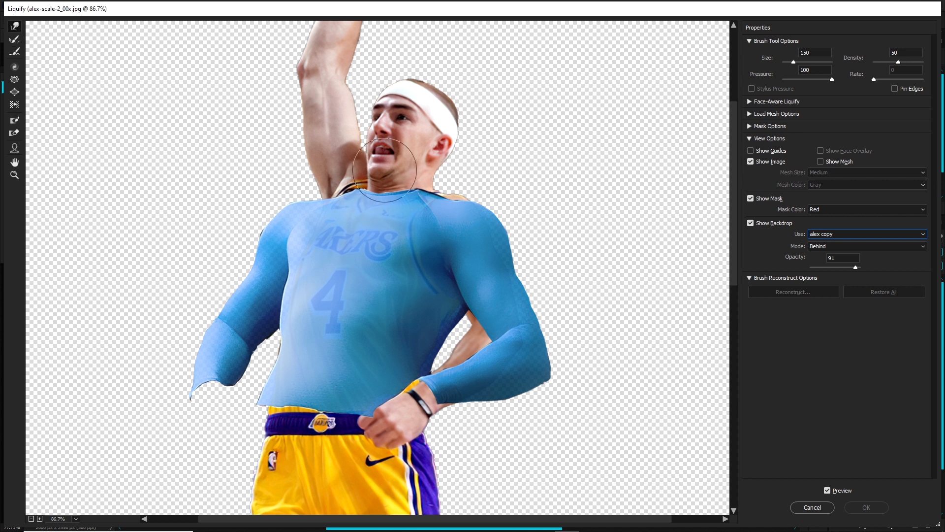
Step: Push the shirt's shoulder and arm edges inward to fit the player's body and apply the Liquify filter
mouse_move(485, 211)
mouse_down()
mouse_move(493, 211)
mouse_move(488, 238)
mouse_move(473, 211)
mouse_move(450, 201)
mouse_up()
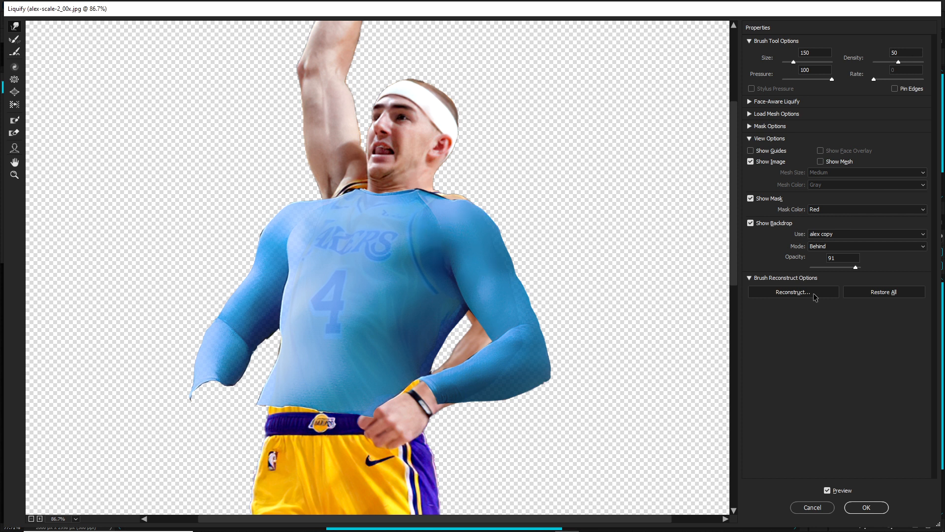
mouse_move(856, 267)
mouse_down()
mouse_move(839, 270)
mouse_move(853, 270)
mouse_up()
key(Return)
scroll(449, 324, up, 5)
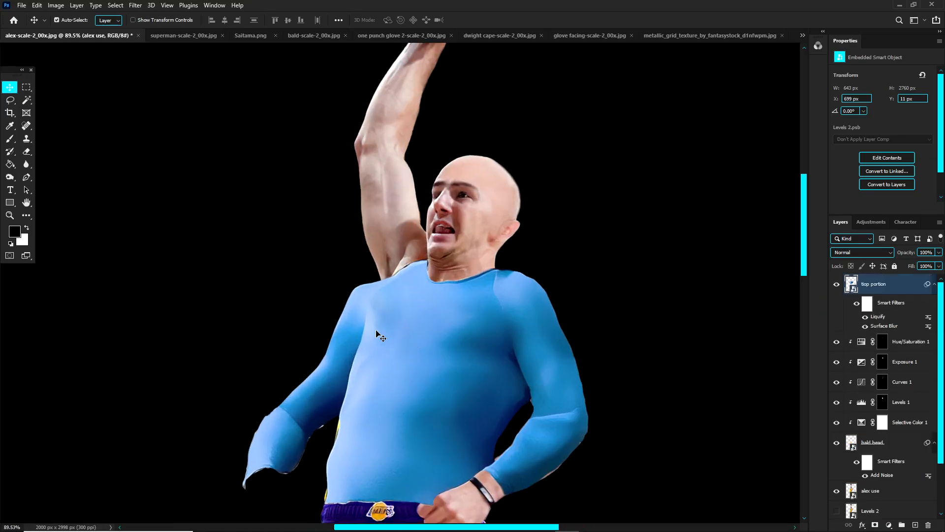
drag(416, 332, 534, 346)
key(ctrl+z)
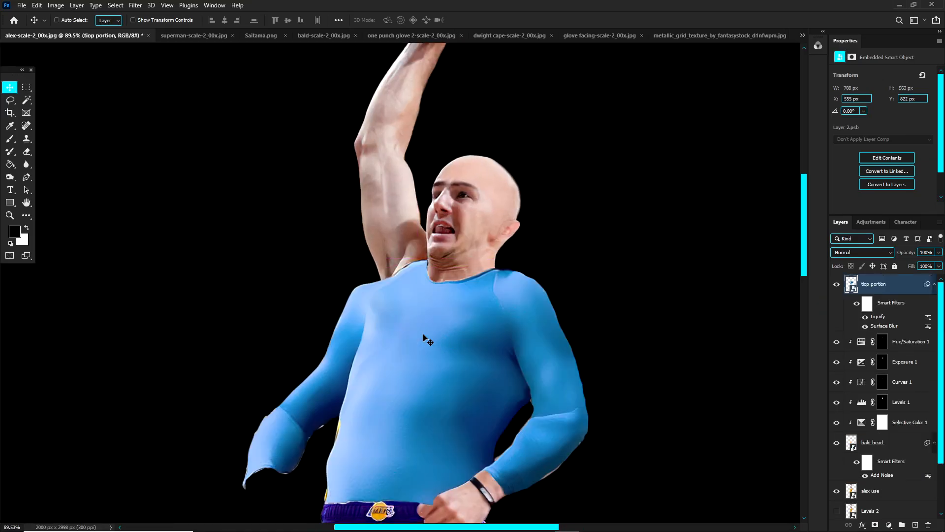
Step: Lasso the shirt's hanging sleeve on the raised-arm side and hide it with a layer mask
scroll(372, 304, down, 2)
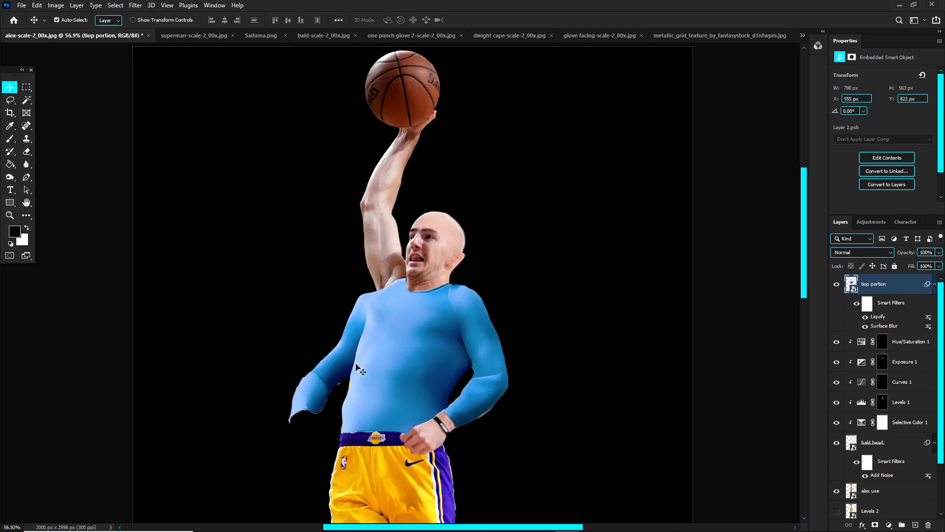
scroll(367, 352, up, 2)
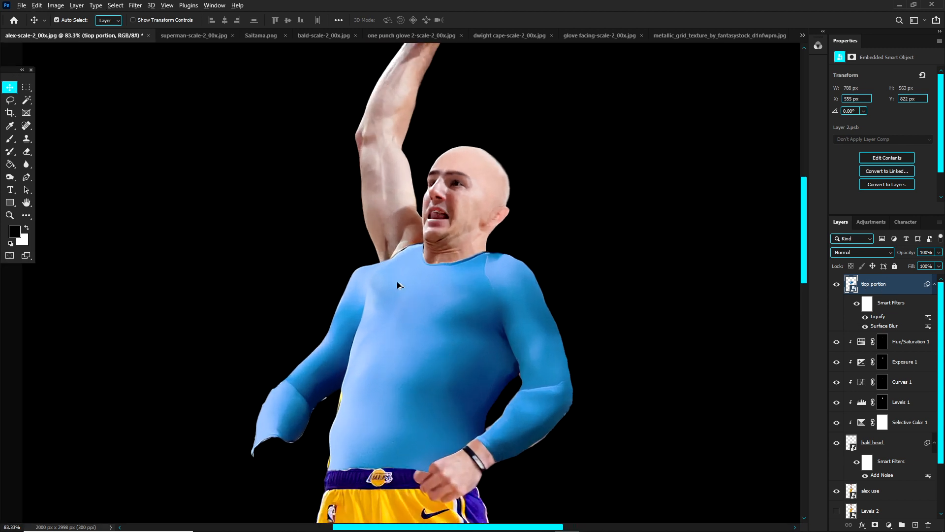
scroll(424, 287, up, 1)
click(10, 100)
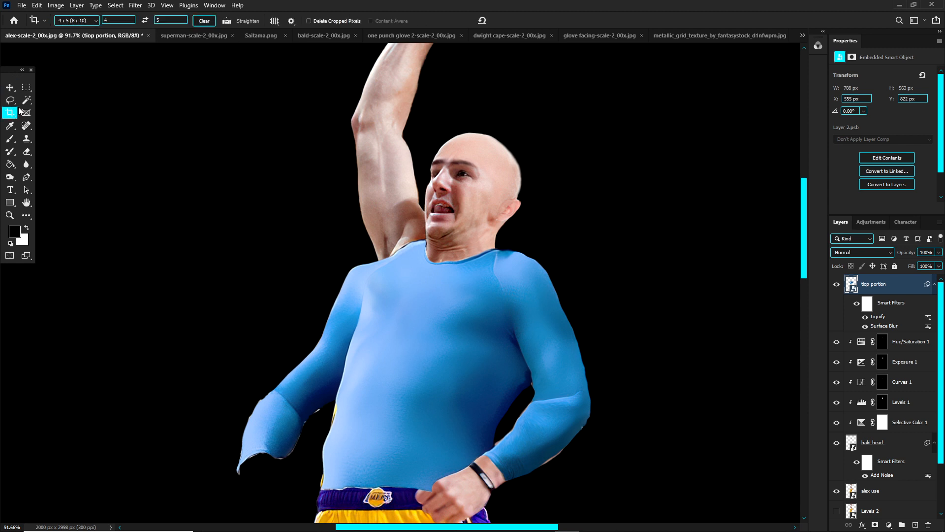
scroll(372, 429, up, 3)
drag(372, 428, 377, 420)
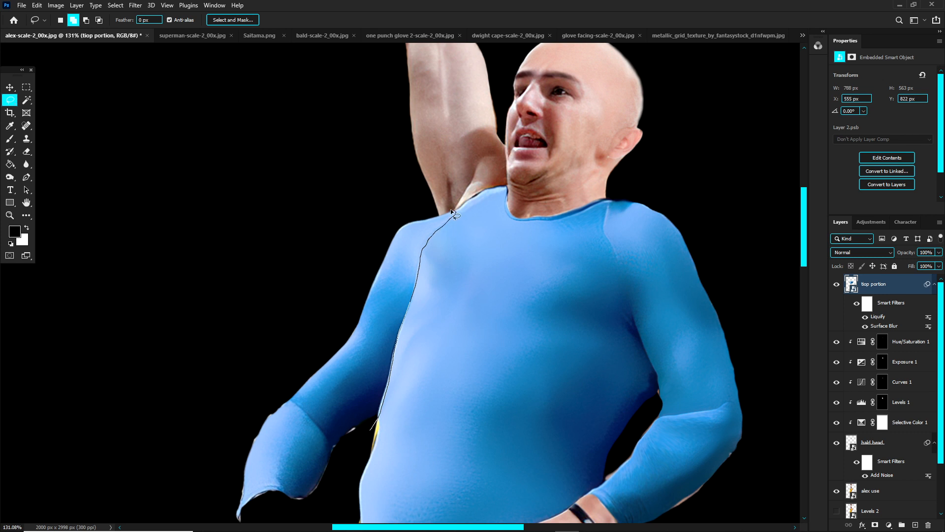
mouse_move(451, 210)
mouse_down()
mouse_move(339, 225)
mouse_move(201, 438)
mouse_move(199, 490)
mouse_move(214, 513)
mouse_up()
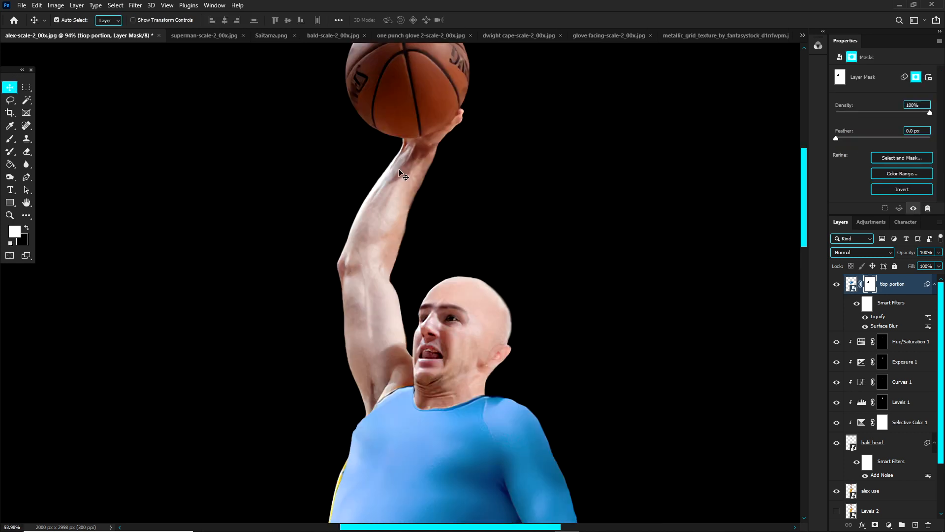
Step: Make the hidden Levels 2 player layer below alex use visible and select it
scroll(400, 173, down, 2)
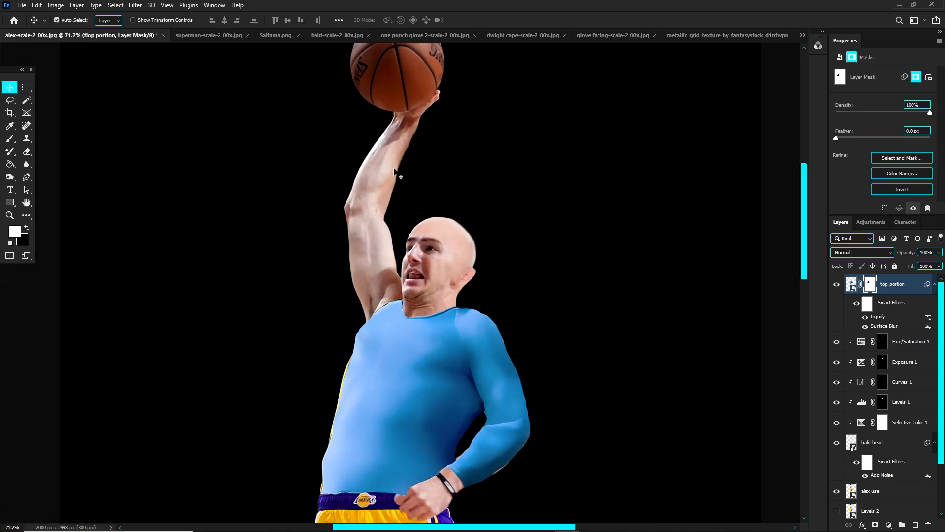
scroll(400, 172, up, 1)
click(374, 241)
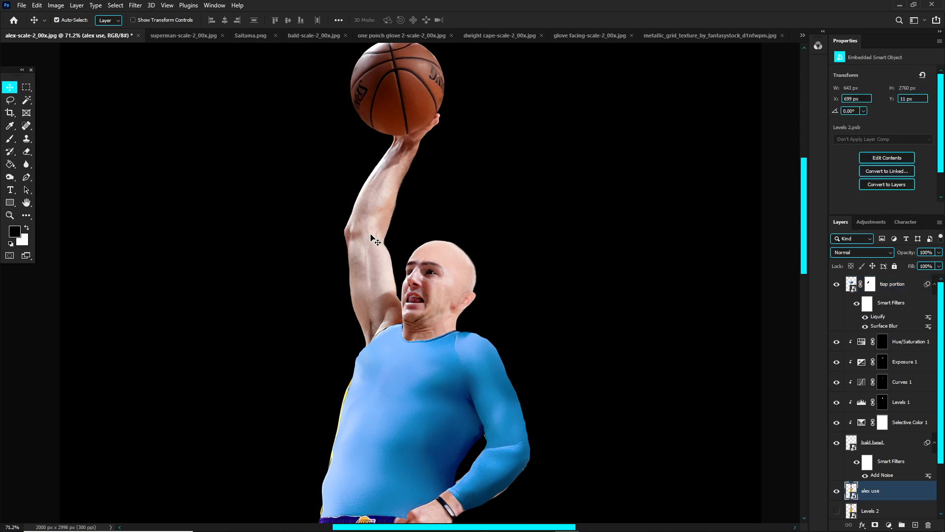
scroll(884, 470, down, 3)
click(874, 449)
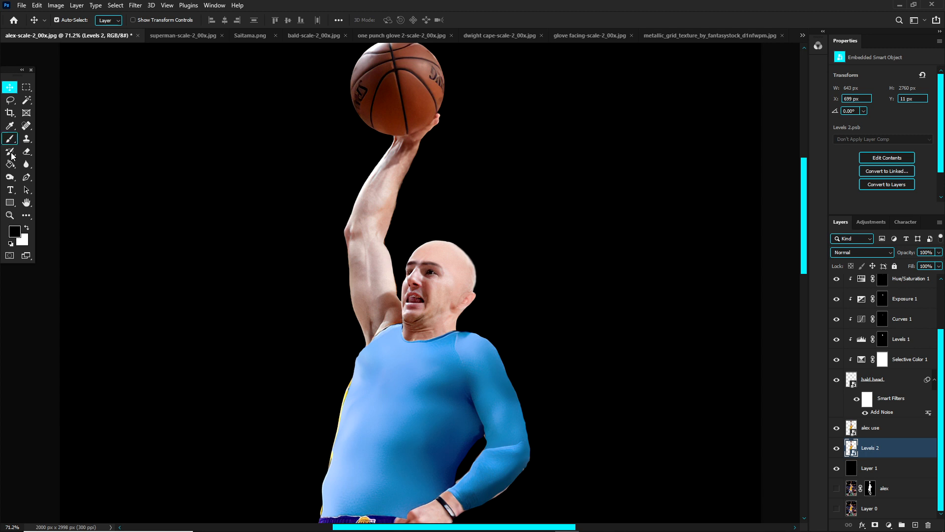
Step: Lasso the raised arm from the shirt's shoulder edge to above the elbow, following the edge of the face
click(10, 100)
scroll(335, 313, up, 2)
drag(357, 365, 419, 333)
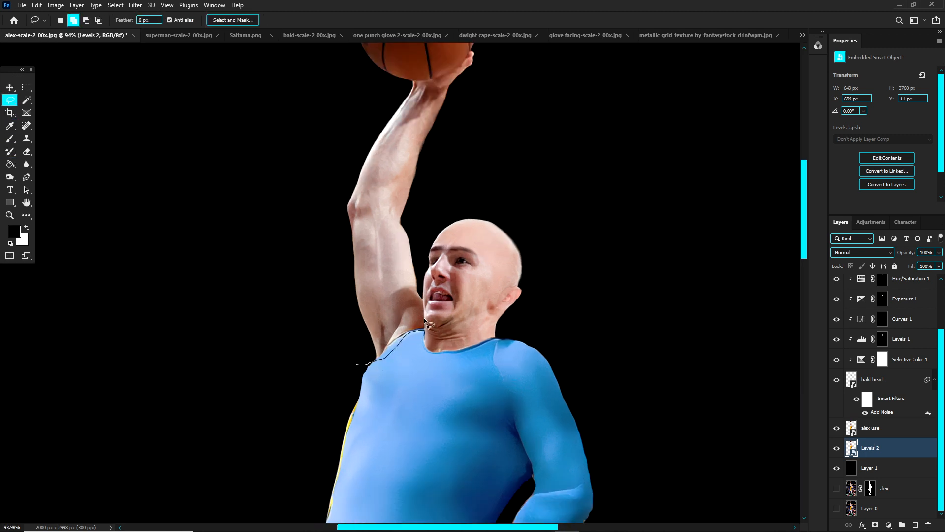
mouse_move(423, 281)
mouse_down()
mouse_move(423, 235)
mouse_move(394, 158)
mouse_move(255, 270)
mouse_up()
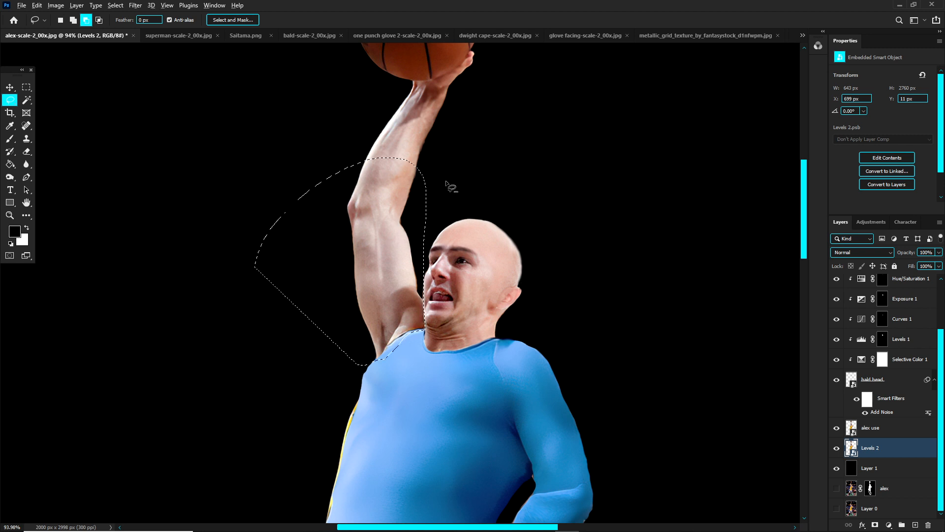
scroll(433, 275, up, 8)
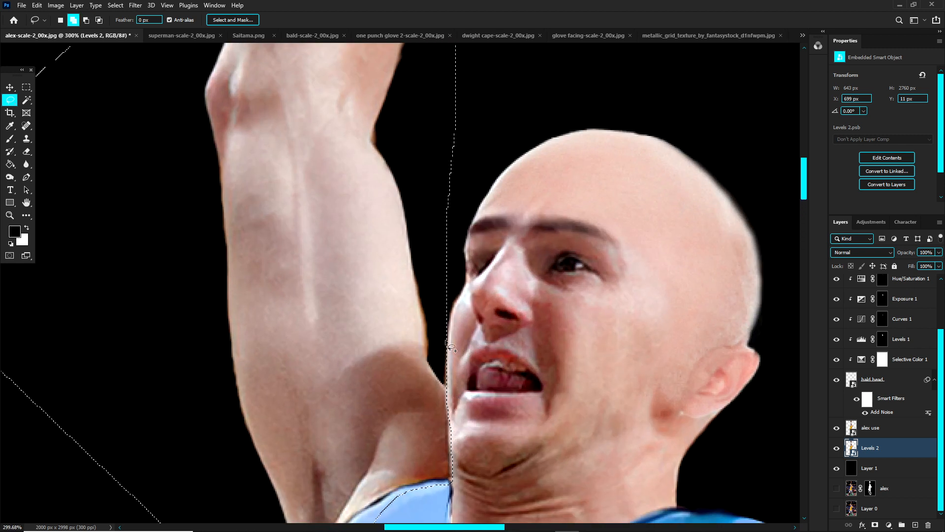
scroll(440, 228, down, 4)
scroll(437, 223, up, 2)
Step: Extend the lasso selection over the forearm and hand, following the lower edge of the basketball
mouse_move(444, 268)
mouse_down()
mouse_move(517, 106)
mouse_move(312, 271)
mouse_move(299, 257)
mouse_up()
scroll(462, 227, up, 2)
scroll(462, 226, up, 2)
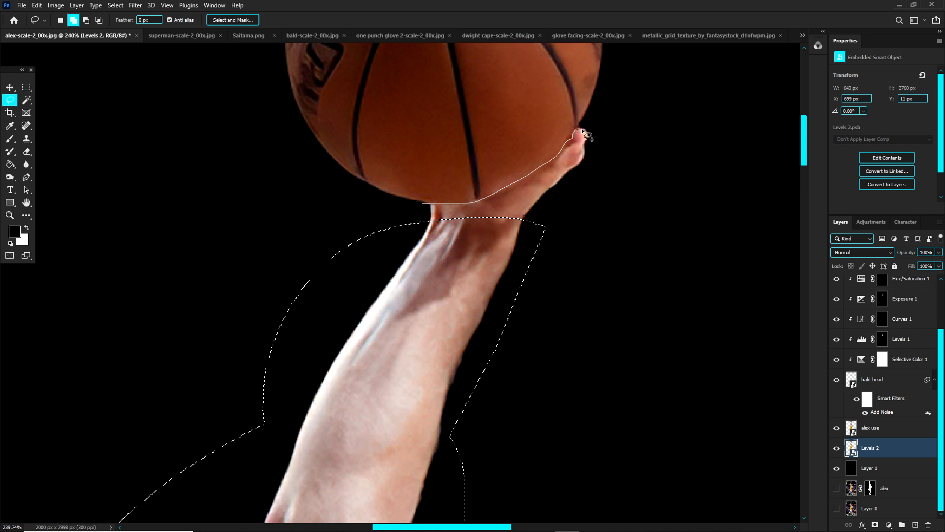
mouse_move(582, 132)
mouse_down()
mouse_move(590, 155)
mouse_move(554, 217)
mouse_move(446, 258)
mouse_up()
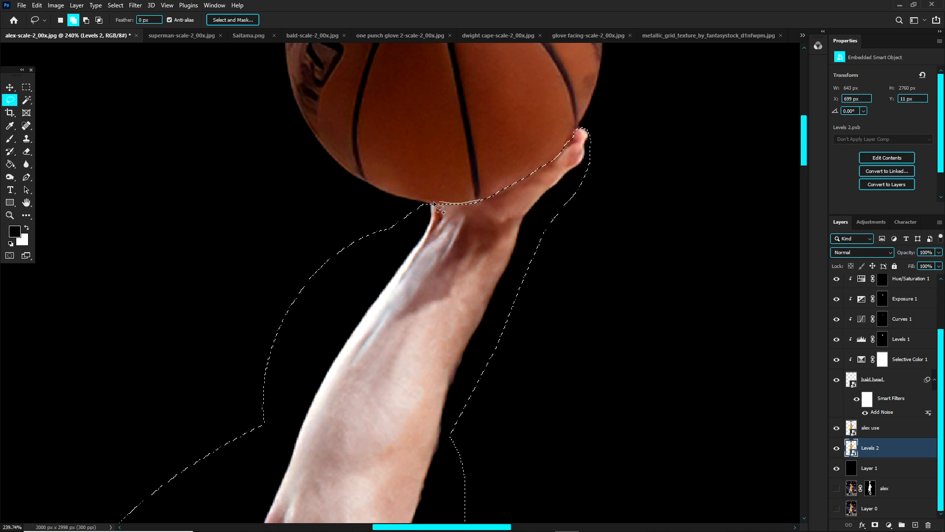
Step: Mask the Levels 2 layer to the selected arm and move it directly below the shirt layer
scroll(394, 254, down, 3)
scroll(396, 255, down, 3)
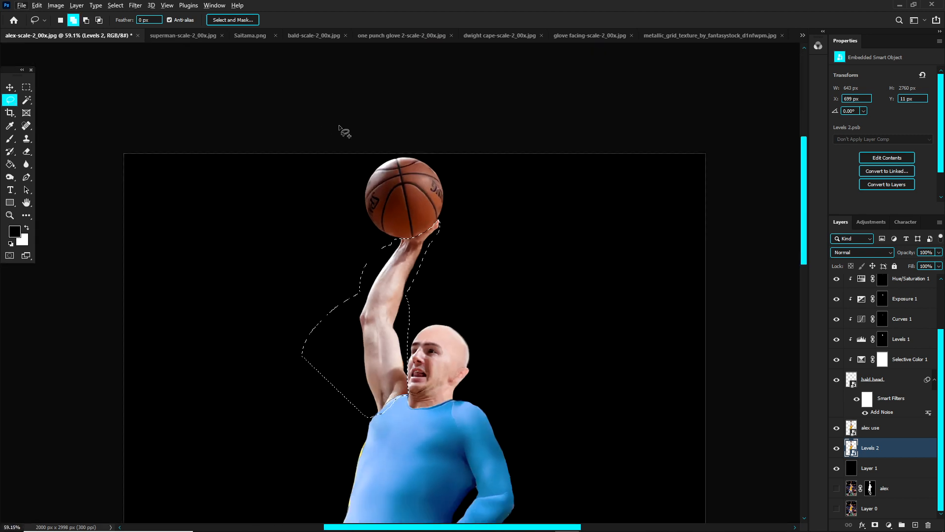
click(875, 524)
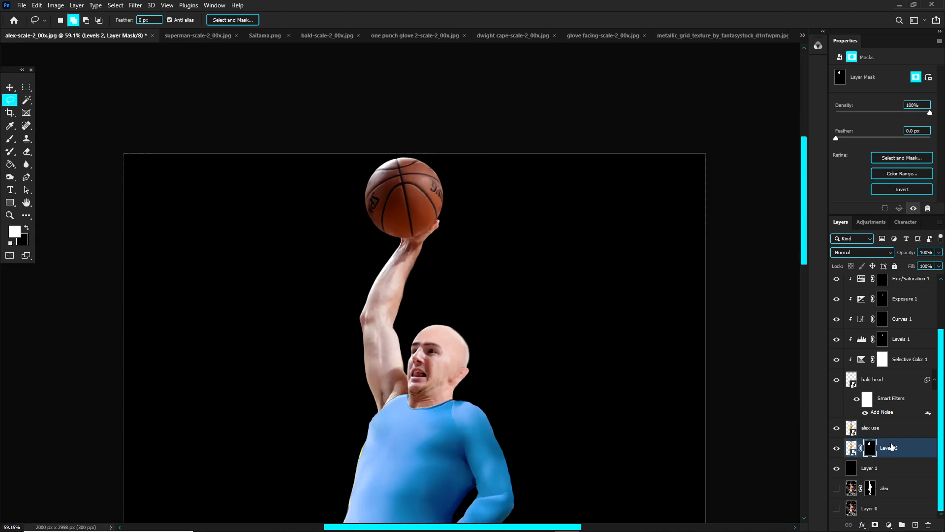
drag(891, 447, 910, 330)
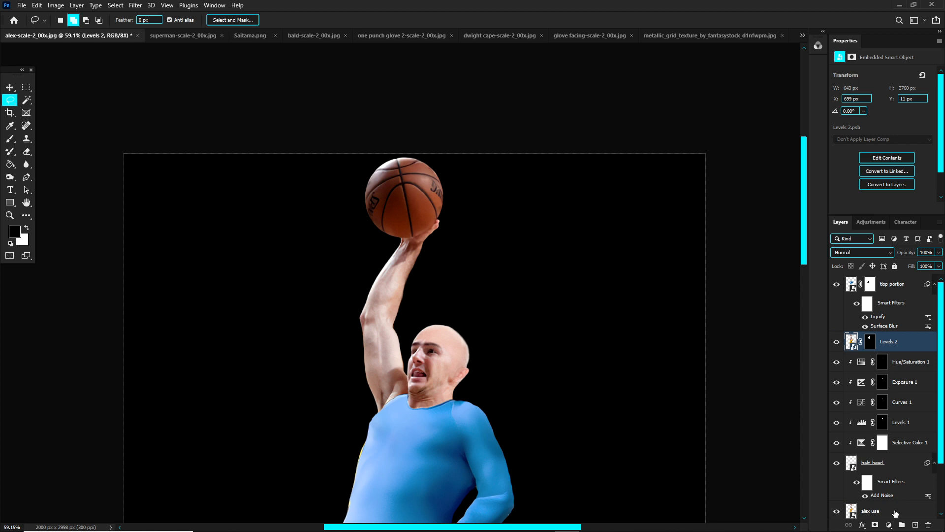
click(888, 525)
click(894, 427)
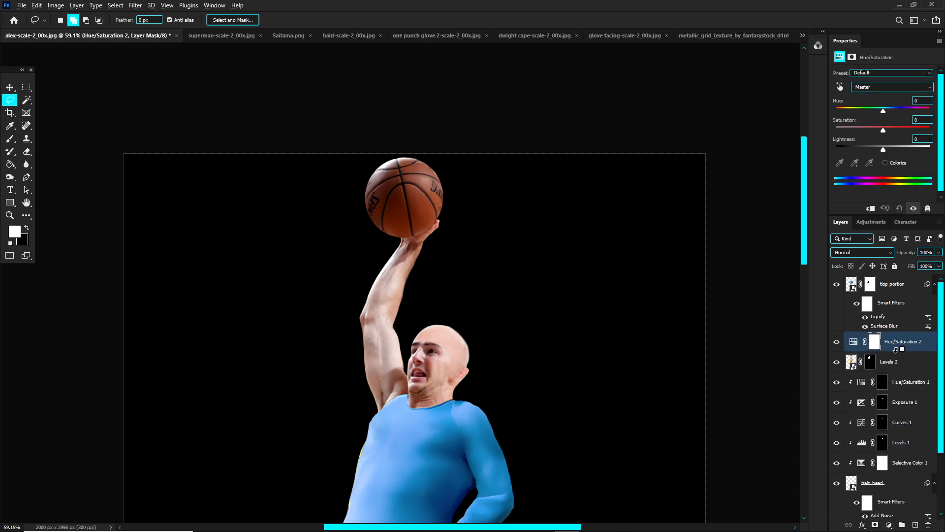
key(ctrl+z)
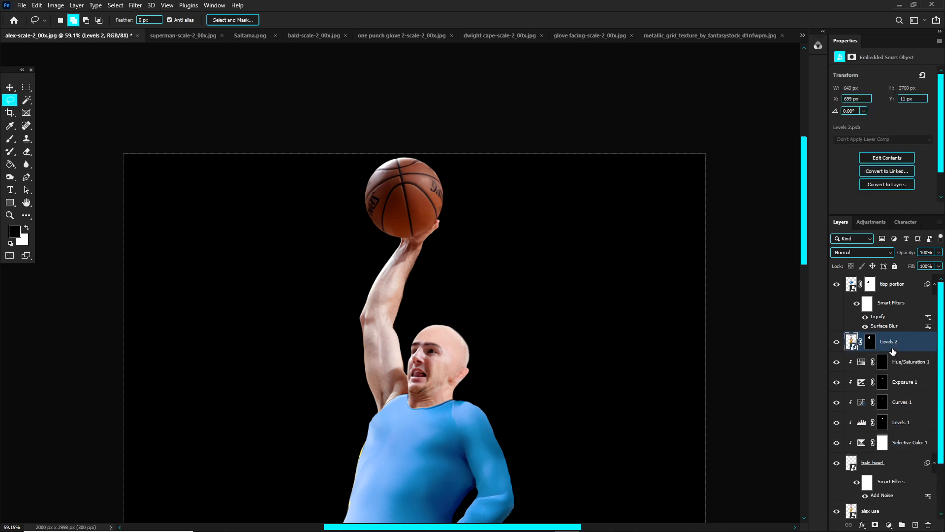
Step: Clip a Channel Mixer adjustment to the arm layer, with Monochrome enabled and Constant at +3%
click(889, 525)
click(893, 466)
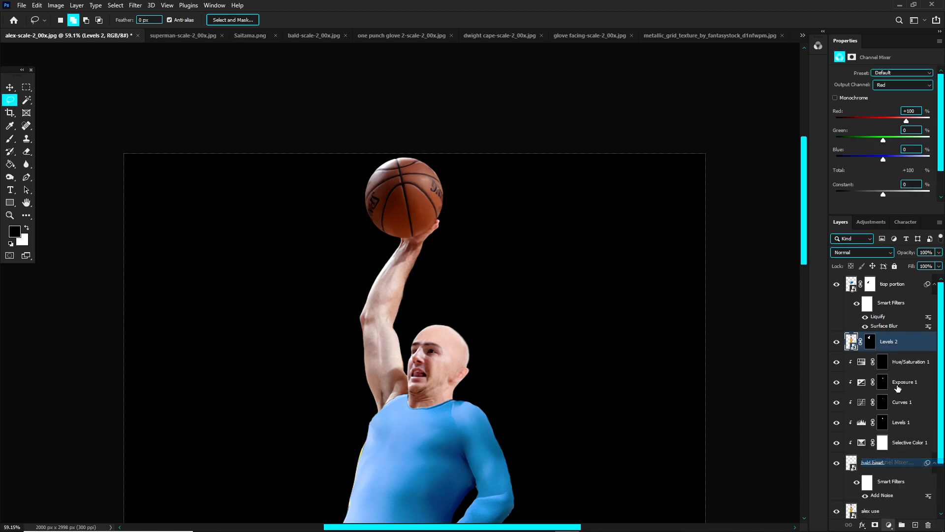
click(835, 98)
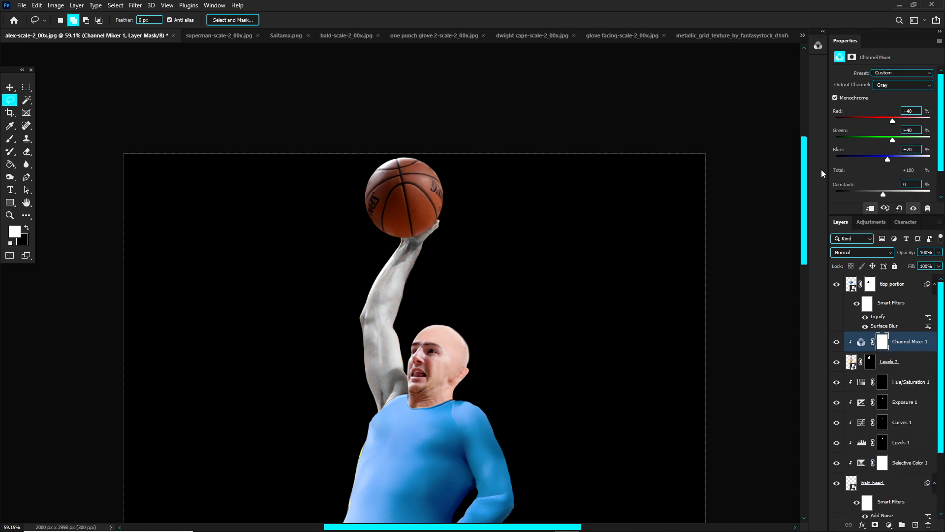
scroll(702, 187, down, 1)
drag(882, 196, 884, 196)
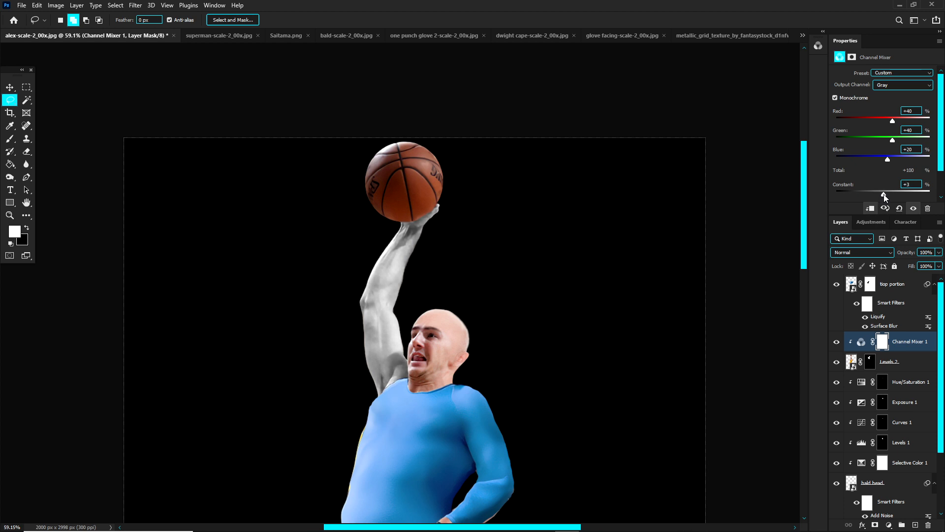
Step: Combine the arm layer and its Channel Mixer adjustment into one smart object
shift+click(900, 365)
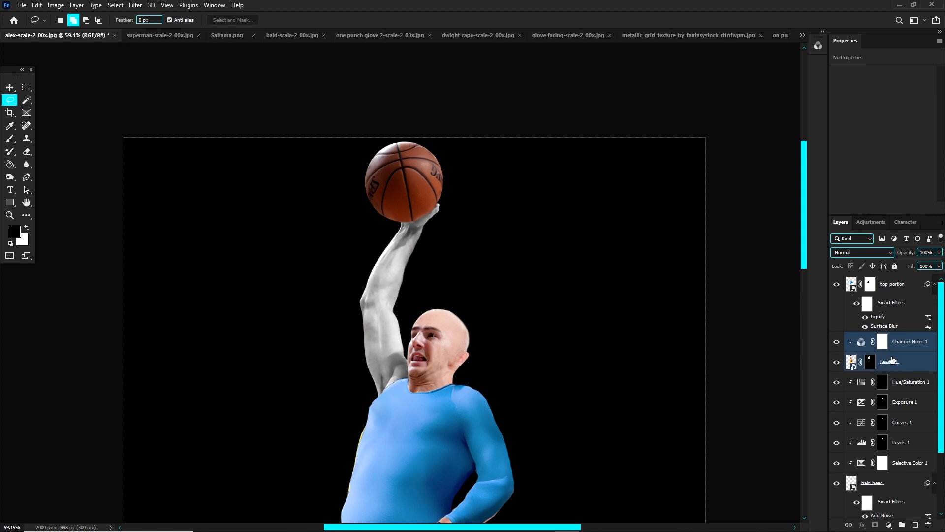
click(901, 345)
shift+click(904, 363)
key(F2)
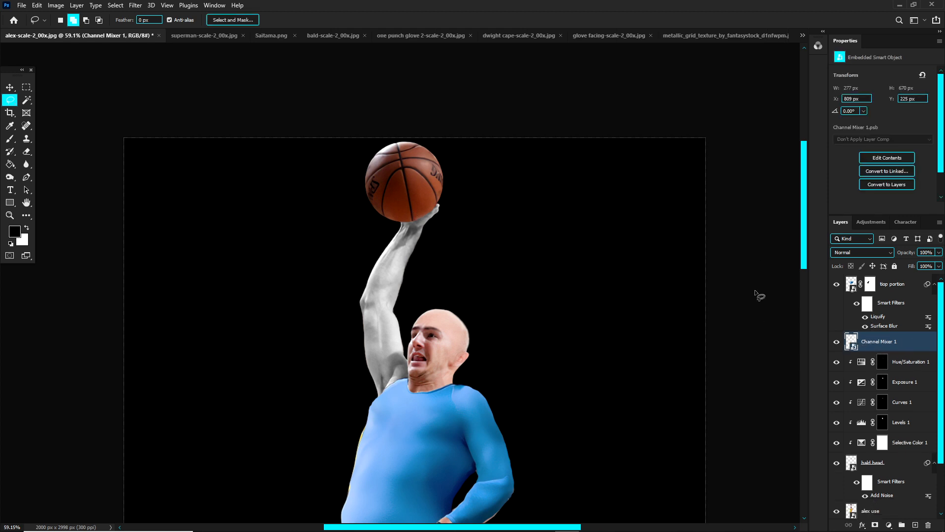
click(136, 5)
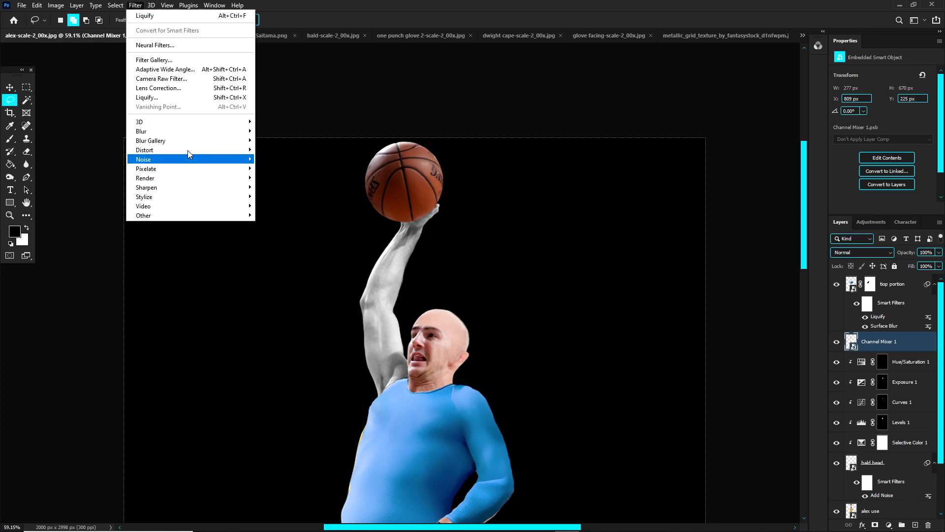
click(259, 233)
scroll(380, 306, up, 1)
scroll(389, 359, up, 1)
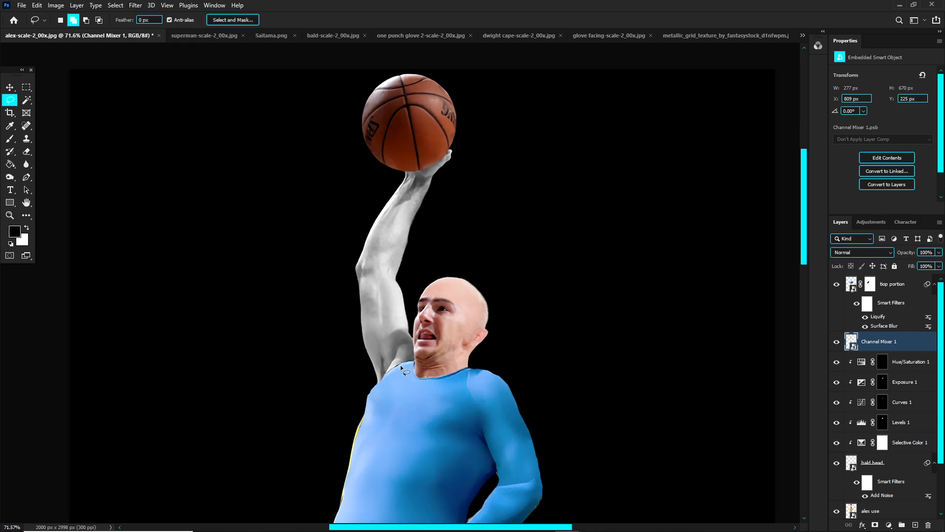
scroll(423, 375, up, 1)
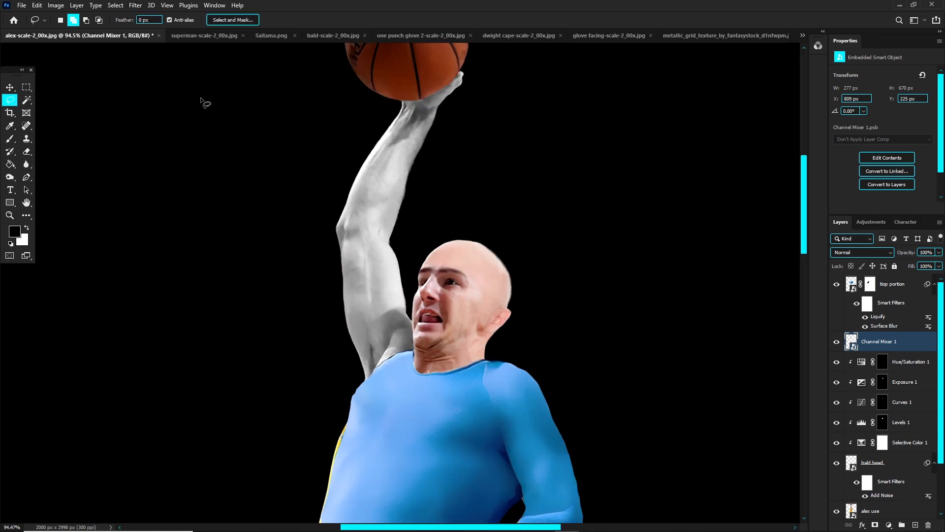
Step: Smooth the desaturated arm layer with a Surface Blur of 14 pixels radius and threshold 54
click(136, 5)
mouse_move(168, 133)
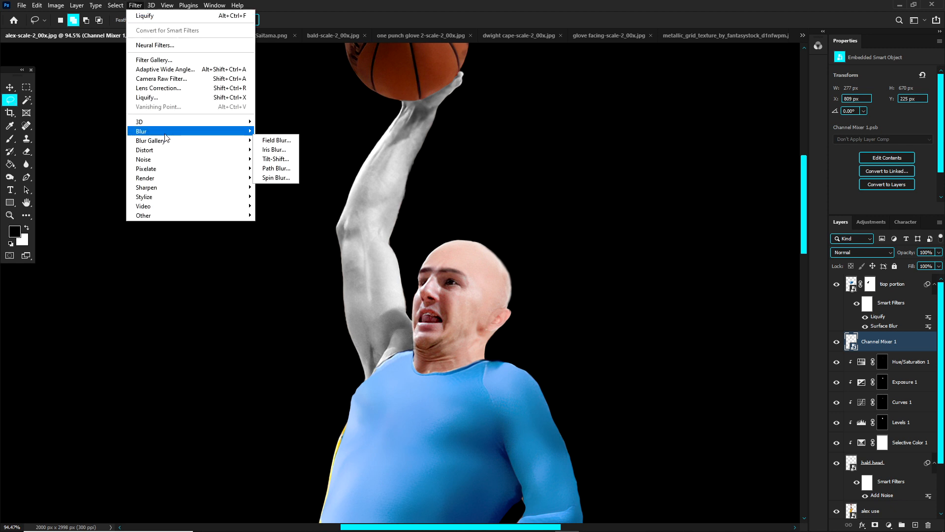
click(291, 225)
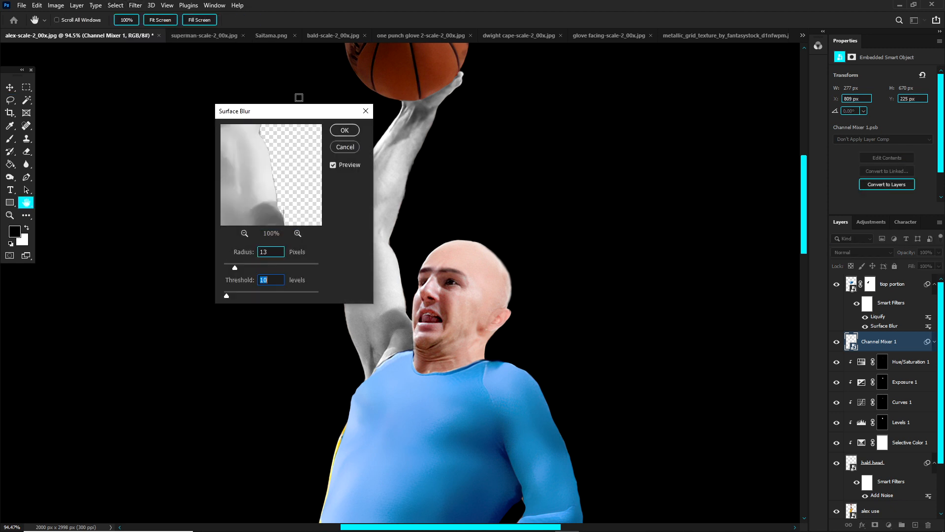
drag(299, 116, 224, 113)
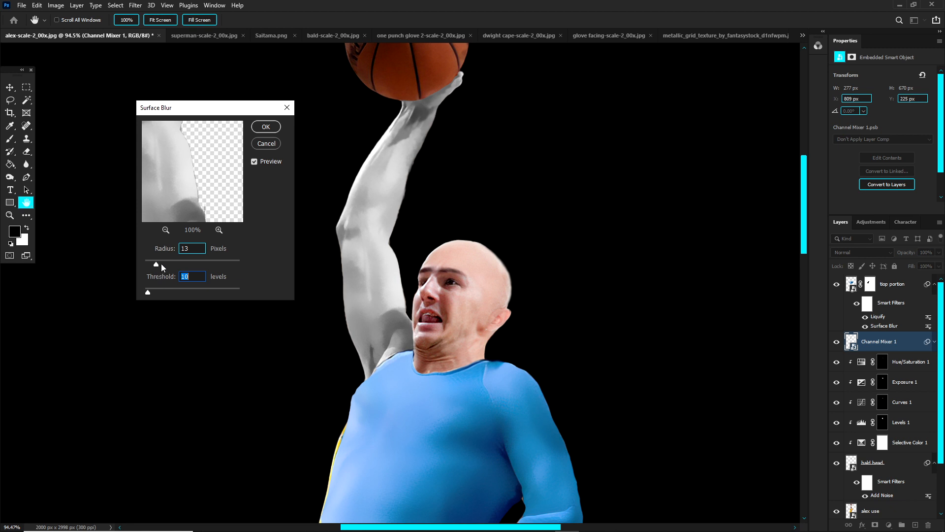
drag(152, 295, 170, 292)
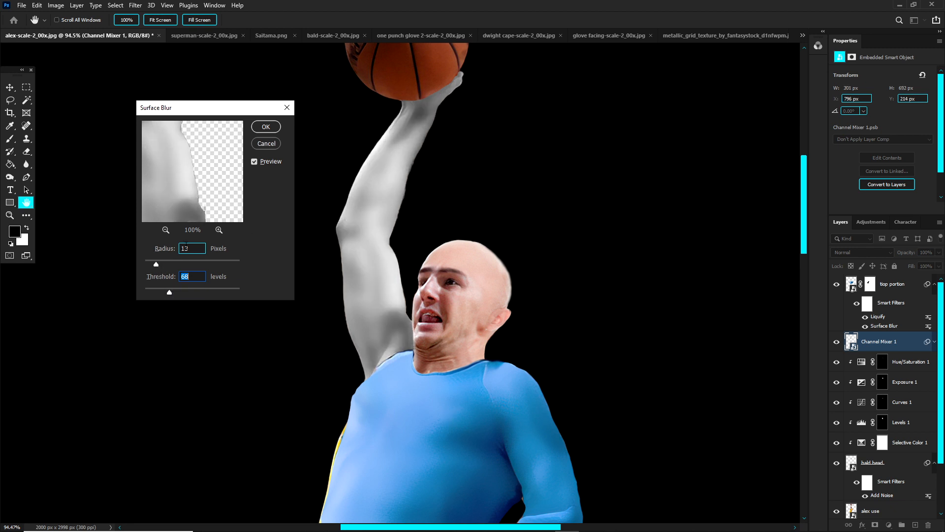
drag(172, 294, 158, 264)
click(266, 127)
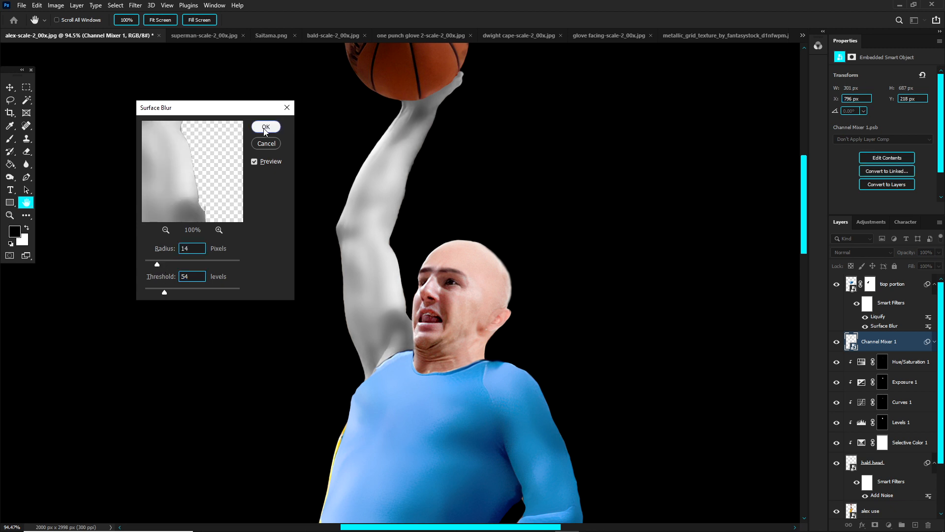
scroll(368, 279, down, 5)
key(l)
scroll(411, 170, up, 5)
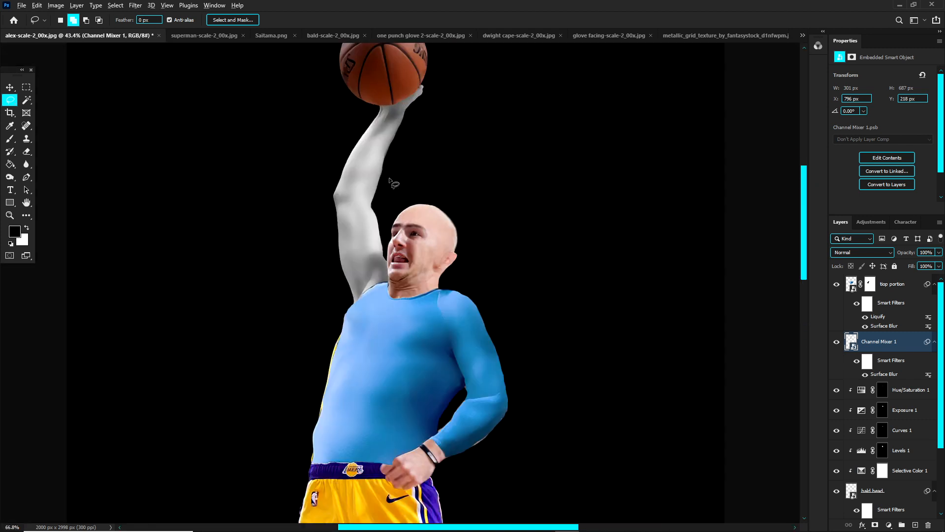
key(v)
scroll(428, 357, down, 3)
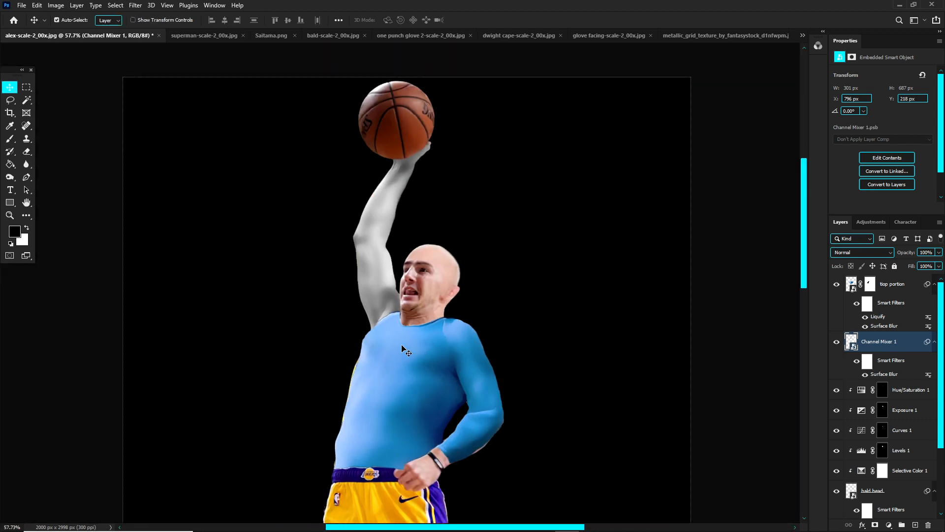
scroll(369, 215, up, 2)
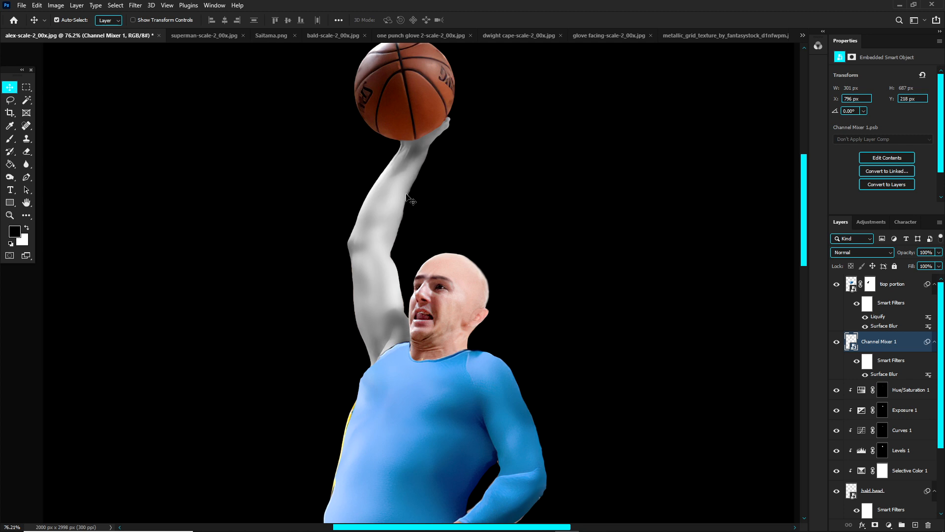
scroll(392, 225, up, 2)
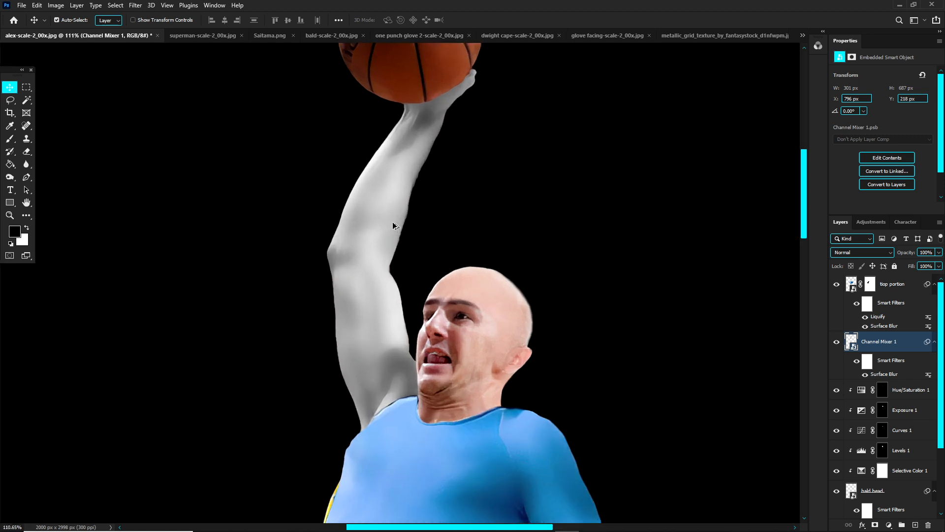
Step: Sample the yellow of the suit in Saitama.png and adjust the foreground colour to the brighter, more saturated #ffcb4f
click(256, 34)
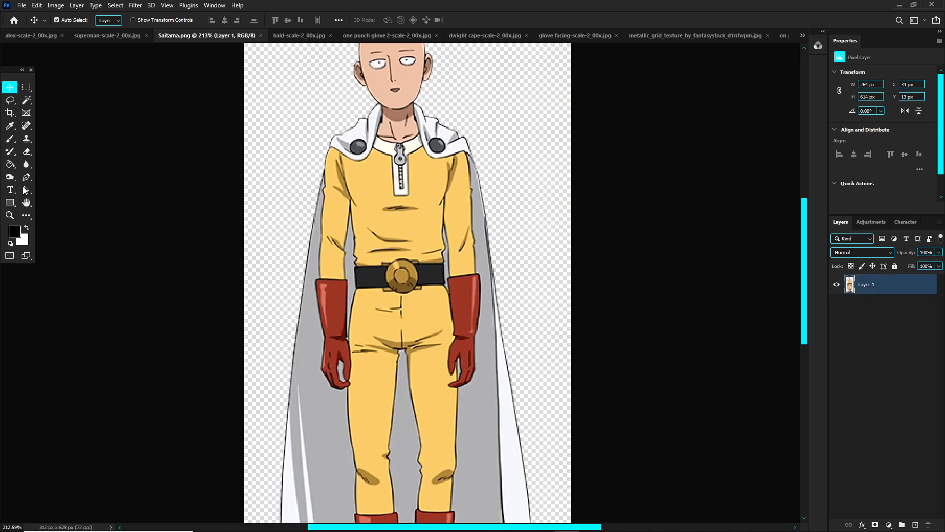
click(10, 126)
drag(394, 226, 422, 227)
click(16, 231)
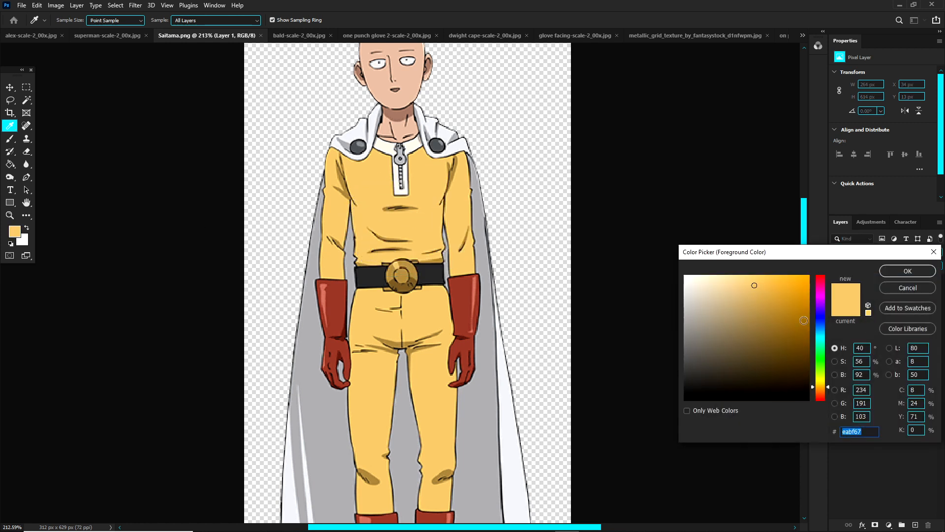
mouse_move(762, 288)
mouse_down()
mouse_move(752, 273)
mouse_move(771, 271)
mouse_up()
click(900, 274)
click(16, 231)
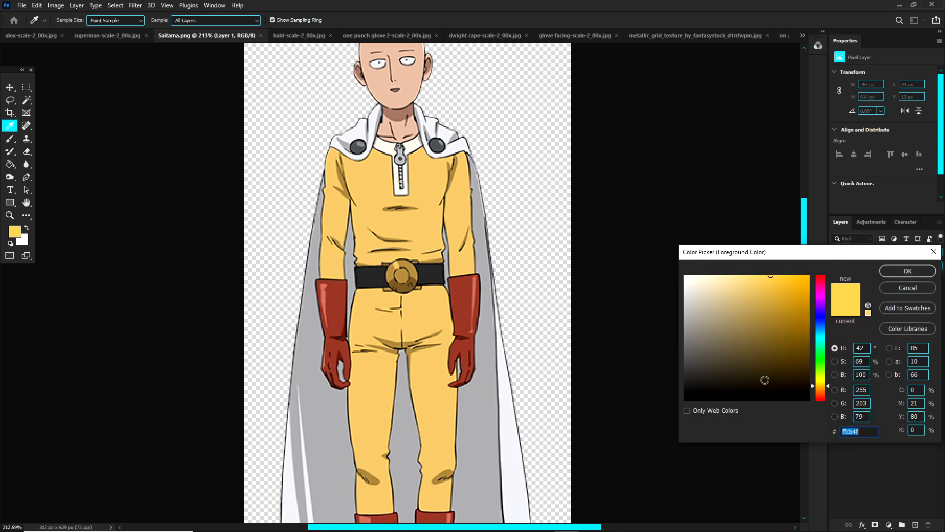
click(903, 272)
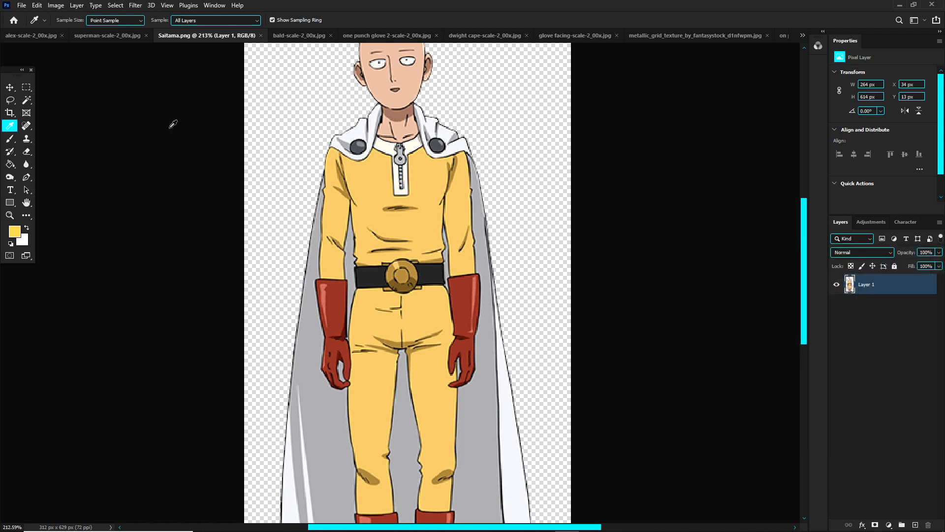
scroll(379, 151, up, 1)
click(17, 232)
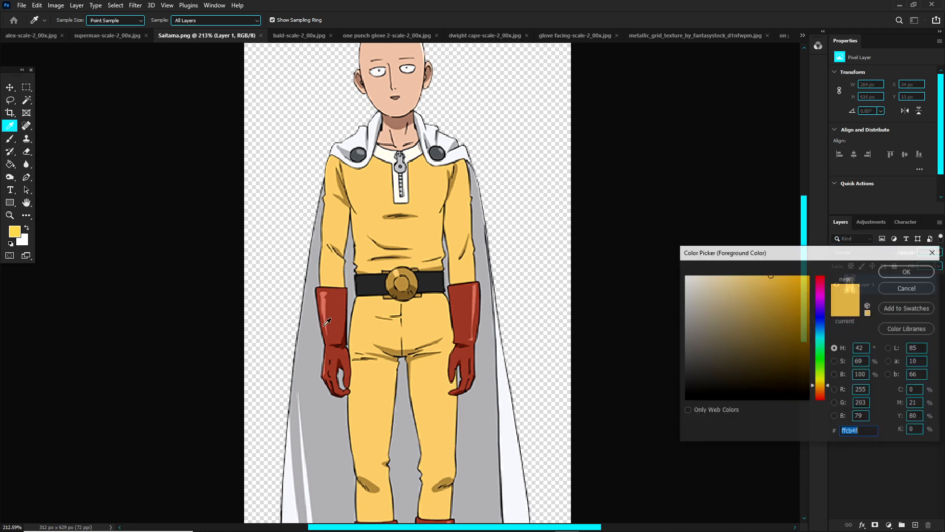
click(907, 272)
Step: Return to the basketball player composite and add a Gradient Map adjustment clipped to the arm layer
click(65, 36)
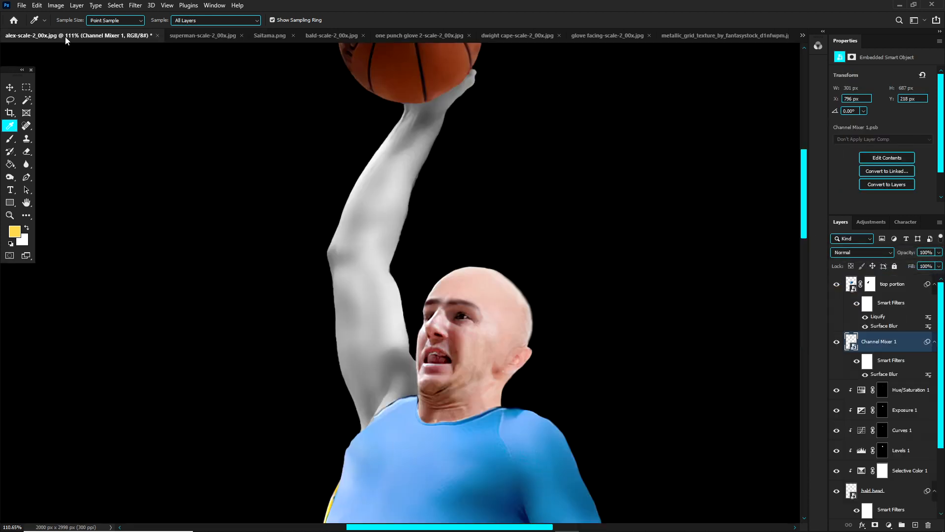
click(888, 524)
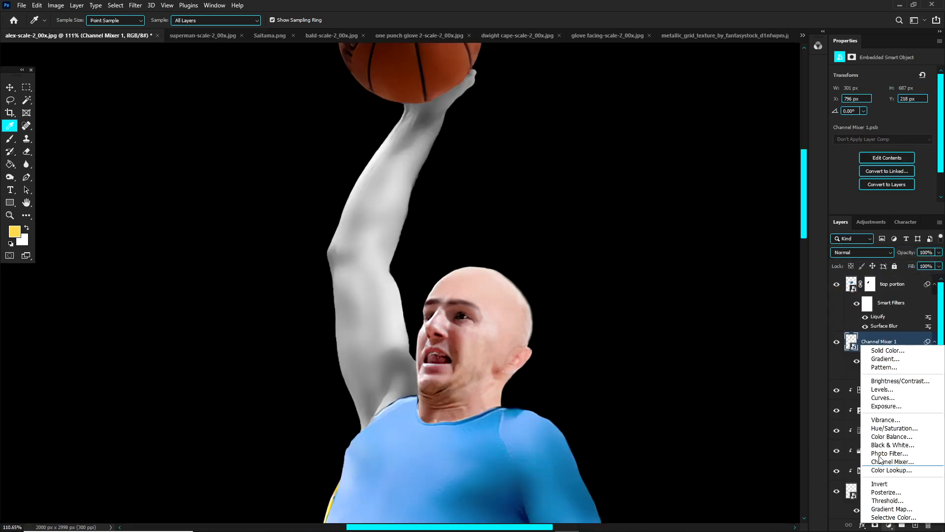
click(884, 510)
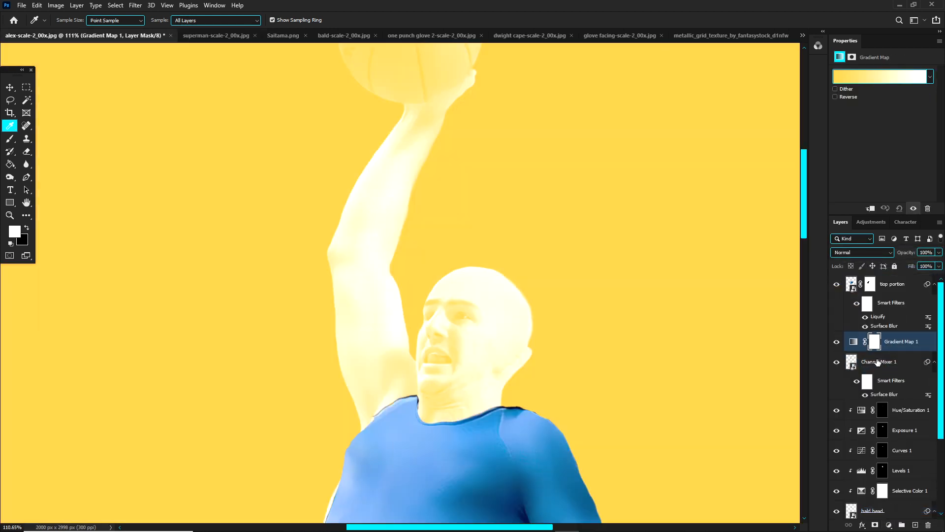
alt+click(901, 350)
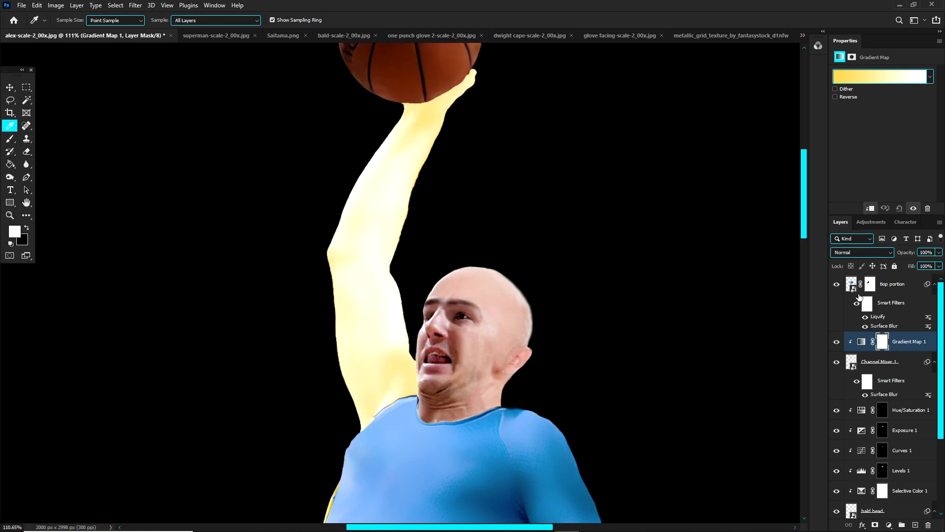
Step: Set the arm Gradient Map's dark end stop to black #000000 and keep the light end stop white
click(863, 81)
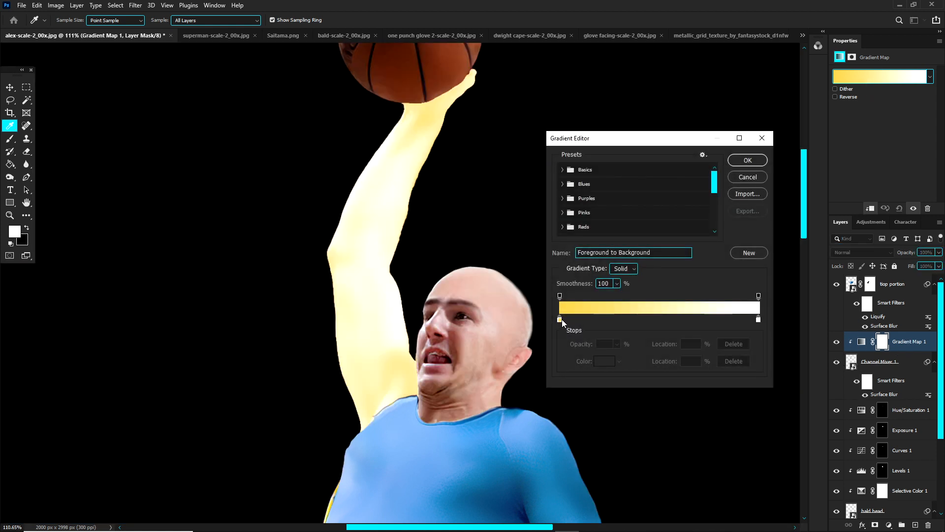
double_click(560, 319)
click(685, 399)
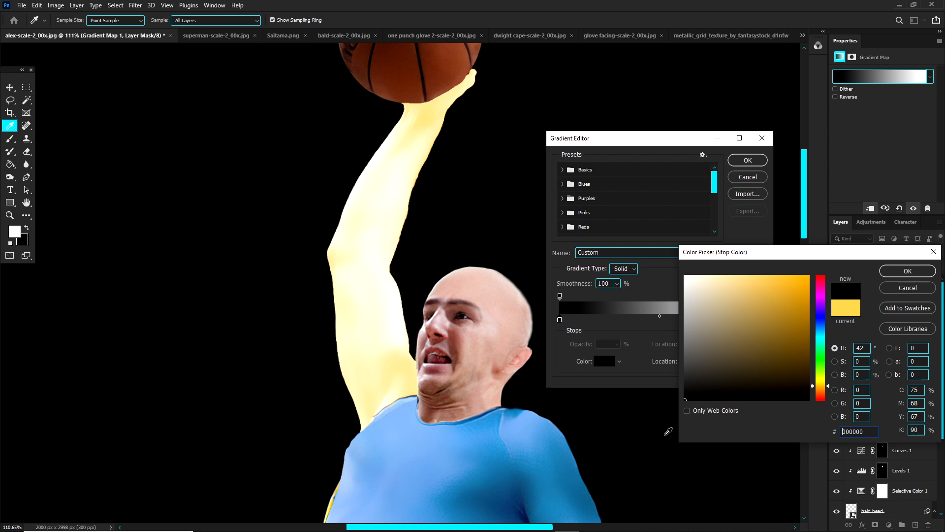
click(908, 271)
double_click(758, 320)
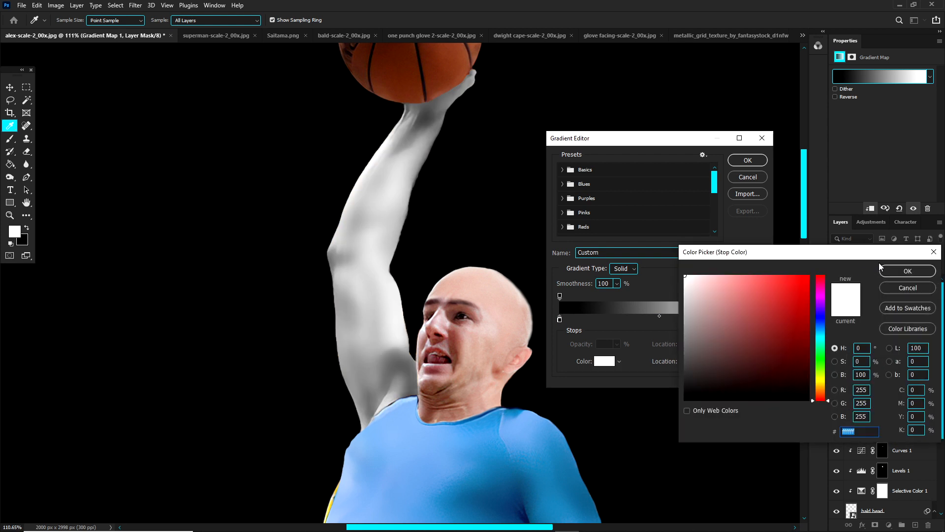
click(907, 271)
click(747, 161)
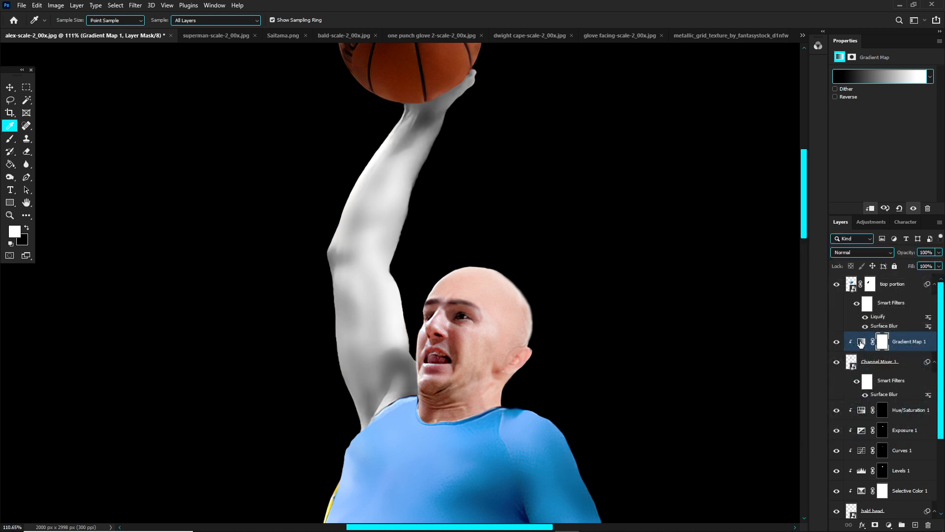
Step: Add a yellow #ffcb4f colour stop at 49% in the arm's Gradient Map
click(861, 341)
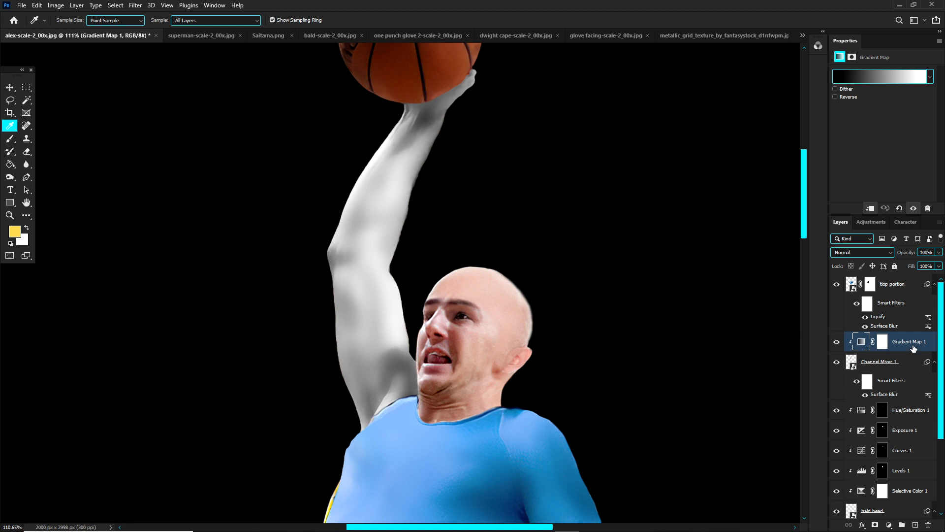
click(873, 78)
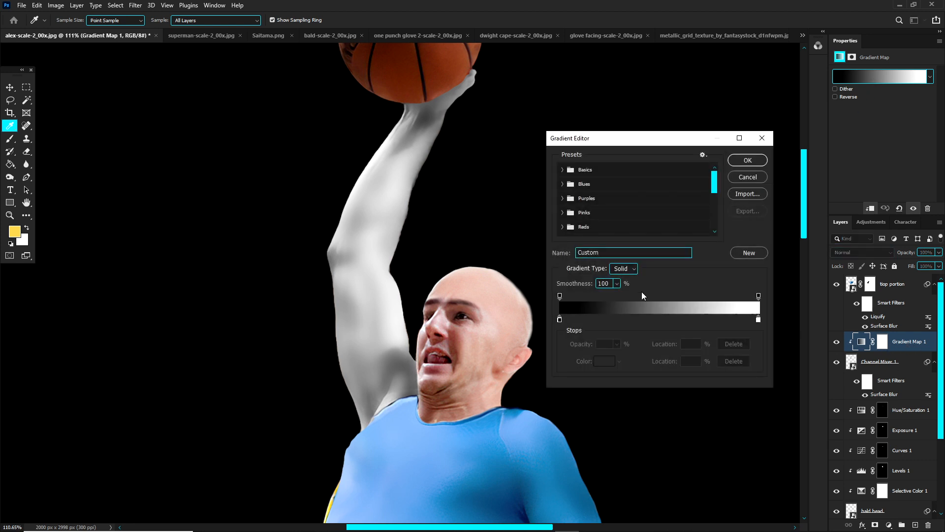
click(658, 320)
double_click(657, 320)
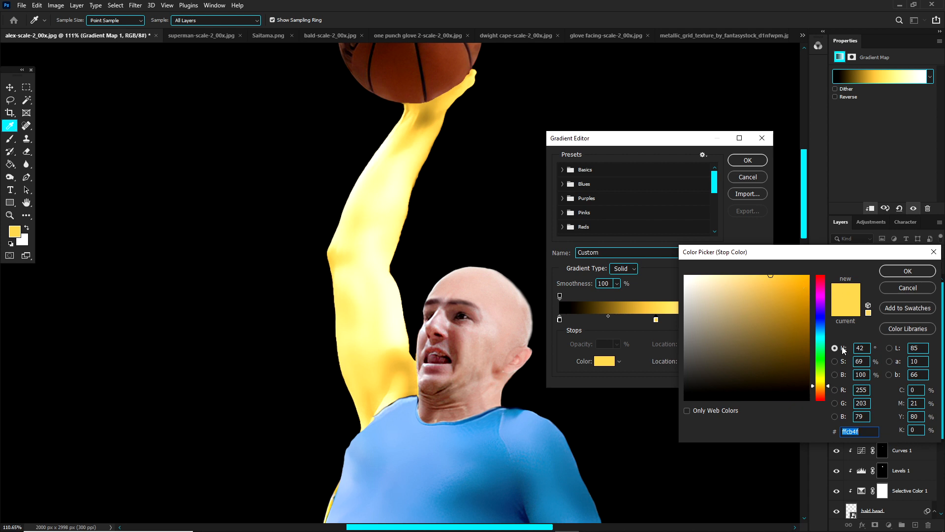
click(900, 272)
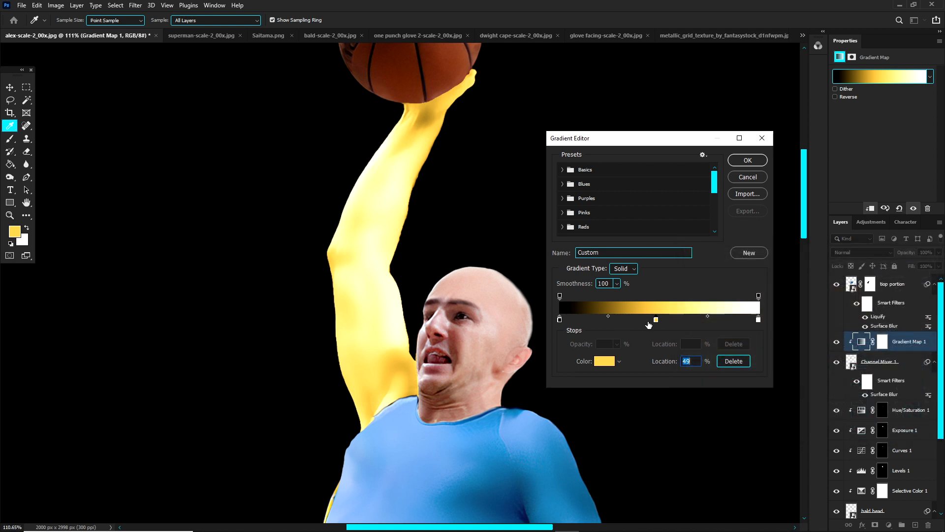
Step: Move the yellow stop to 70%, the black-to-yellow midpoint to 39%, and the yellow-to-white midpoint closer to the white stop
drag(656, 321, 699, 321)
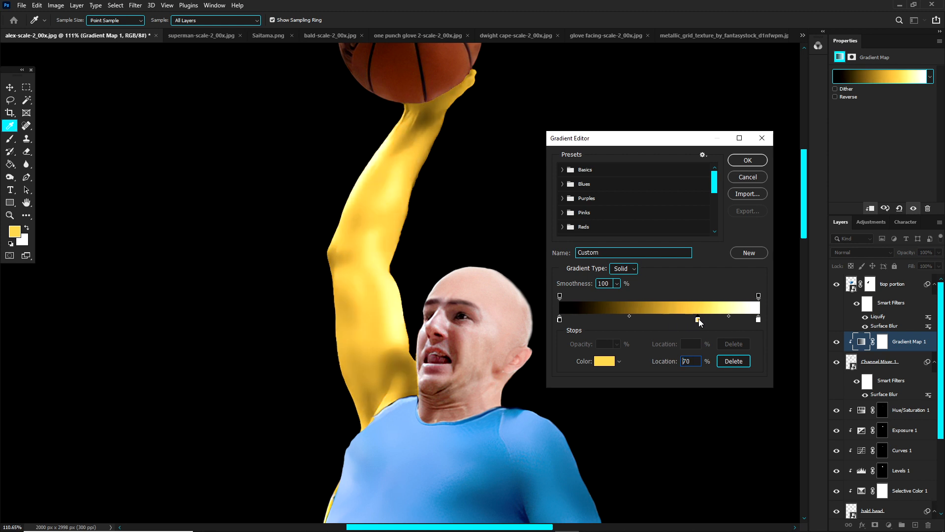
mouse_move(627, 316)
mouse_down()
mouse_move(658, 315)
mouse_move(616, 315)
mouse_up()
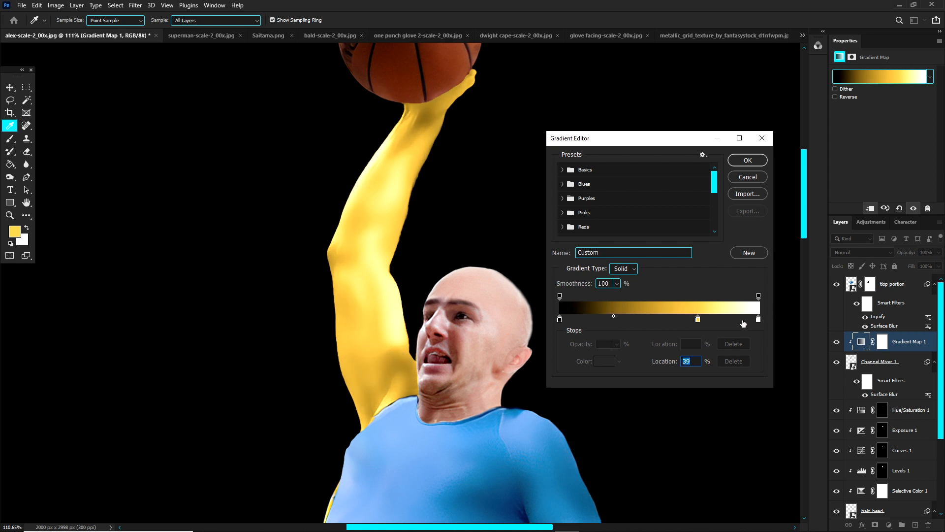
click(758, 320)
drag(729, 317, 749, 315)
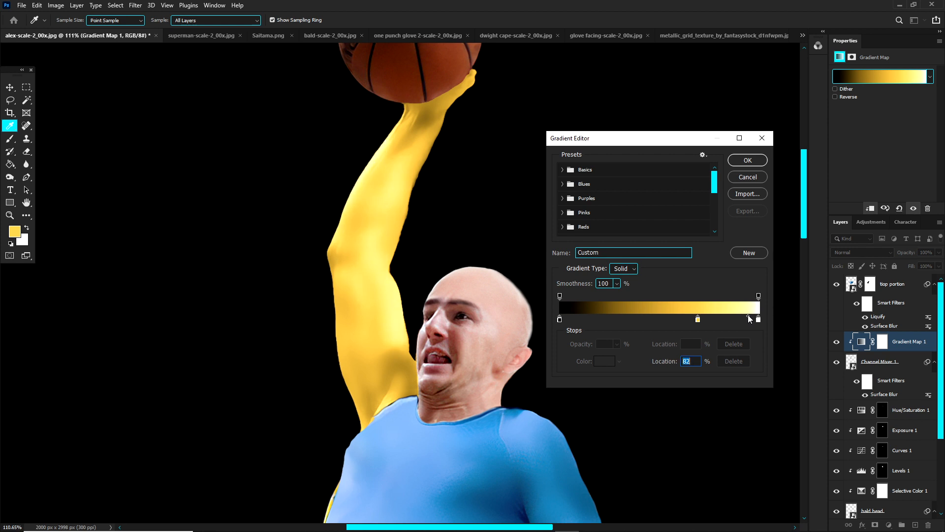
click(745, 162)
Step: Select the blue shirt layer covering the player's torso and lowered arm
scroll(395, 234, down, 8)
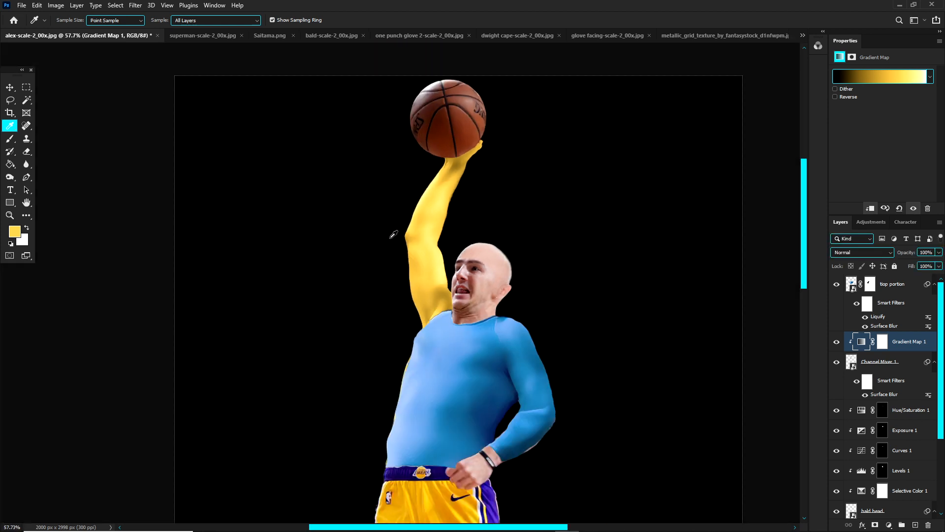
scroll(405, 199, up, 3)
key(v)
click(405, 202)
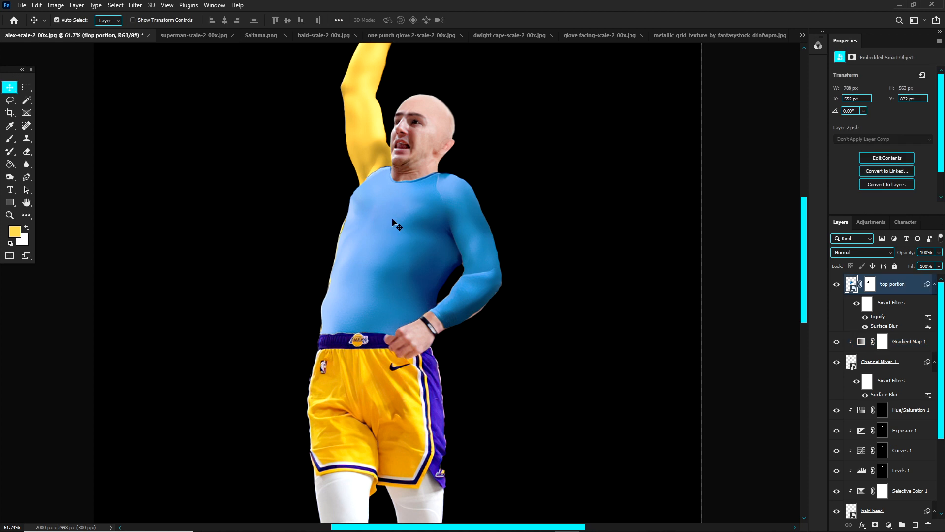
scroll(400, 229, down, 2)
scroll(408, 272, up, 3)
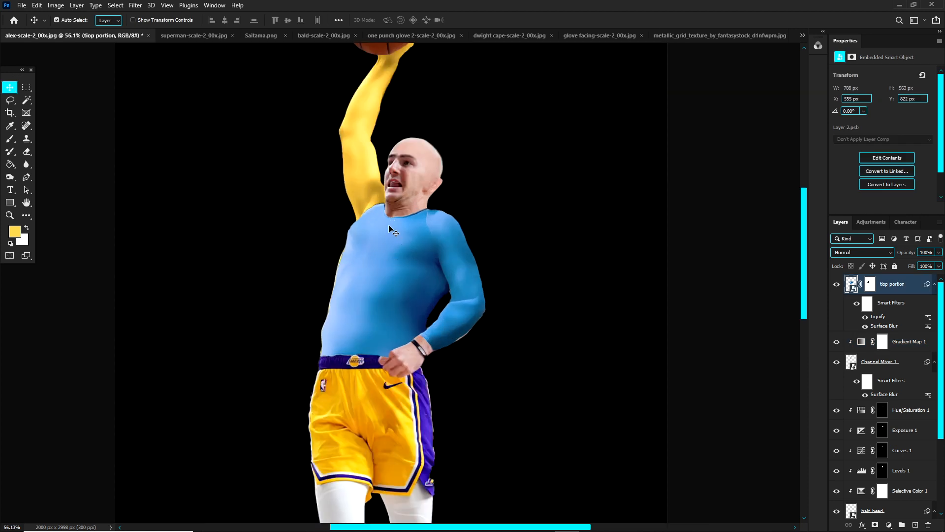
scroll(391, 231, up, 2)
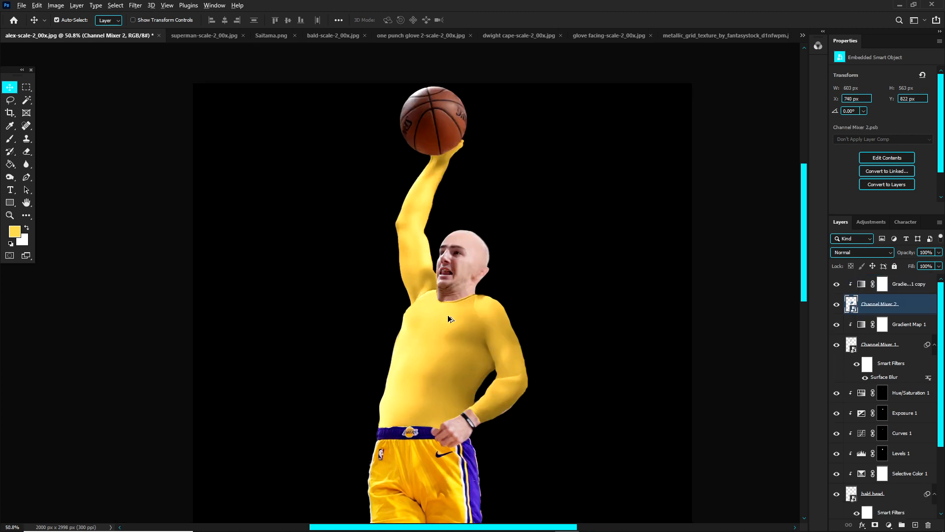
scroll(449, 321, up, 3)
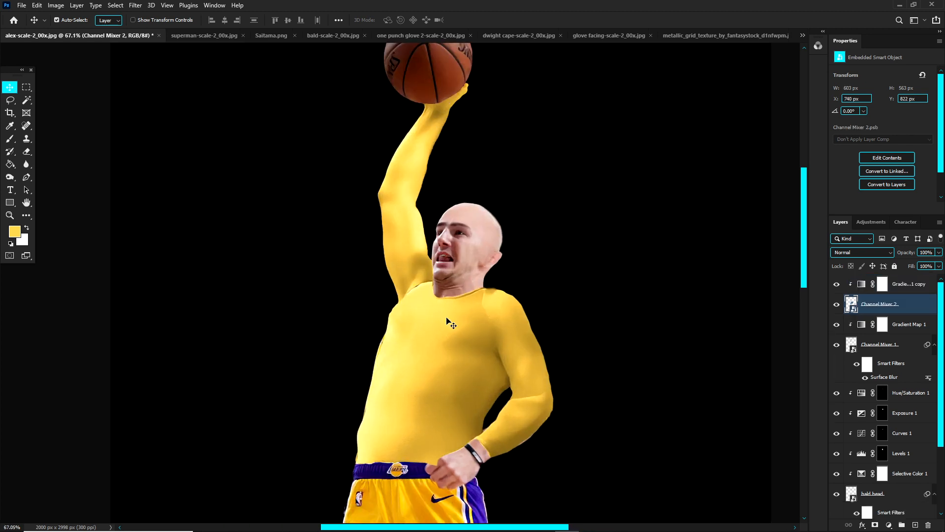
Step: Compare the yellow shirt and sleeve with the suit in Saitama.png and examine the torso up close
scroll(433, 315, down, 2)
scroll(425, 298, down, 4)
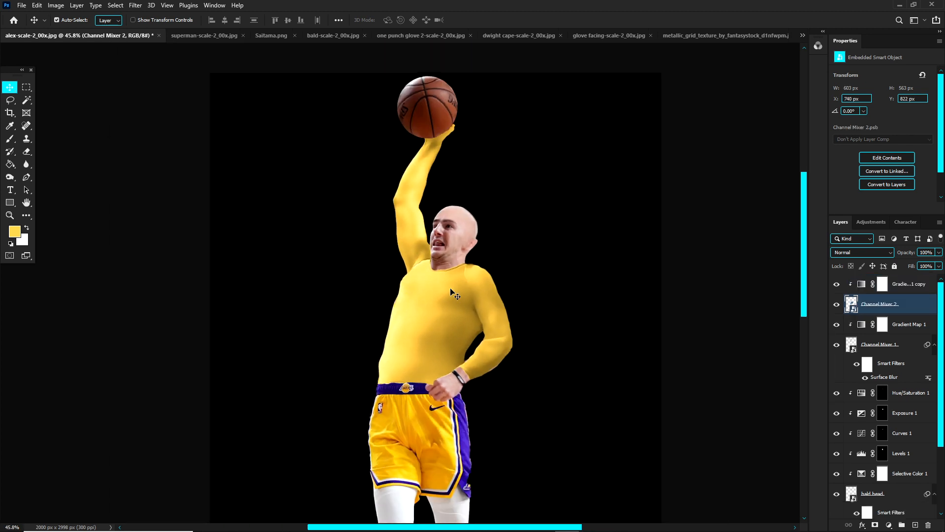
click(270, 35)
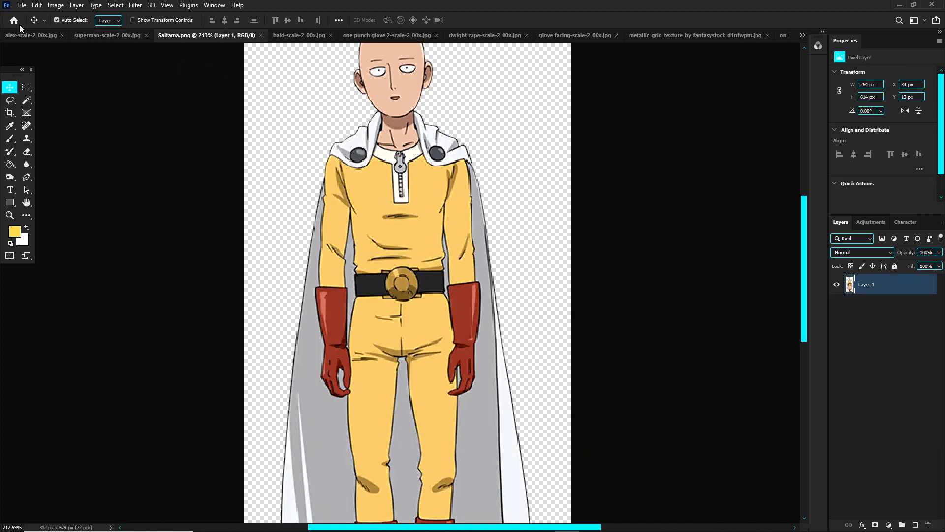
click(36, 34)
scroll(344, 211, down, 5)
scroll(388, 270, up, 4)
scroll(387, 261, up, 2)
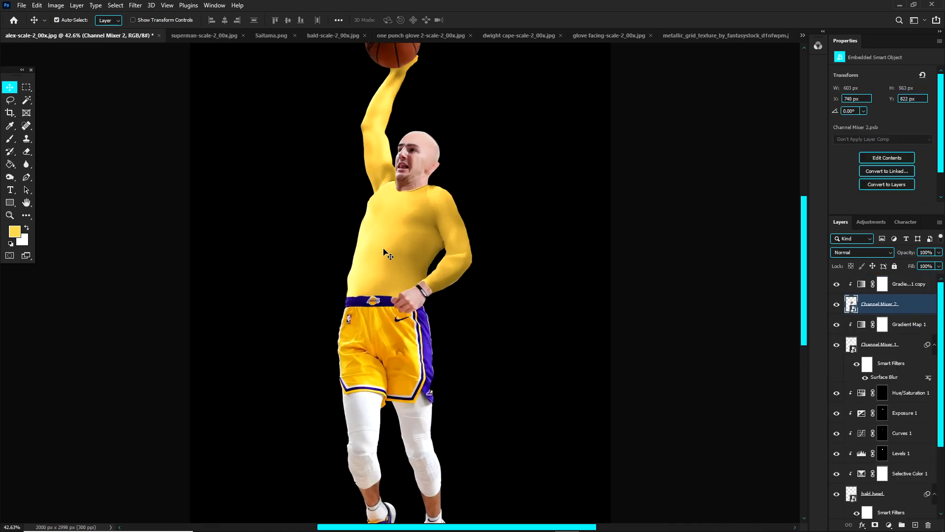
scroll(385, 256, up, 5)
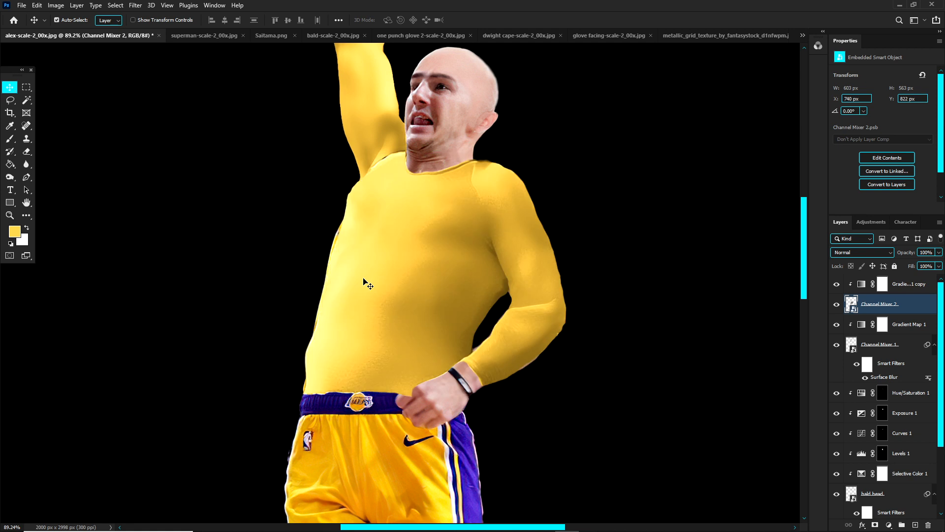
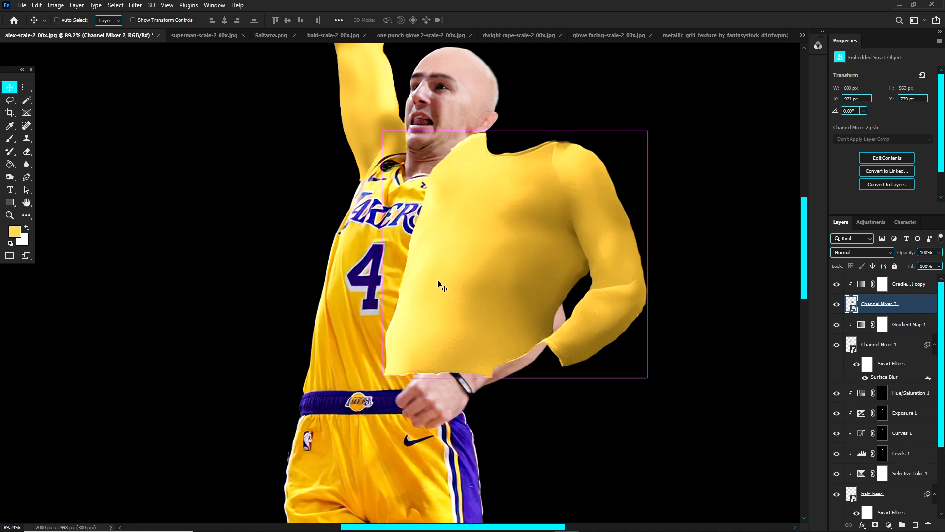
Step: Check the yellow suit against Saitama.png and delete the layer mask in the Superman document to restore the whole photo
scroll(383, 303, down, 3)
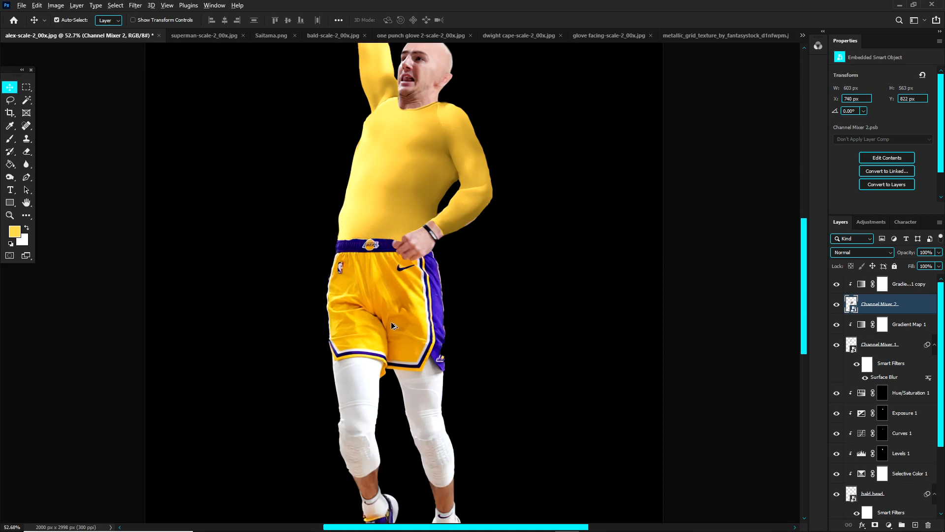
click(272, 35)
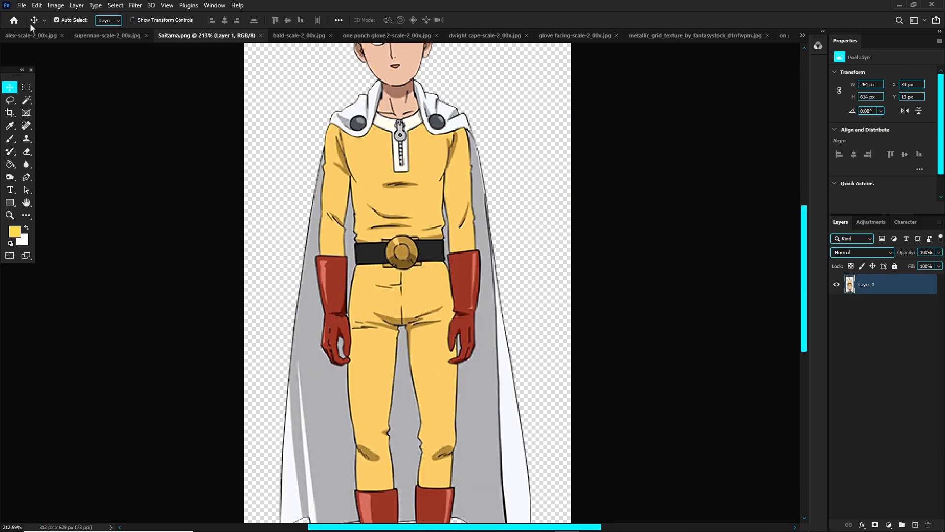
click(30, 35)
scroll(413, 349, down, 2)
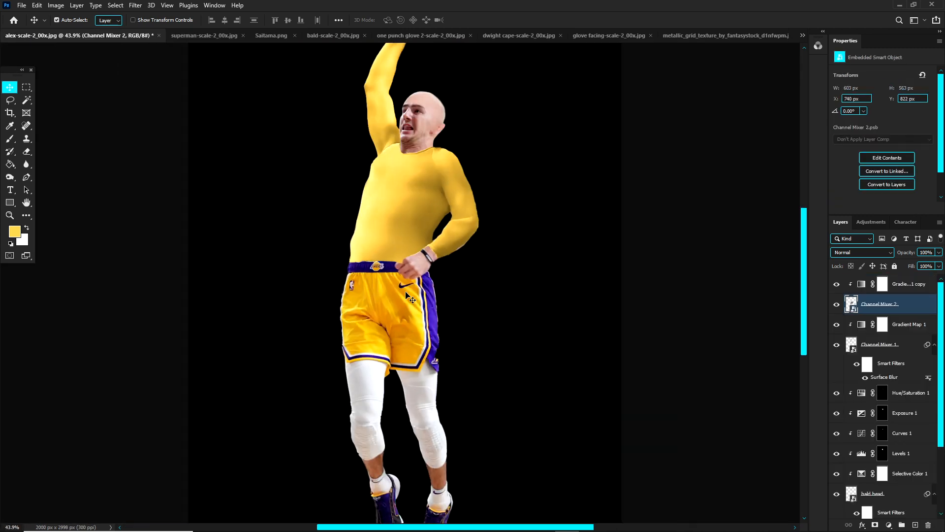
click(195, 36)
click(871, 284)
right_click(871, 284)
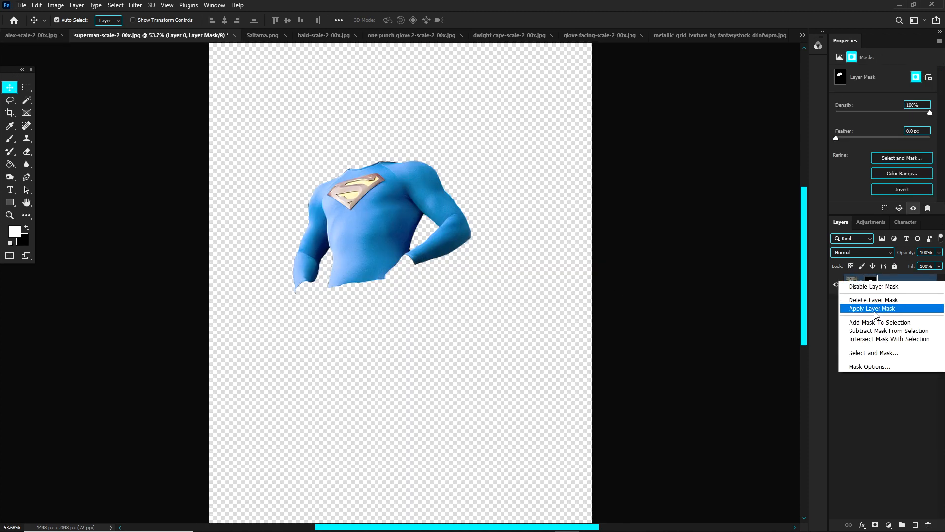
click(867, 298)
scroll(472, 333, down, 2)
scroll(393, 337, up, 2)
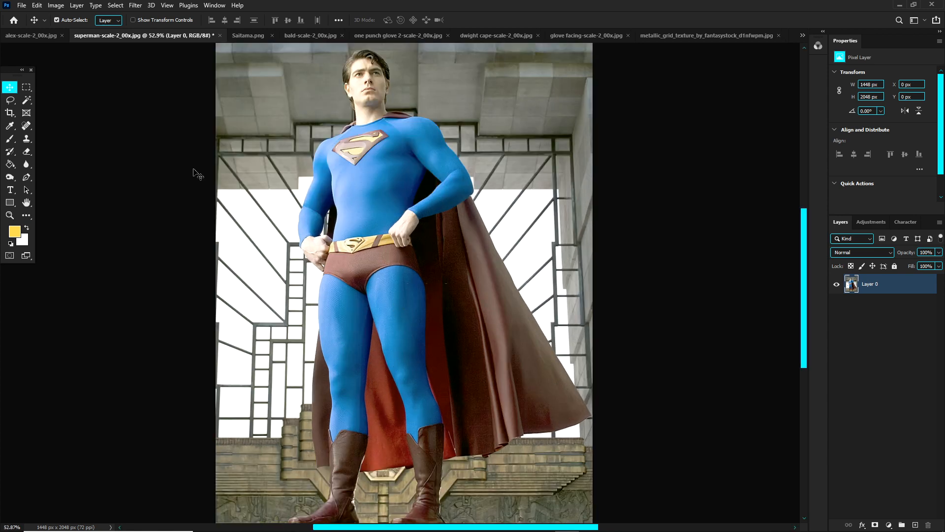
Step: Open the metallic grid texture document and convert its locked background into a regular layer
click(43, 37)
scroll(385, 199, up, 2)
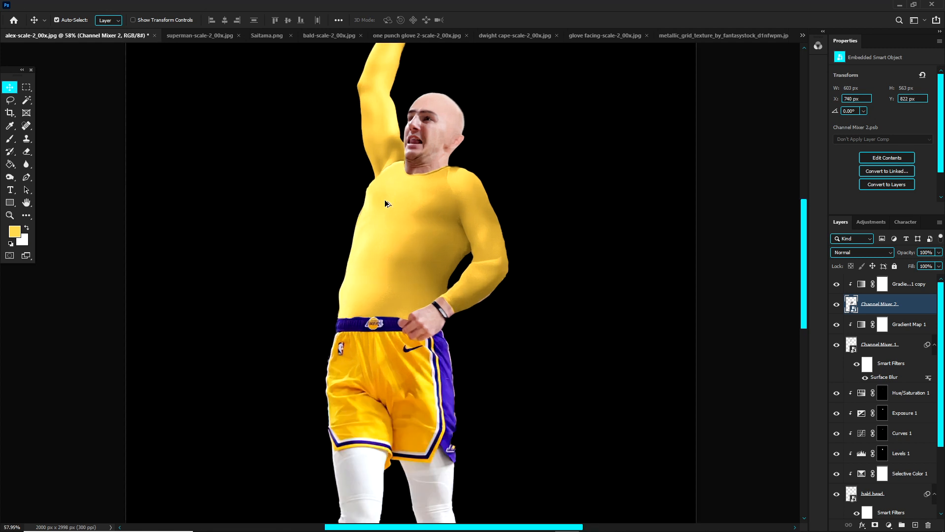
scroll(386, 204, down, 2)
scroll(424, 252, up, 1)
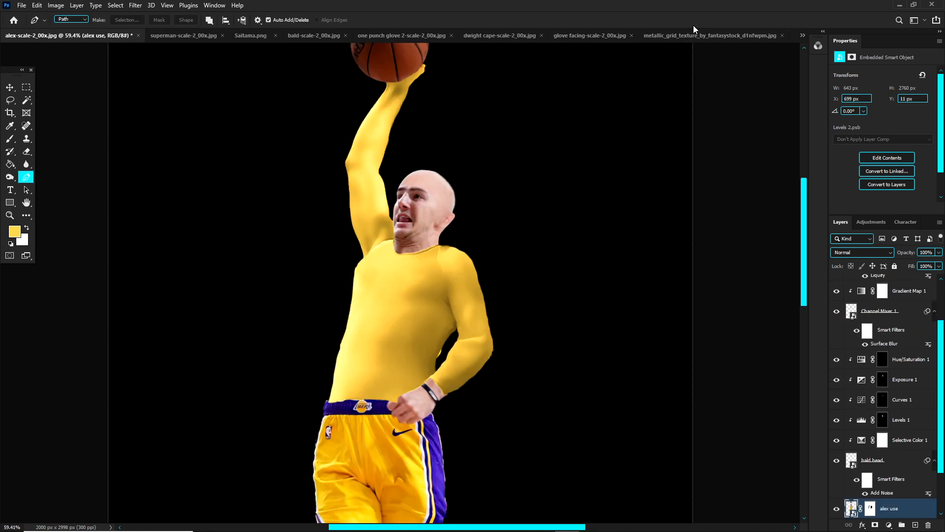
click(688, 36)
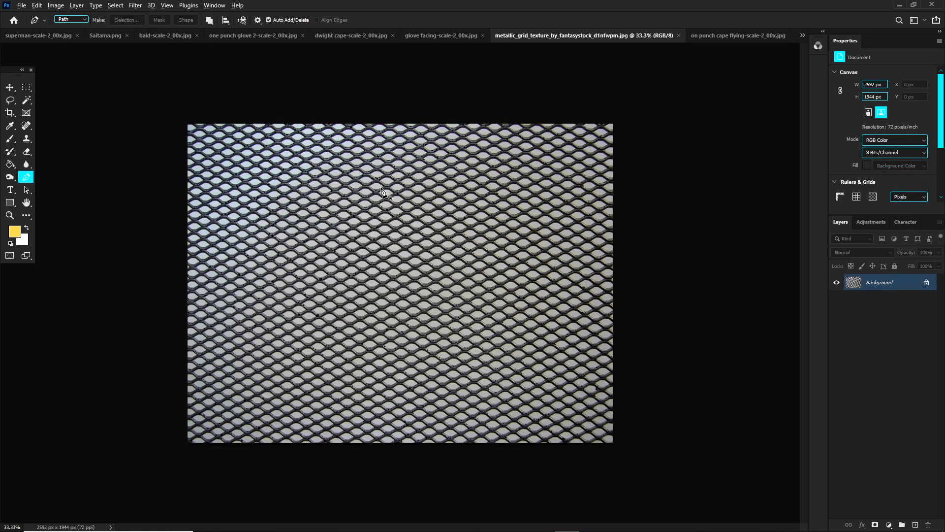
key(ctrl+0)
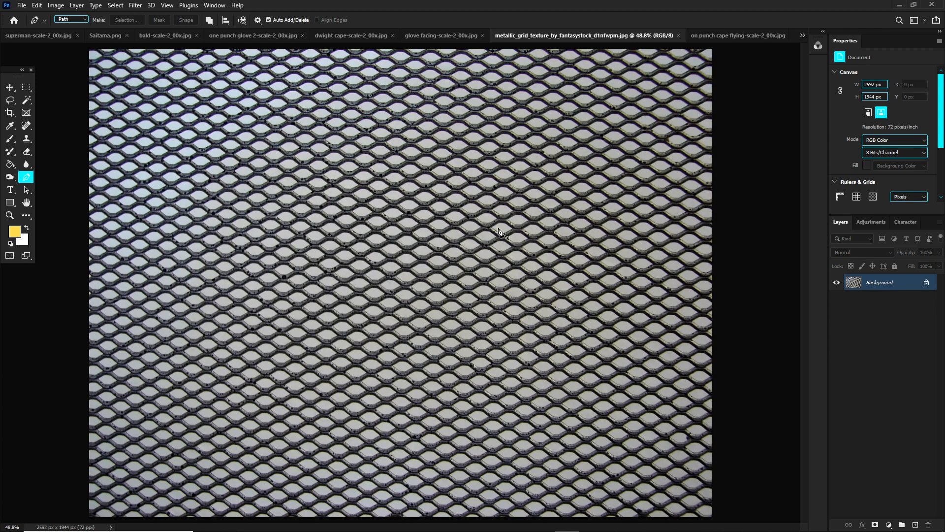
click(928, 283)
scroll(416, 164, down, 2)
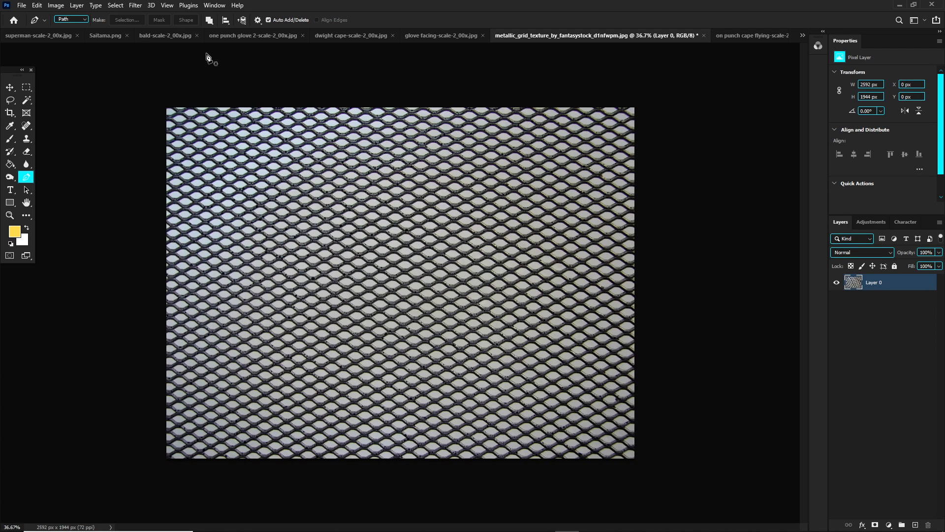
Step: Hide the grid texture's light areas with Blend If, splitting the This Layer highlight slider to 105 / 142
right_click(855, 286)
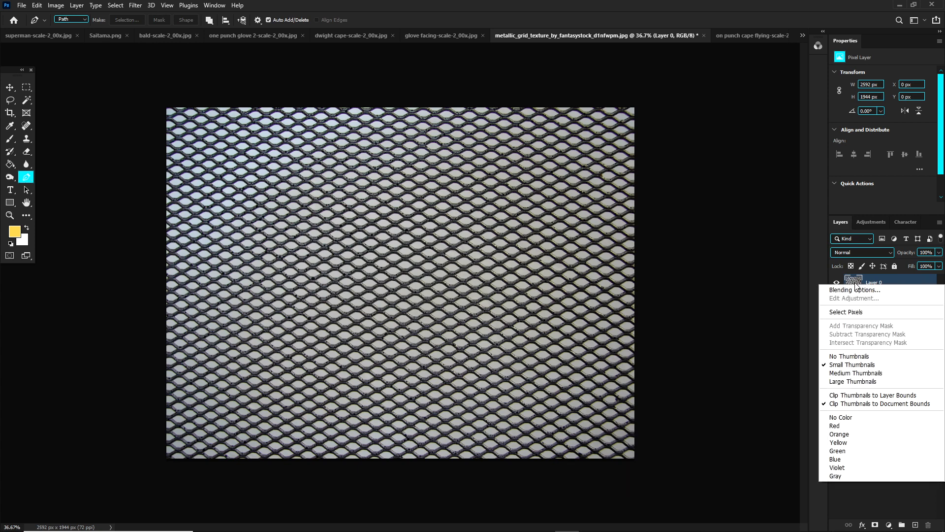
click(858, 289)
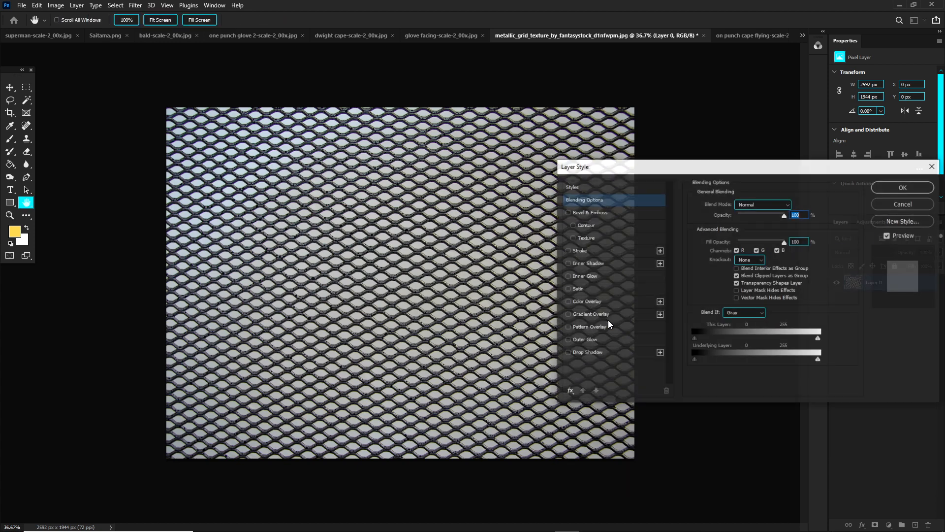
drag(695, 359, 718, 361)
drag(785, 367, 661, 338)
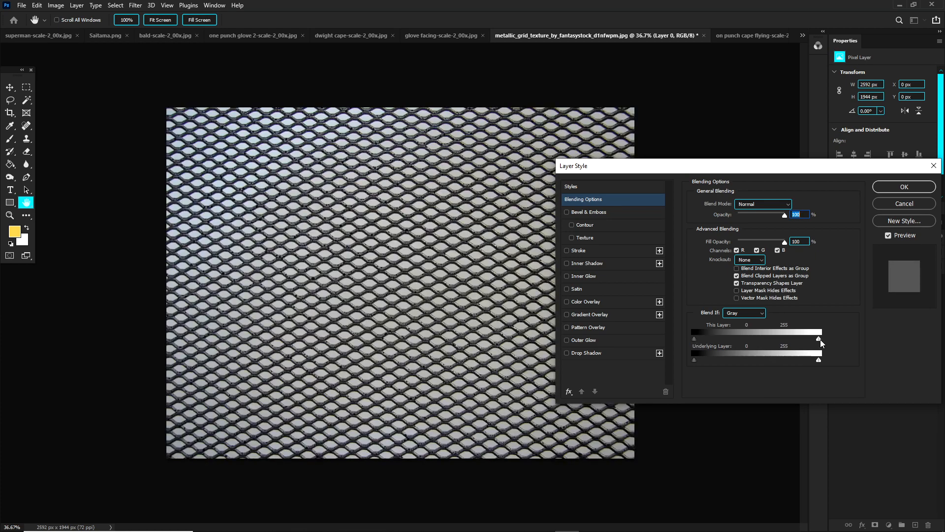
drag(820, 340, 794, 339)
drag(802, 340, 746, 343)
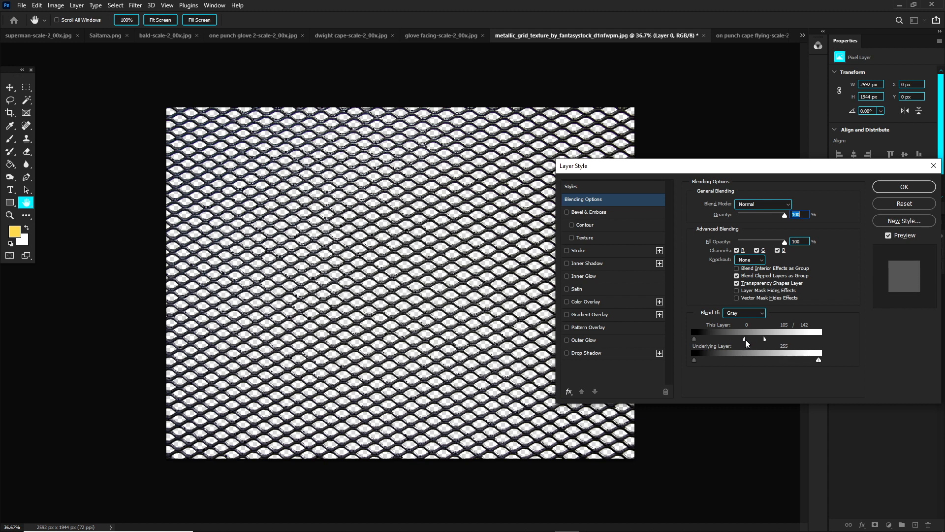
key(Return)
key(p)
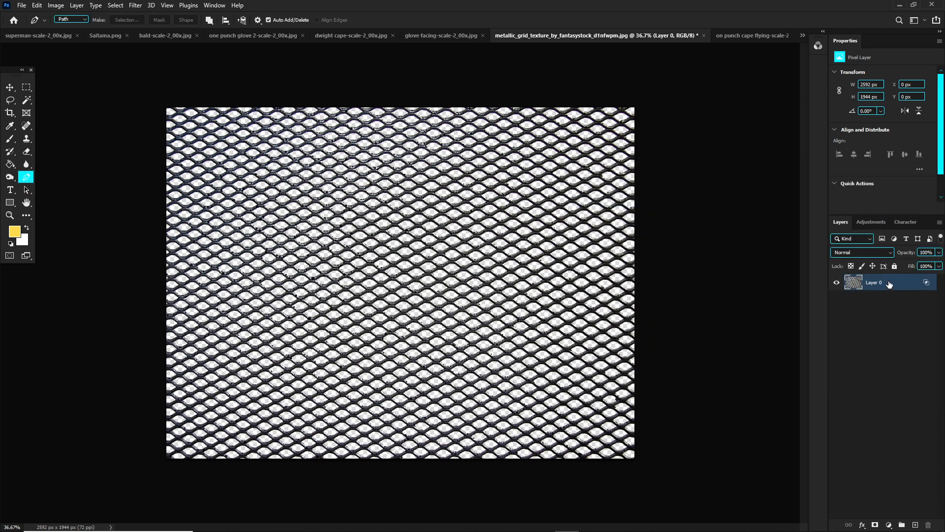
Step: Copy the grid texture layer into the basketball player composite, above the Gradient Map copy layer
click(802, 35)
click(704, 40)
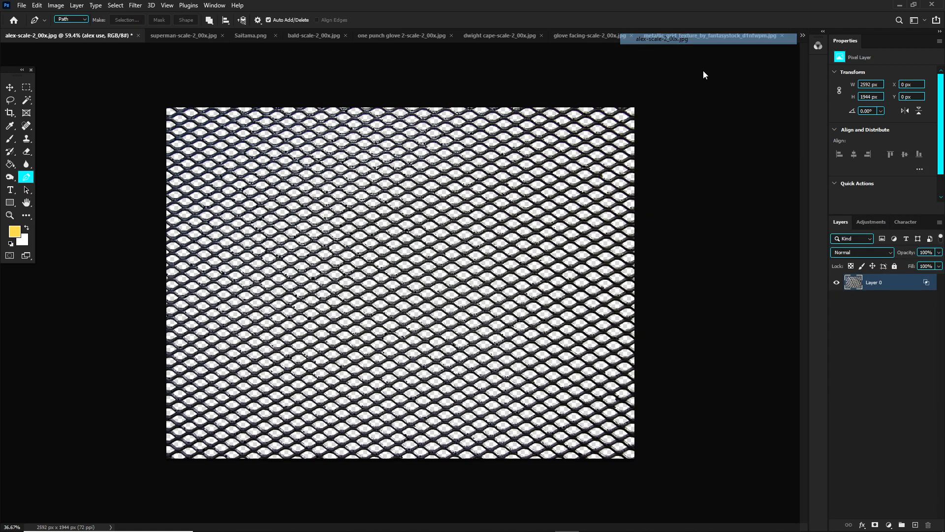
scroll(880, 434, up, 3)
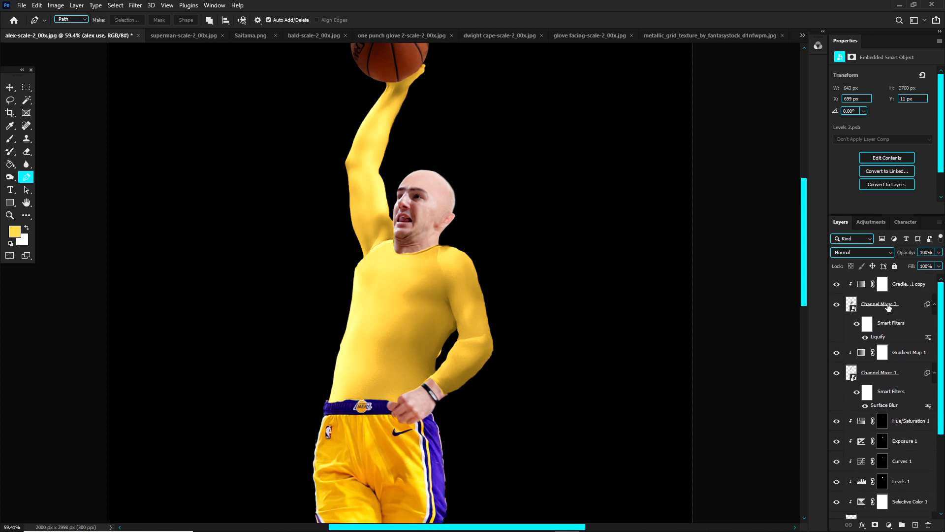
click(926, 287)
key(ctrl+v)
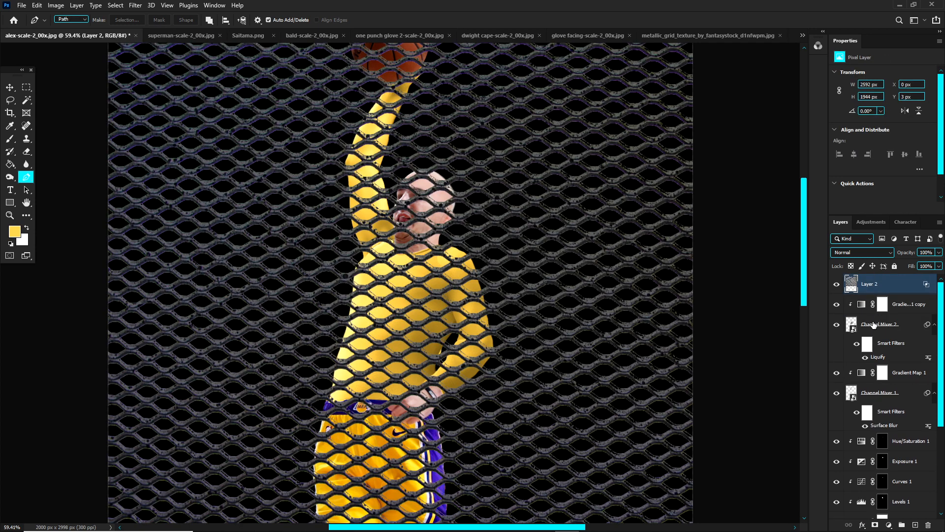
mouse_move(942, 310)
mouse_down()
mouse_move(941, 323)
mouse_move(939, 299)
mouse_up()
Step: Scale the grid texture to about 14.16%, rotate it about 12°, and place it over the player's chest
key(ctrl+t)
scroll(534, 258, down, 2)
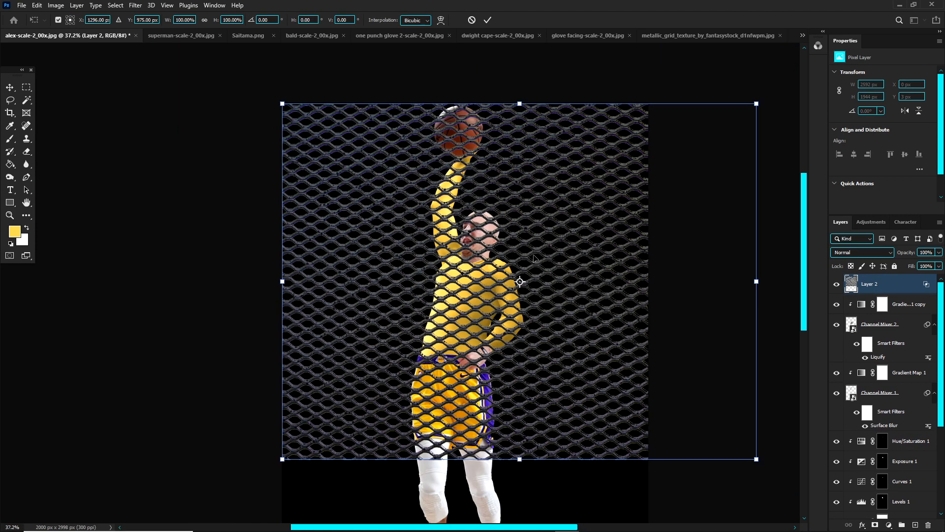
drag(756, 281, 436, 297)
scroll(487, 286, up, 3)
drag(395, 275, 484, 285)
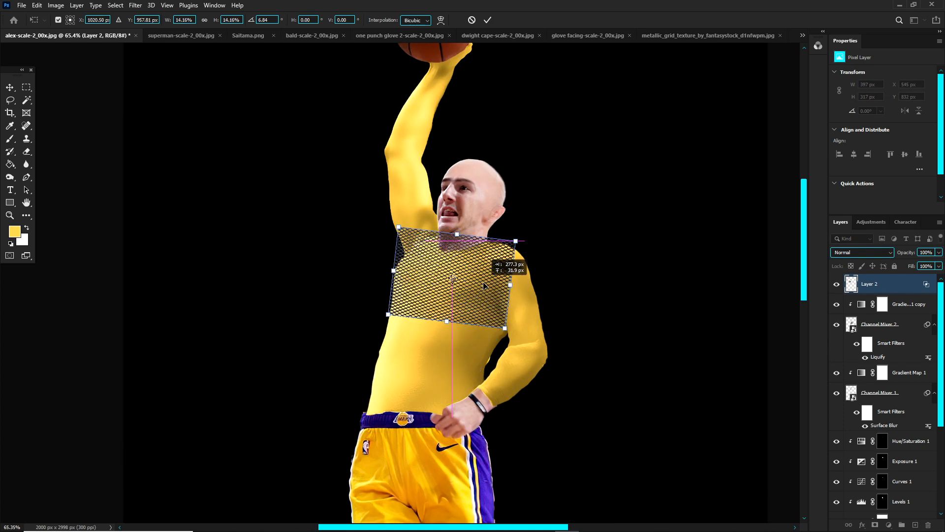
drag(554, 278, 542, 288)
drag(486, 276, 479, 282)
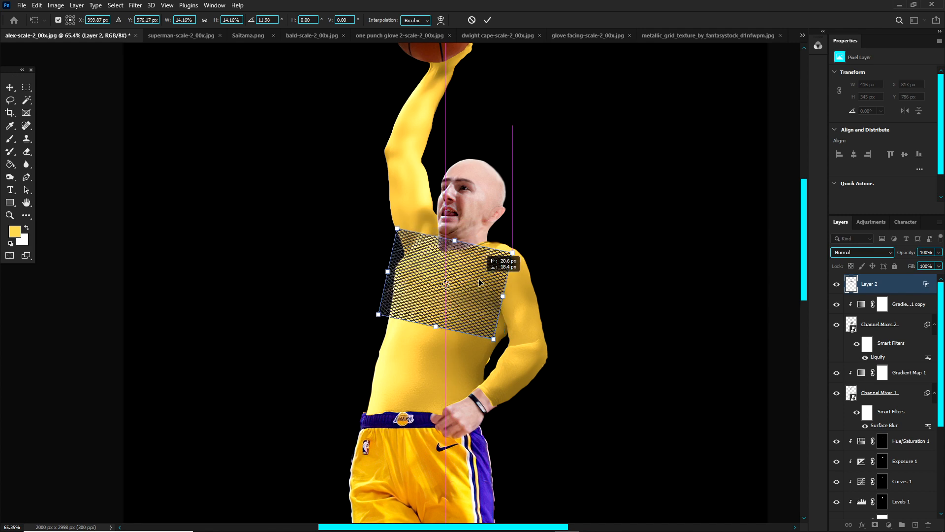
Step: Distort the corners of the grid texture along the raised-arm side to fit the chest and apply the transform
right_click(451, 272)
click(477, 327)
drag(397, 229, 403, 244)
drag(379, 314, 384, 313)
drag(449, 304, 449, 298)
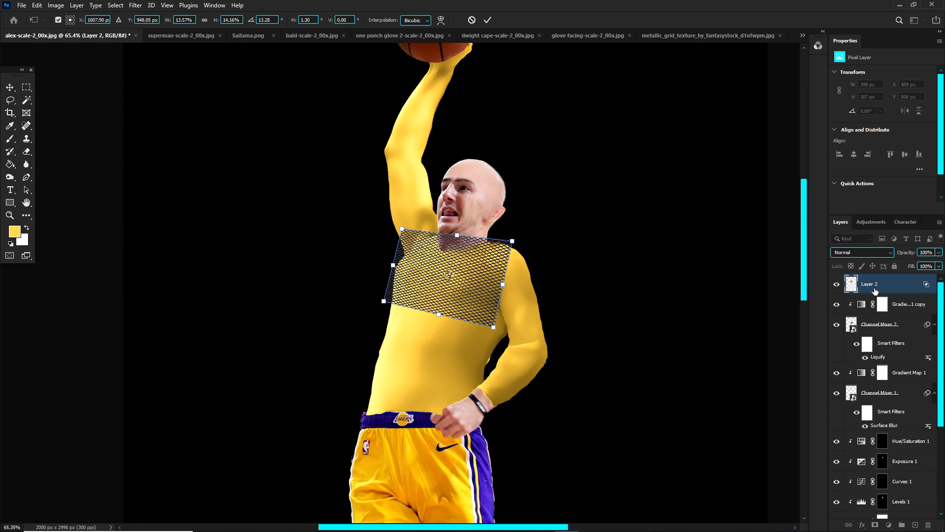
key(Return)
key(p)
Step: Duplicate the chest grid and place the copy directly below it over the abdomen
key(ctrl+j)
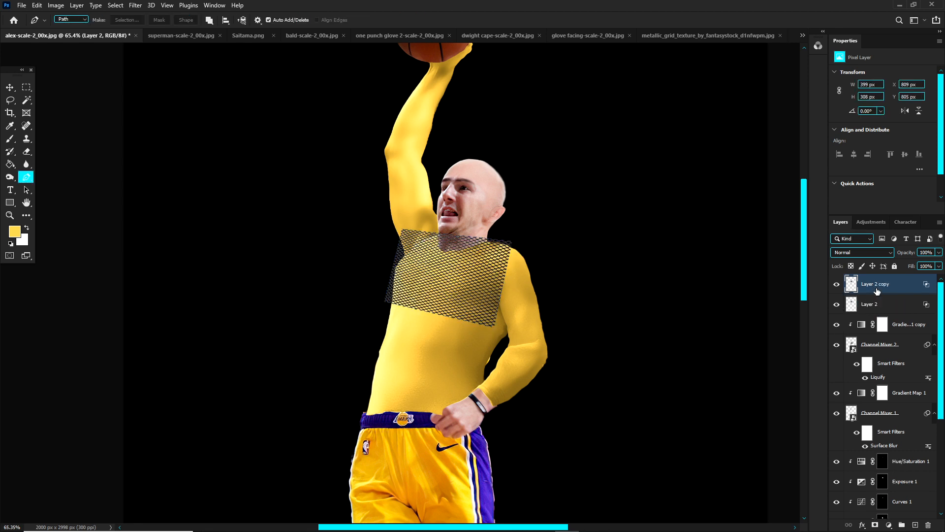
key(ctrl+t)
drag(472, 237, 481, 348)
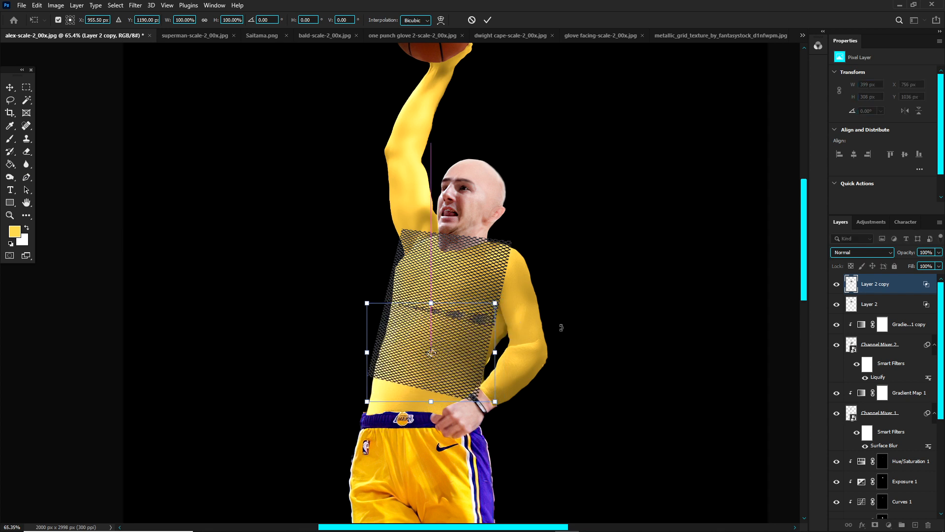
key(Return)
key(p)
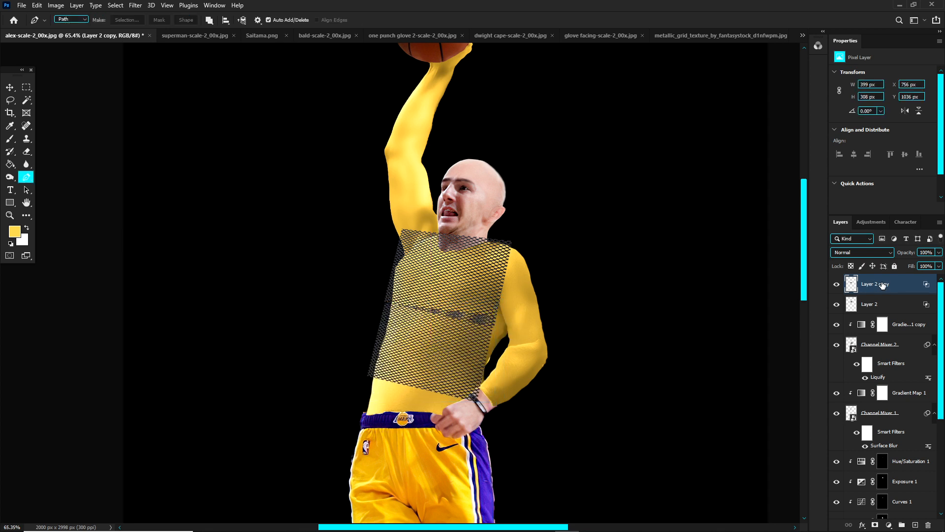
Step: Duplicate the grid texture again, rotate the copy, and place it over the upper part of the lowered arm
key(ctrl+j)
key(ctrl+t)
drag(464, 268, 564, 292)
drag(565, 267, 590, 340)
drag(547, 337, 544, 322)
key(Return)
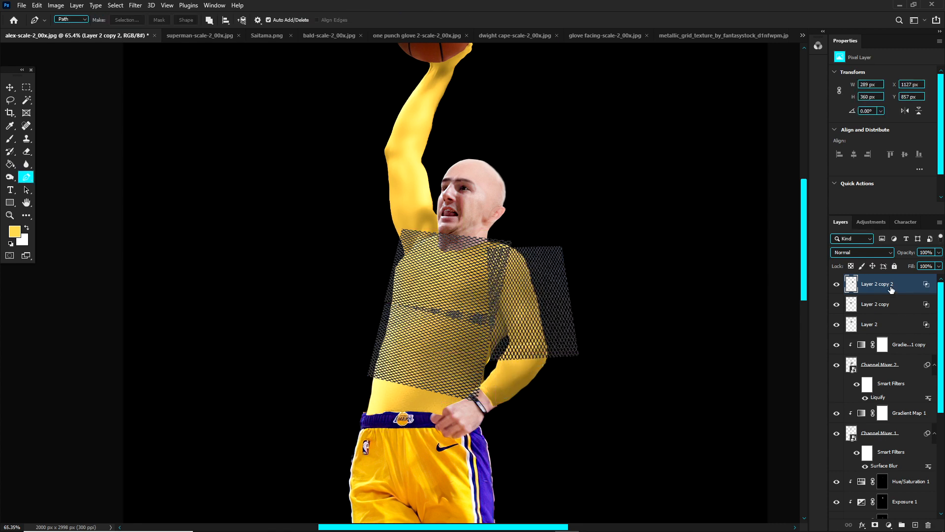
Step: Duplicate the upper-arm grid, rotate the copy to match the lowered forearm, and position it over the elbow and forearm
key(ctrl+j)
key(ctrl+t)
drag(559, 267, 530, 341)
drag(586, 331, 617, 392)
drag(530, 365, 426, 363)
key(Return)
Step: Duplicate the forearm grid, rotate the copy to follow the torso, and position it over the waist
key(ctrl+j)
key(ctrl+t)
drag(554, 328, 515, 475)
drag(472, 372, 460, 400)
key(Return)
Step: Move the waist grid layer directly above Channel Mixer 2 and clip all the grid texture layers to the shirt
drag(911, 288, 871, 395)
click(837, 406)
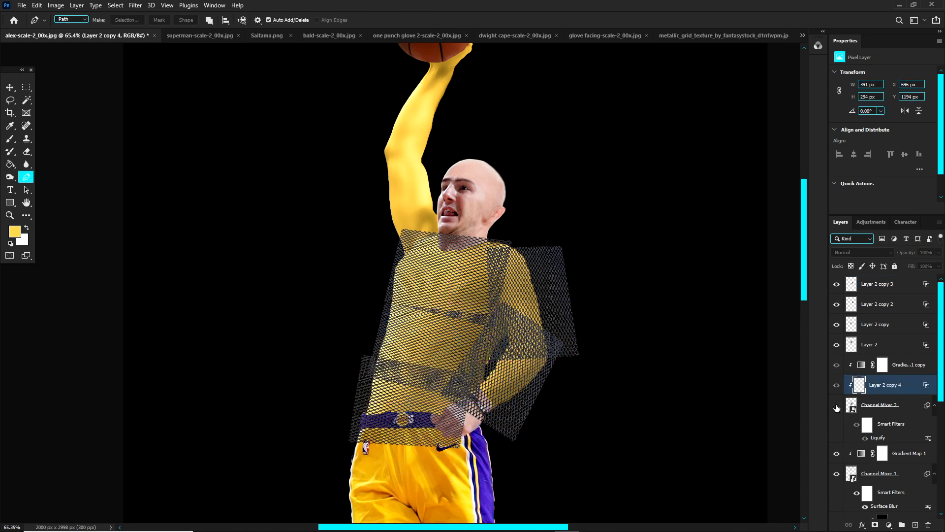
click(836, 406)
alt+click(884, 354)
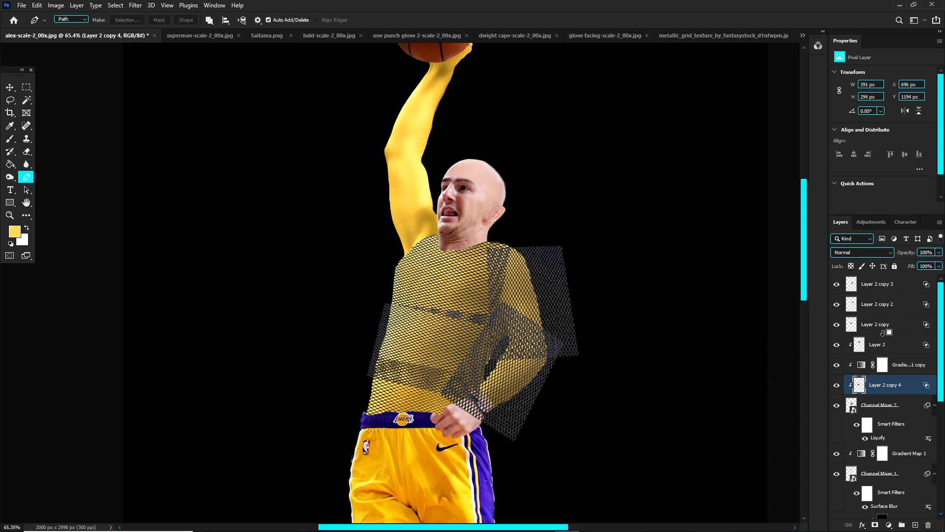
alt+click(884, 335)
scroll(886, 321, up, 8)
alt+click(886, 319)
alt+click(886, 315)
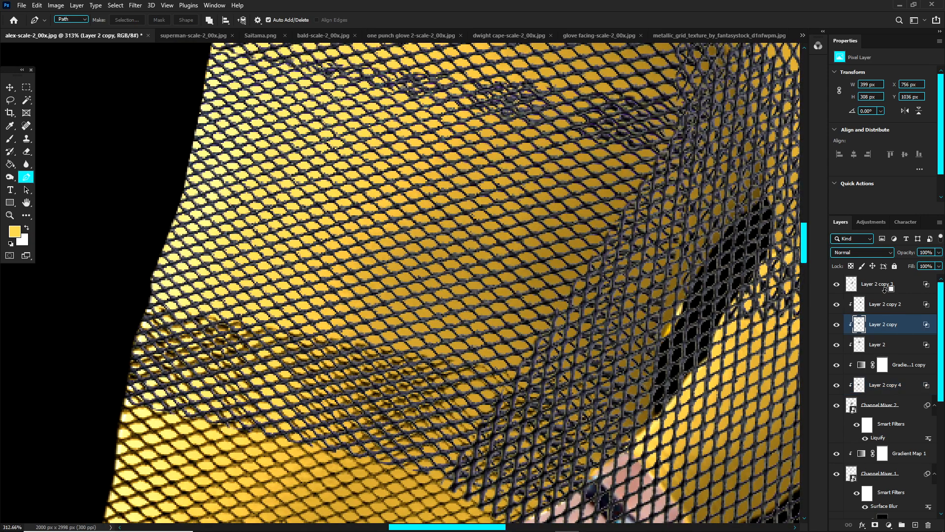
alt+click(888, 294)
scroll(607, 283, down, 8)
scroll(624, 296, up, 1)
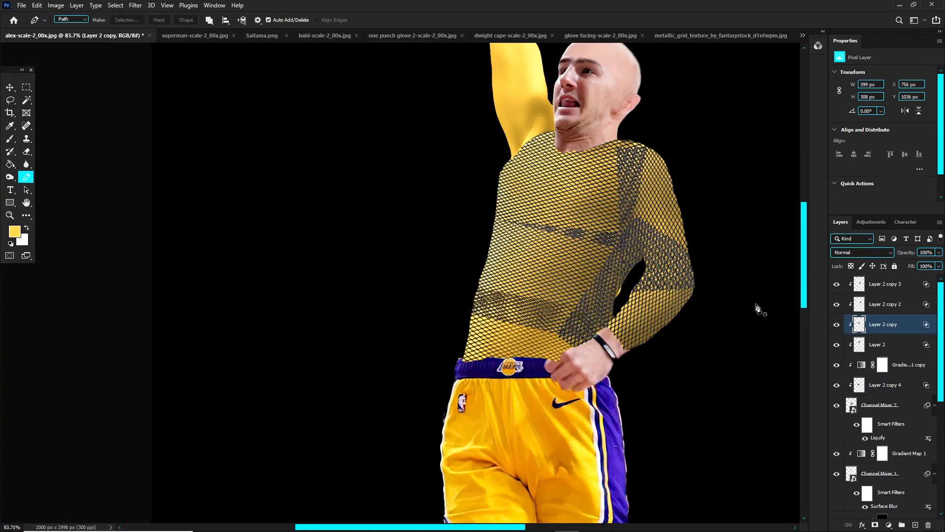
Step: Add a layer mask to Layer 2 copy 3 and paint black where the forearm grid overlaps the neighbouring grids
key(v)
mouse_move(599, 304)
mouse_down()
mouse_move(623, 283)
mouse_move(580, 294)
mouse_move(585, 302)
mouse_up()
key(ctrl+z)
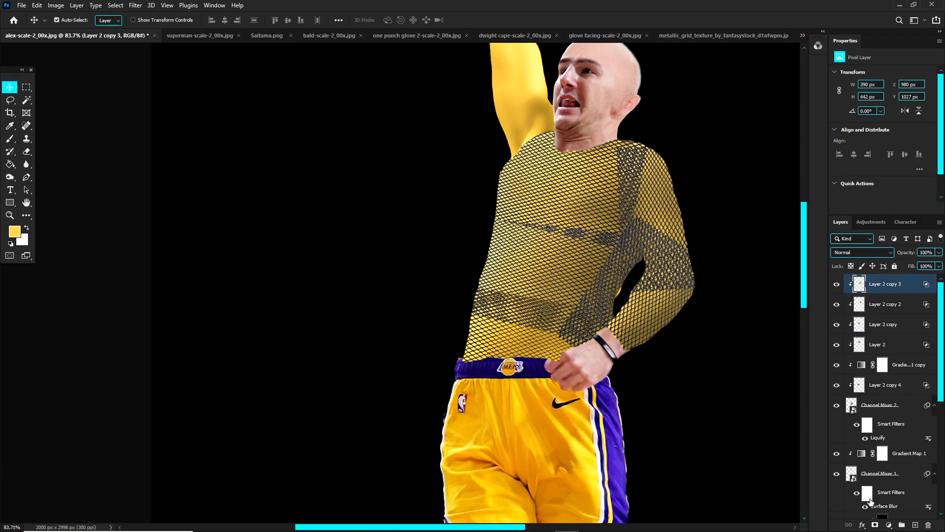
click(876, 526)
key(b)
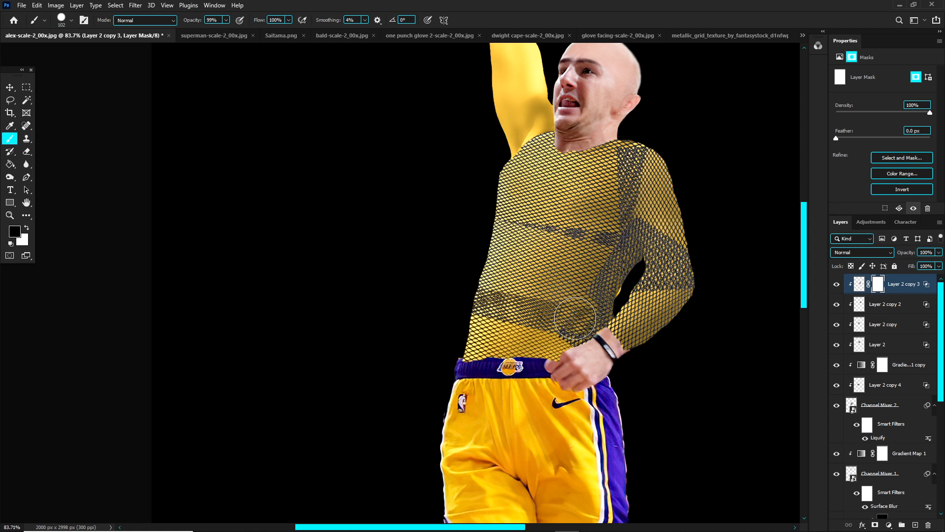
mouse_move(626, 241)
mouse_down()
mouse_move(647, 269)
mouse_move(681, 267)
mouse_move(649, 268)
mouse_move(683, 256)
mouse_move(615, 189)
mouse_up()
key(ctrl+z)
Step: Add a layer mask to Layer 2 copy 2 and paint out the upper-arm grid where it overlaps the chest grid
key(v)
key(ctrl+z)
click(875, 525)
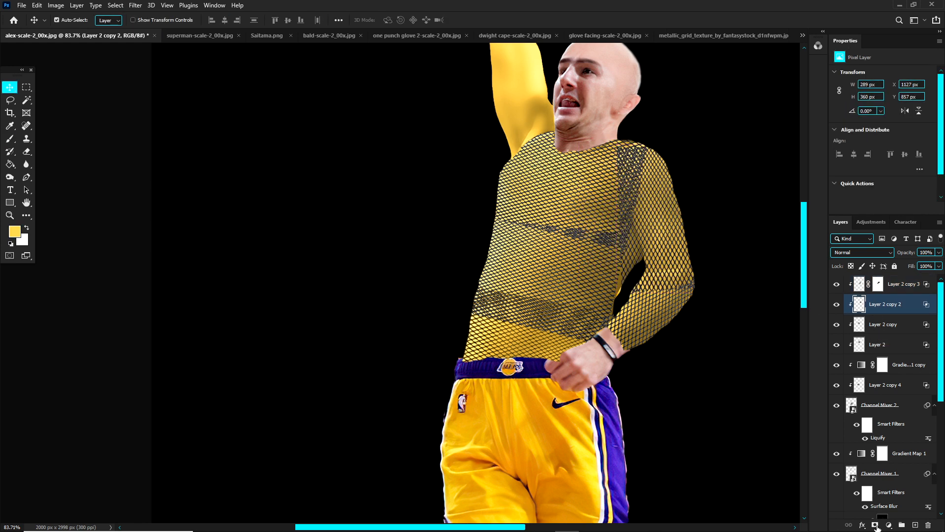
key(b)
mouse_move(618, 171)
mouse_down()
mouse_move(613, 230)
mouse_move(599, 231)
mouse_up()
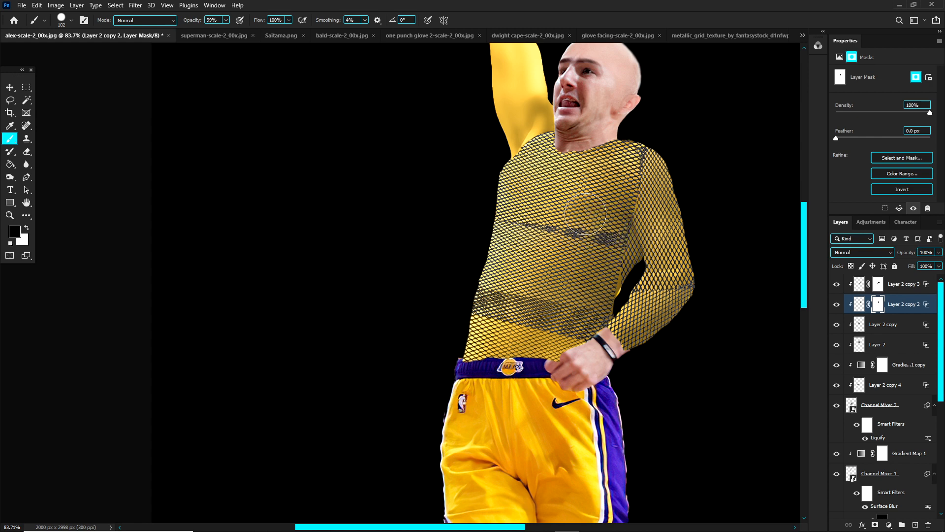
scroll(599, 246, down, 3)
scroll(599, 247, up, 1)
click(899, 289)
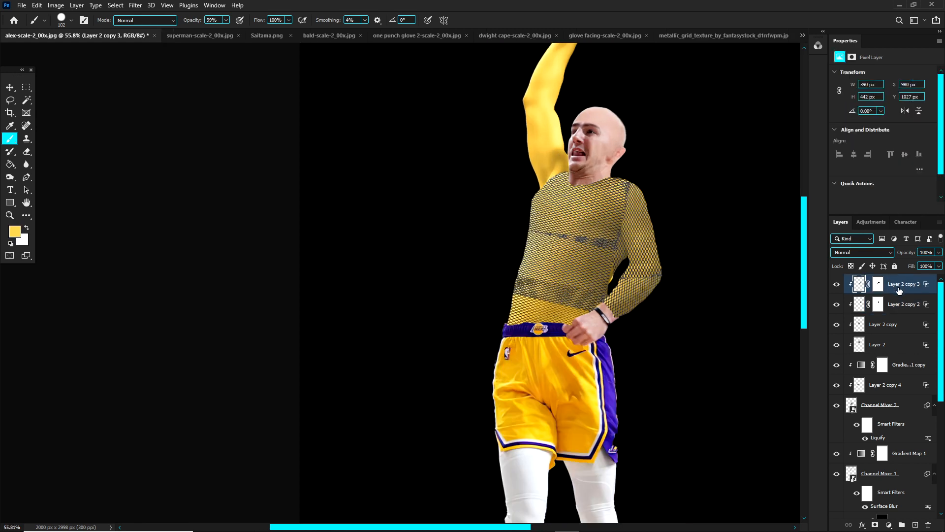
shift+click(894, 344)
click(837, 347)
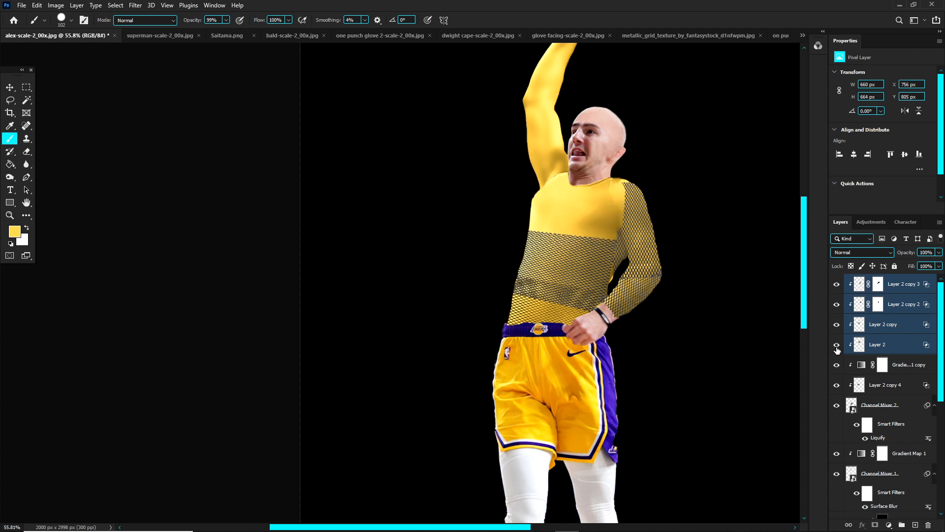
click(837, 347)
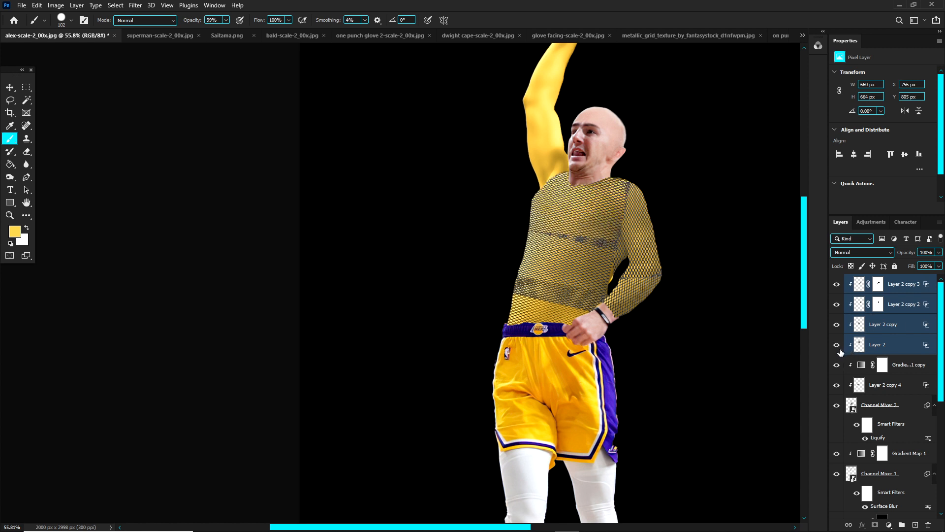
key(F2)
click(862, 253)
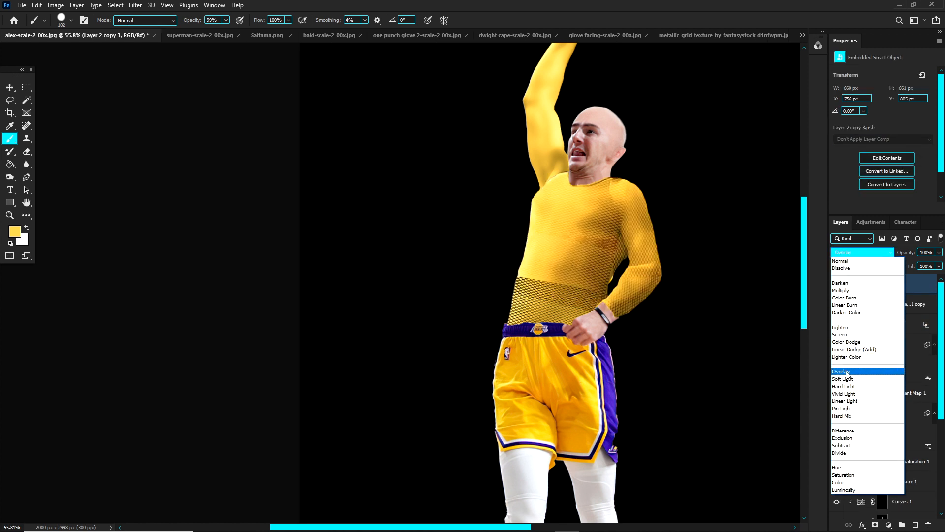
click(806, 301)
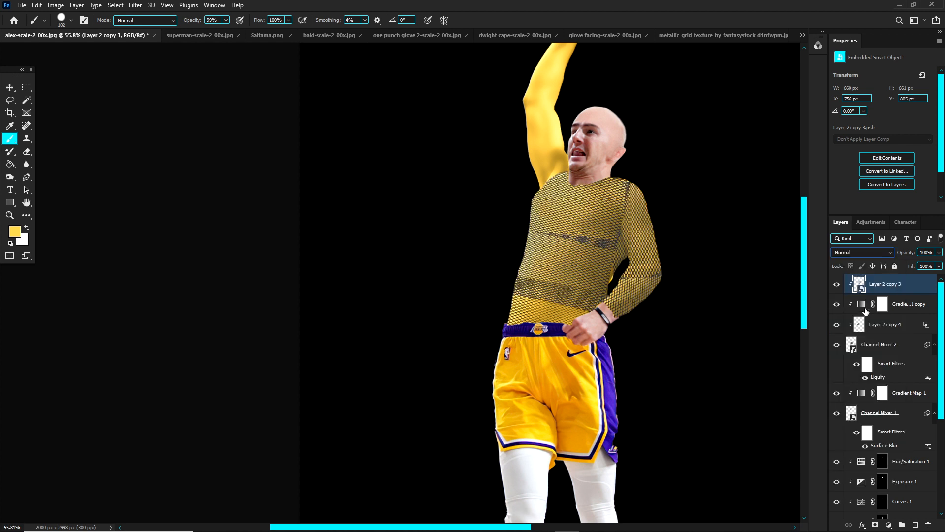
key(ctrl+z)
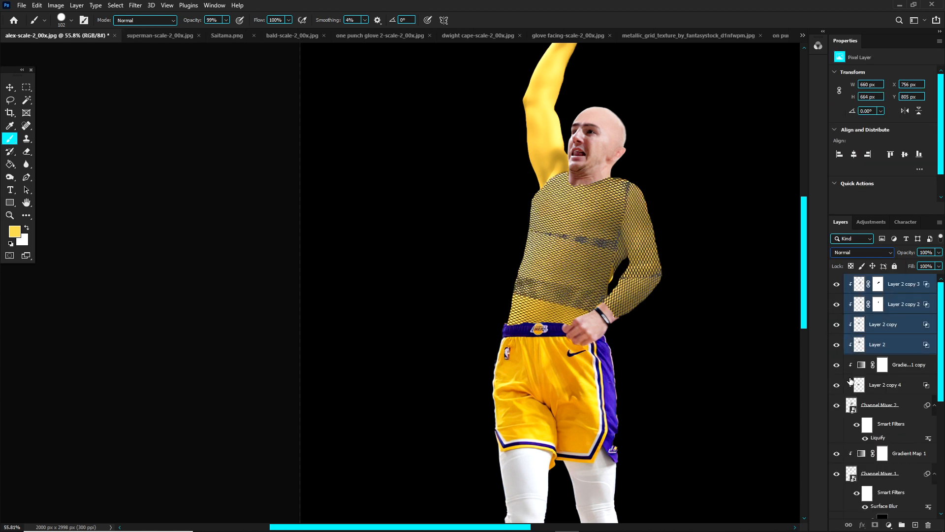
Step: Move the gradient map copy below Layer 2 copy 4 so all five grid texture layers are stacked together
click(837, 386)
click(837, 385)
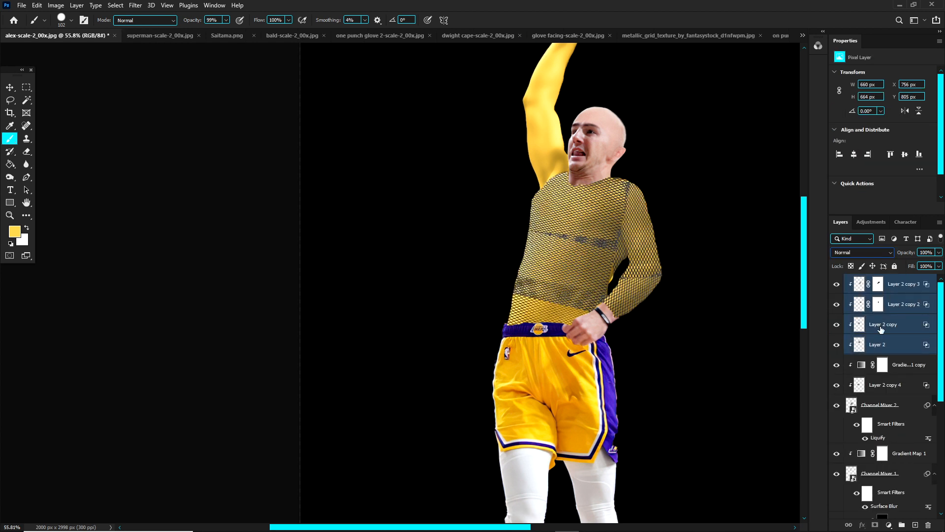
click(872, 386)
click(837, 365)
click(837, 365)
drag(901, 368, 901, 391)
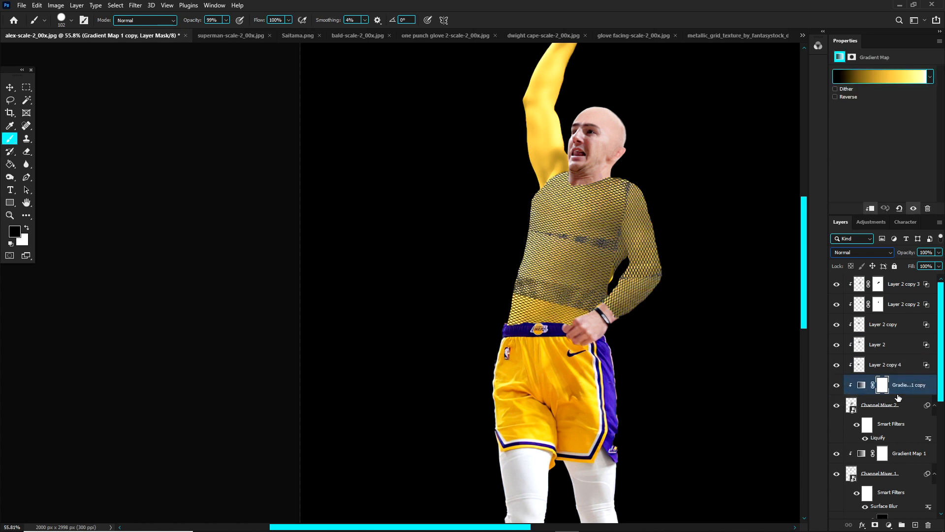
Step: Merge the five grid texture layers into one and set the merged layer's blend mode to Overlay
click(889, 371)
shift+click(901, 284)
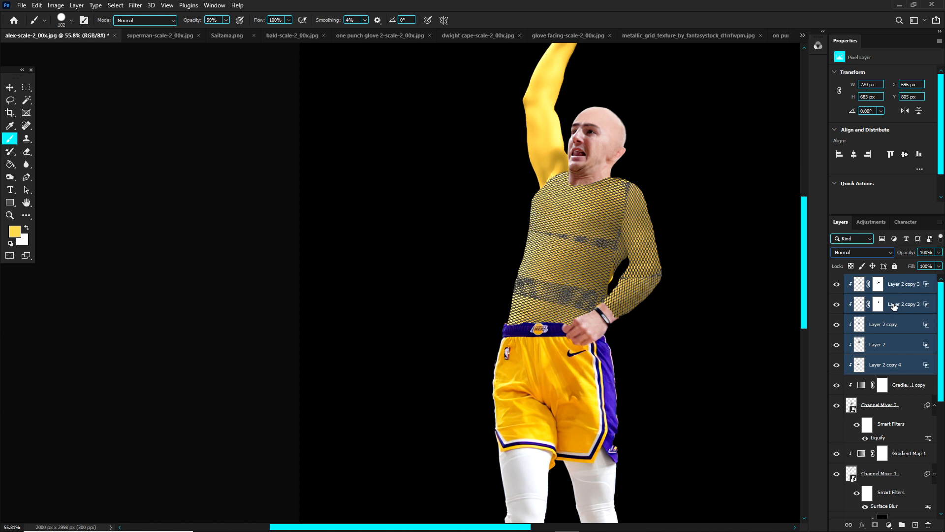
click(897, 289)
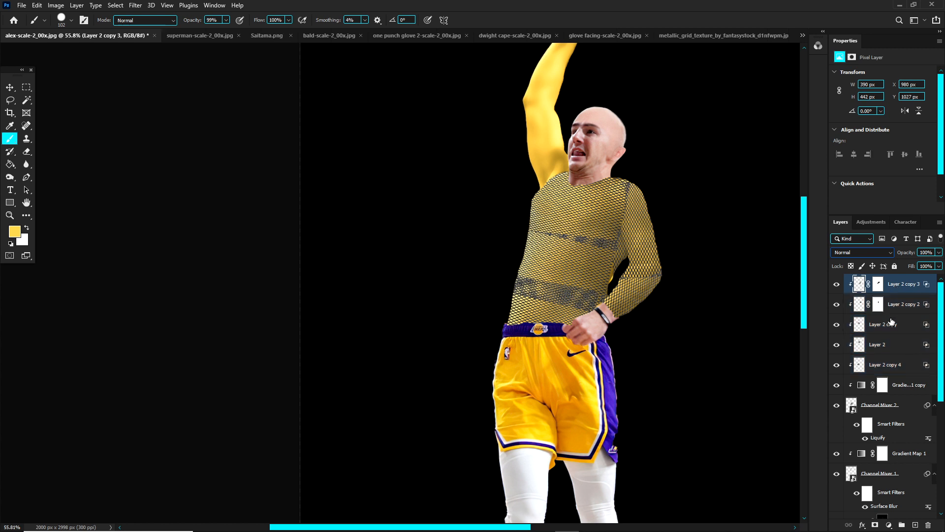
shift+click(895, 364)
key(ctrl+e)
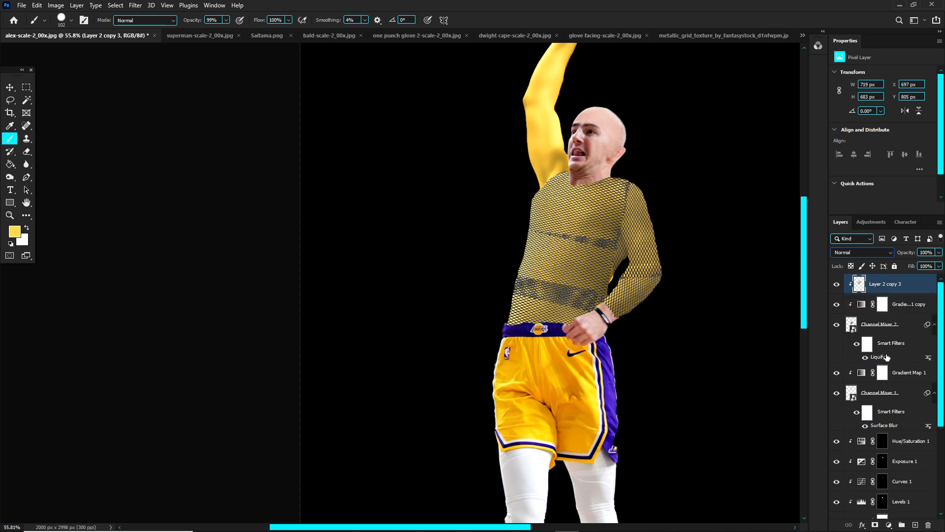
click(855, 253)
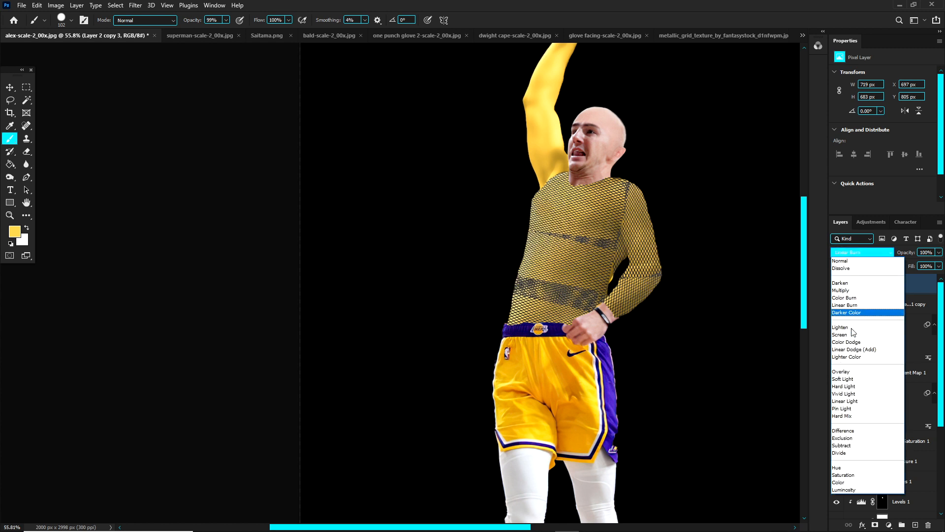
click(842, 371)
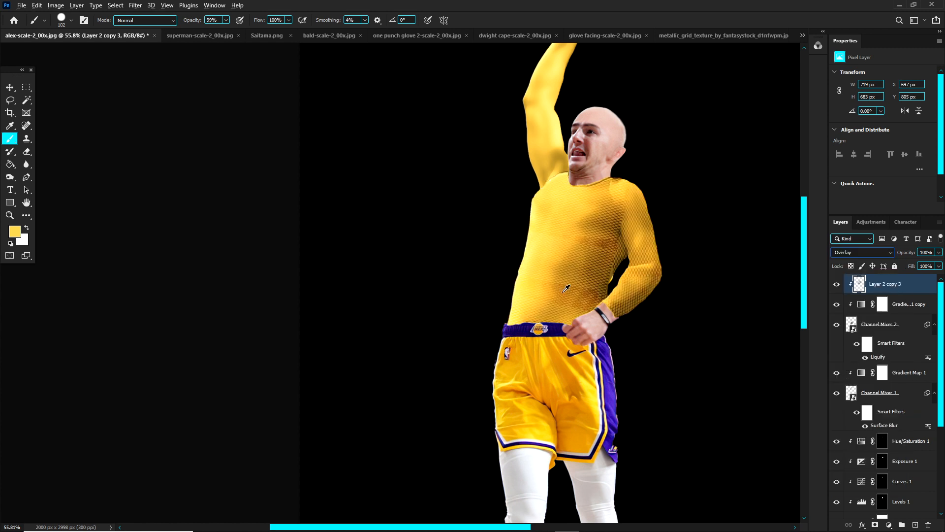
Step: Add a layer mask to the merged grid layer and ready the Brush tool with black as the foreground colour
click(9, 87)
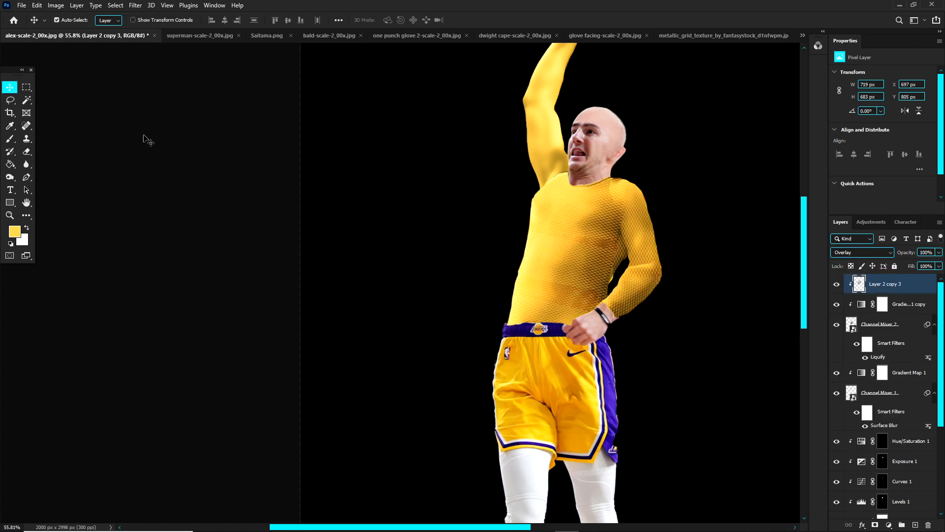
click(331, 180)
scroll(580, 272, up, 7)
scroll(859, 312, up, 3)
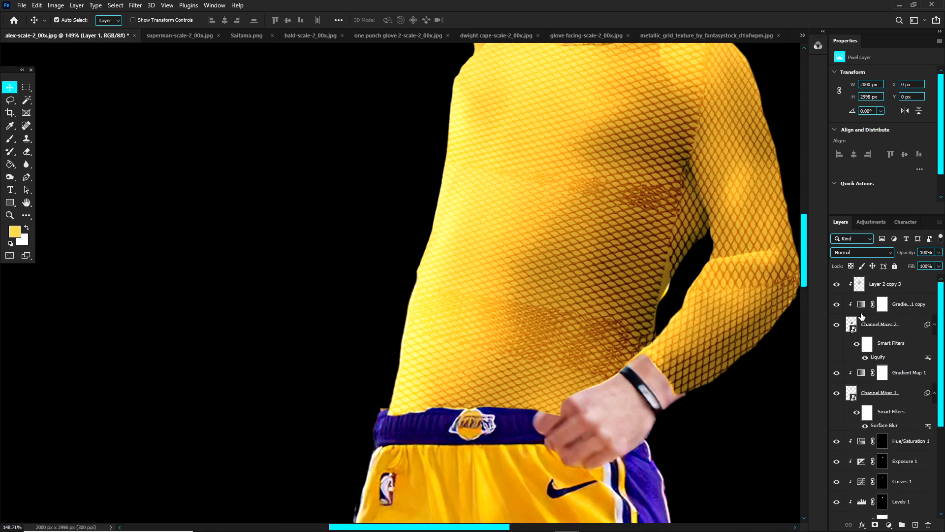
click(881, 286)
click(876, 525)
key(b)
key(d)
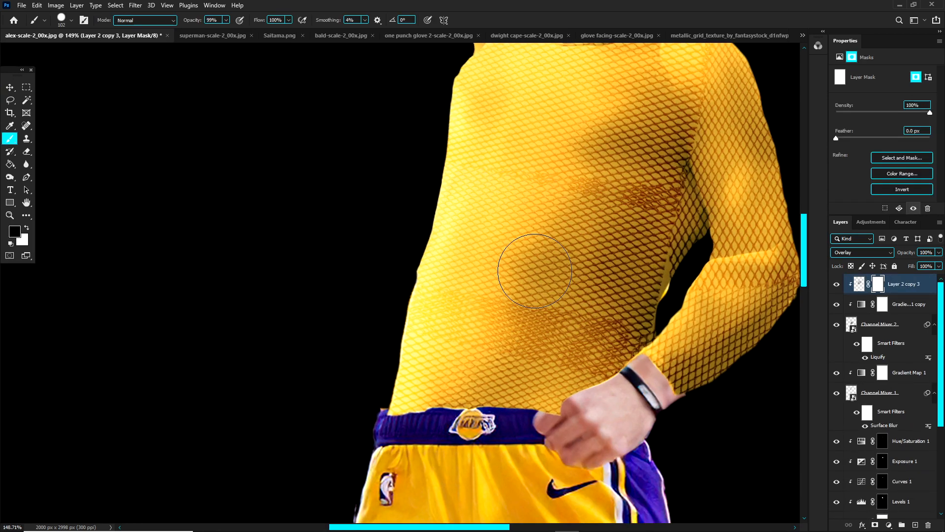
Step: Set a soft brush of about 150 px with 8% flow and fade the dark overlap bands across the waist and chest on the mask
mouse_move(373, 262)
mouse_down()
mouse_move(350, 146)
mouse_move(301, 15)
mouse_up()
click(289, 20)
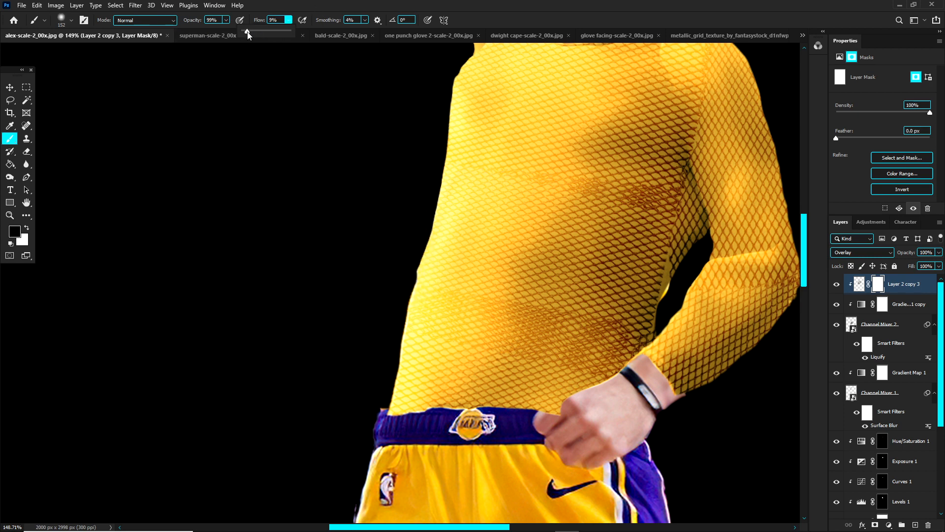
drag(248, 33, 247, 33)
mouse_move(516, 350)
mouse_down()
mouse_move(538, 365)
mouse_move(524, 347)
mouse_up()
mouse_move(524, 343)
mouse_down()
mouse_move(535, 320)
mouse_move(508, 348)
mouse_move(512, 329)
mouse_move(492, 333)
mouse_move(543, 303)
mouse_move(601, 313)
mouse_move(590, 339)
mouse_move(598, 351)
mouse_move(613, 334)
mouse_move(598, 373)
mouse_move(619, 346)
mouse_up()
mouse_move(637, 206)
mouse_down()
mouse_move(631, 187)
mouse_move(645, 179)
mouse_move(657, 215)
mouse_move(687, 254)
mouse_move(682, 290)
mouse_move(655, 298)
mouse_move(670, 255)
mouse_up()
scroll(649, 264, down, 6)
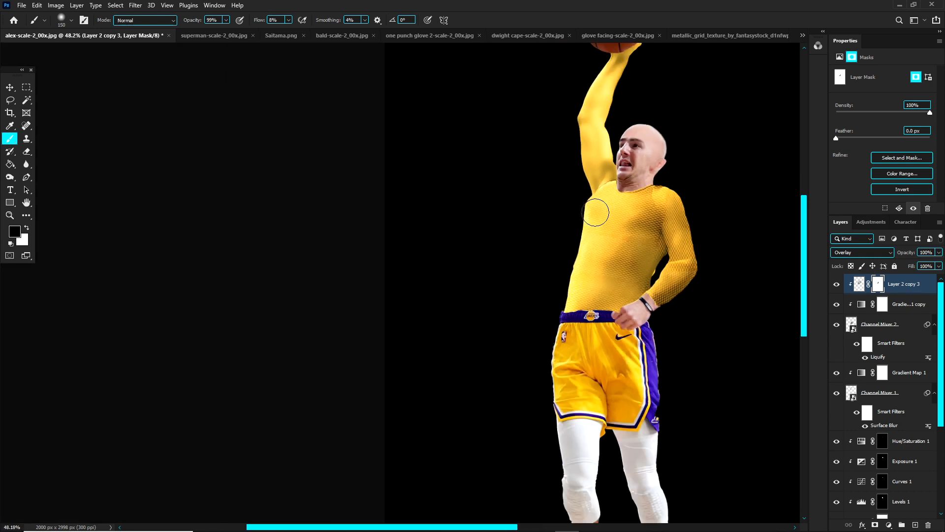
Step: Reduce the merged grid layer's fill to 26% and select the layer's texture instead of its mask
scroll(631, 236, up, 2)
click(939, 265)
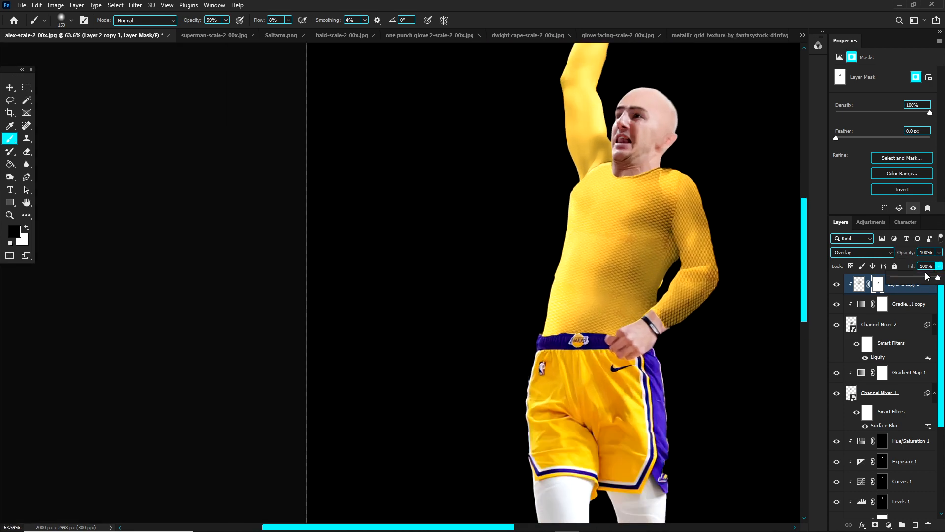
drag(938, 276, 914, 278)
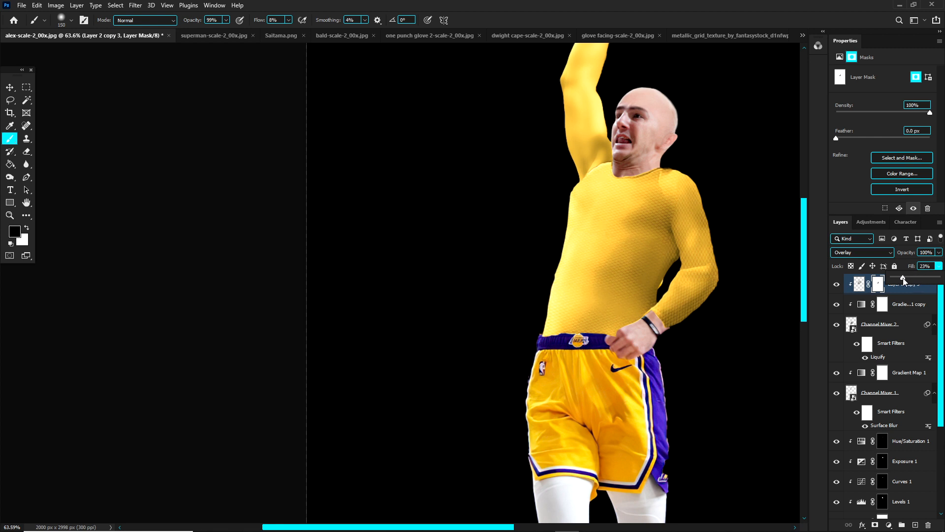
scroll(603, 197, down, 4)
scroll(621, 173, up, 8)
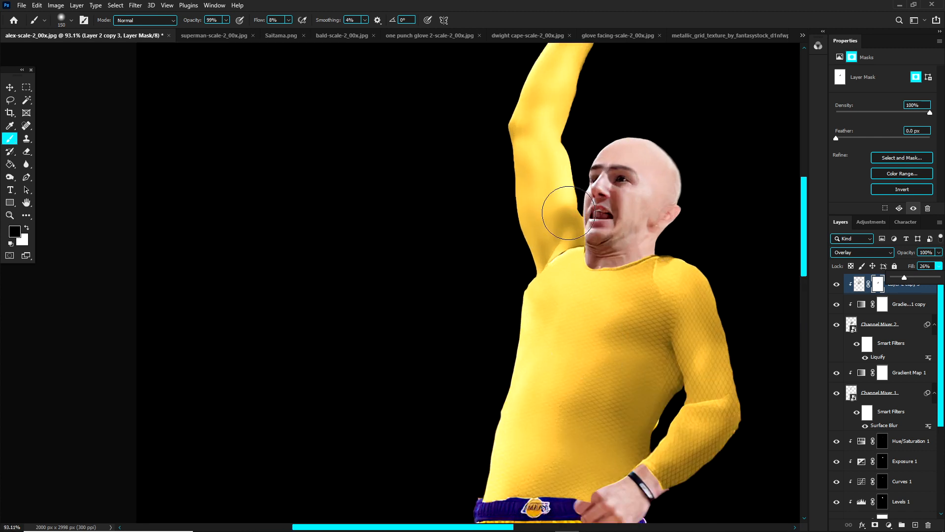
click(859, 284)
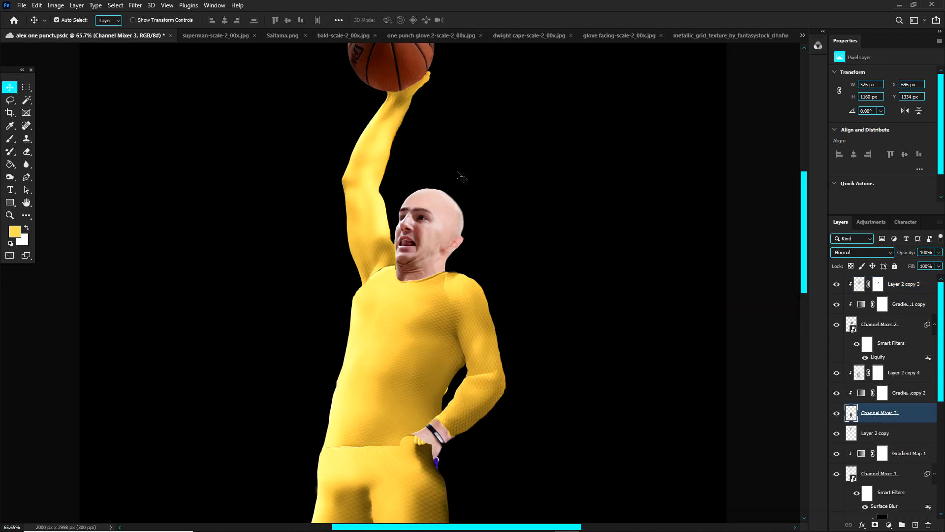
scroll(457, 173, down, 4)
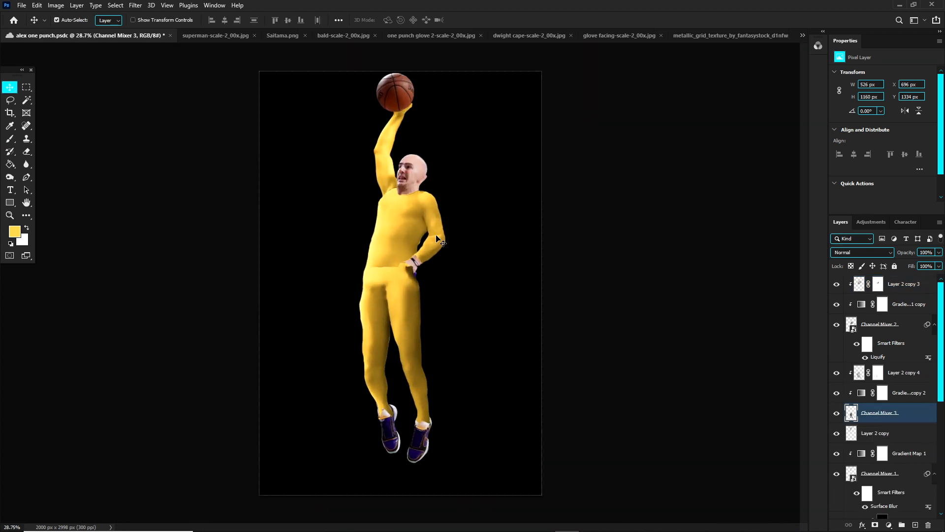
Step: Examine the collar and zipper on the Saitama reference image and return to the composite
scroll(407, 180, up, 4)
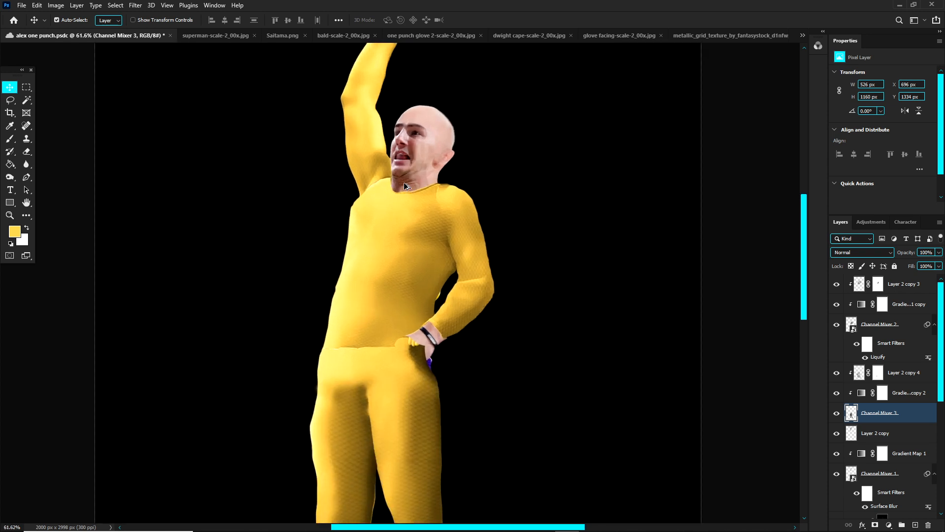
click(281, 36)
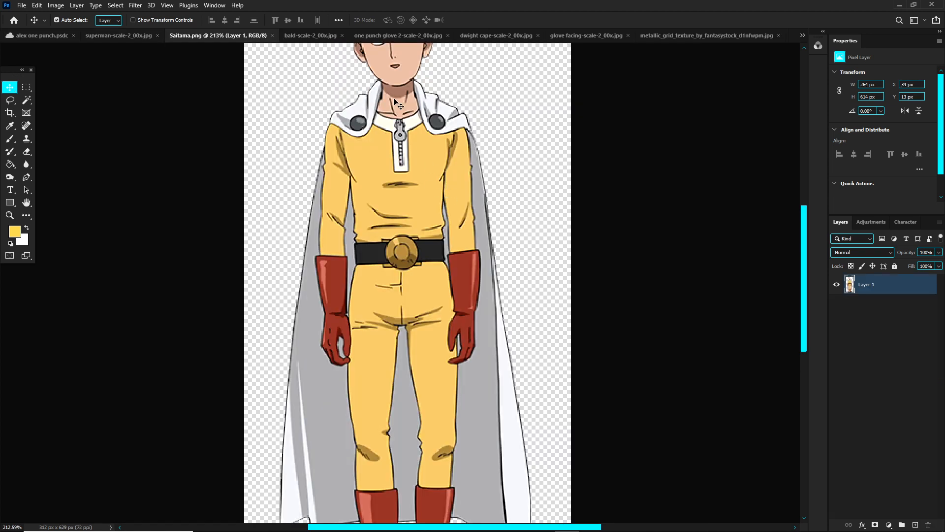
click(48, 35)
Step: Switch to the one punch man shirt image and start outlining the white zip collar with the Pen tool
click(803, 35)
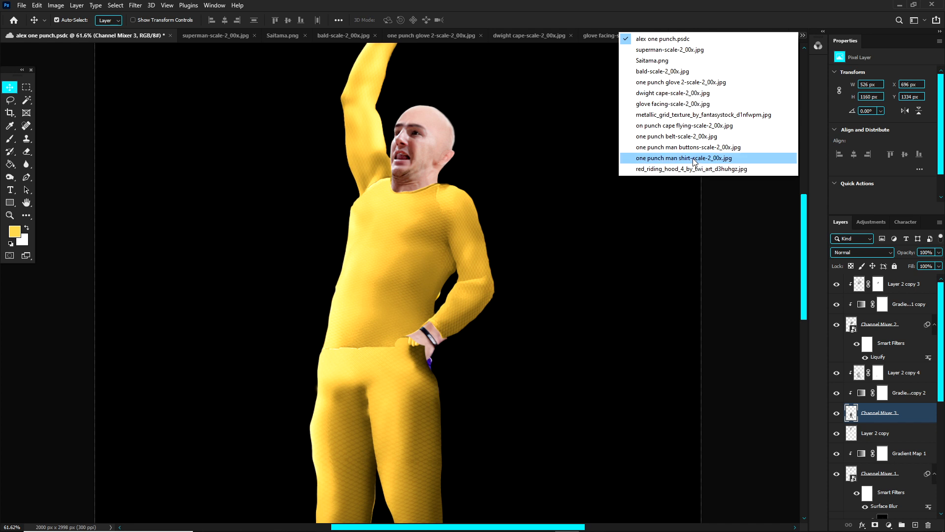
click(693, 158)
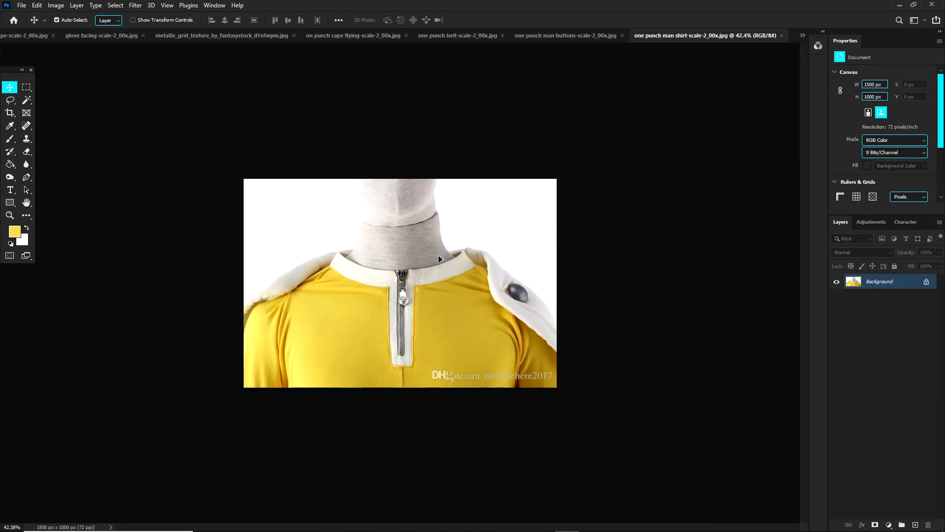
scroll(425, 316, up, 3)
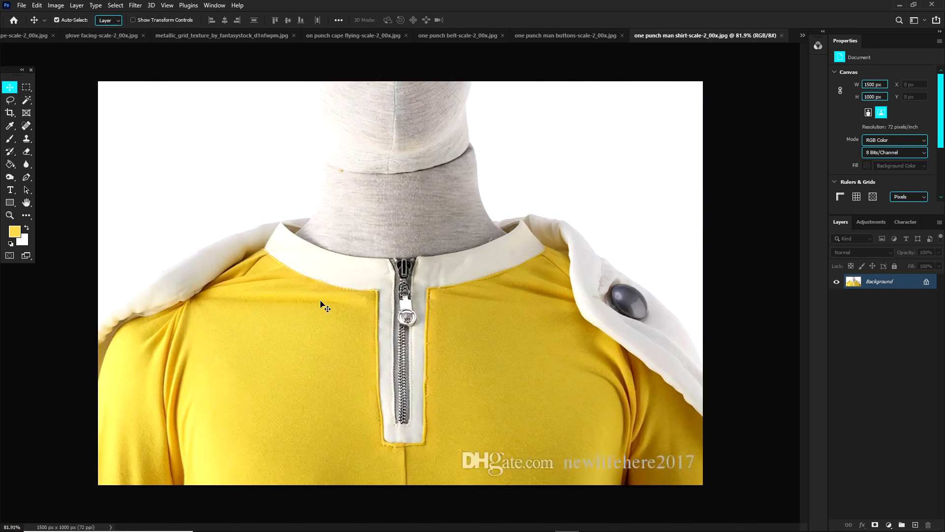
click(27, 177)
scroll(362, 408, up, 2)
click(384, 466)
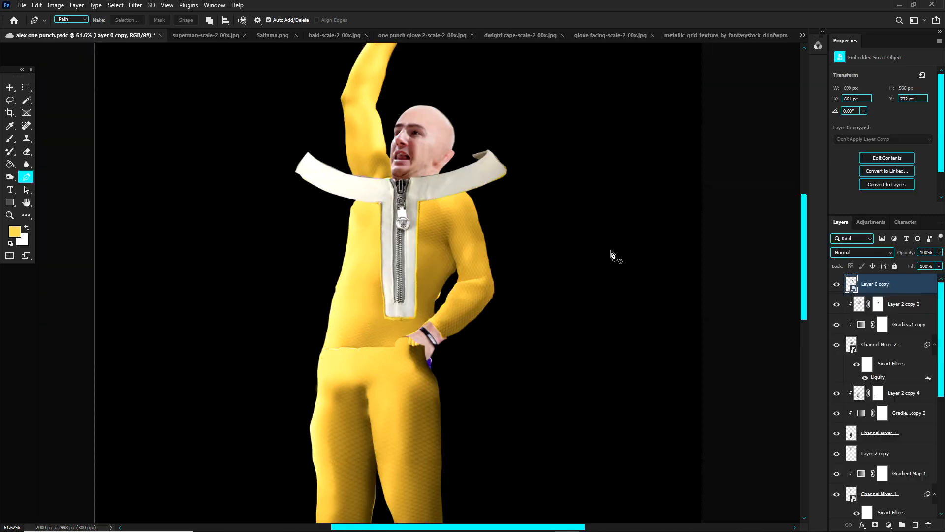
Step: Scale the zip collar cutout to about 51%, rotate it about 6°, and position it at the player's neck
scroll(417, 199, up, 2)
key(ctrl+t)
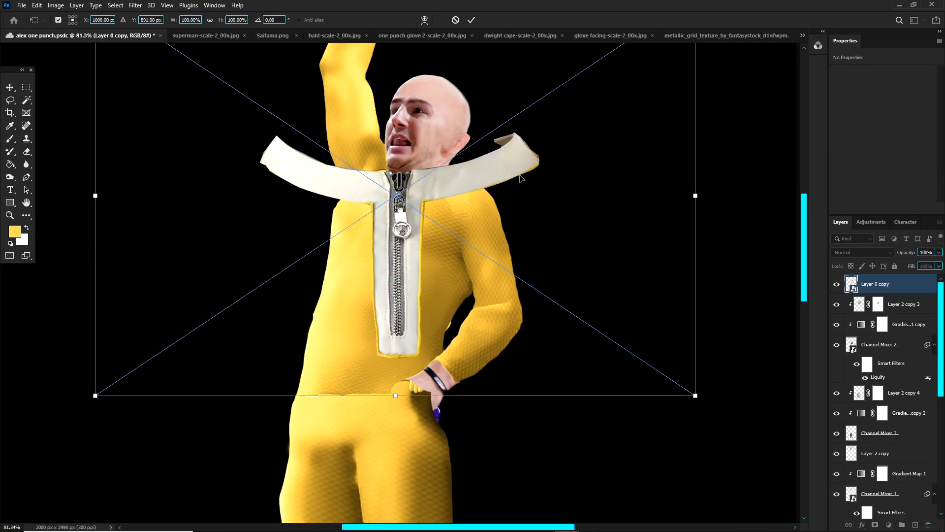
drag(680, 199, 399, 199)
drag(519, 187, 516, 216)
drag(341, 196, 493, 201)
scroll(456, 172, up, 3)
Step: Distort the zip collar's corners so it slants with the chest, reposition it at the neck base, and apply the transform
right_click(448, 178)
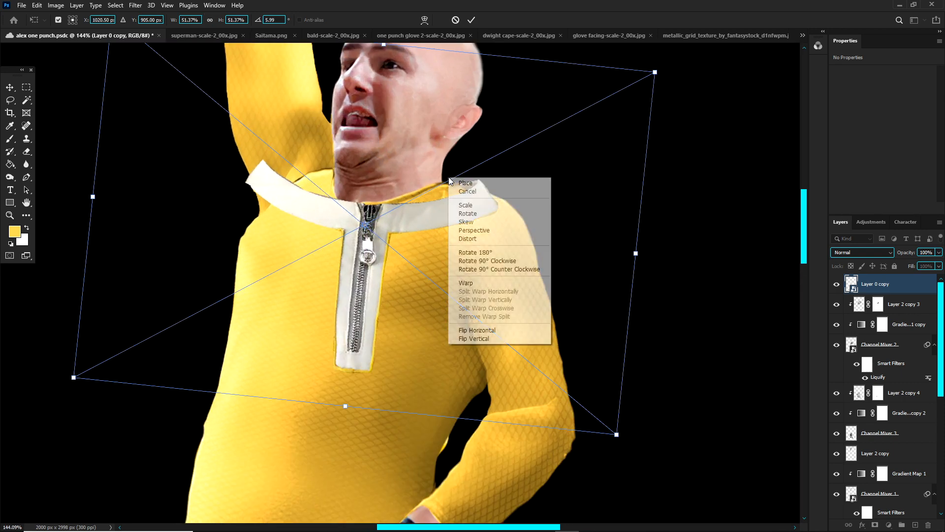
click(472, 239)
scroll(320, 197, down, 2)
drag(178, 73, 223, 108)
drag(153, 319, 199, 278)
drag(219, 115, 271, 138)
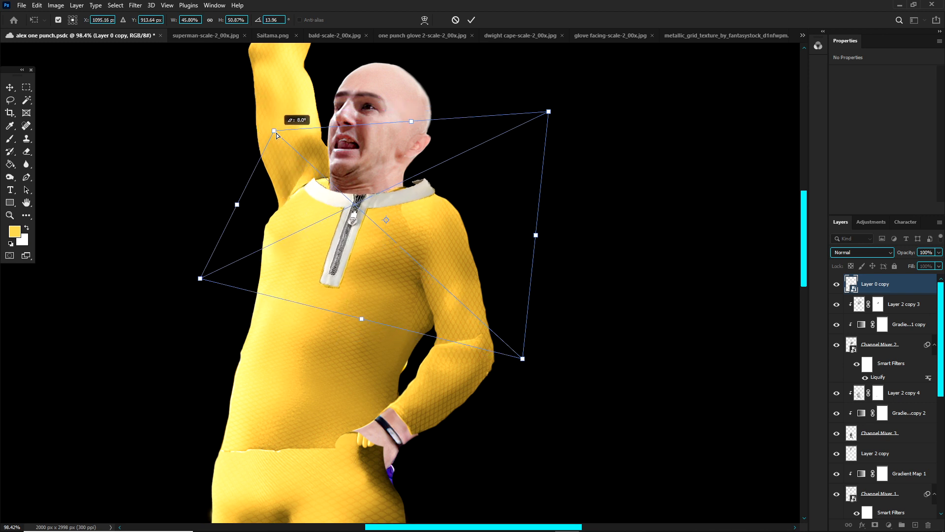
drag(515, 349, 493, 344)
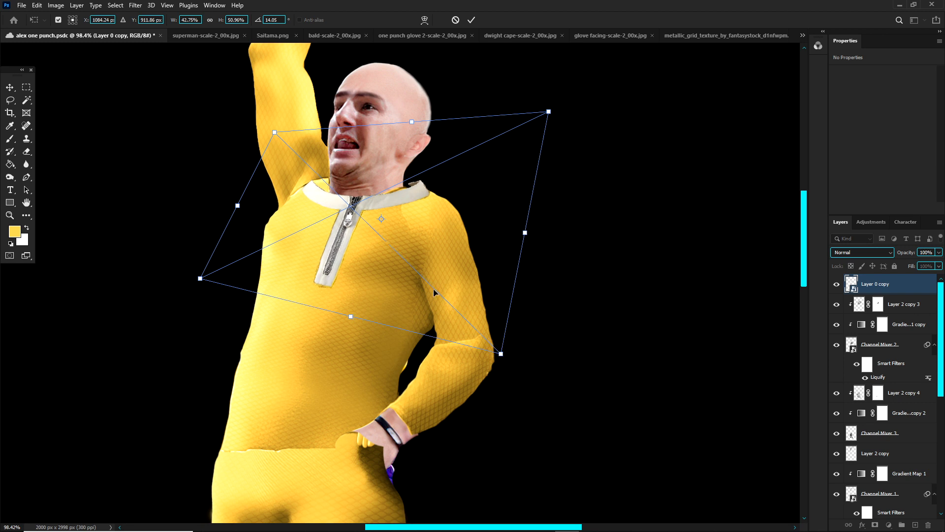
mouse_move(274, 132)
mouse_down()
mouse_move(298, 130)
mouse_move(279, 122)
mouse_move(289, 132)
mouse_up()
drag(376, 208, 359, 217)
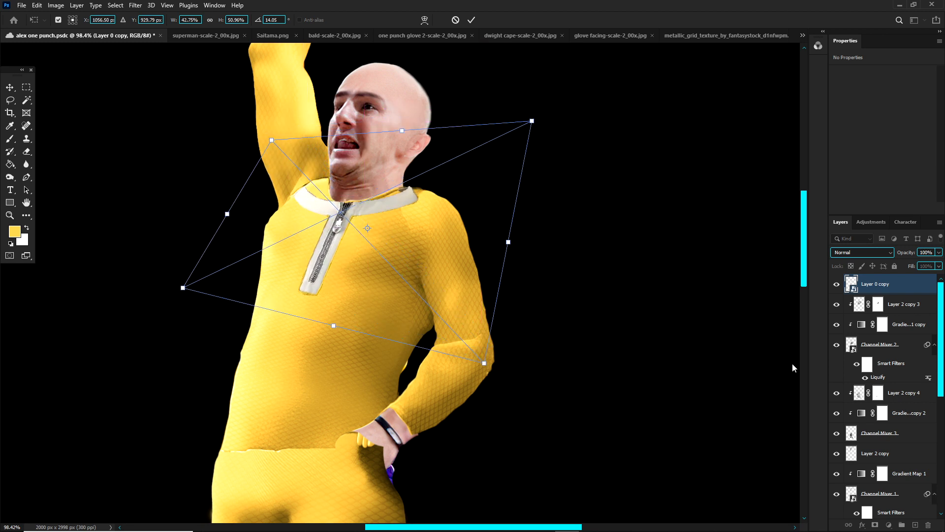
key(Return)
Step: Transform the zip collar again, shrinking it to about 32% width and 41% height around the neckline
key(ctrl+t)
drag(532, 121, 464, 152)
drag(422, 191, 460, 170)
scroll(355, 167, up, 4)
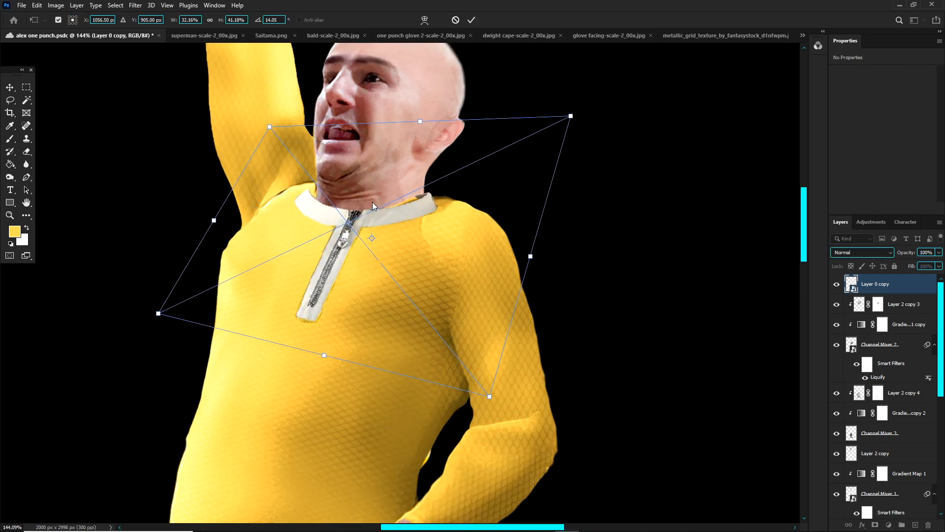
Step: Warp the zip collar so the neckband wraps around the neck base and the zip strip curves along the chest, and apply it
right_click(373, 203)
click(407, 307)
drag(348, 223, 331, 223)
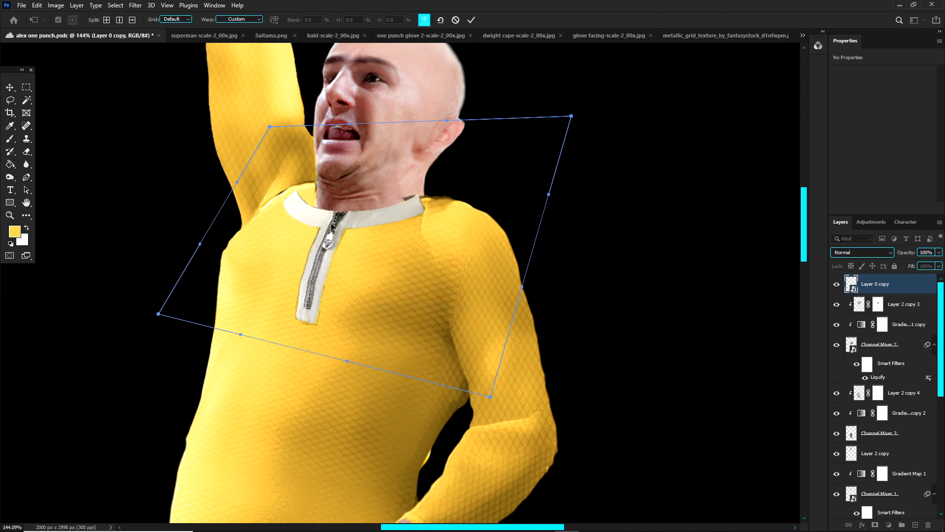
drag(259, 187, 277, 182)
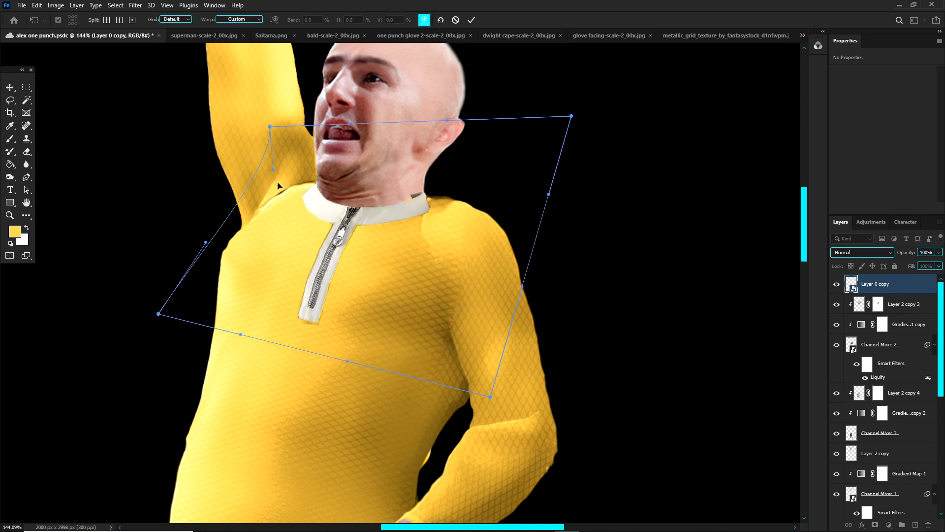
drag(366, 211, 352, 215)
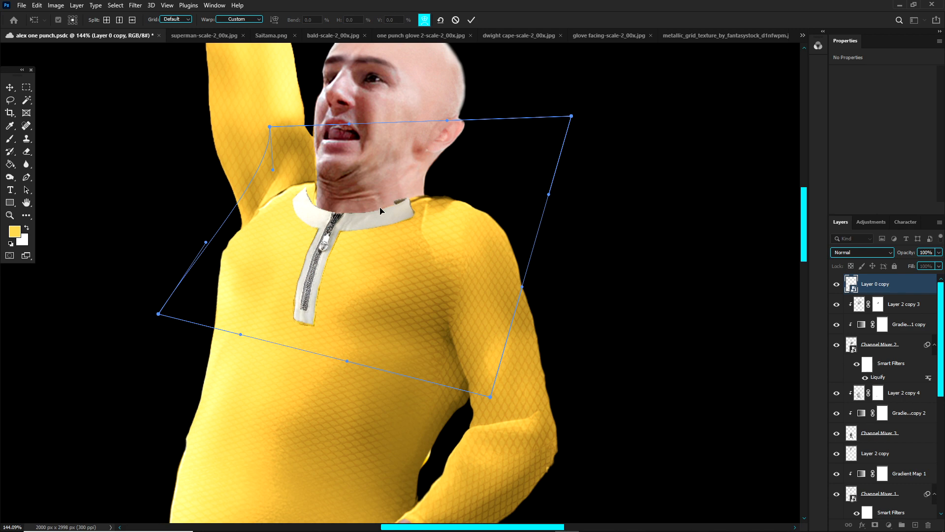
drag(306, 326, 299, 313)
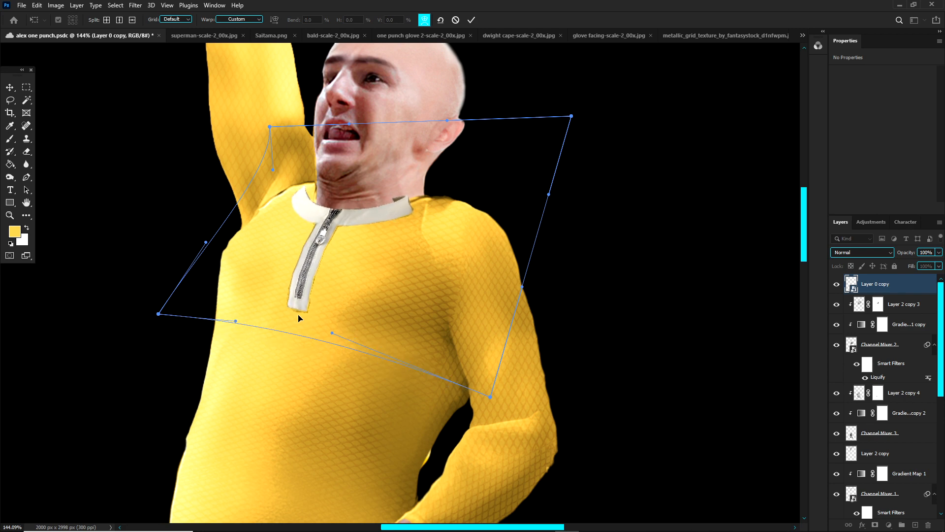
click(892, 291)
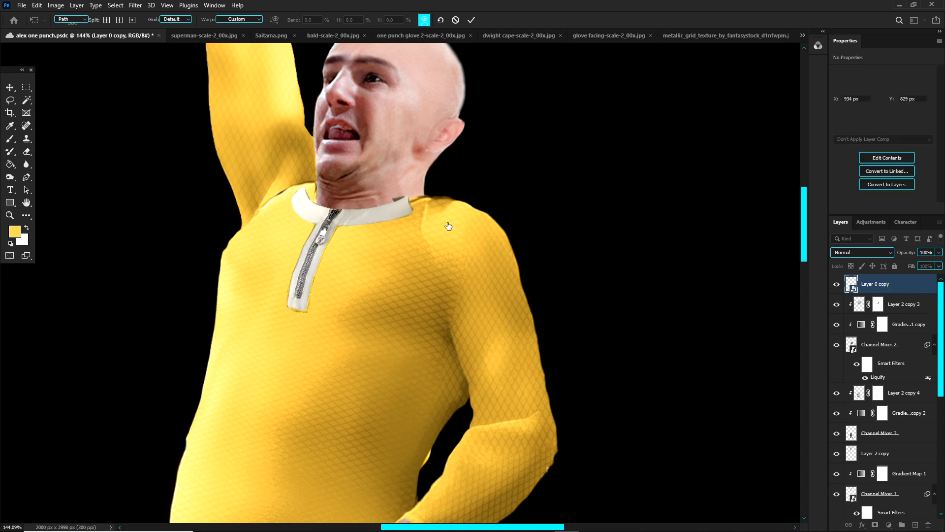
Step: Save the composite document and dismiss the automatic preset syncing notice
scroll(404, 204, down, 5)
scroll(368, 192, up, 4)
scroll(419, 231, up, 3)
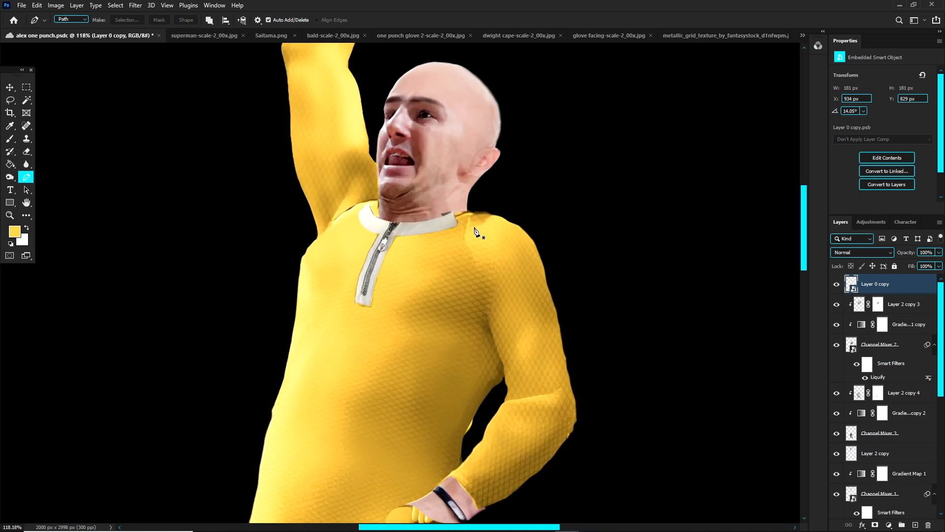
key(ctrl+s)
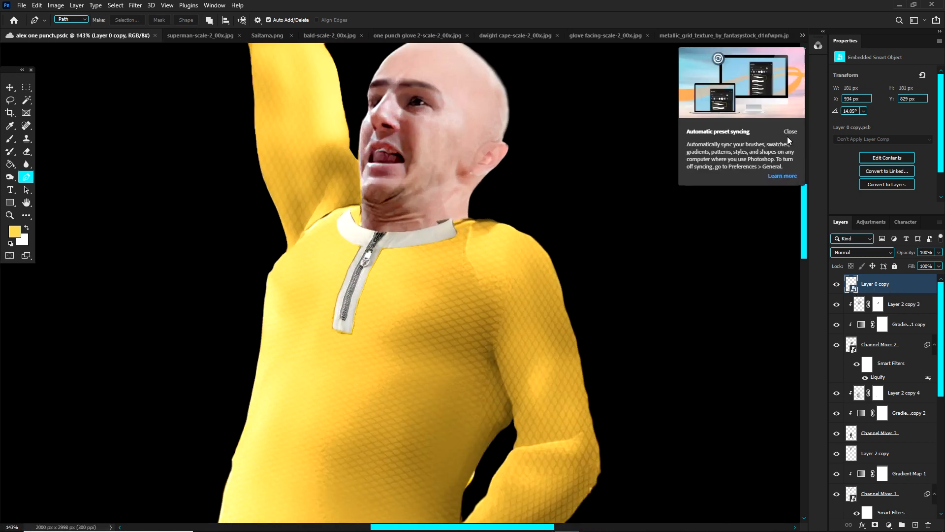
click(790, 132)
Step: Rename the Channel Mixer 2 shirt layer as top and the collar layer Layer 0 copy as zipper
key(v)
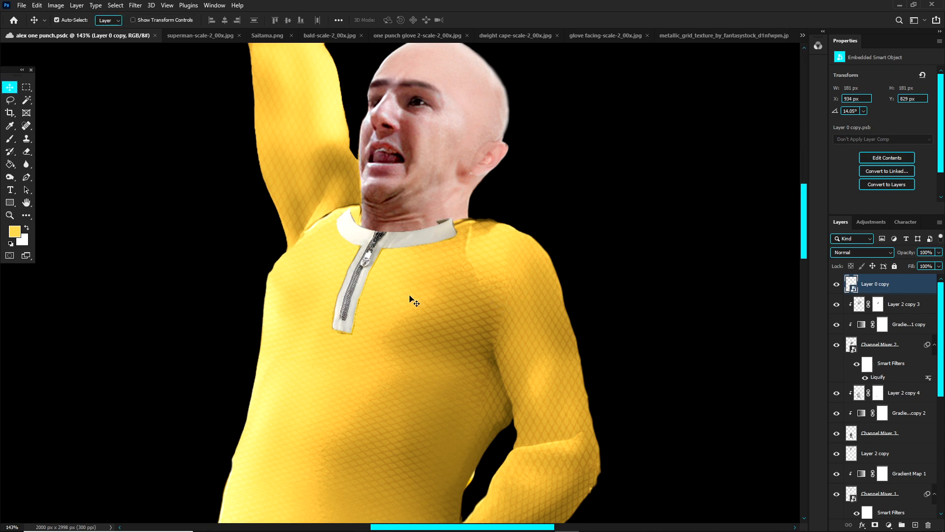
click(412, 298)
click(838, 346)
click(839, 346)
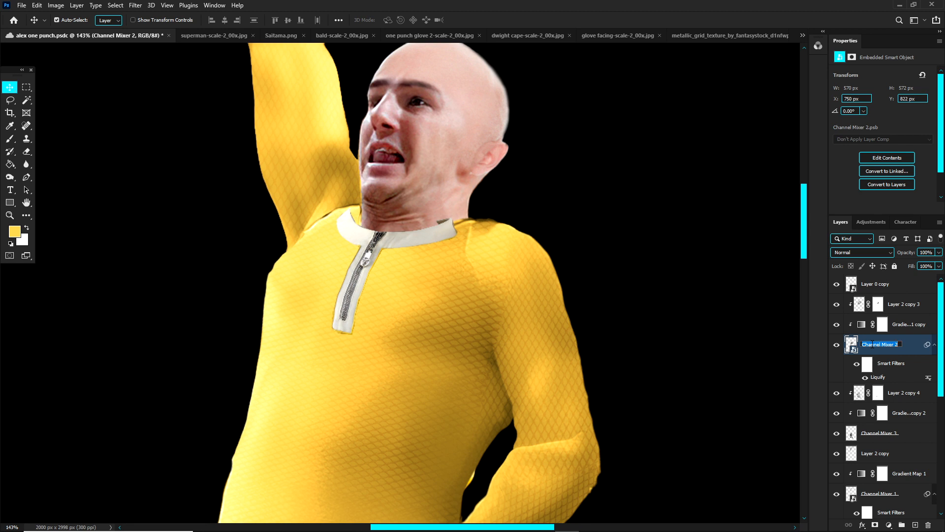
text(top)
key(Return)
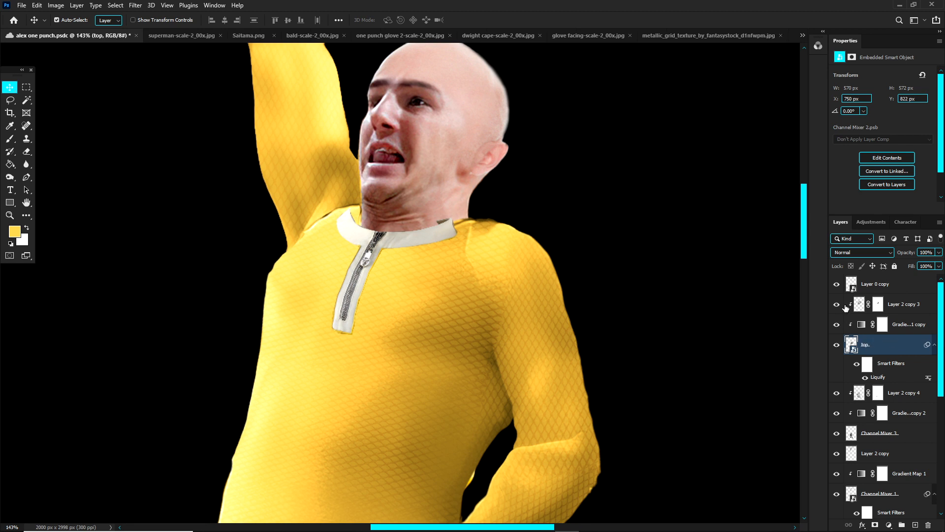
double_click(881, 285)
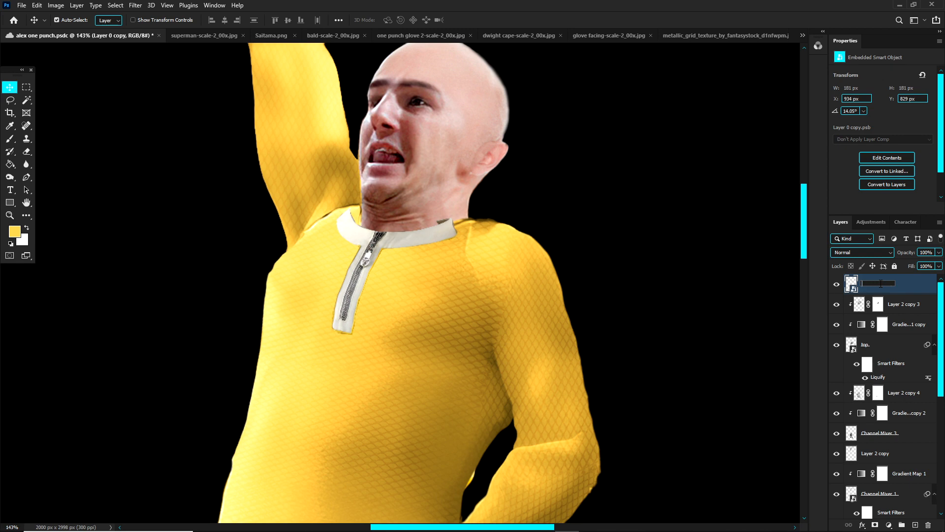
text(zipper)
key(Return)
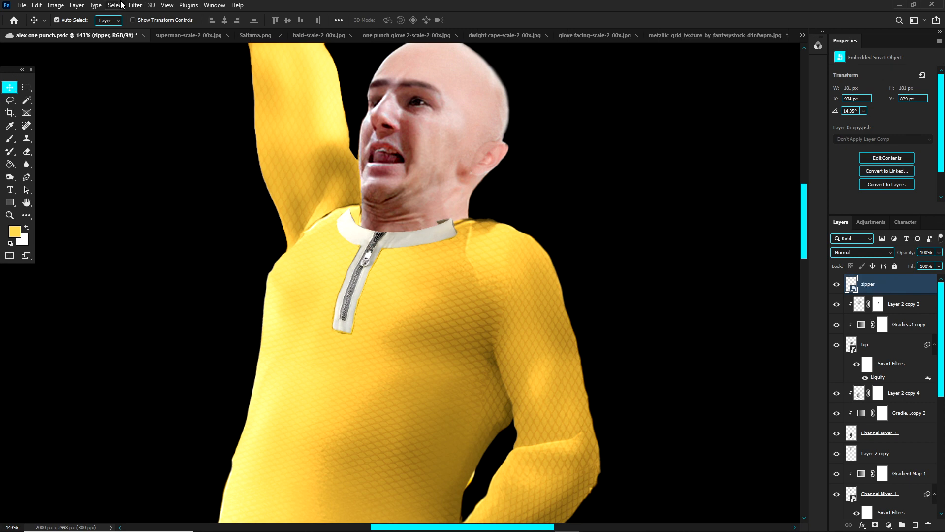
Step: Open the zipper layer in Liquify and use only the top layer as the backdrop
click(135, 5)
click(147, 99)
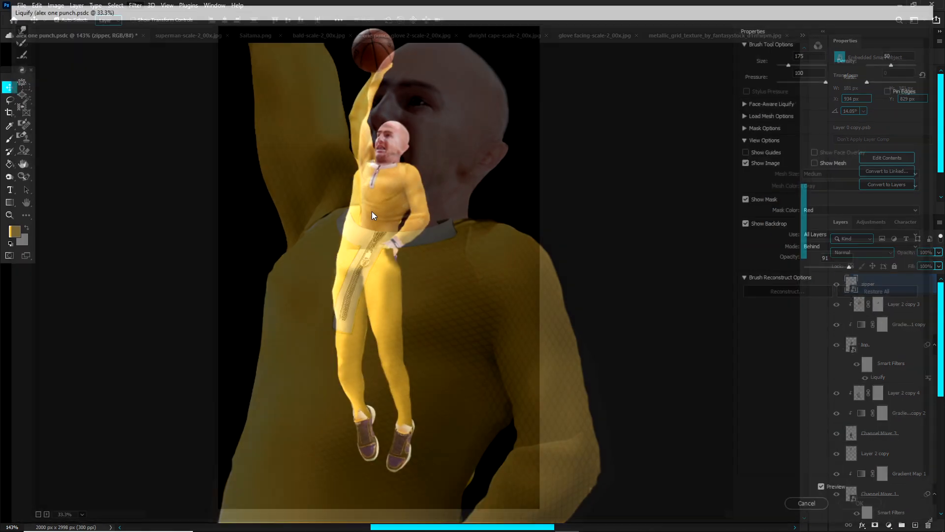
scroll(357, 182, up, 14)
scroll(353, 174, up, 3)
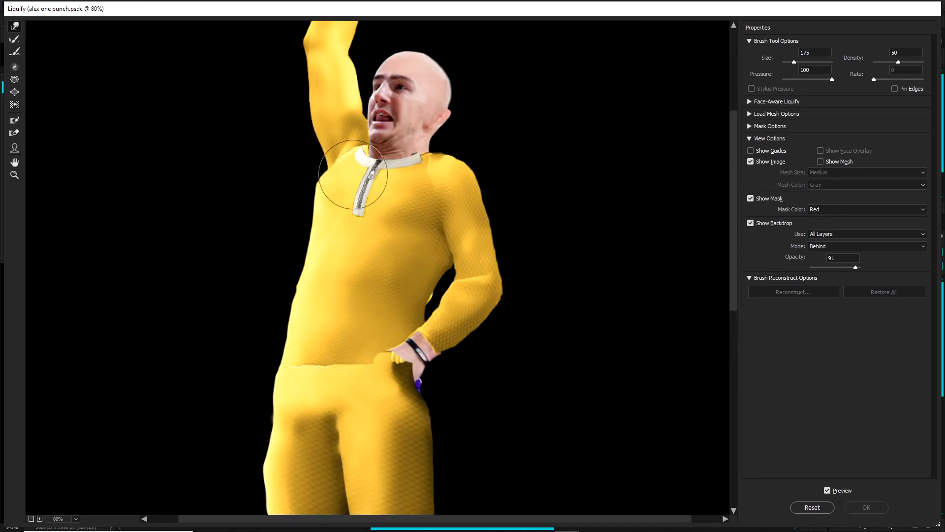
scroll(353, 174, up, 4)
click(823, 235)
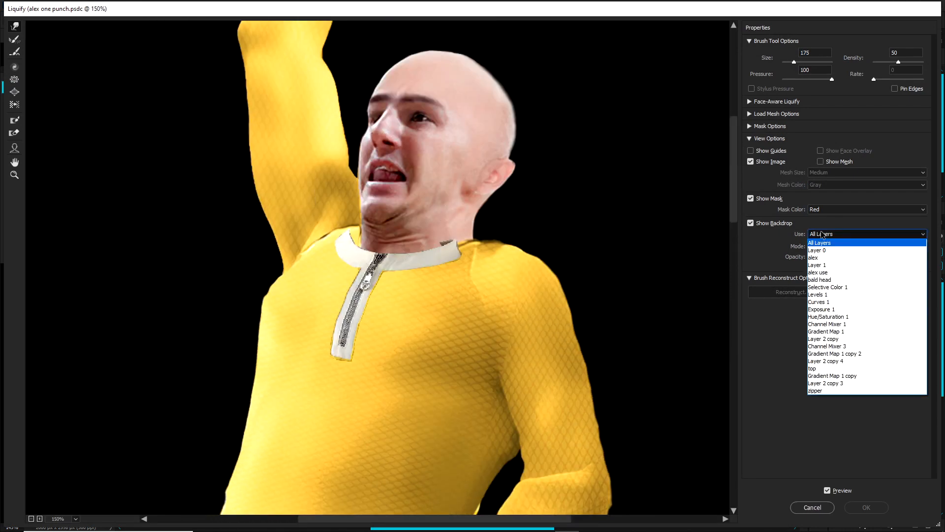
click(815, 368)
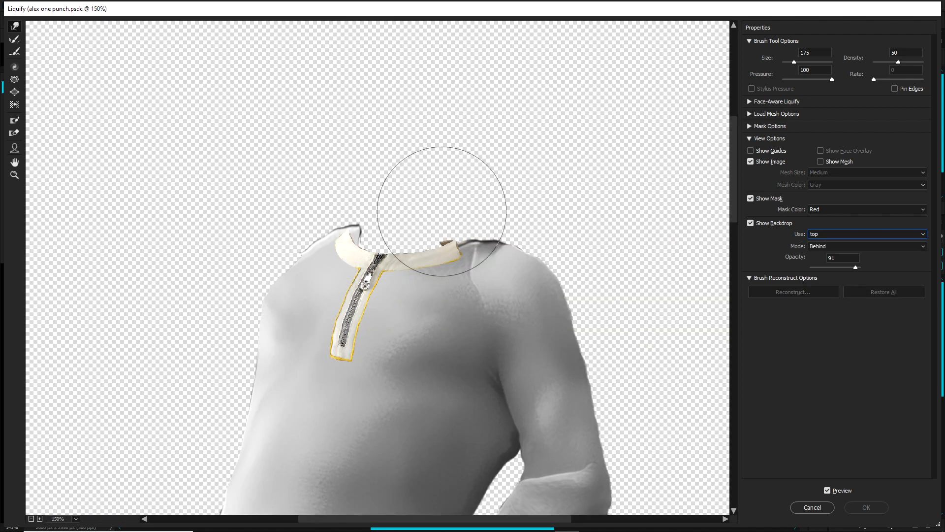
Step: Push the collar's right end outward with a size 150 brush and its left end in to the neckline at size 100
scroll(442, 212, up, 2)
key(bracketleft)
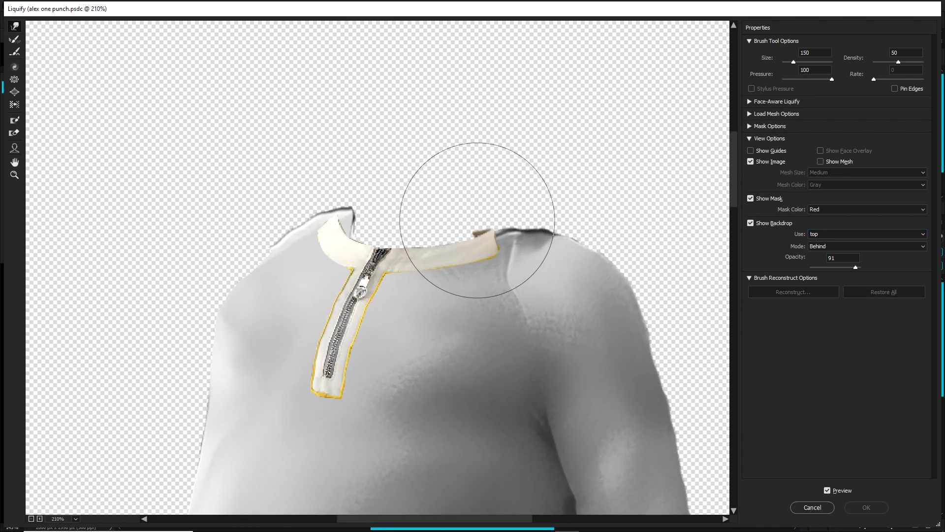
mouse_move(478, 220)
mouse_down()
mouse_move(471, 199)
mouse_move(503, 211)
mouse_up()
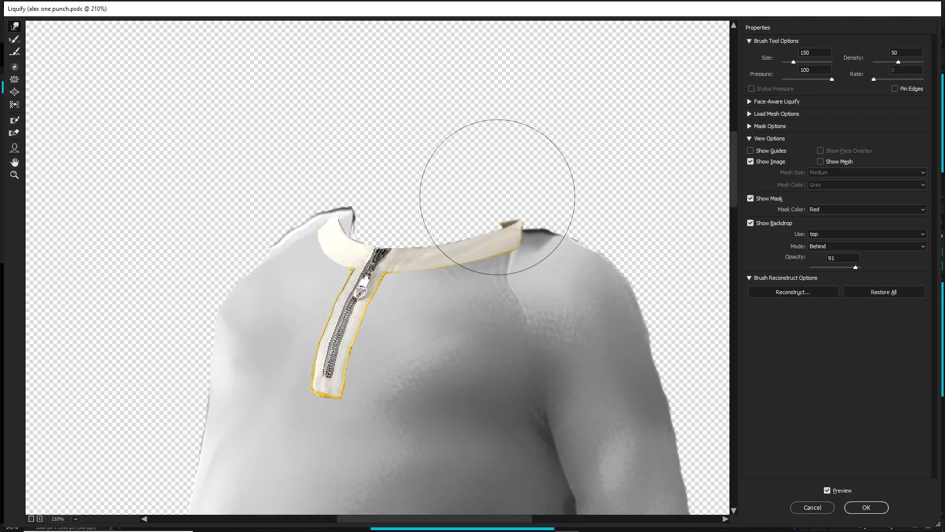
key(bracketleft)
key(bracketleft)
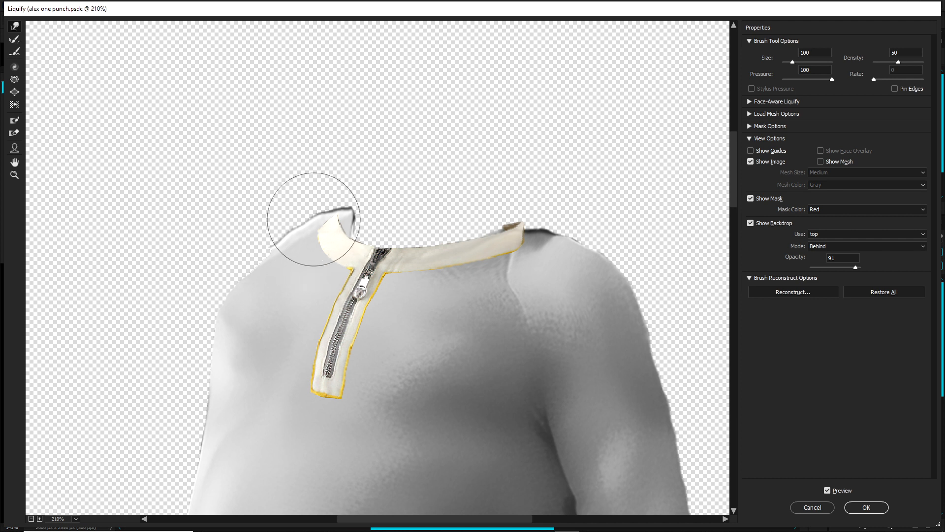
drag(314, 219, 353, 214)
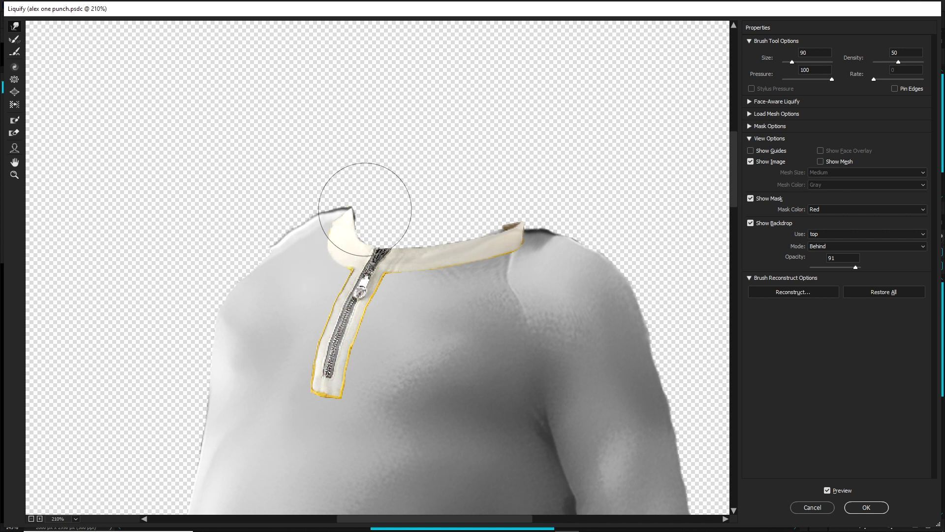
Step: Refine the collar's left curve and nudge the lower zip strip and right end with smaller brushes, compare the preview, and apply Liquify
key(bracketleft)
key(bracketleft)
key(bracketleft)
key(bracketleft)
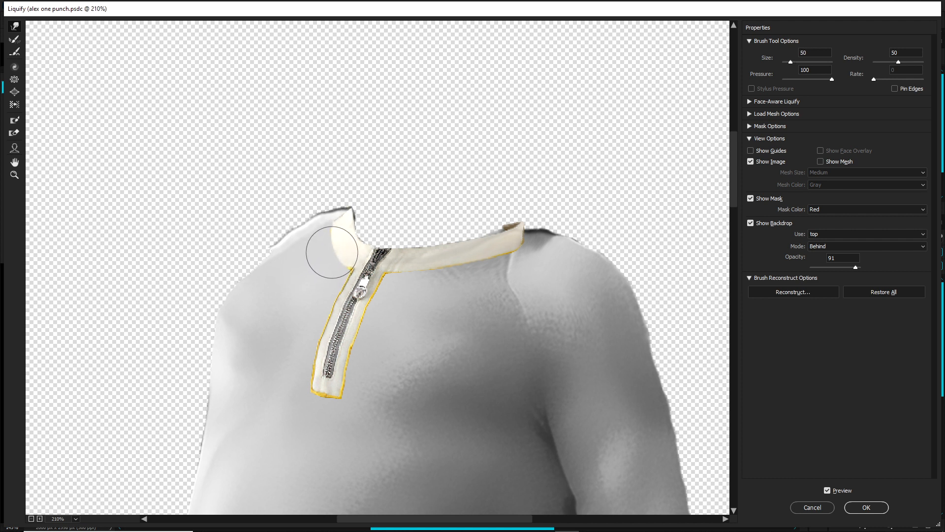
key(bracketright)
key(bracketright)
key(bracketright)
key(bracketright)
drag(319, 373, 351, 390)
drag(510, 233, 510, 231)
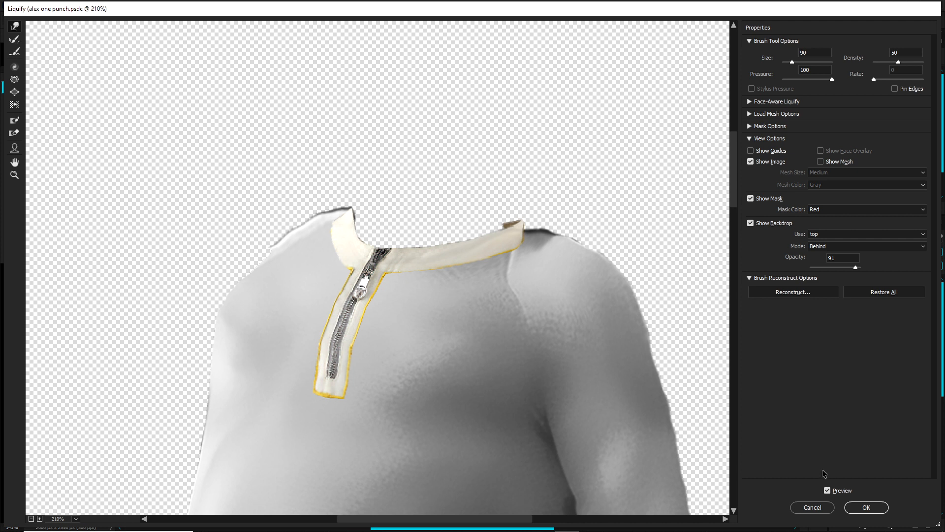
key(p)
key(p)
key(p)
key(p)
click(866, 506)
Step: Liquify the zipper layer again, pushing the collar's right tip up around the neck with a size 90 brush, and apply it
scroll(413, 235, down, 5)
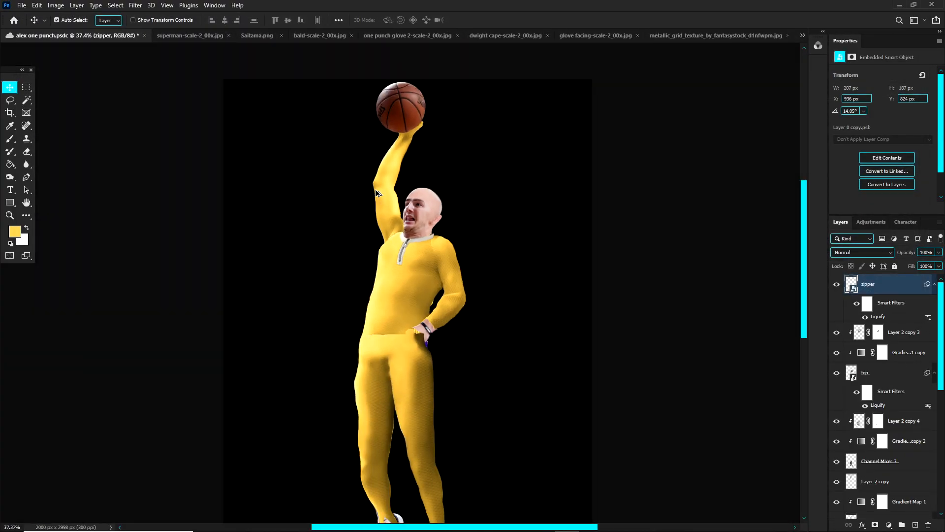
scroll(344, 149, down, 1)
scroll(399, 184, up, 6)
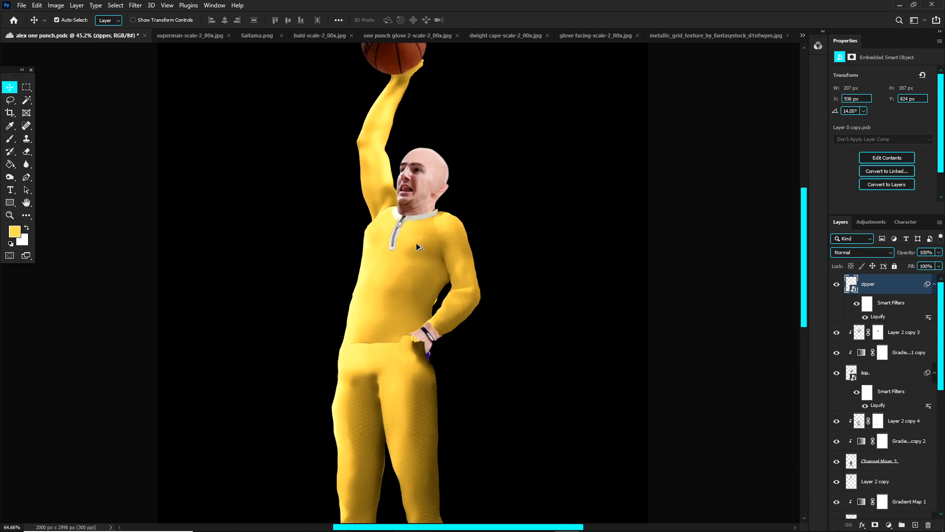
scroll(442, 226, up, 5)
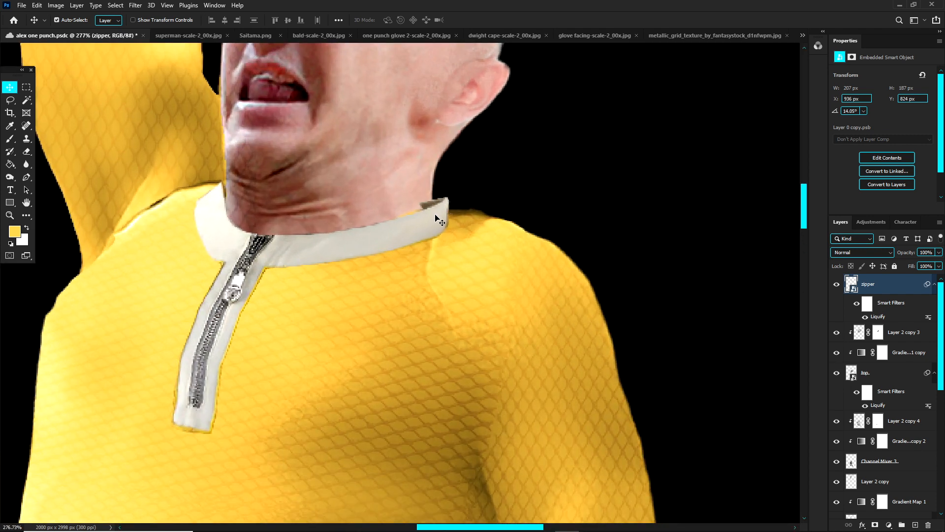
drag(435, 212, 444, 209)
key(ctrl+z)
key(ctrl+shift+x)
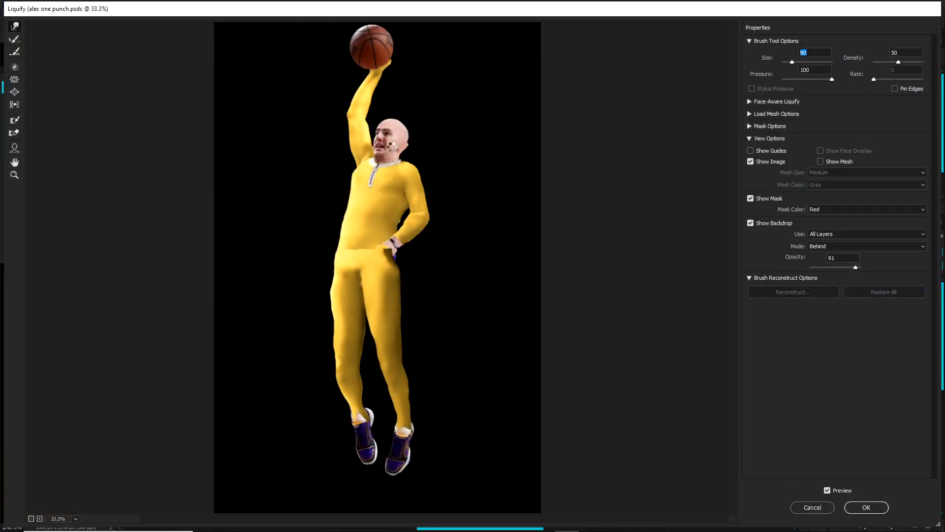
scroll(393, 143, up, 5)
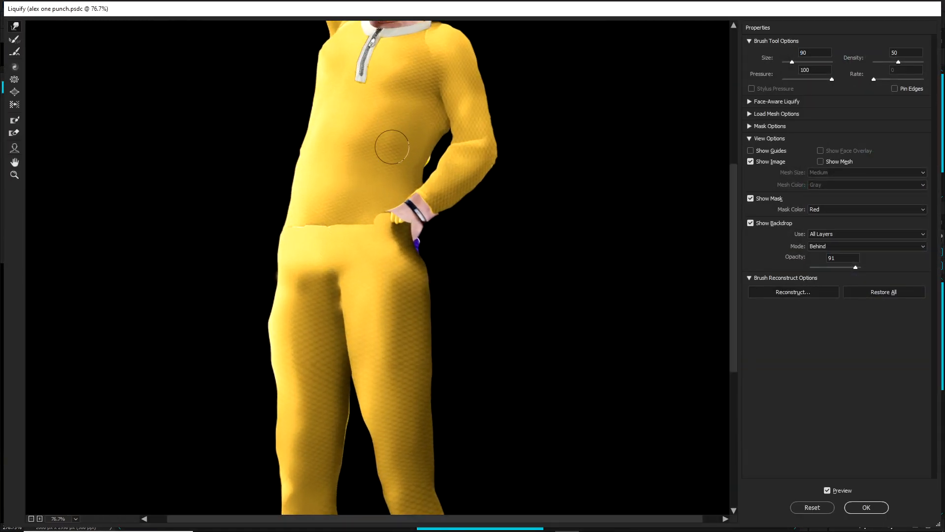
scroll(387, 126, up, 6)
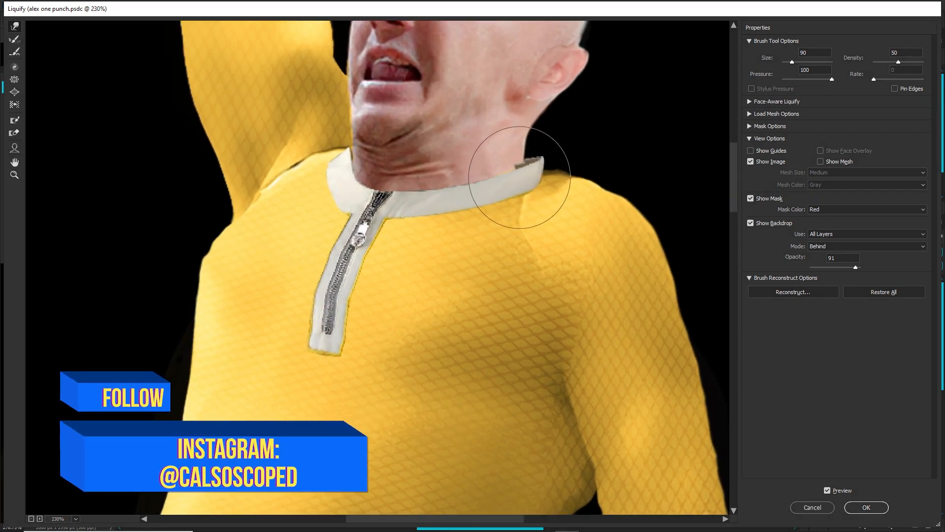
drag(520, 178, 519, 173)
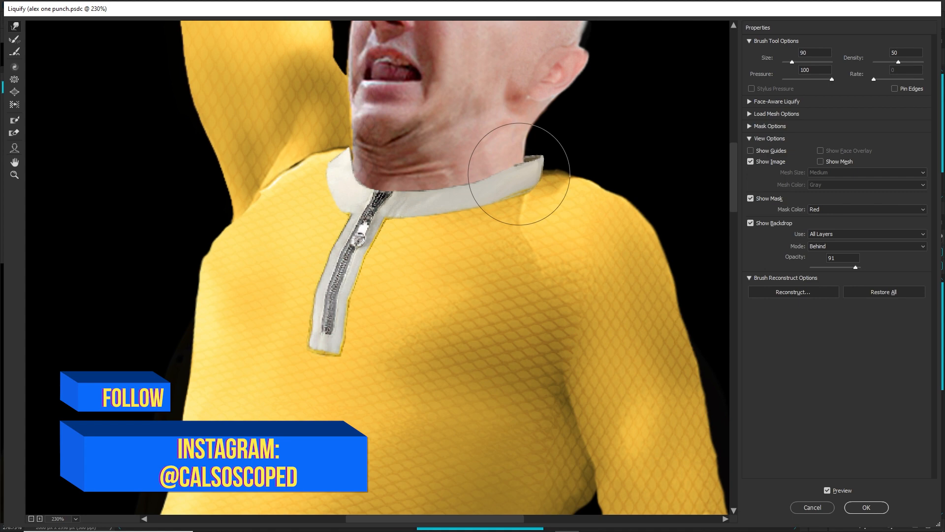
click(867, 507)
Step: Review the full figure and switch to the on punch cape flying image to examine how the white cape attaches and flows
scroll(510, 313, down, 10)
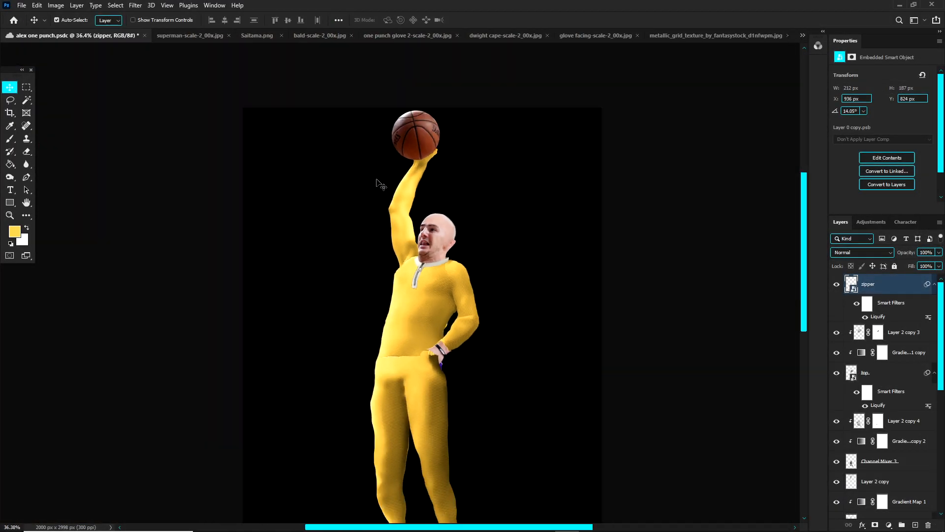
scroll(416, 166, up, 1)
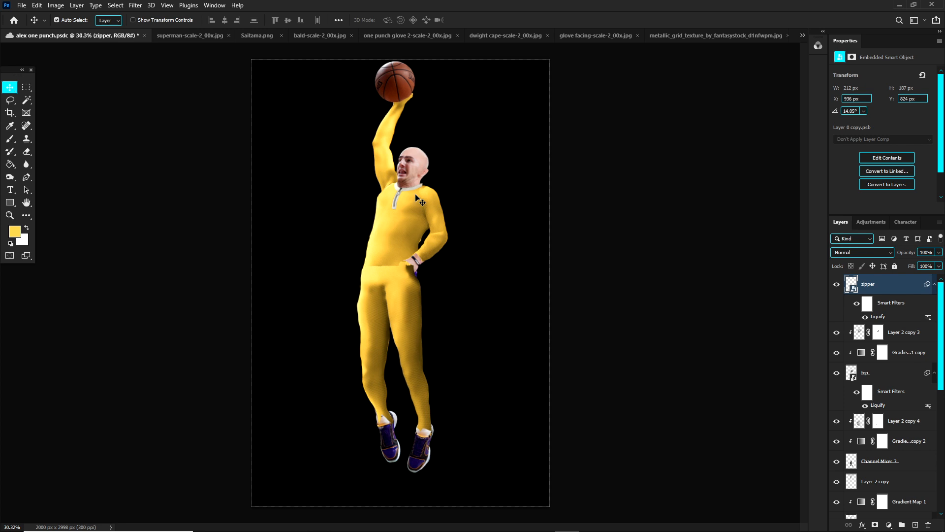
key(ctrl+shift+Tab)
scroll(280, 256, up, 2)
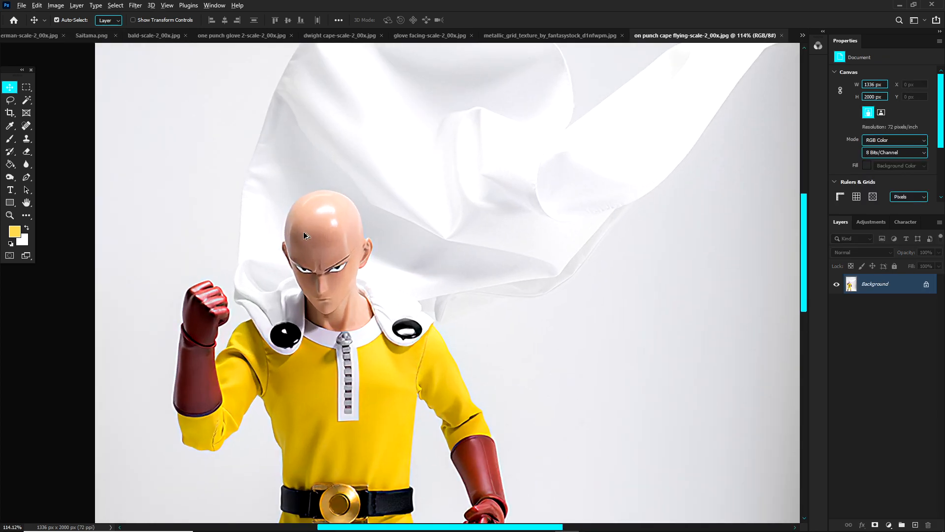
scroll(304, 236, down, 1)
scroll(374, 215, up, 1)
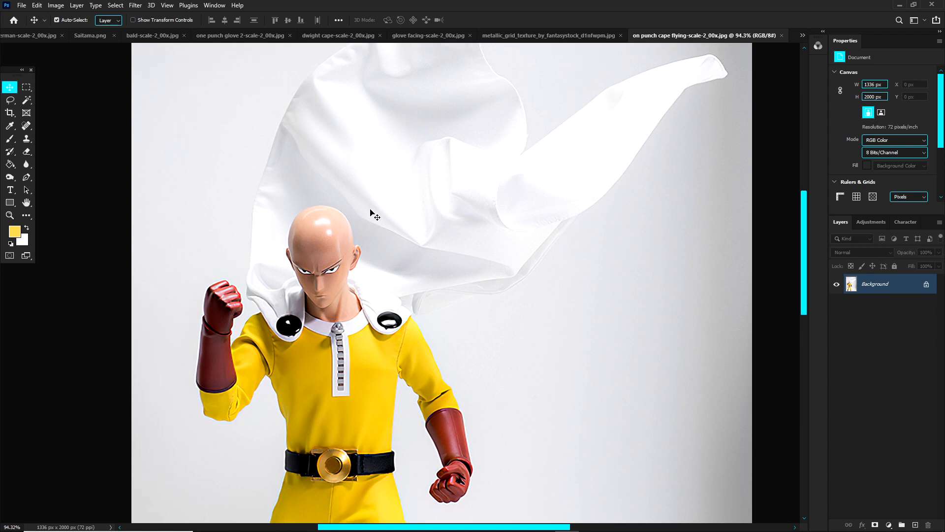
scroll(345, 213, down, 1)
scroll(362, 236, up, 2)
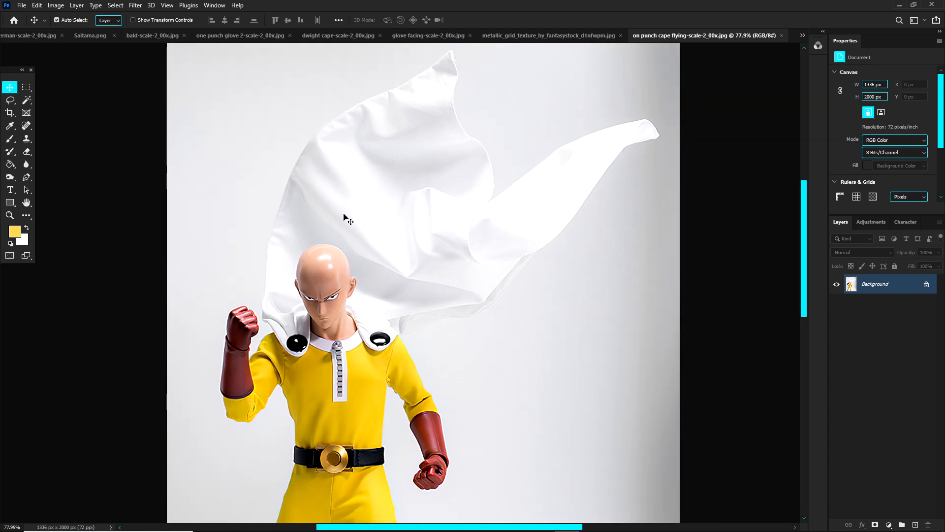
scroll(293, 318, up, 2)
scroll(303, 317, up, 2)
scroll(298, 276, down, 1)
scroll(459, 202, down, 1)
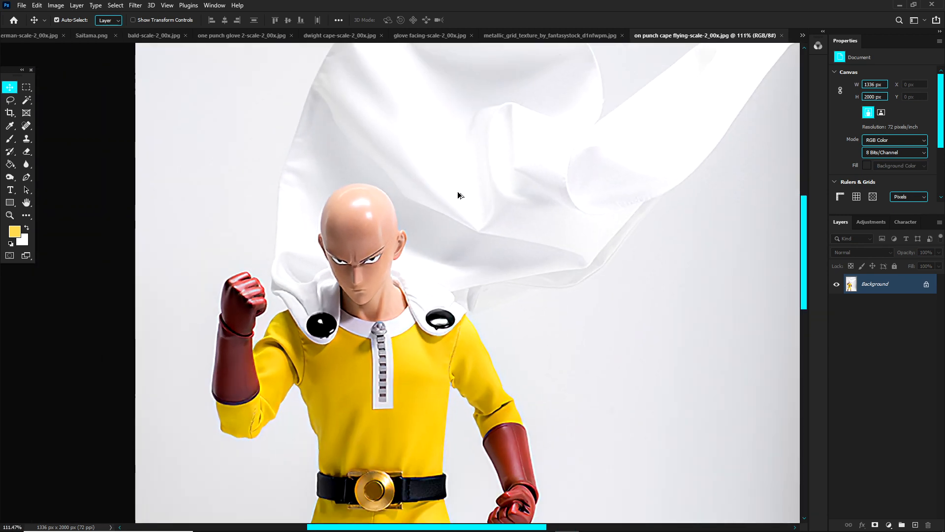
Step: Examine how the cape flows in the on punch cape flying image and compare it with the dwight cape reference
scroll(469, 209, up, 1)
scroll(521, 206, down, 1)
scroll(506, 196, down, 1)
scroll(514, 189, down, 1)
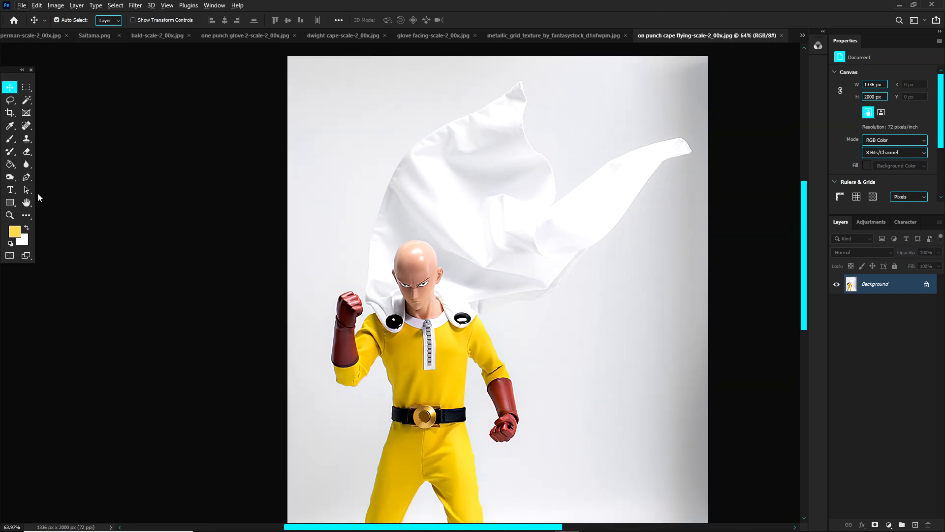
click(339, 37)
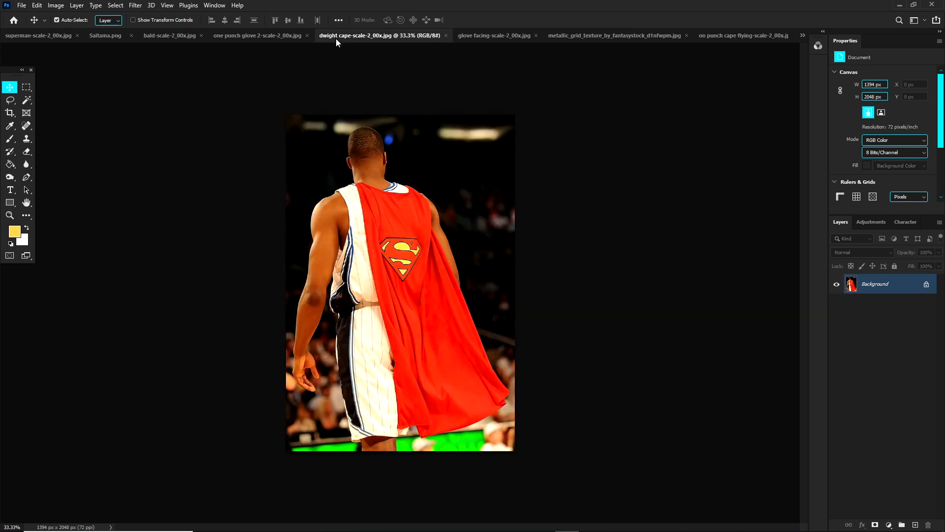
click(761, 34)
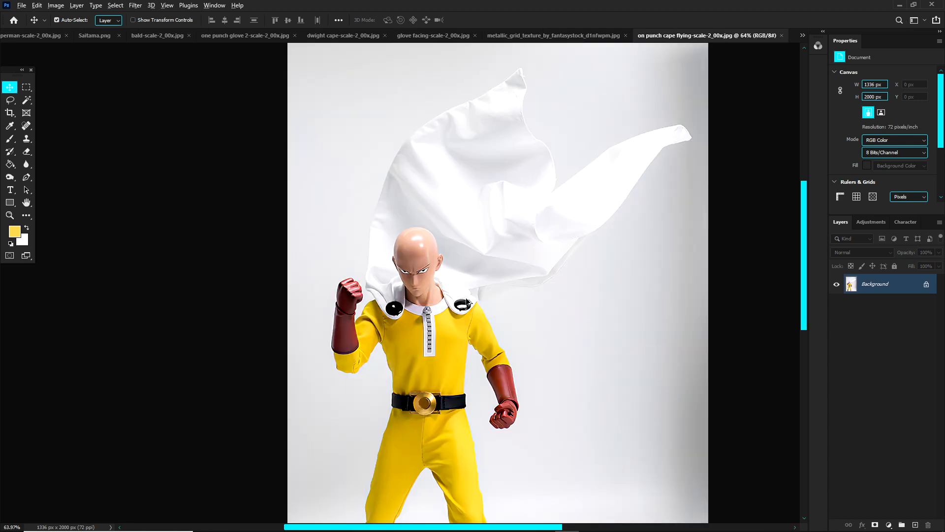
Step: Start tracing the white cape's outline with the Pen tool at the lower edge of the shoulder flap beside the raised fist
scroll(468, 303, up, 3)
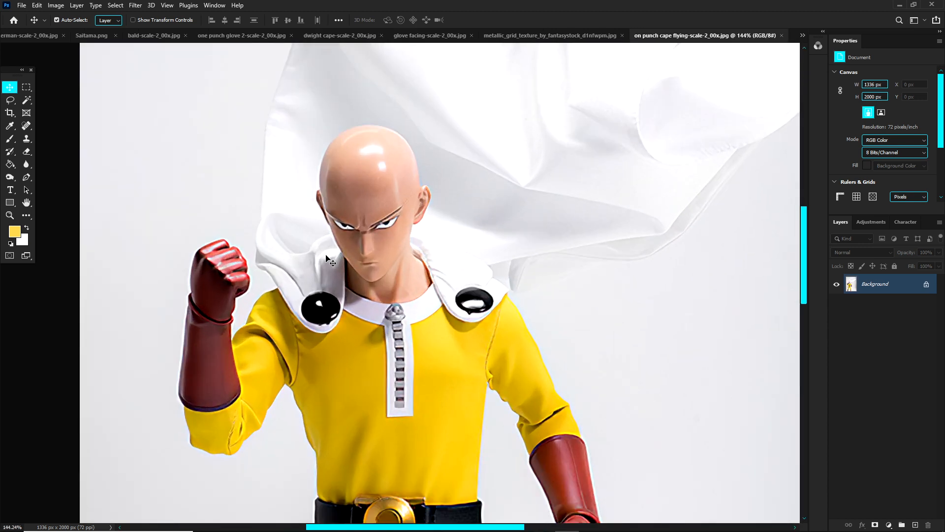
click(27, 176)
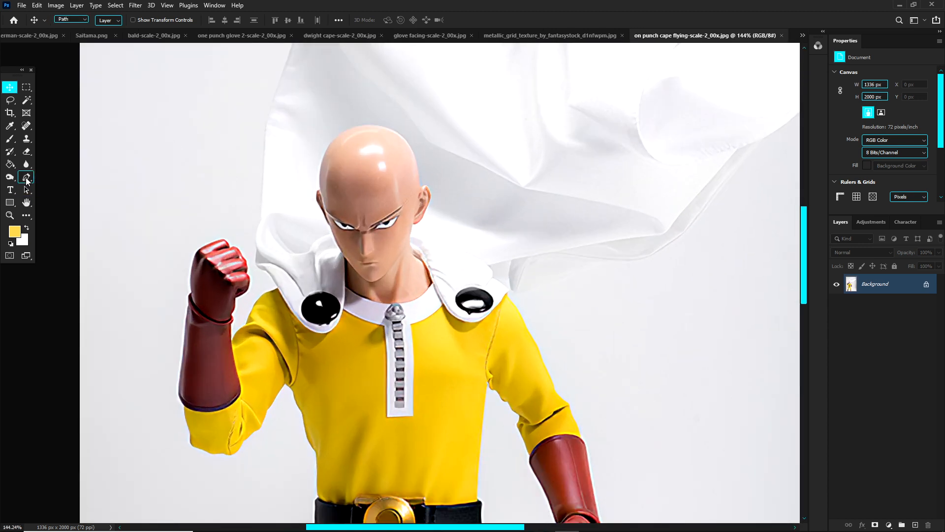
click(302, 325)
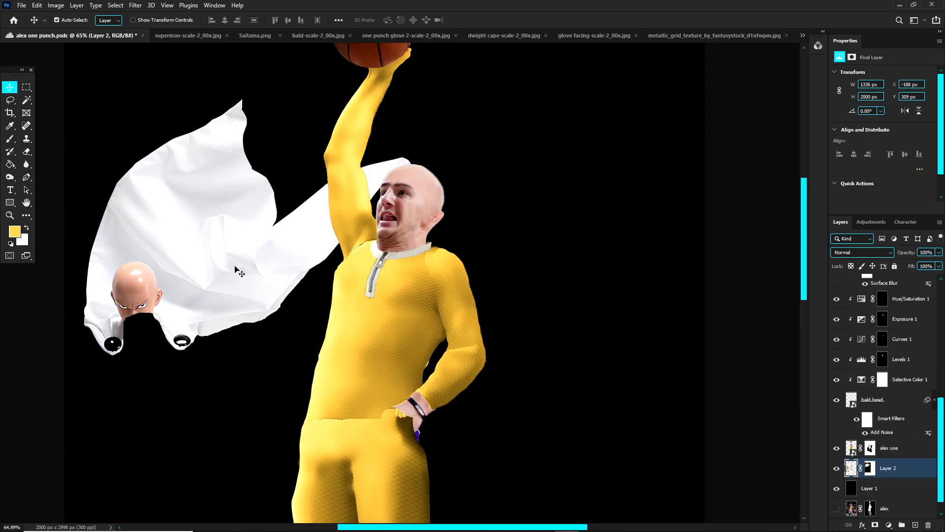
Step: Move the cut-out cape on Layer 2 behind the player's head and shoulders and try a free transform on it
drag(239, 273, 406, 211)
scroll(301, 237, down, 3)
key(ctrl)
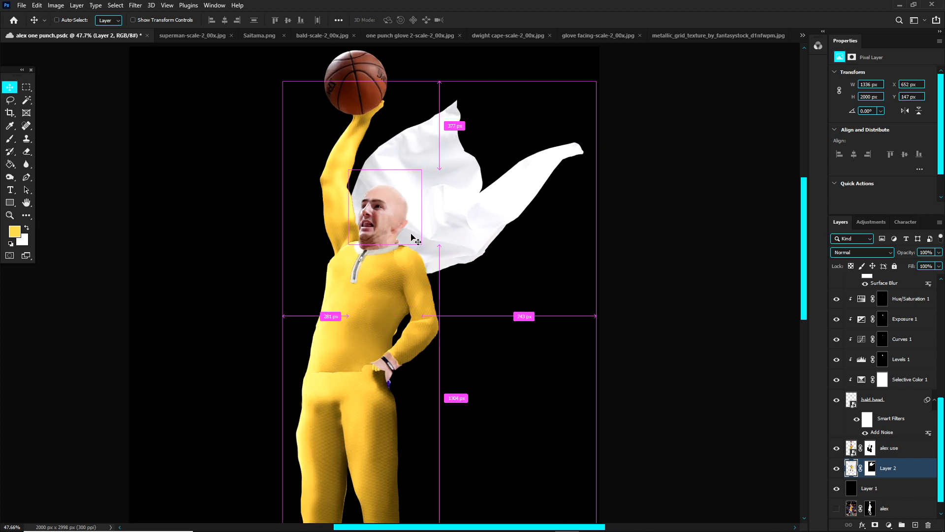
key(ctrl+t)
right_click(464, 177)
click(433, 184)
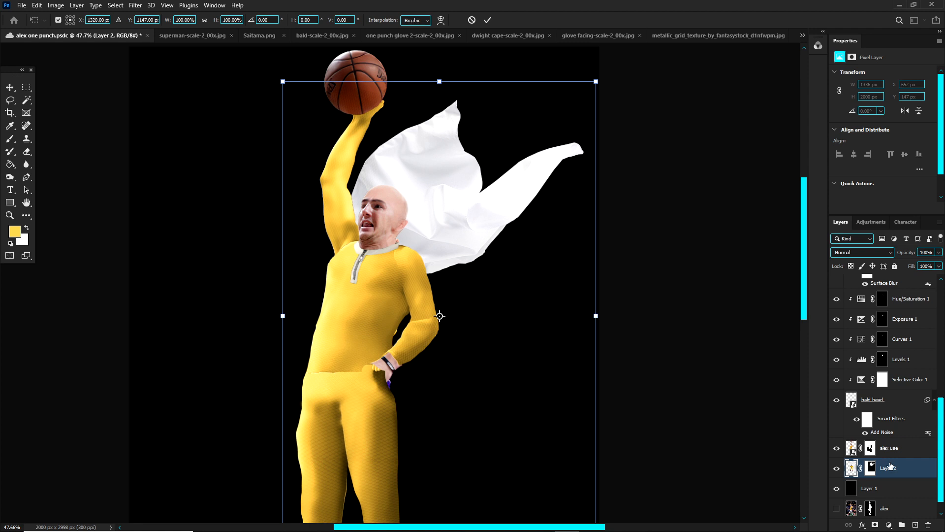
key(Return)
key(v)
Step: Try the cape on the raised-arm side of the body with its shoulder flaps exposed, and undo the stray adjustment
drag(475, 208, 324, 218)
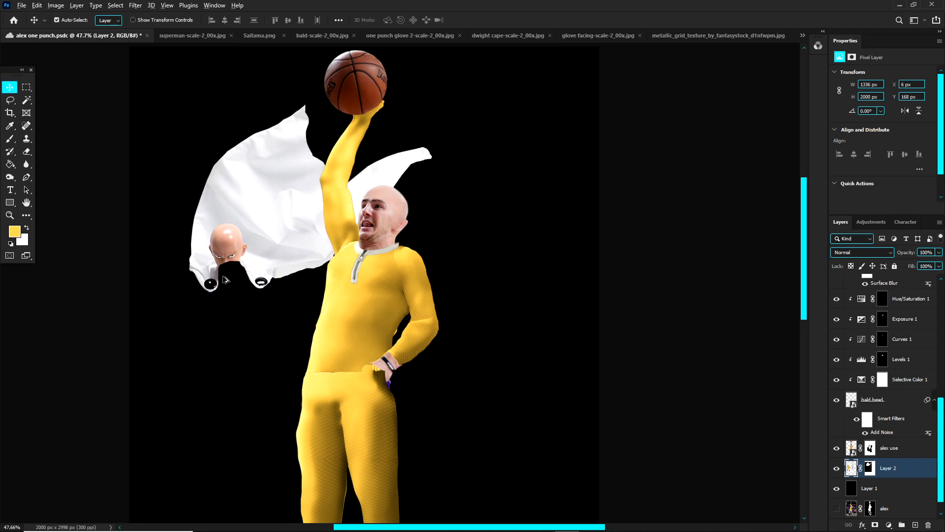
scroll(224, 279, up, 2)
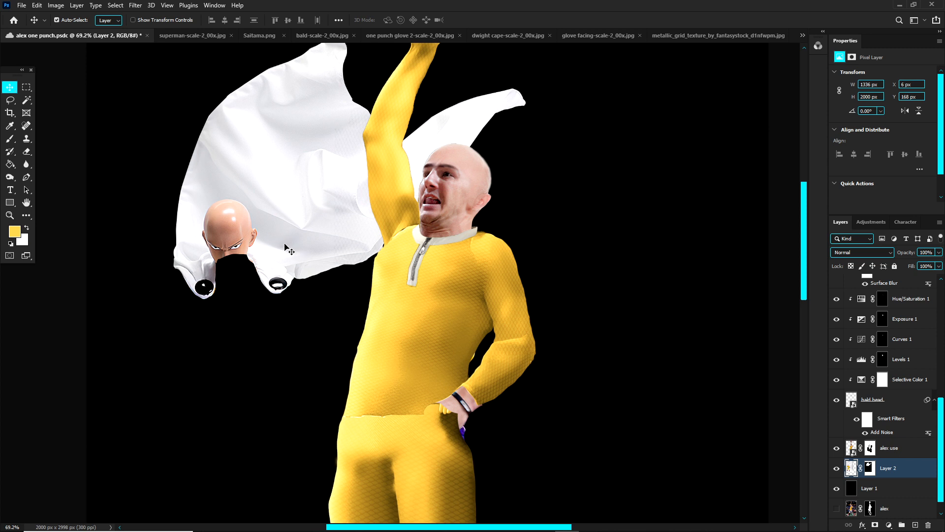
mouse_move(316, 172)
mouse_down()
mouse_move(273, 195)
mouse_move(314, 183)
mouse_up()
click(336, 226)
key(ctrl+z)
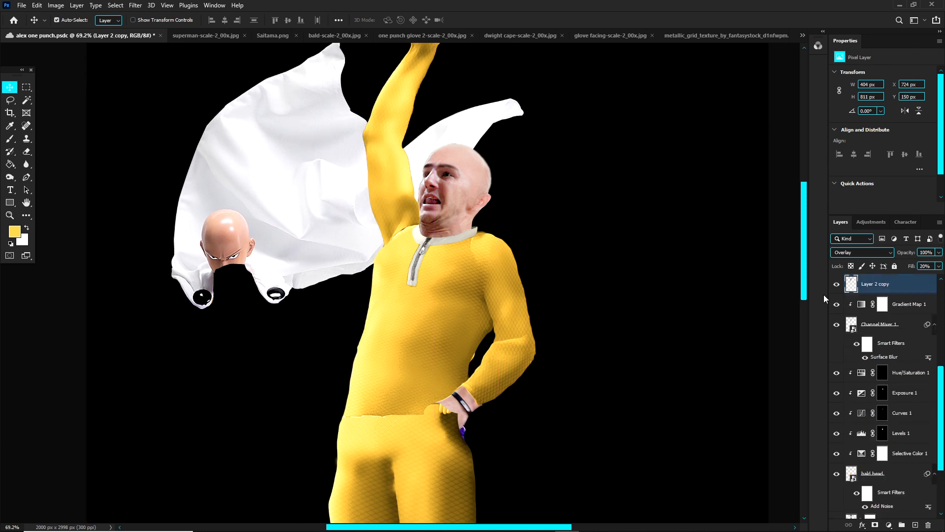
scroll(299, 216, up, 1)
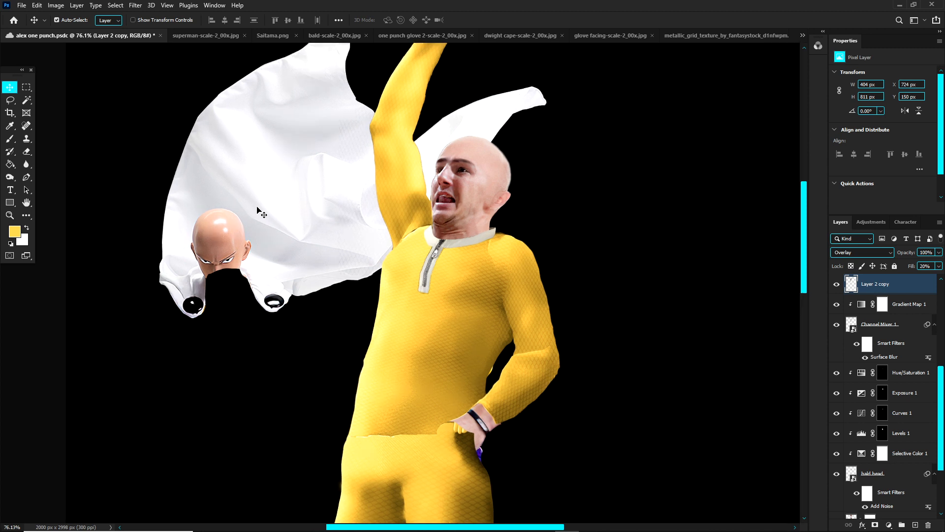
Step: Place the cape back behind the player's head and shoulders and scale it to 118.71%
drag(258, 210, 509, 198)
scroll(525, 198, down, 4)
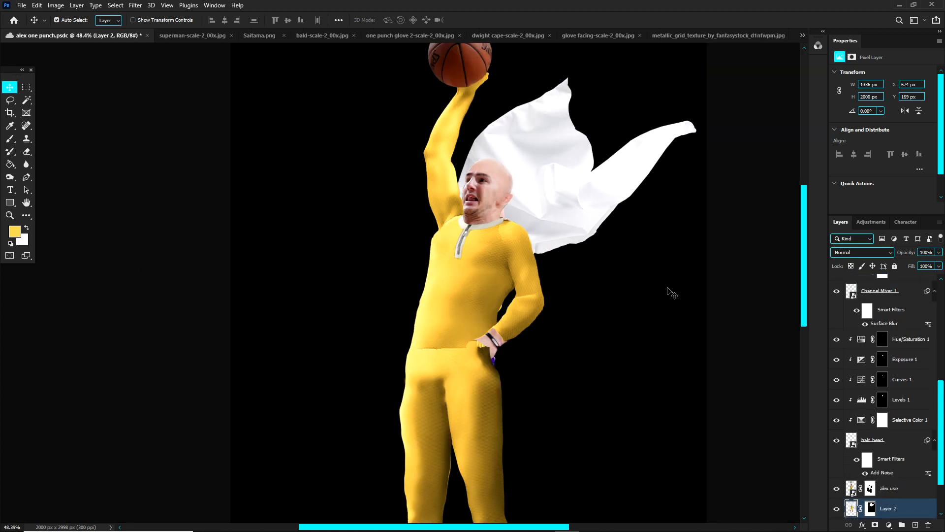
key(ctrl+t)
mouse_move(709, 296)
mouse_down()
mouse_move(771, 268)
mouse_move(724, 275)
mouse_move(697, 293)
mouse_up()
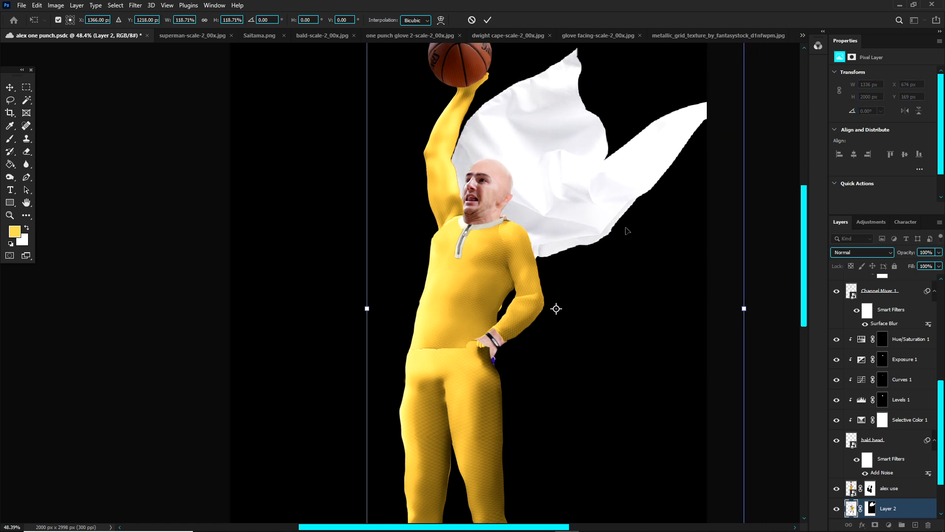
Step: Warp the cape slightly so its lower edge drops behind the shoulder of the bent arm, and apply the transform
right_click(614, 223)
click(636, 289)
mouse_move(605, 170)
mouse_down()
mouse_move(611, 189)
mouse_move(603, 173)
mouse_up()
drag(553, 244, 551, 252)
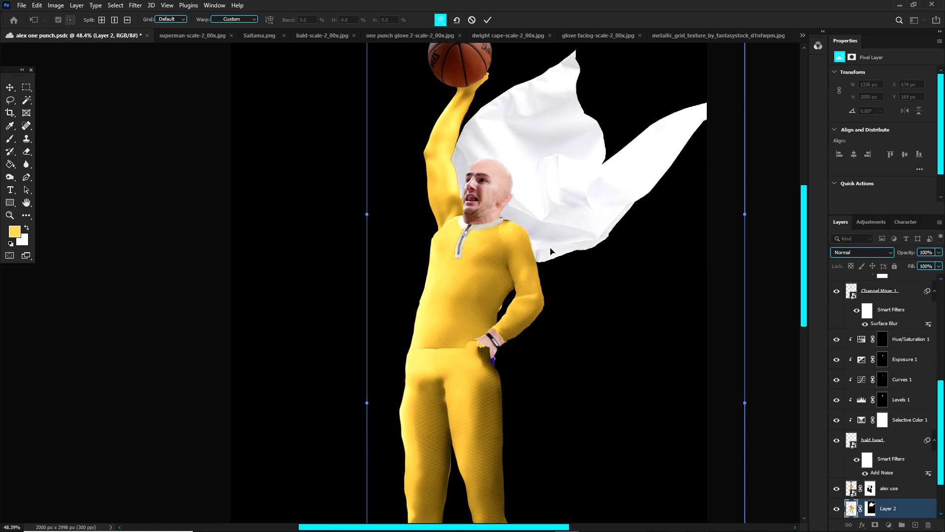
key(Return)
Step: Review the cape on the full figure and switch to the on punch cape flying image to examine the masked shoulder flaps
key(ctrl+0)
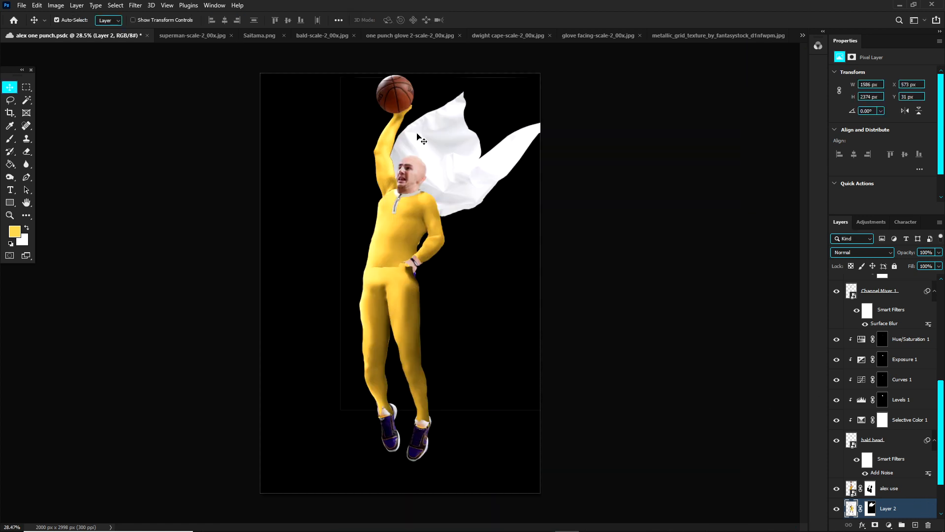
scroll(453, 160, up, 3)
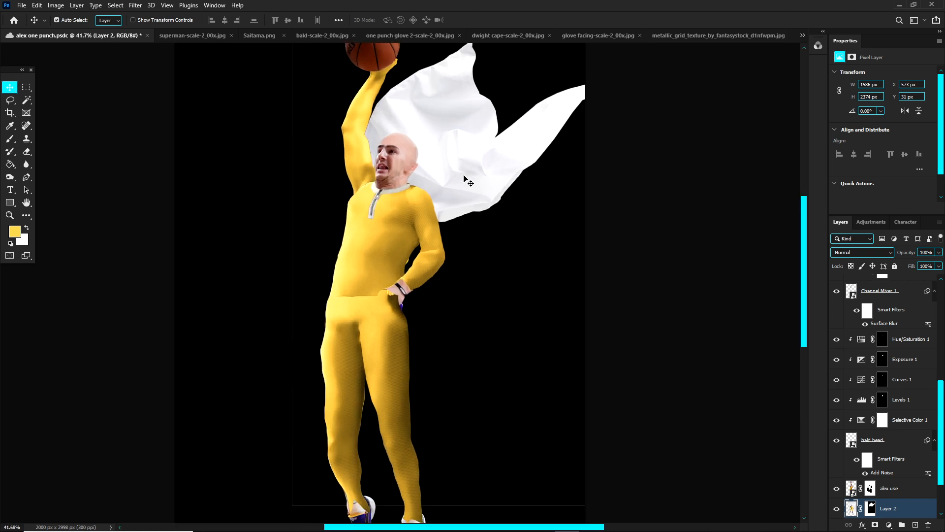
scroll(463, 176, up, 5)
scroll(393, 145, down, 5)
scroll(406, 143, up, 2)
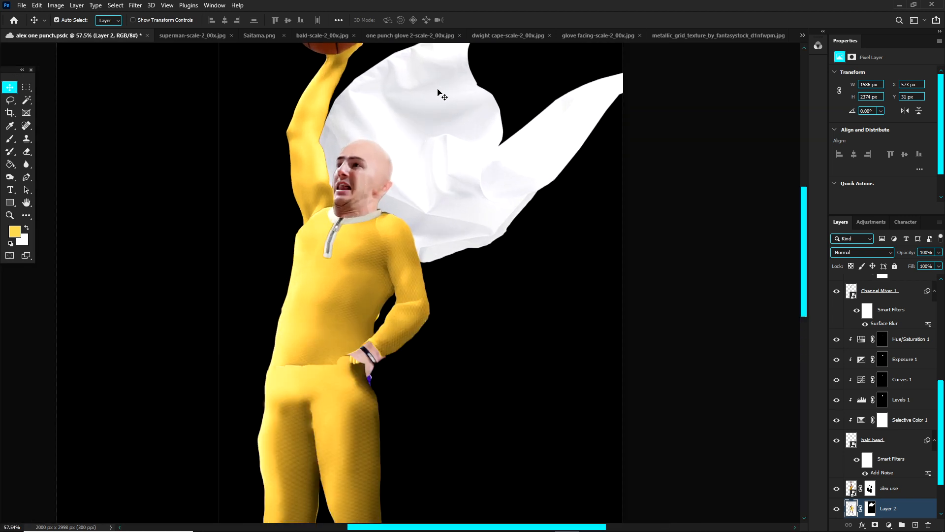
click(802, 36)
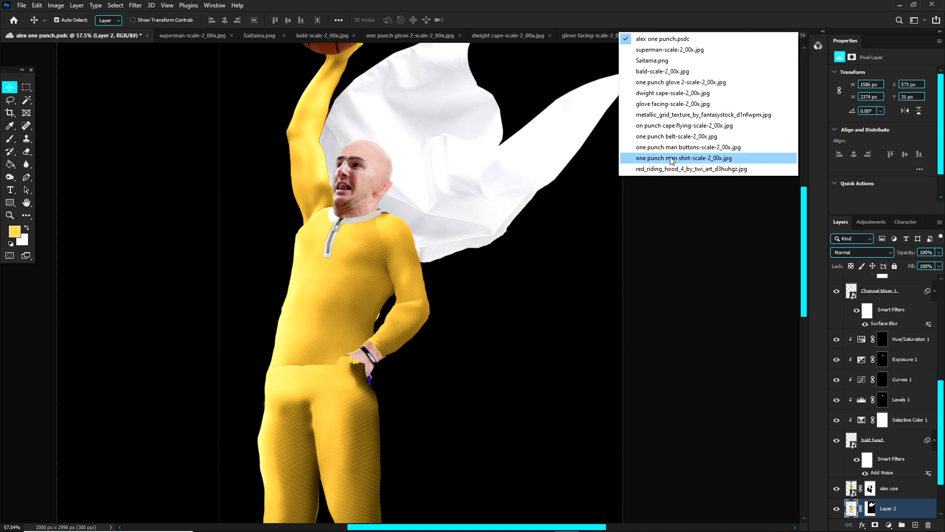
click(674, 127)
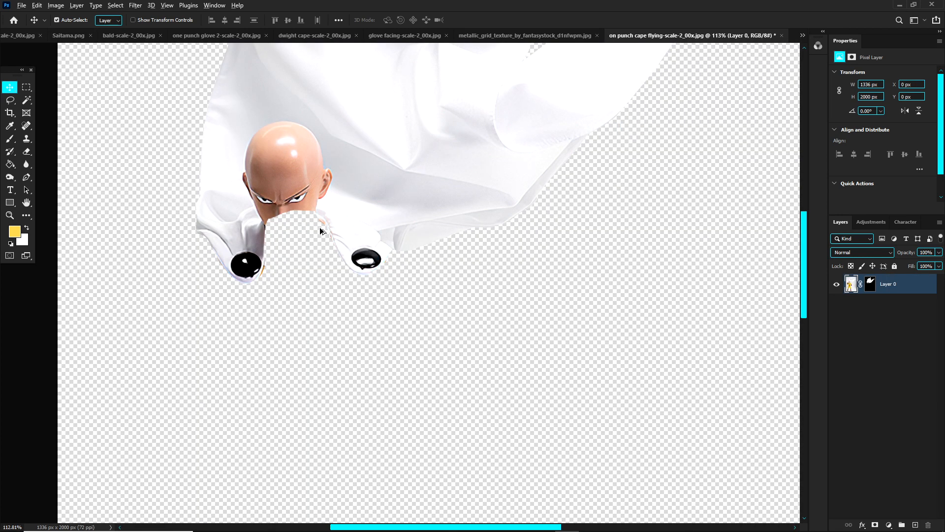
scroll(320, 231, up, 3)
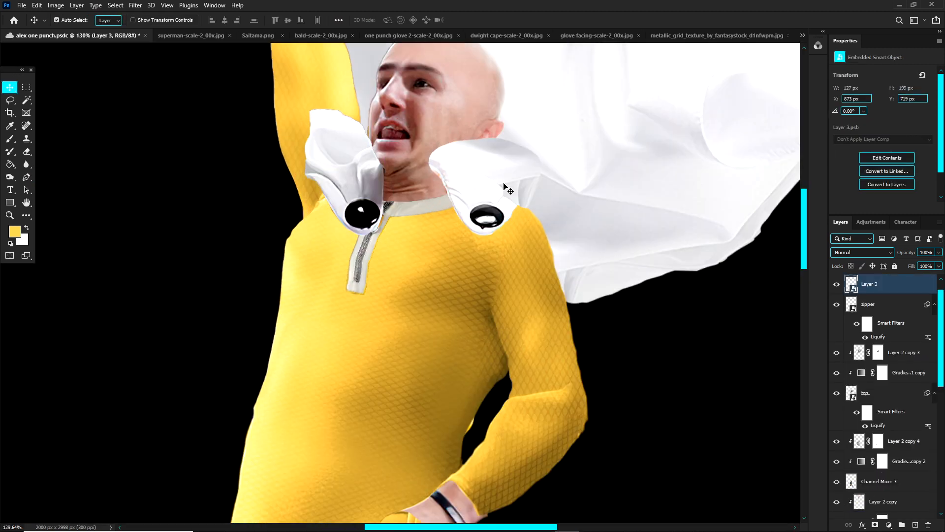
Step: Undo the stray cape move, then flatten the Layer 4 shoulder flap and skew it about -16.5° toward the outer shoulder
drag(503, 183, 538, 208)
key(ctrl+z)
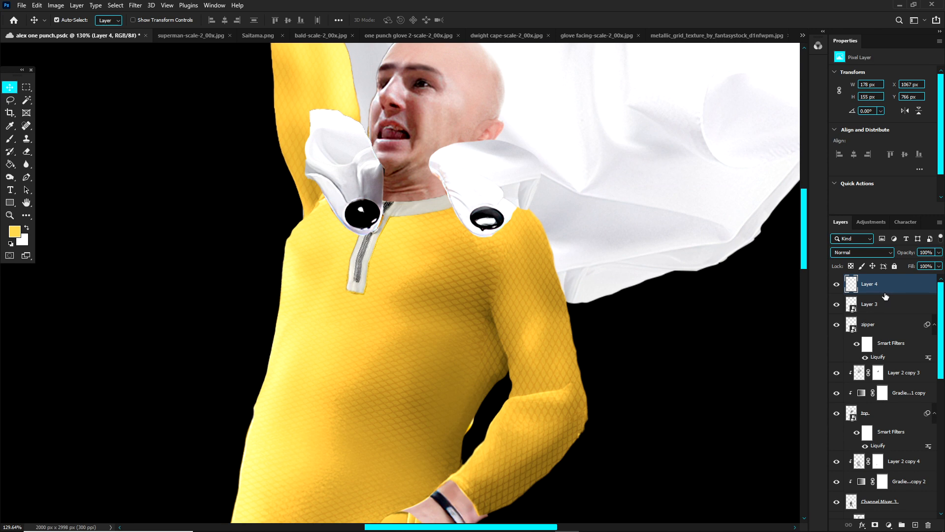
key(ctrl+t)
scroll(491, 153, up, 1)
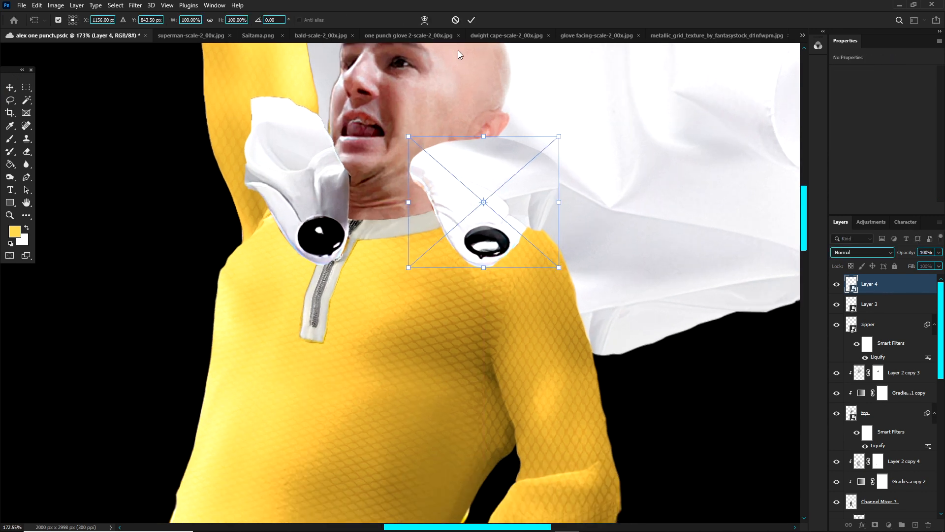
right_click(491, 150)
click(517, 211)
drag(484, 137, 513, 170)
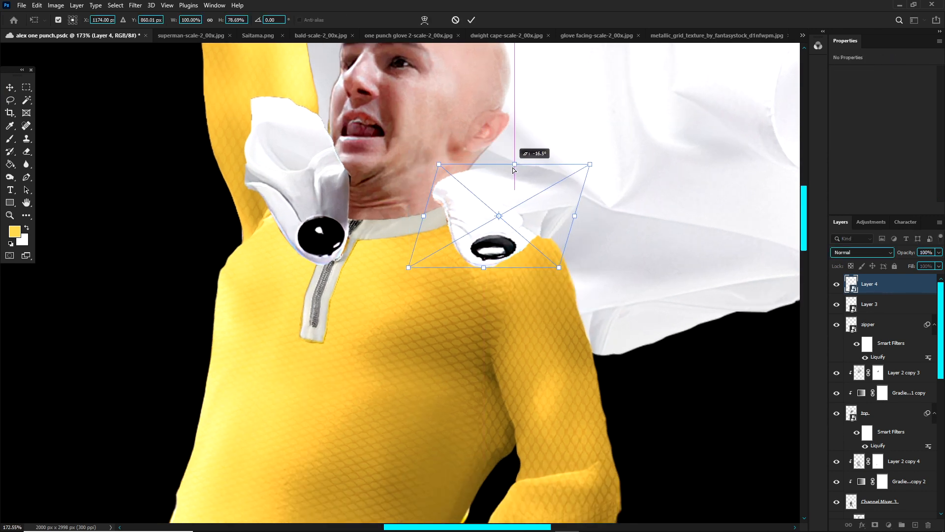
Step: Warp the Layer 4 shoulder flap, lifting its lower inner corner toward the neckline so the flap follows the collar
right_click(502, 194)
click(507, 300)
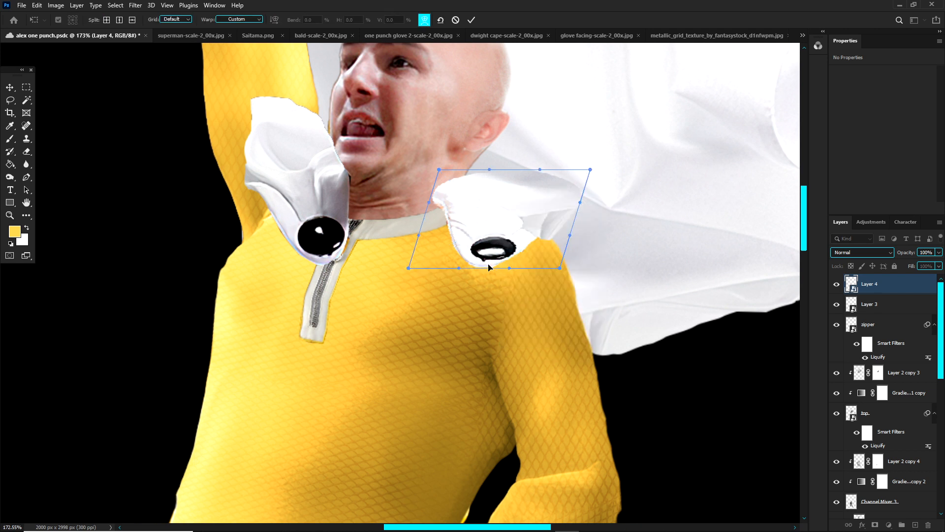
drag(489, 267, 474, 263)
drag(409, 268, 425, 214)
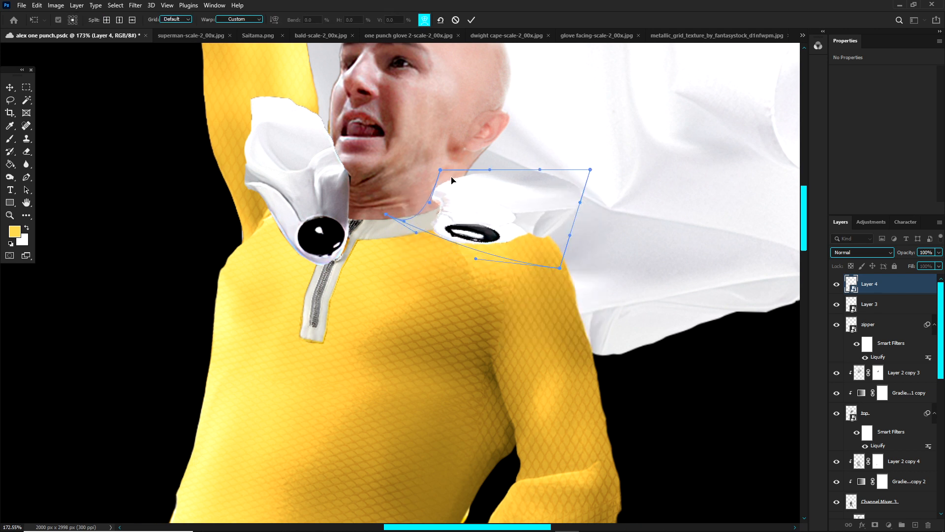
Step: Try pulling the upper corners of the Layer 4 flap's warp inward, and undo both adjustments
drag(452, 180, 469, 182)
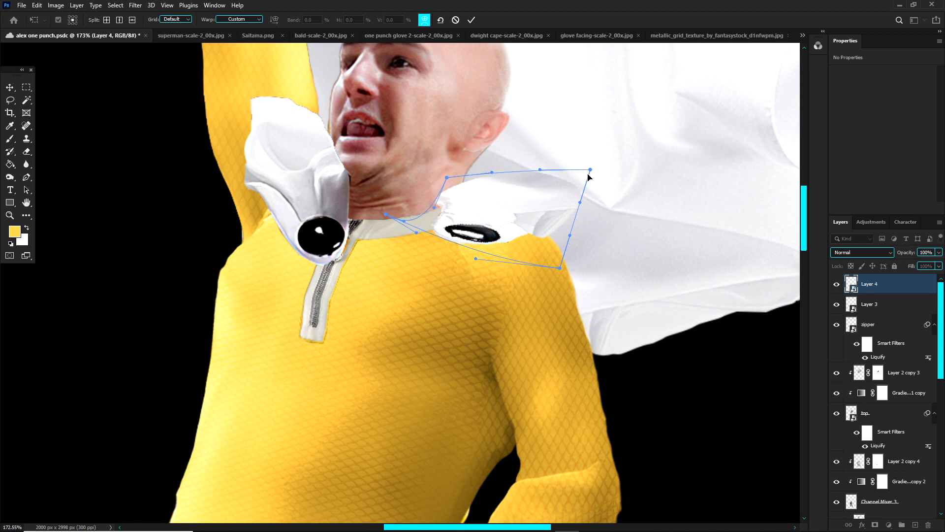
drag(589, 174, 554, 187)
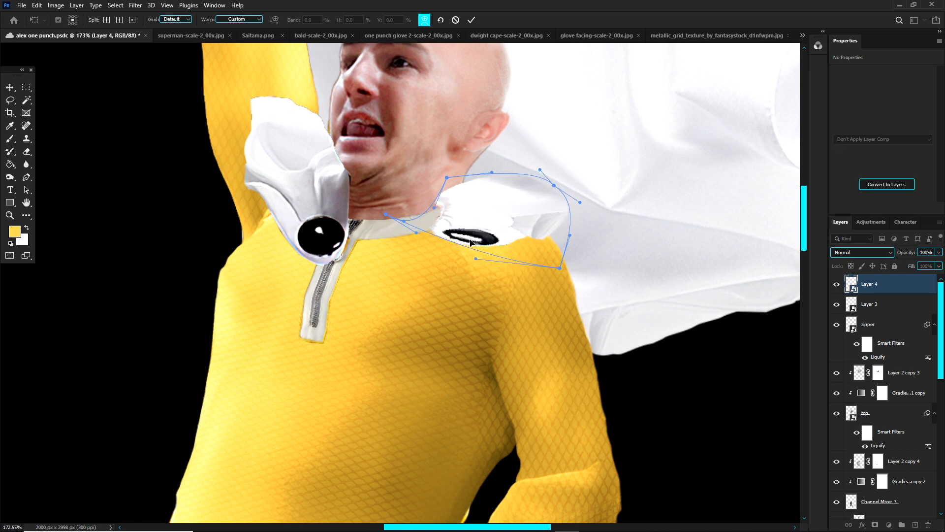
key(ctrl+z)
key(ctrl+z)
Step: Round out the button area of the Layer 4 flap, pull its upper corners down and inward, and apply the warp
mouse_move(469, 235)
mouse_down()
mouse_move(454, 260)
mouse_move(476, 219)
mouse_move(464, 238)
mouse_up()
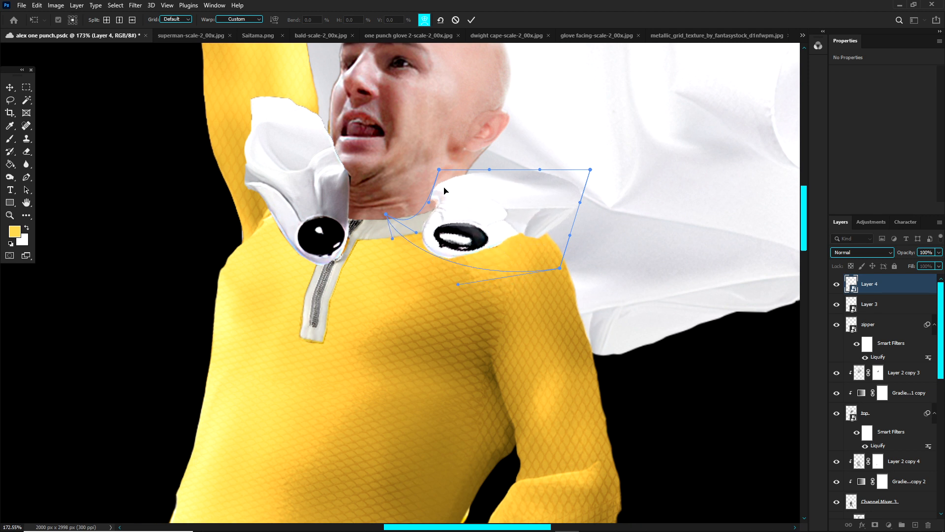
drag(565, 197, 555, 199)
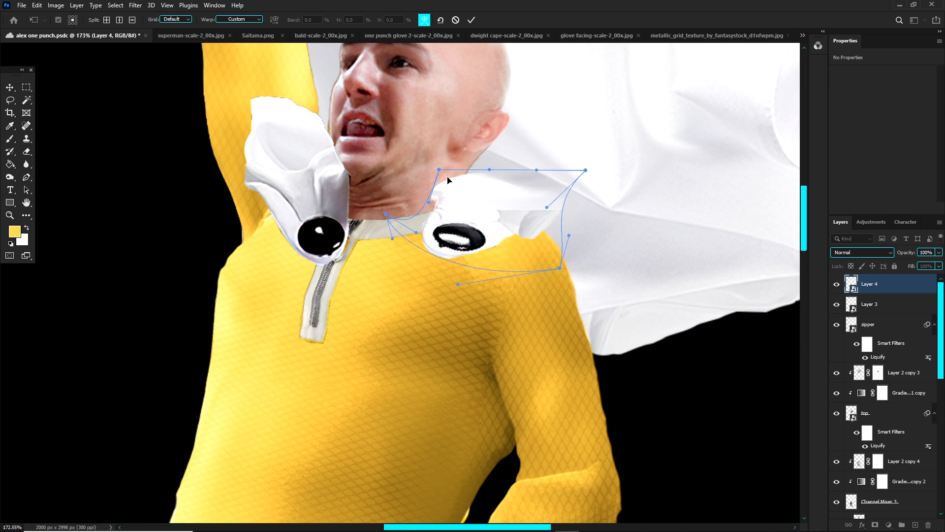
drag(444, 183, 443, 183)
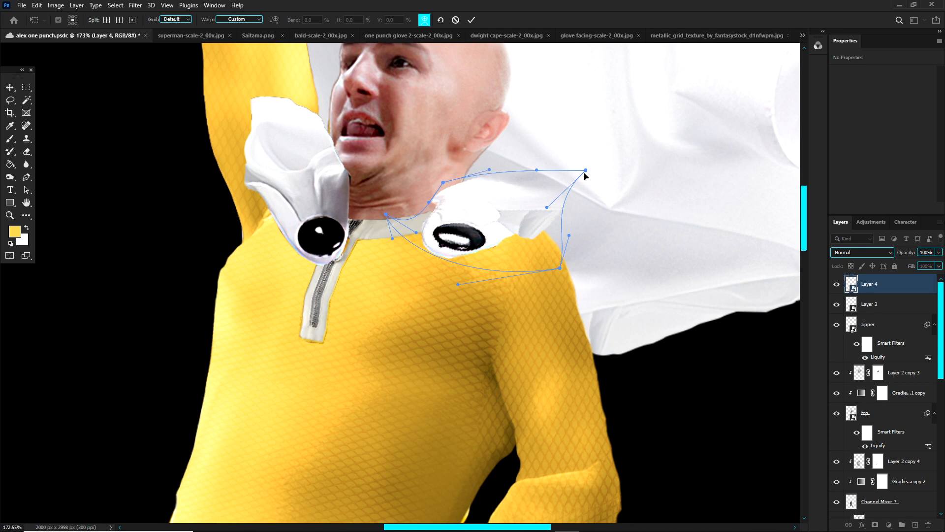
drag(585, 172, 568, 187)
click(881, 288)
scroll(438, 220, down, 5)
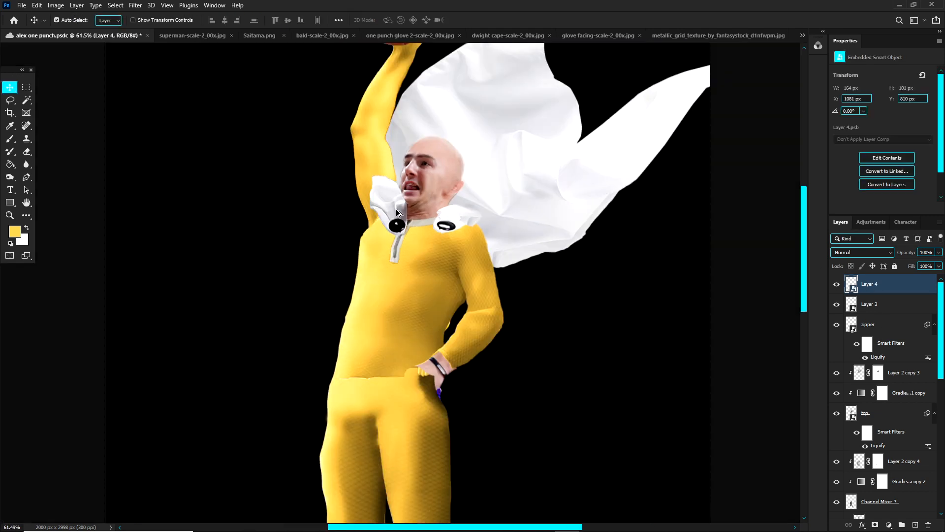
Step: Distort the Layer 3 shoulder flap to 69.85% height, skewed and pulled inward so it sits against the neck and collar
scroll(398, 212, up, 4)
click(404, 206)
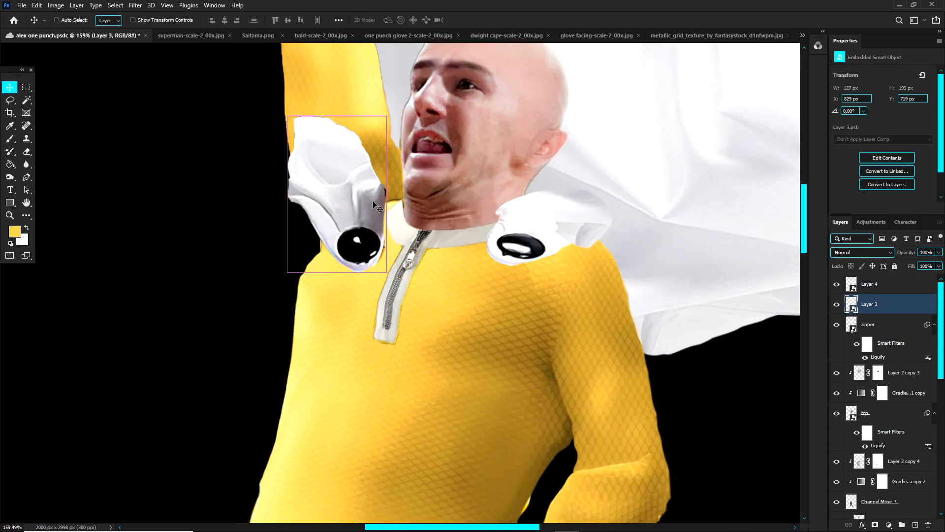
key(ctrl+t)
right_click(375, 187)
click(395, 248)
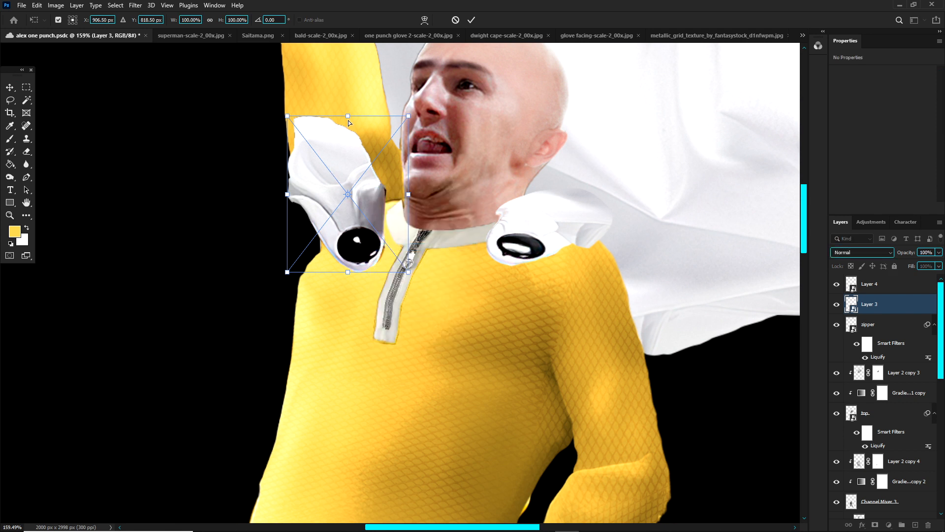
drag(348, 118, 375, 164)
drag(368, 202, 384, 168)
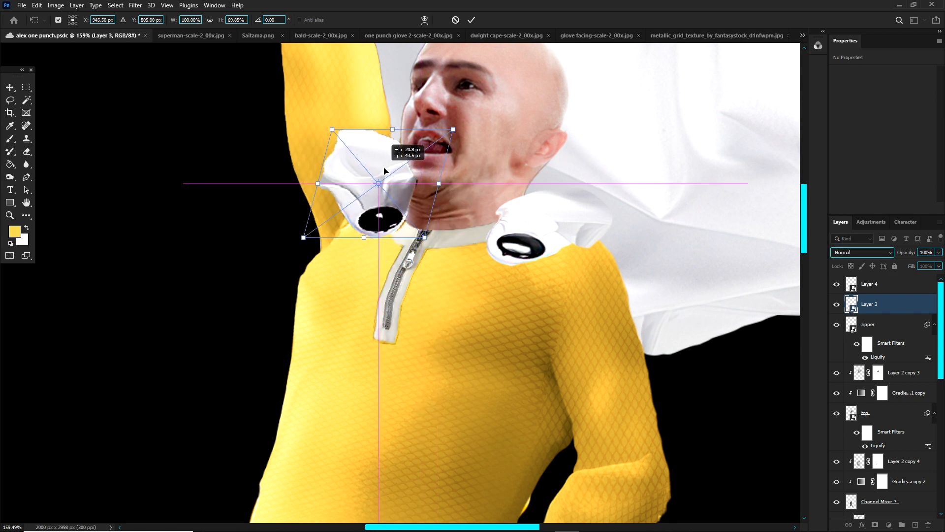
drag(332, 130, 415, 164)
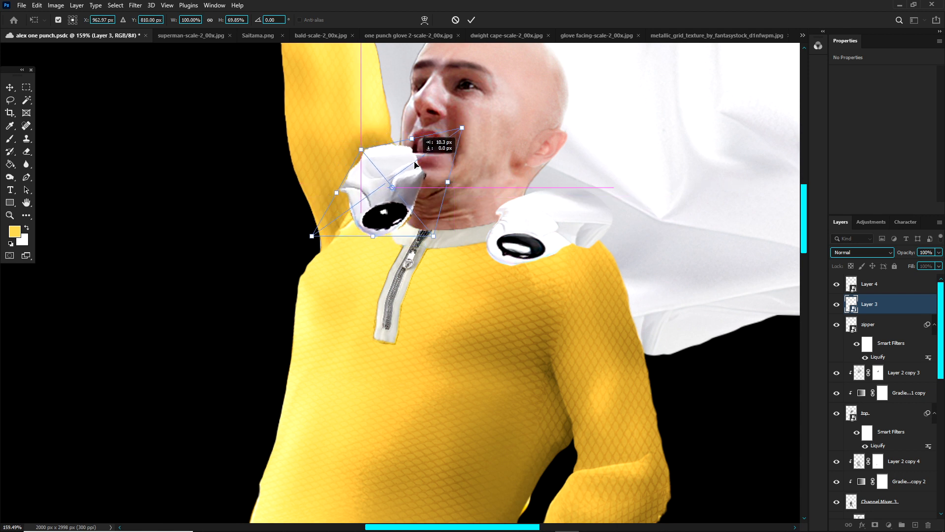
key(Return)
scroll(404, 180, down, 4)
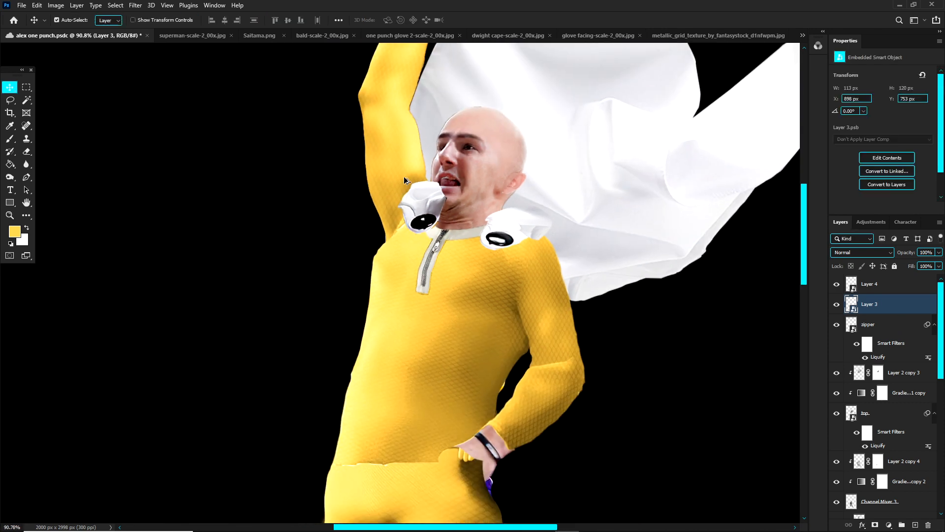
Step: Warp the Layer 3 shoulder flap, pulling its outer upper edge down and in so it folds toward the shoulder, and apply the warp
scroll(405, 180, up, 4)
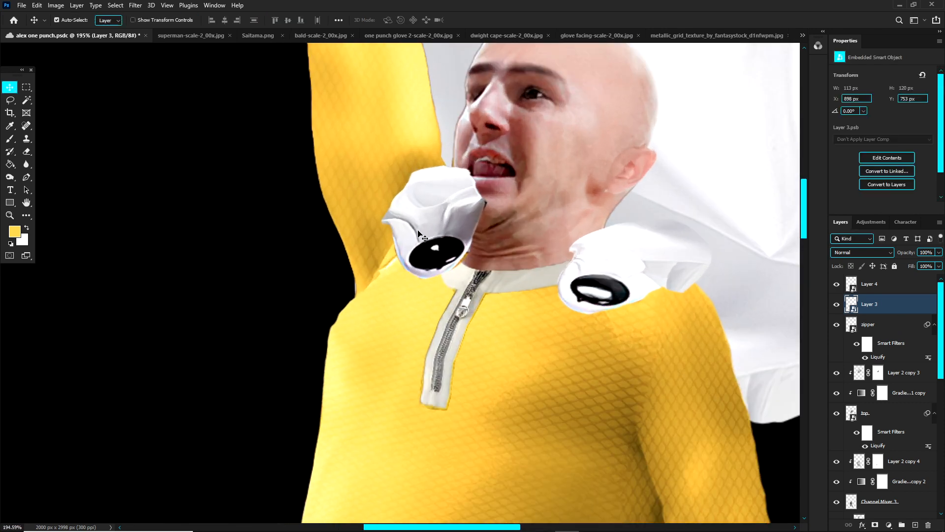
key(ctrl+t)
right_click(440, 200)
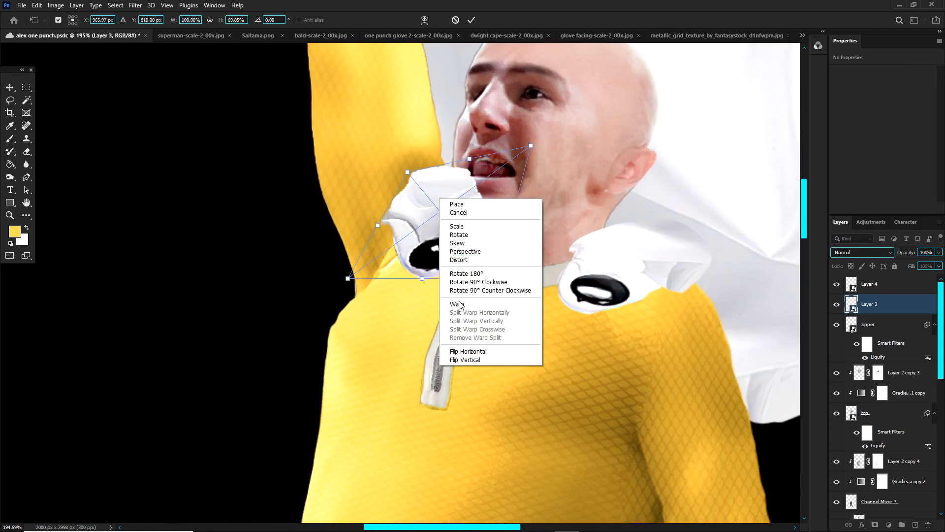
click(457, 304)
drag(419, 182, 392, 225)
drag(458, 261, 452, 263)
drag(345, 276, 358, 273)
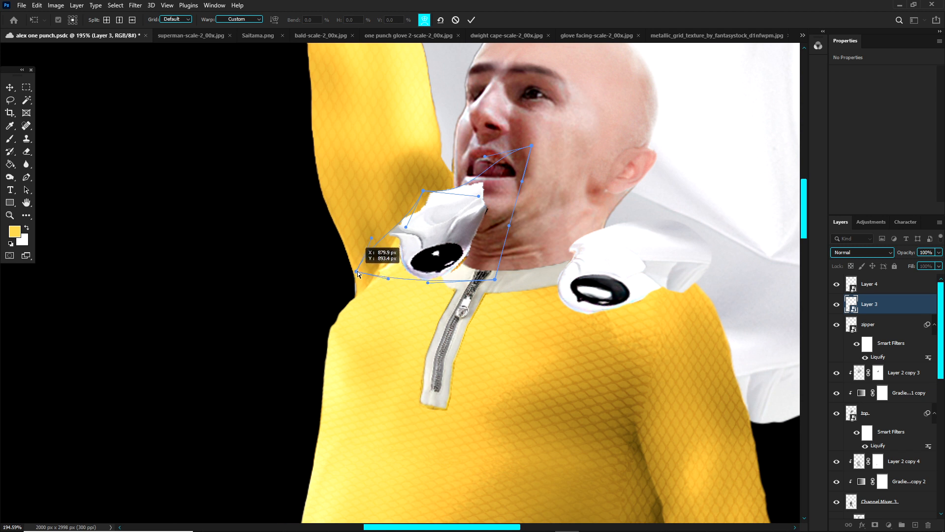
drag(453, 185, 453, 207)
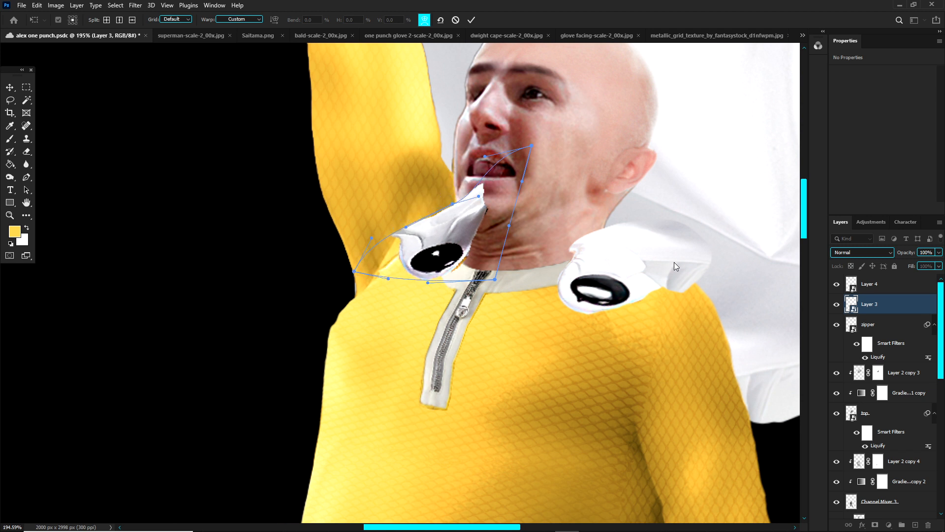
key(Return)
Step: Add layer masks to the Layer 3 and Layer 4 shoulder flaps, ready for painting with the Brush
scroll(612, 264, down, 5)
scroll(535, 237, up, 4)
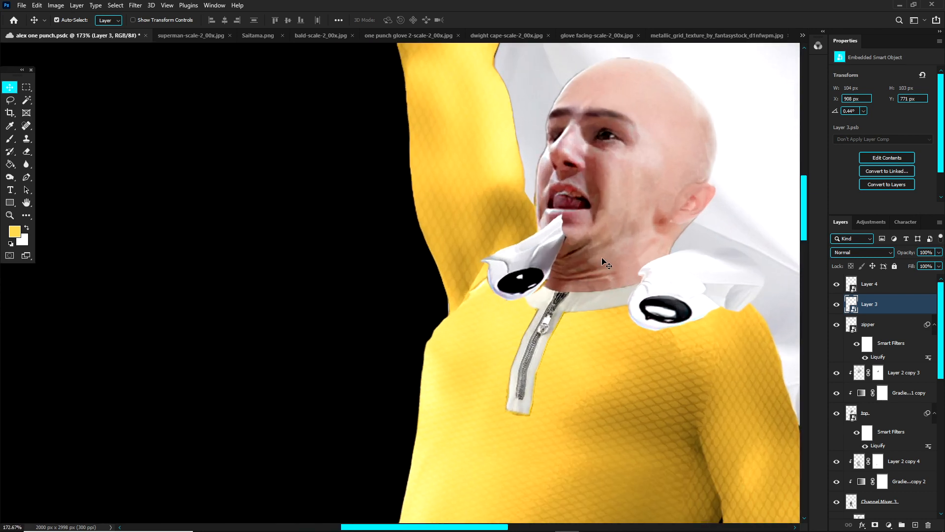
key(b)
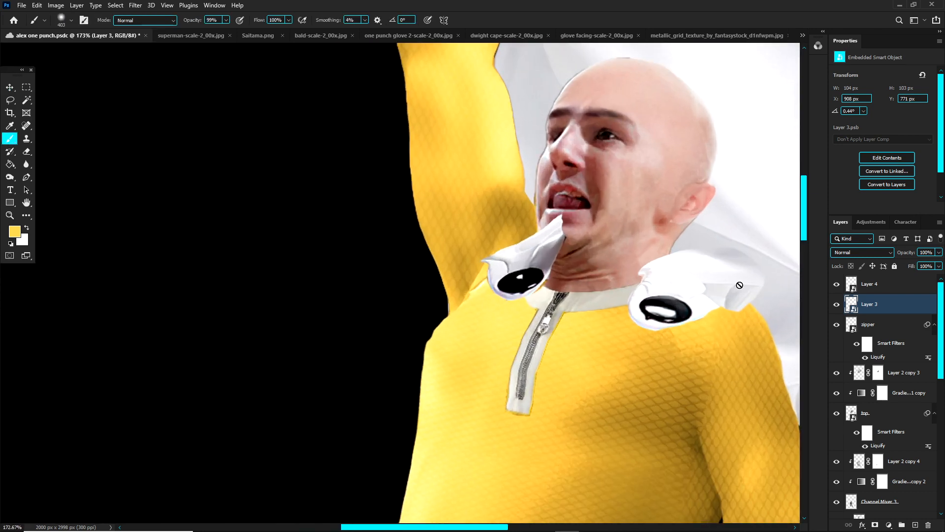
click(876, 526)
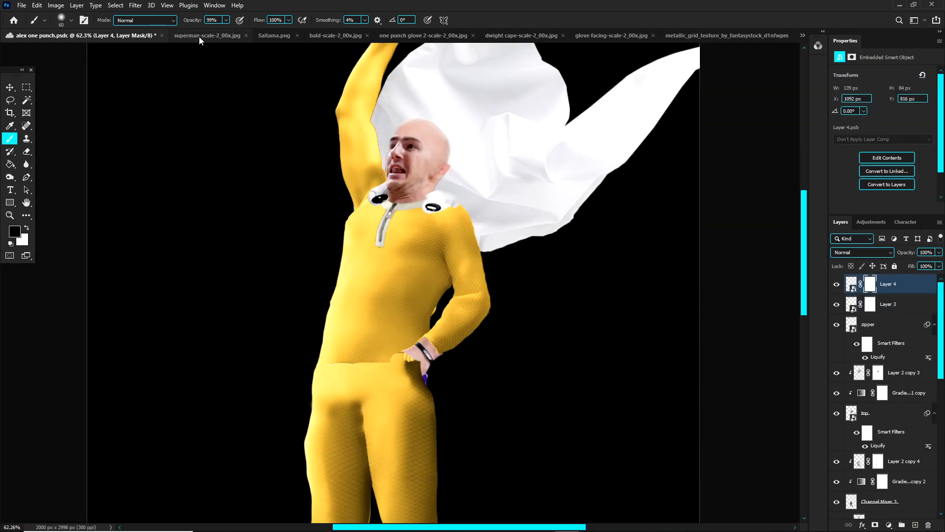
Step: Check the costume in Saitama.png, then examine the belt and buckle in one punch belt-scale-2_00x.jpg
click(275, 35)
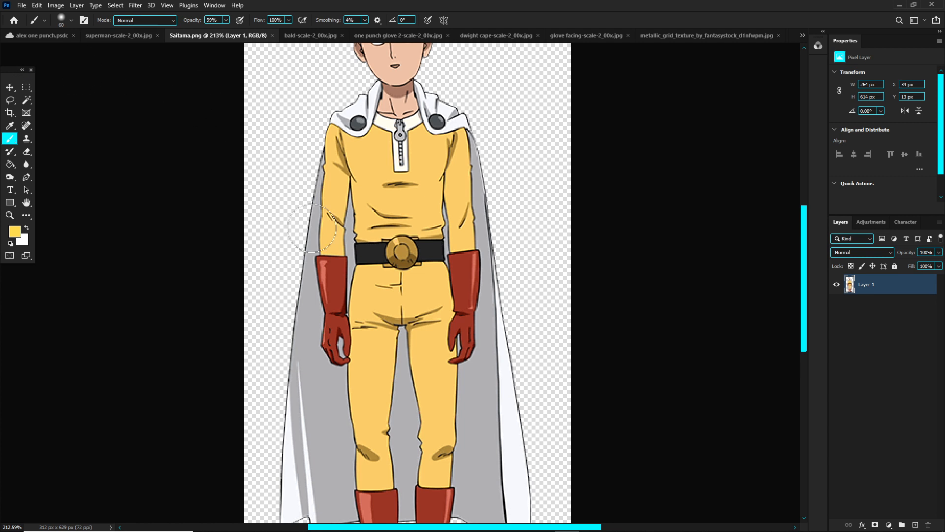
scroll(394, 293, up, 5)
click(42, 35)
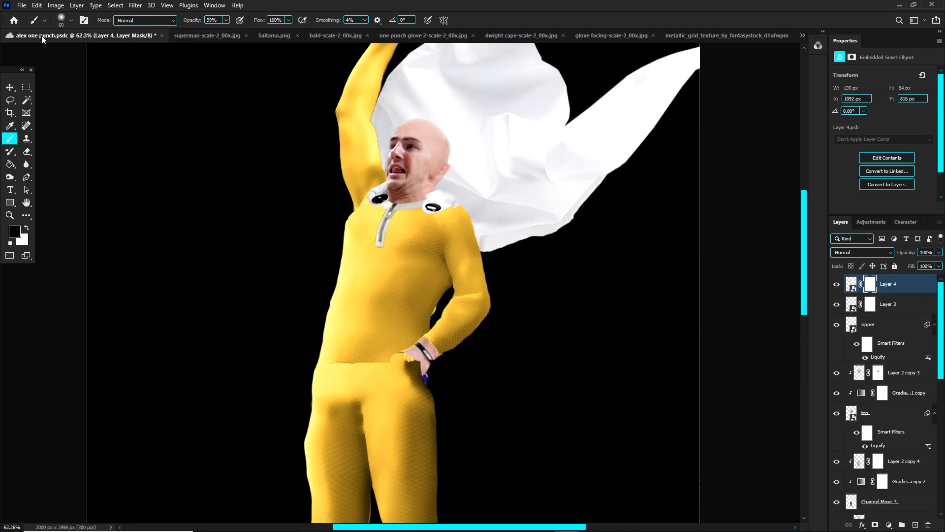
click(802, 35)
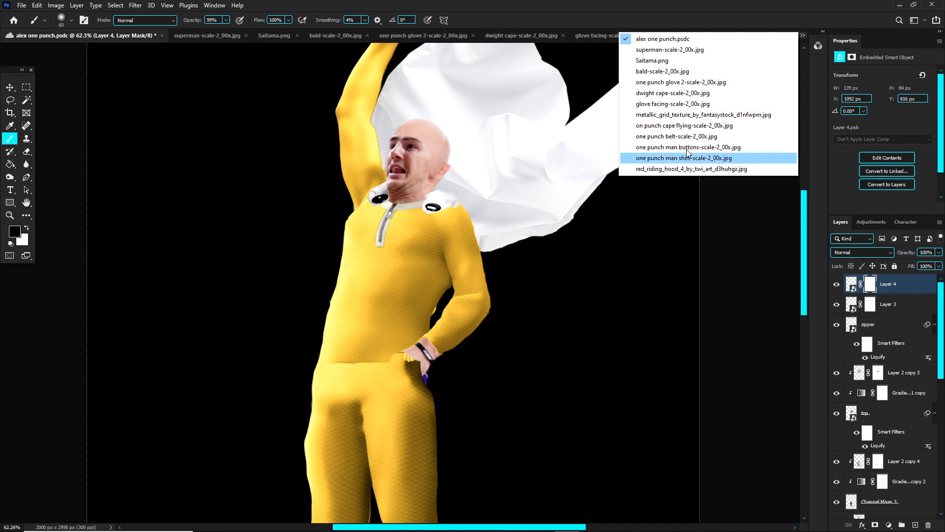
click(684, 135)
scroll(416, 309, up, 1)
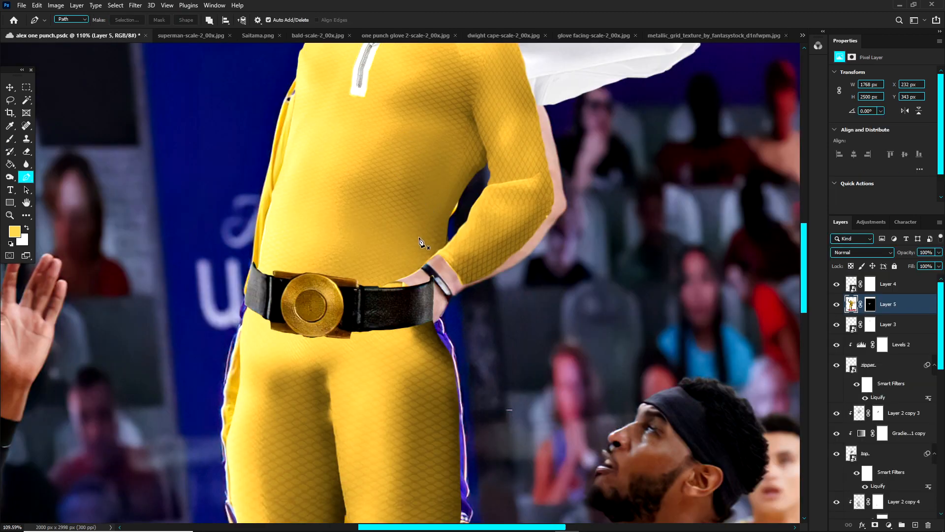
Step: In one punch belt 2-scale-2_50x.jpg, delete the Layer 0 mask and compare the cut-out belt with the full source figure
key(v)
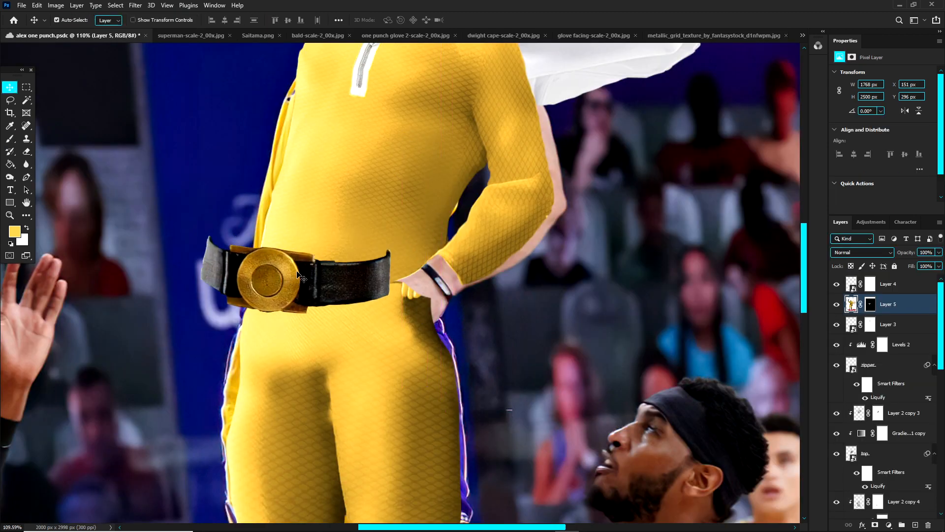
click(802, 36)
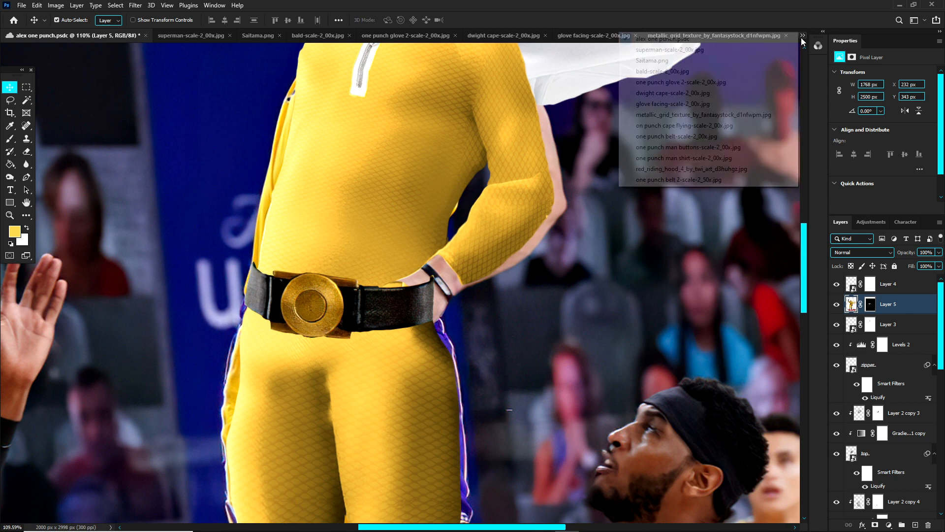
click(650, 180)
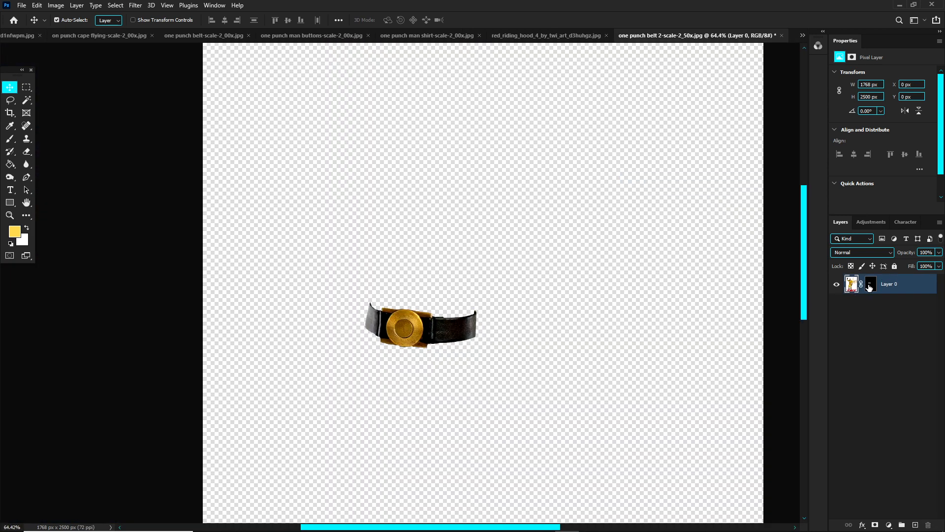
right_click(870, 288)
click(868, 304)
scroll(458, 311, up, 1)
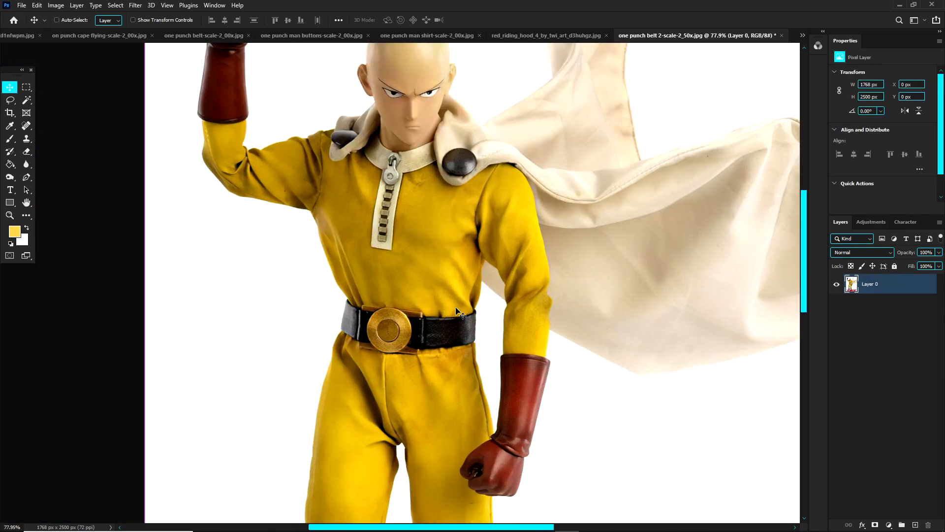
key(ctrl+z)
key(ctrl+shift+z)
key(ctrl+z)
key(ctrl+shift+z)
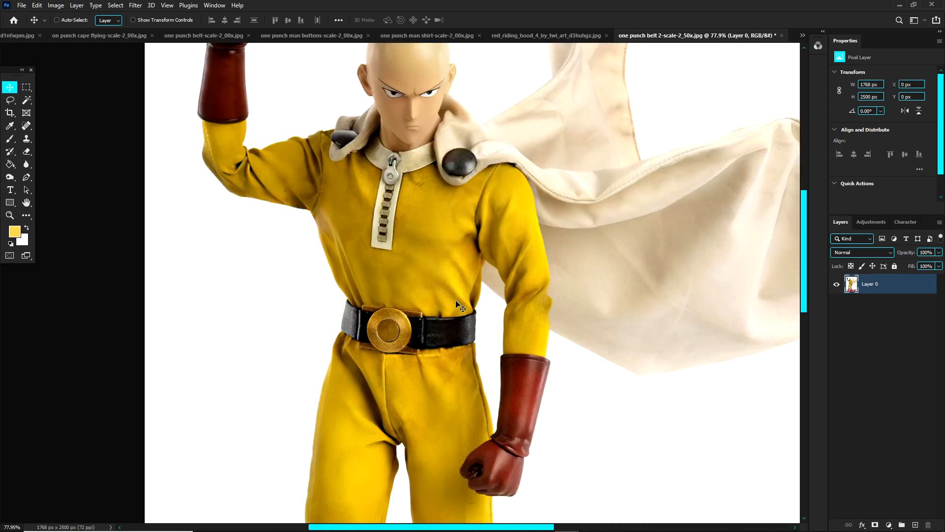
Step: Return to the main composite and move the Layer 5 belt up and across the waist to X 264 px, Y 332 px
click(803, 35)
click(719, 43)
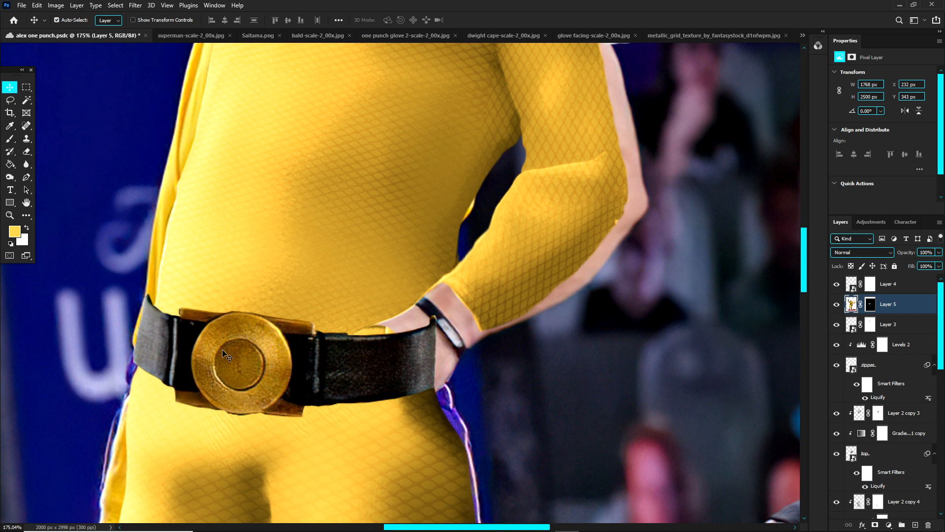
drag(234, 392, 274, 375)
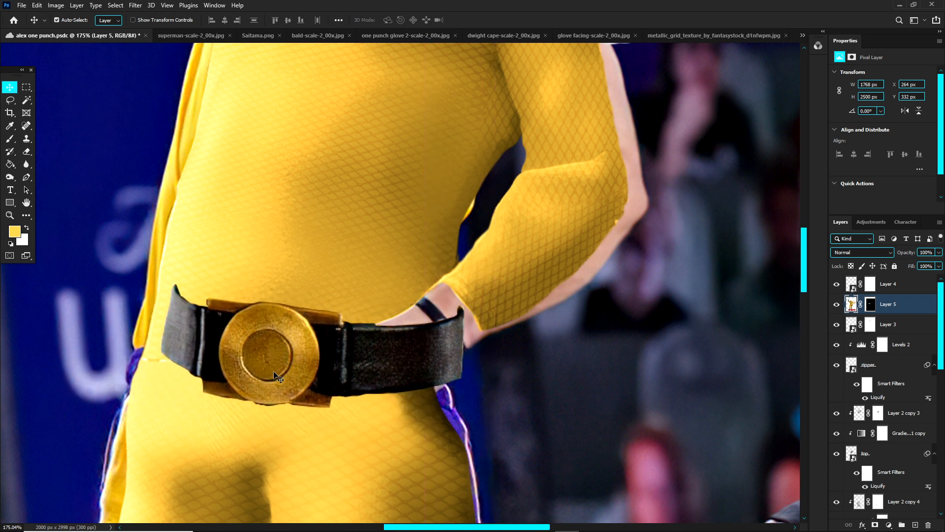
Step: Target the Layer 5 belt's mask with the Brush and black as the foreground colour
click(869, 305)
key(d)
key(x)
key(b)
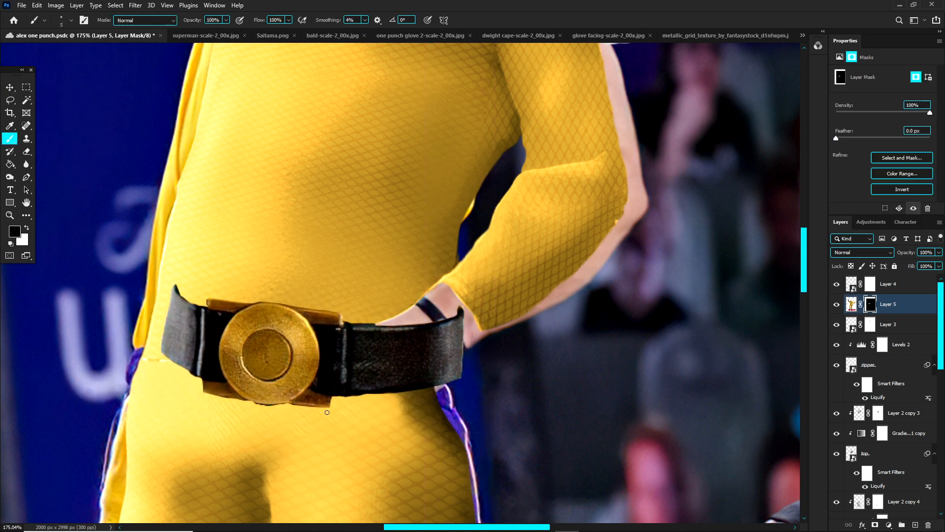
Step: Warp the Layer 5 belt slightly so it follows the waist toward the hip, and apply the warp
key(ctrl+t)
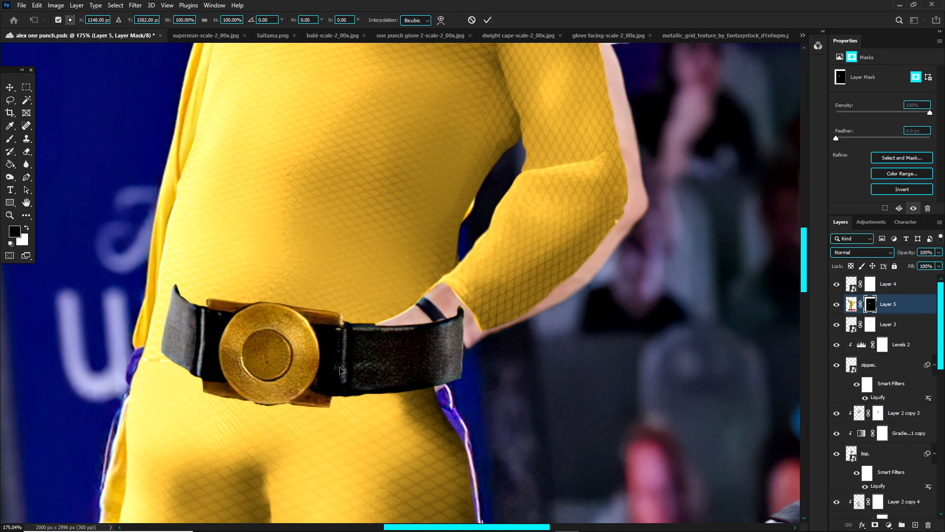
click(852, 304)
scroll(307, 354, down, 7)
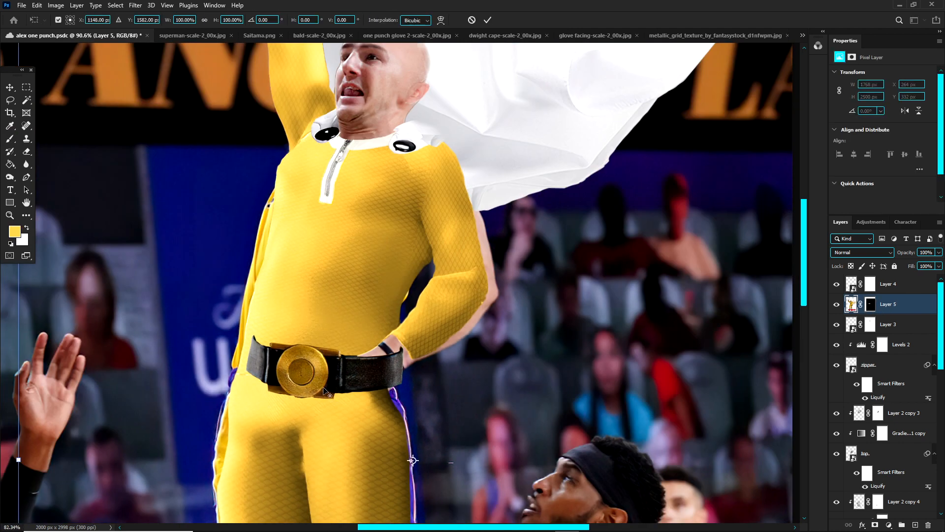
right_click(306, 354)
click(335, 414)
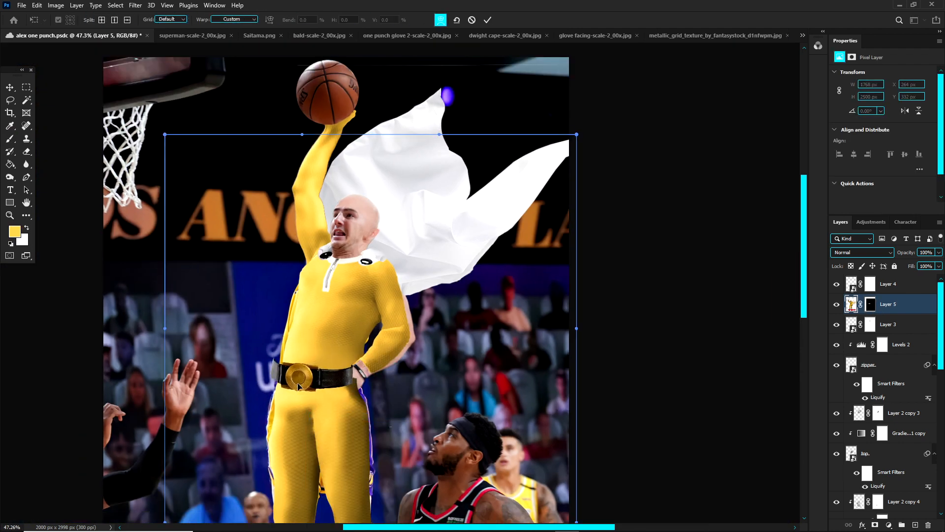
mouse_move(315, 386)
mouse_down()
mouse_move(356, 382)
mouse_move(320, 384)
mouse_up()
key(Return)
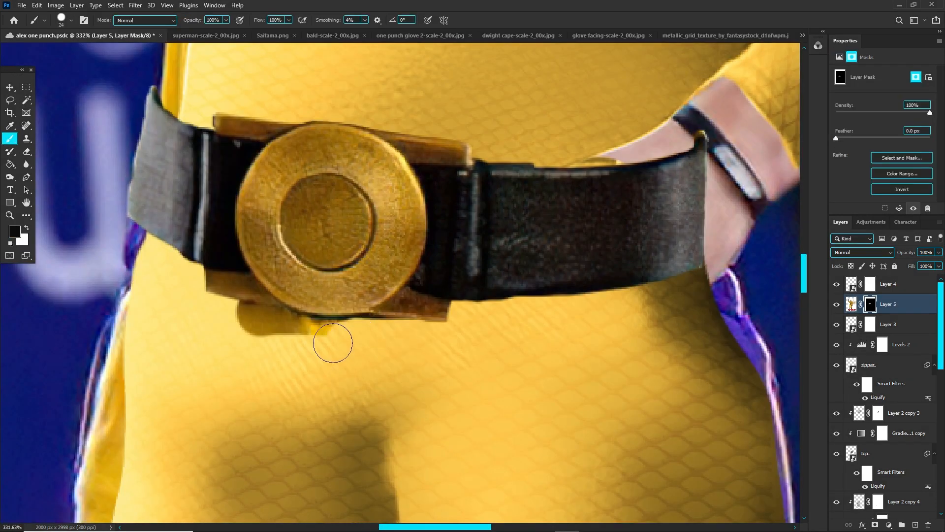
Step: Enlarge the Layer 5 belt, as a smart object, to 104.94% and reshape it around the waist with Liquify
drag(334, 343, 256, 322)
drag(366, 108, 249, 108)
key(x)
key(x)
key(ctrl+0)
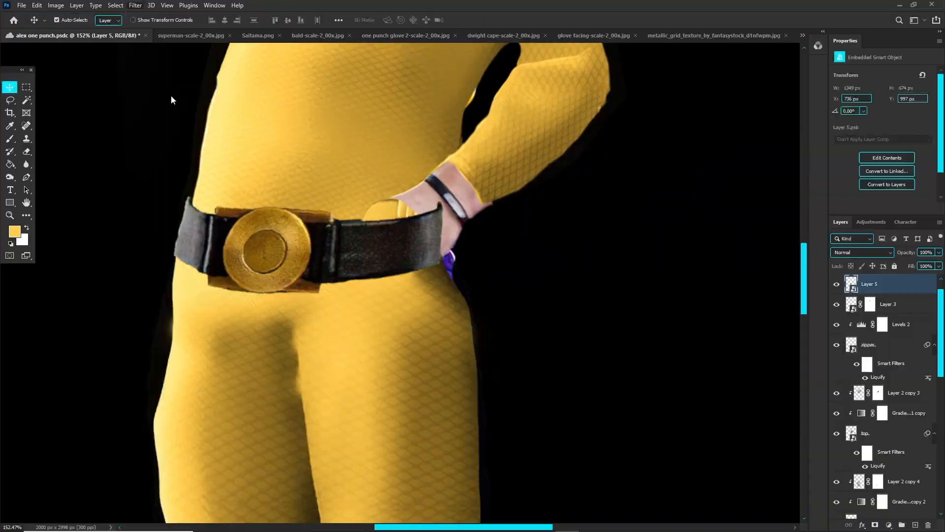
key(shift+ctrl+x)
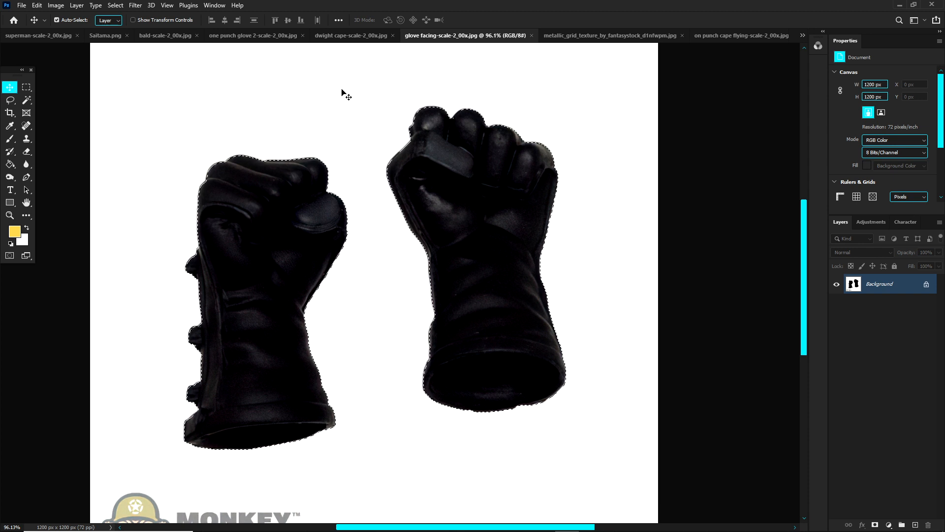
Step: Compare the fists in glove facing-scale-2_00x.jpg with the player's raised and hip hands in the composite, and return to the glove image
click(10, 100)
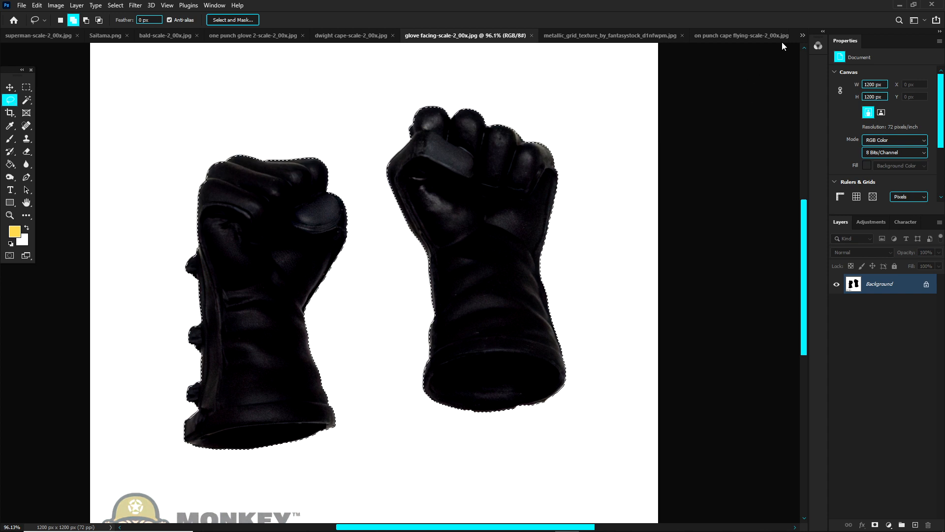
click(803, 35)
click(695, 37)
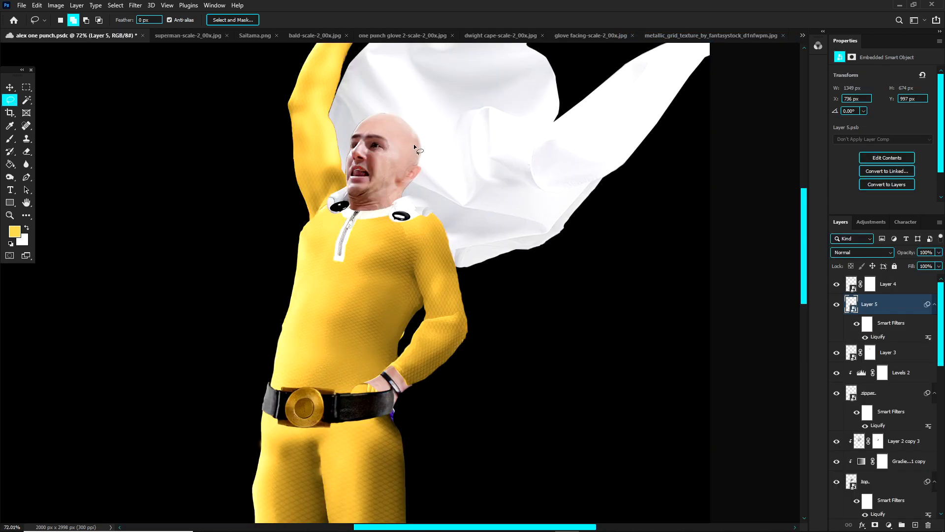
scroll(412, 145, down, 3)
scroll(393, 194, down, 5)
scroll(377, 148, up, 6)
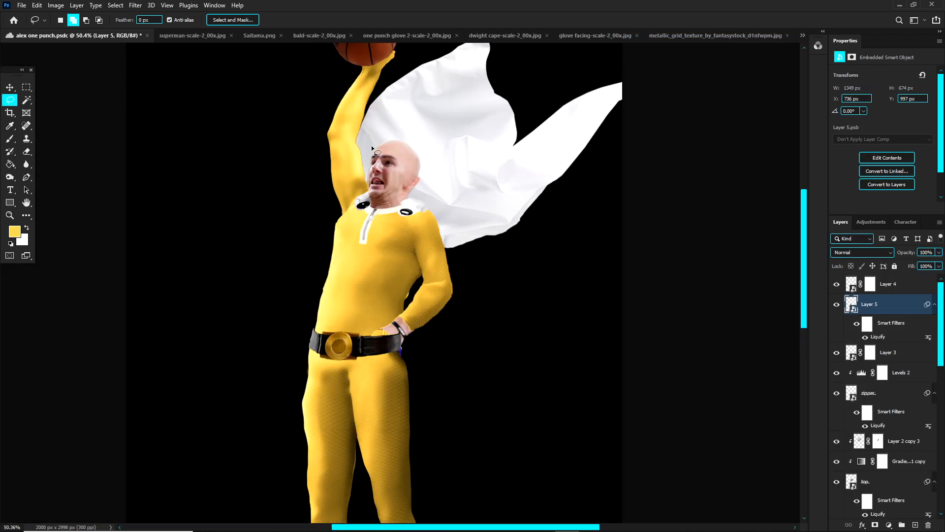
scroll(371, 145, up, 2)
scroll(365, 132, up, 3)
click(799, 37)
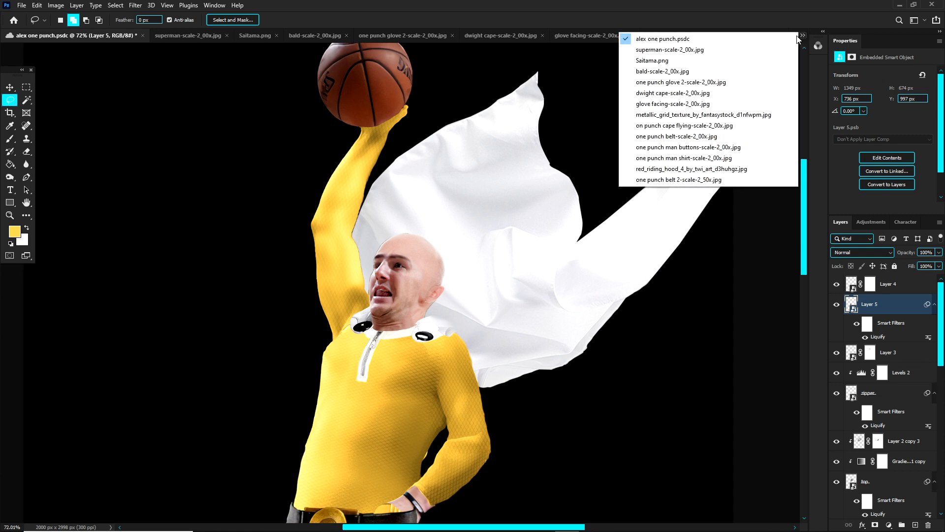
click(672, 104)
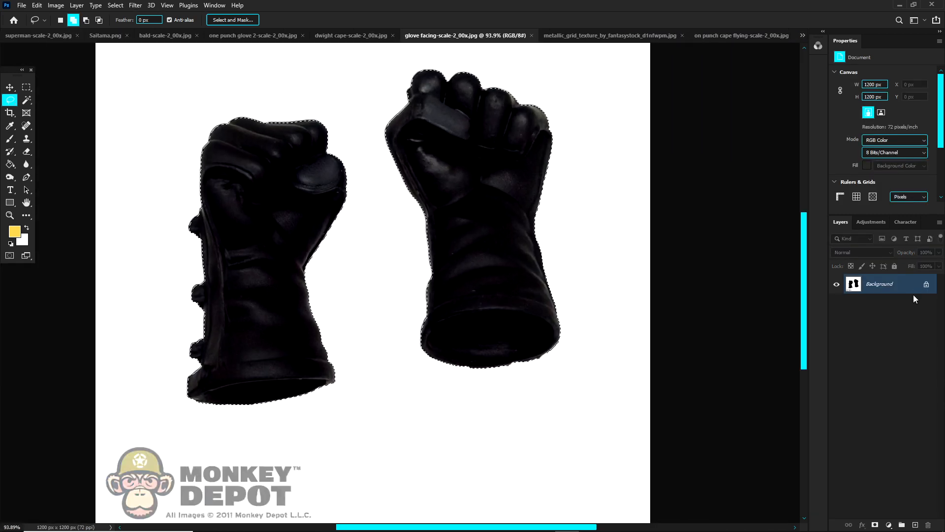
Step: Mask the two gloves from their white background and paste the masked layer into alex one punch.psdc at the top of the layer stack
scroll(498, 201, down, 2)
click(876, 523)
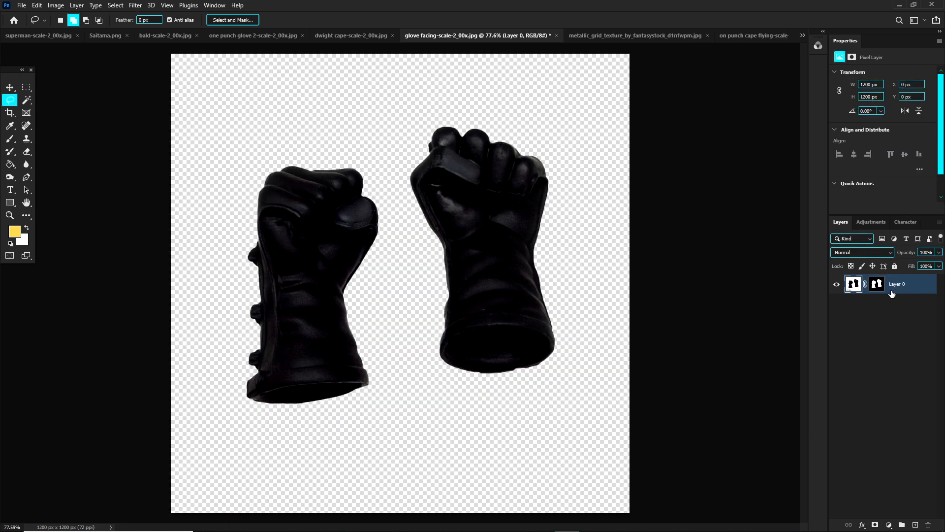
click(803, 35)
click(712, 43)
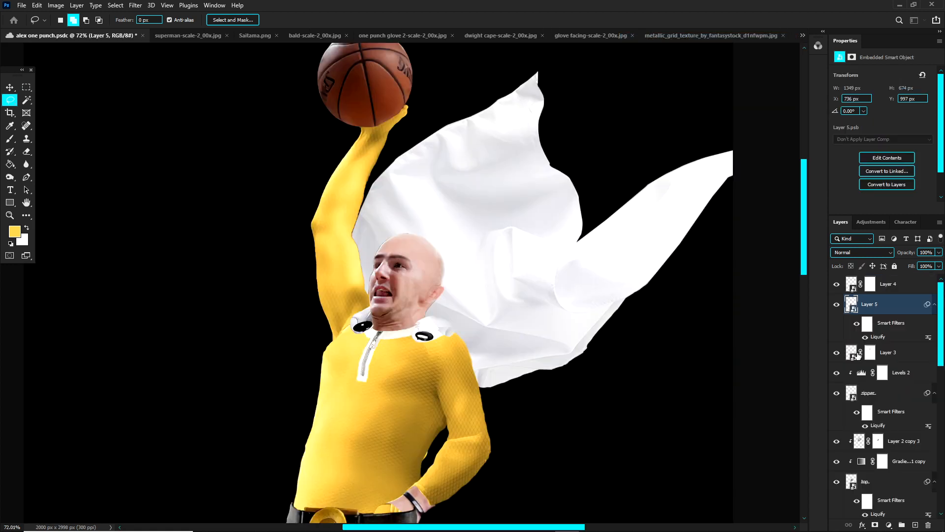
click(891, 292)
key(ctrl+v)
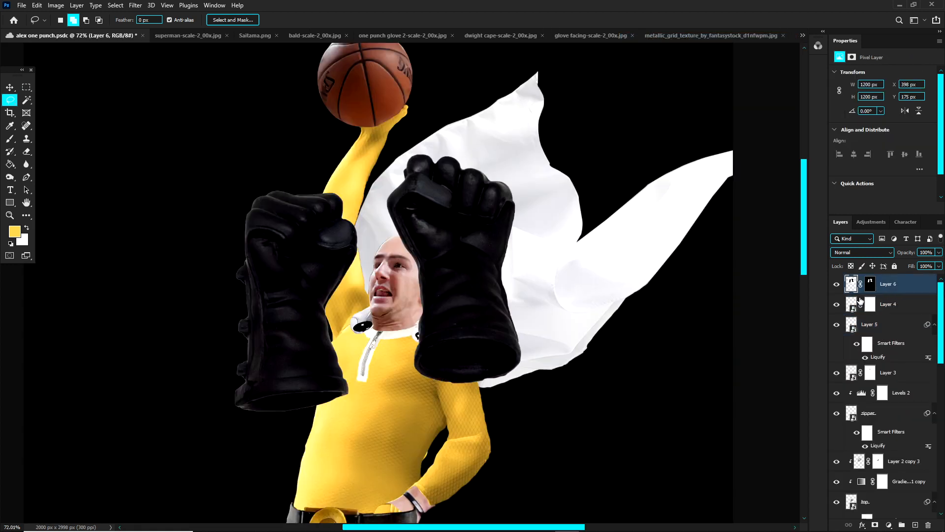
Step: Flip the pasted gloves horizontally, move them up to the raised hand with their centre at X 720 px, Y 274 px, and apply the transform
key(ctrl+t)
drag(476, 239, 363, 405)
scroll(375, 389, down, 7)
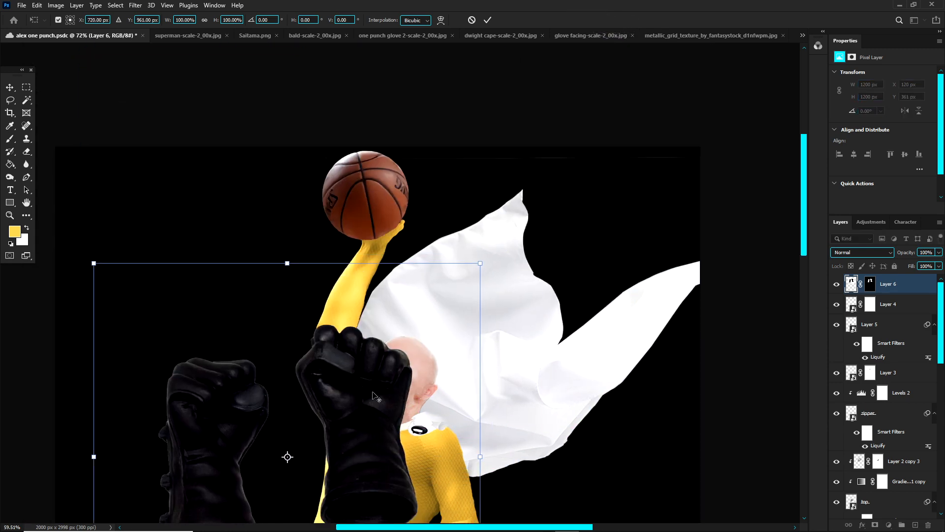
scroll(400, 283, up, 2)
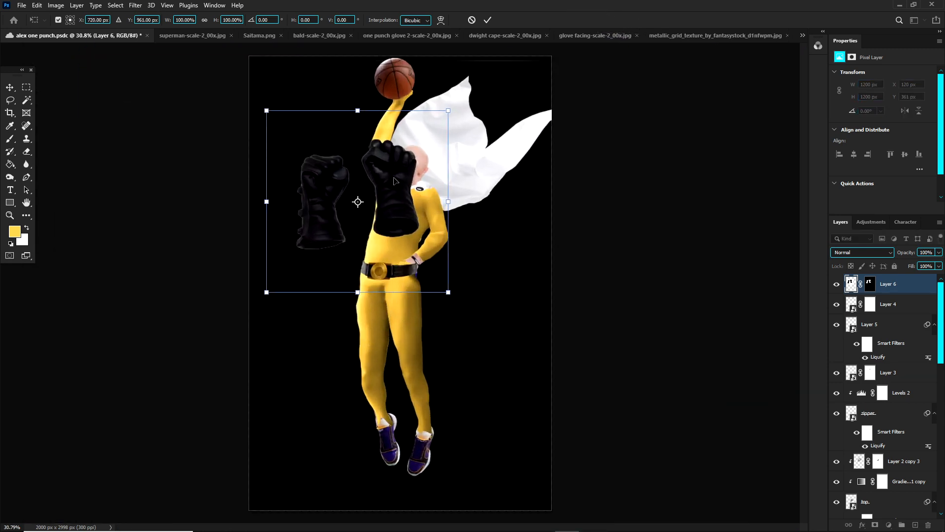
drag(396, 160, 421, 101)
right_click(400, 122)
click(456, 290)
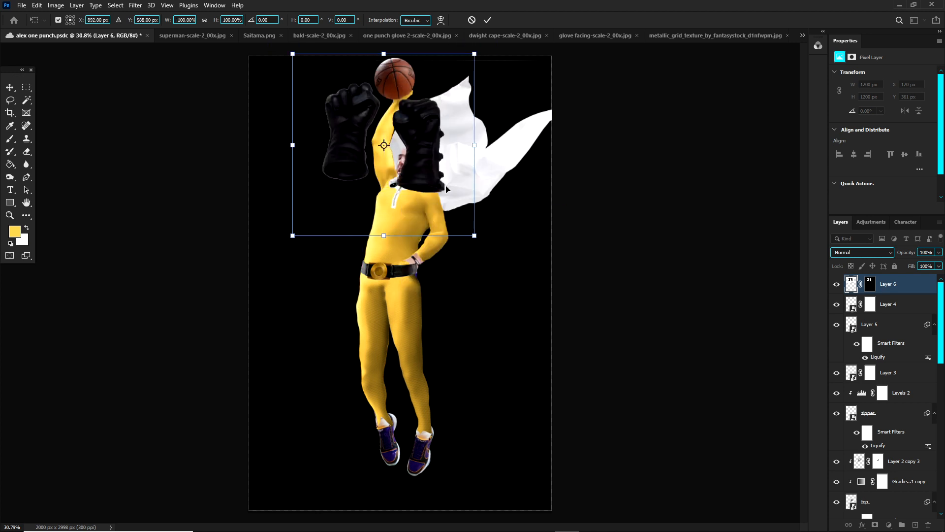
drag(441, 180, 415, 132)
alt+scroll(420, 106, up, 3)
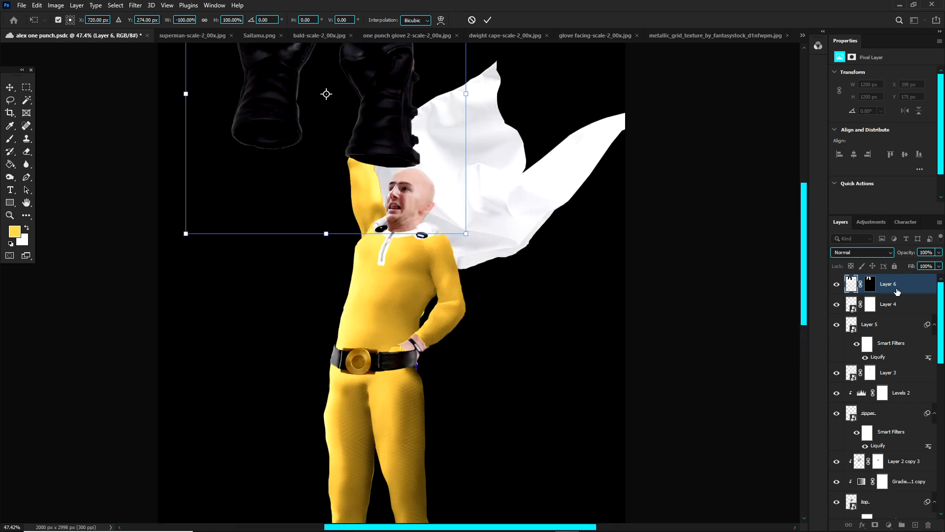
key(Return)
Step: Move the gloves layer down beside the raised arm to about X 52 px, Y 139 px, and save the composite
key(l)
alt+scroll(420, 154, down, 1)
key(v)
drag(402, 150, 390, 239)
alt+scroll(401, 231, up, 1)
key(ctrl+s)
scroll(387, 239, up, 2)
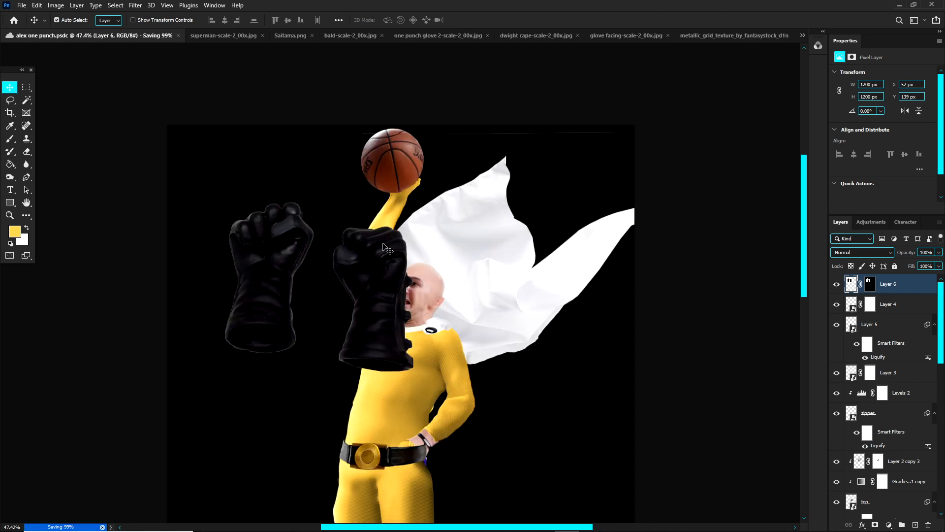
alt+scroll(428, 360, up, 3)
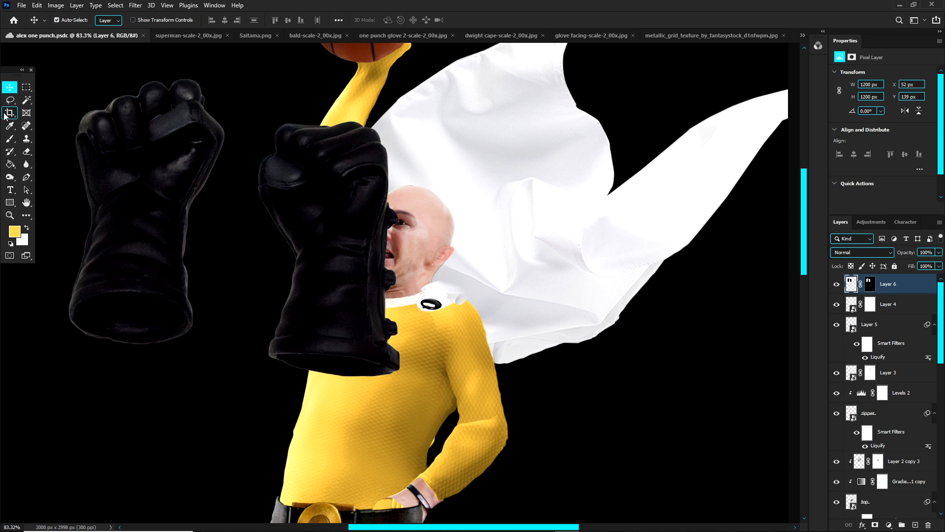
Step: Lasso the spare glove beside the player and hide it by painting black on Layer 6's mask, then deselect
key(l)
mouse_move(84, 90)
mouse_down()
mouse_move(65, 124)
mouse_move(42, 269)
mouse_move(96, 358)
mouse_move(187, 375)
mouse_move(240, 196)
mouse_up()
drag(101, 85, 102, 86)
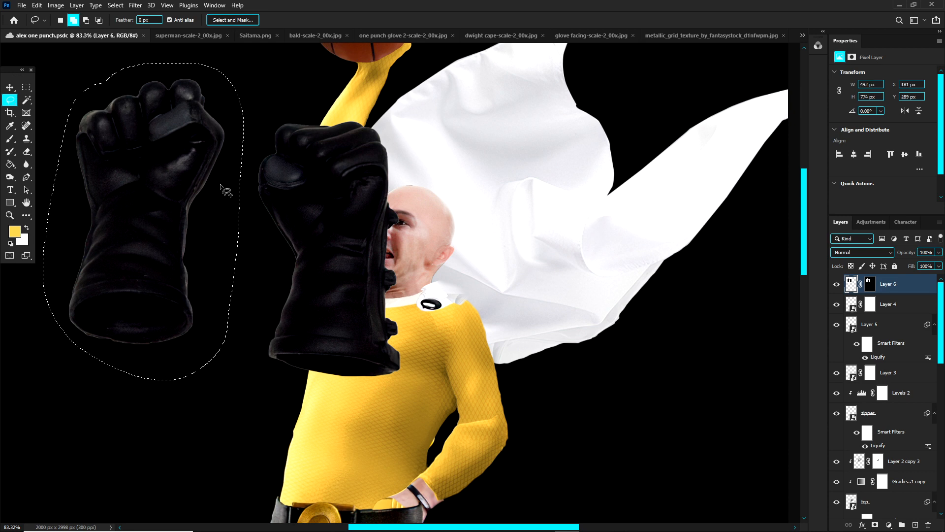
key(d)
key(b)
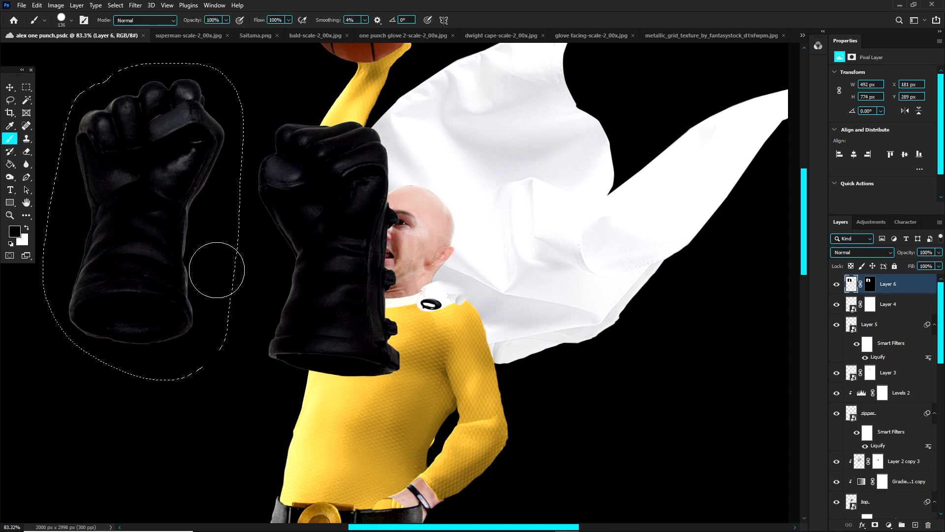
alt+right_click(158, 211)
click(870, 284)
alt+right_click(266, 247)
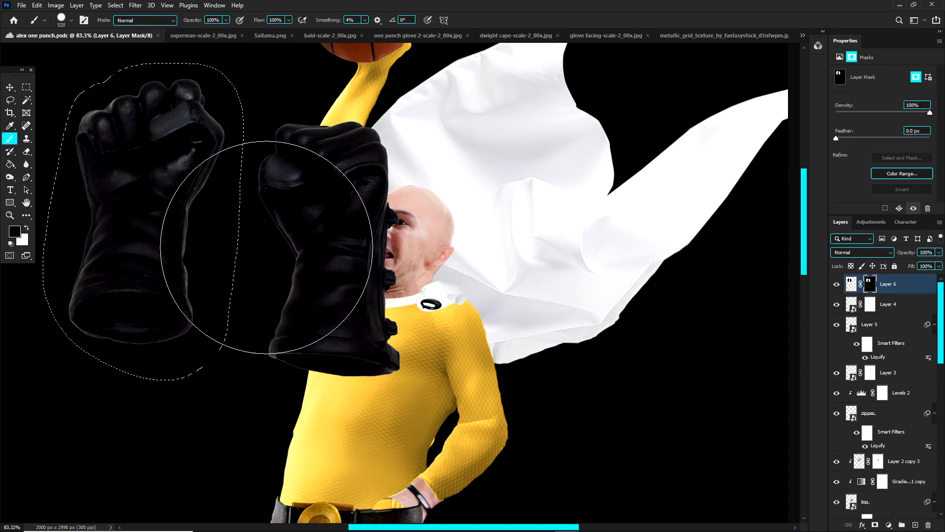
mouse_move(174, 190)
mouse_down()
mouse_move(151, 275)
mouse_move(156, 162)
mouse_move(172, 292)
mouse_move(173, 140)
mouse_up()
key(ctrl+d)
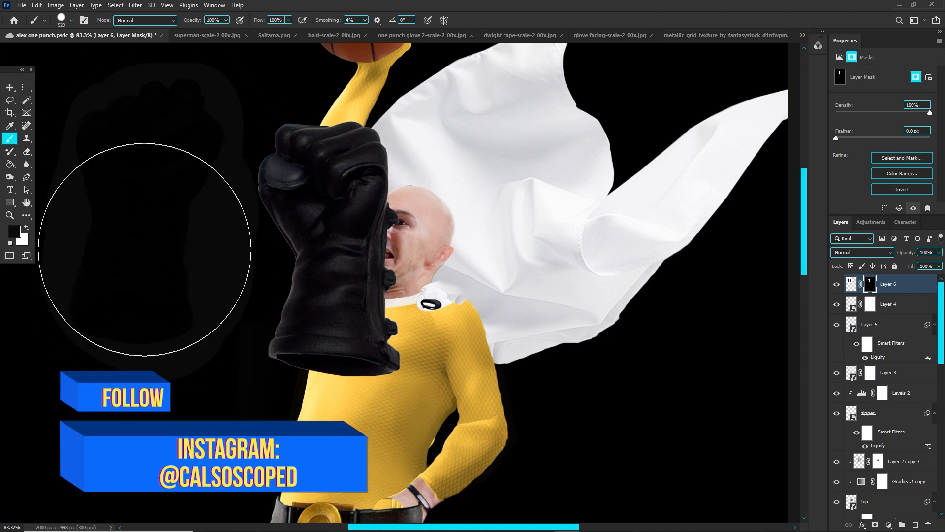
Step: Scale the remaining glove to 59.94%, rotate it over the raised hand with a layer mask added, and open Liquify
click(14, 231)
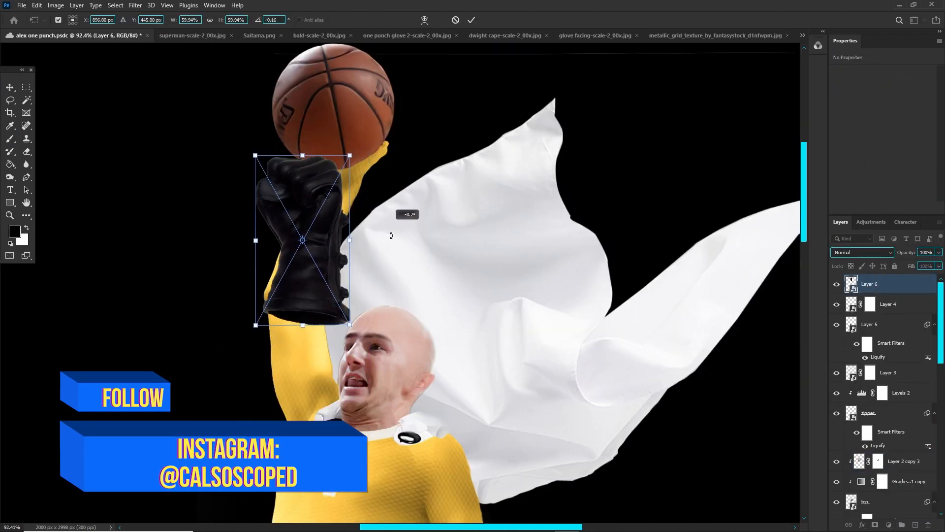
scroll(390, 232, up, 3)
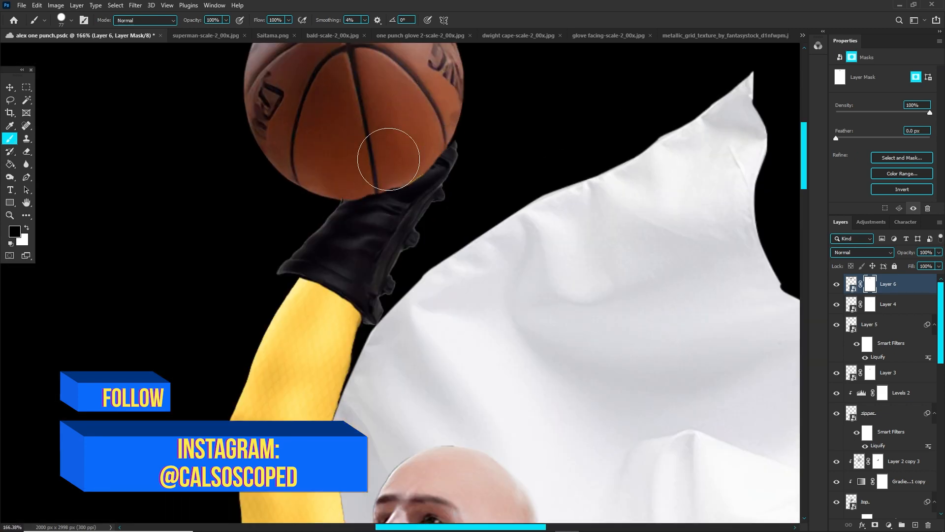
key(ctrl+shift+x)
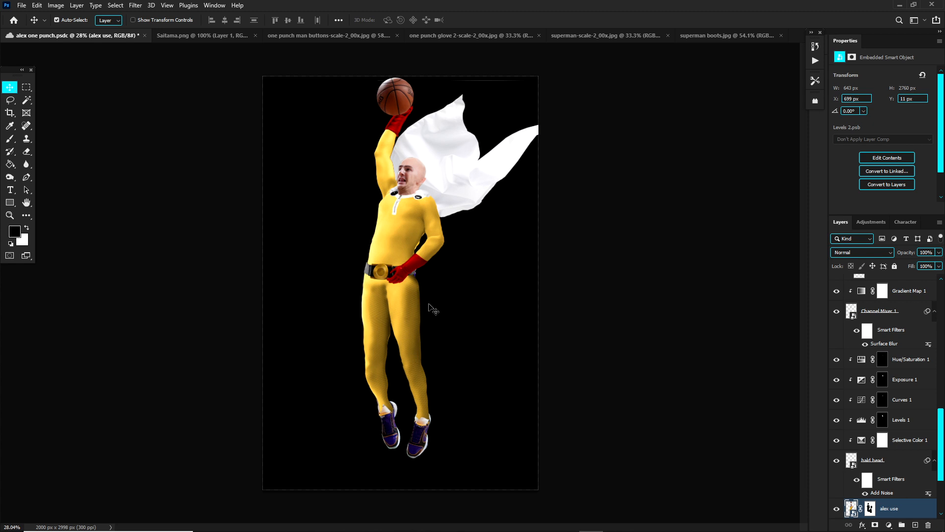
Step: Compare the red boots in superman boots.jpg with Saitama's boots in Saitama.png and the player's feet in the composite
click(725, 37)
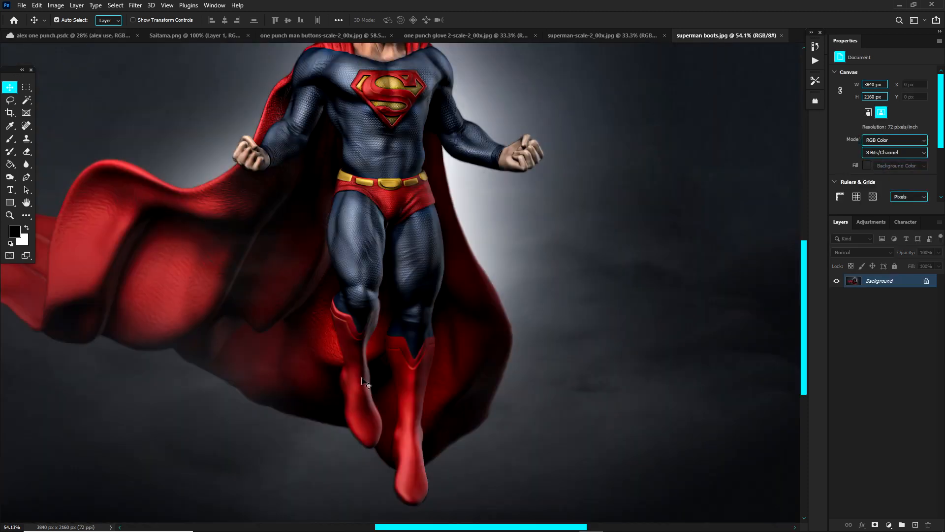
click(69, 36)
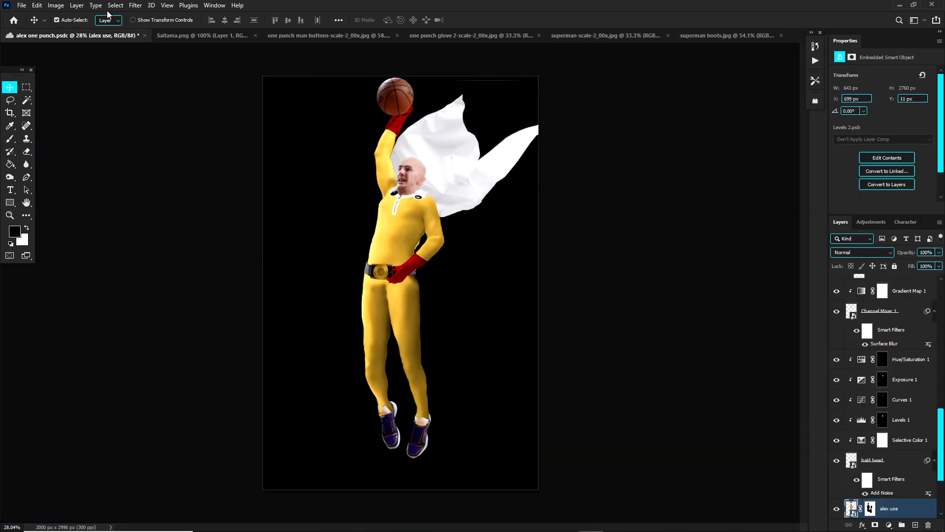
click(202, 35)
scroll(423, 405, up, 4)
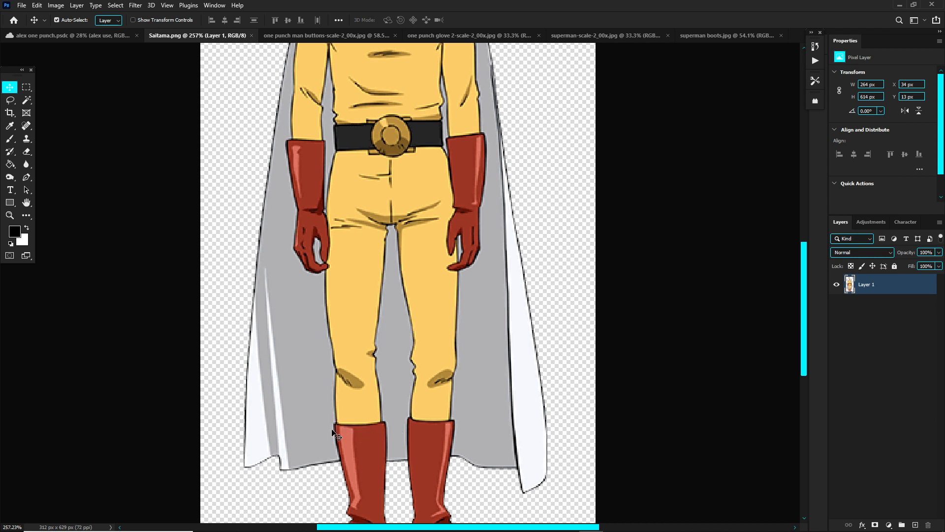
scroll(384, 440, down, 1)
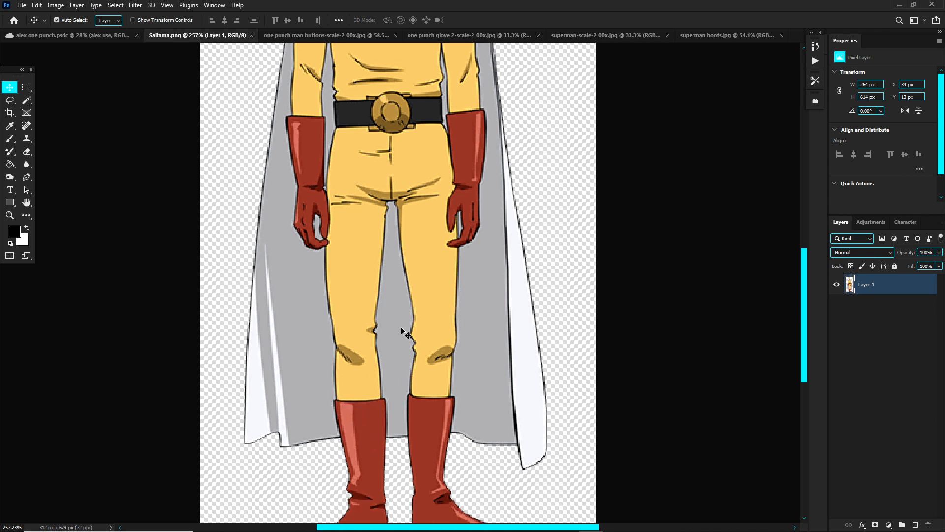
click(717, 35)
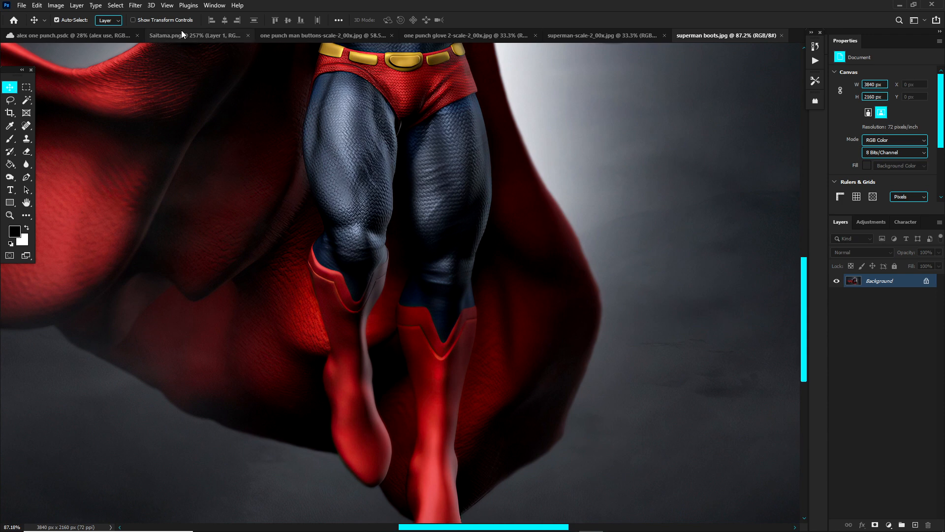
click(176, 35)
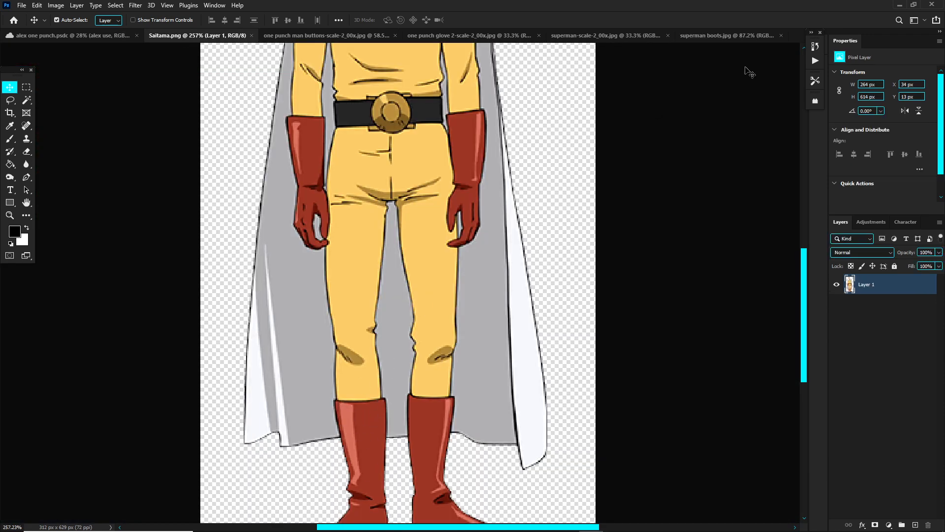
click(711, 35)
scroll(399, 319, down, 3)
scroll(394, 319, down, 5)
scroll(395, 334, up, 3)
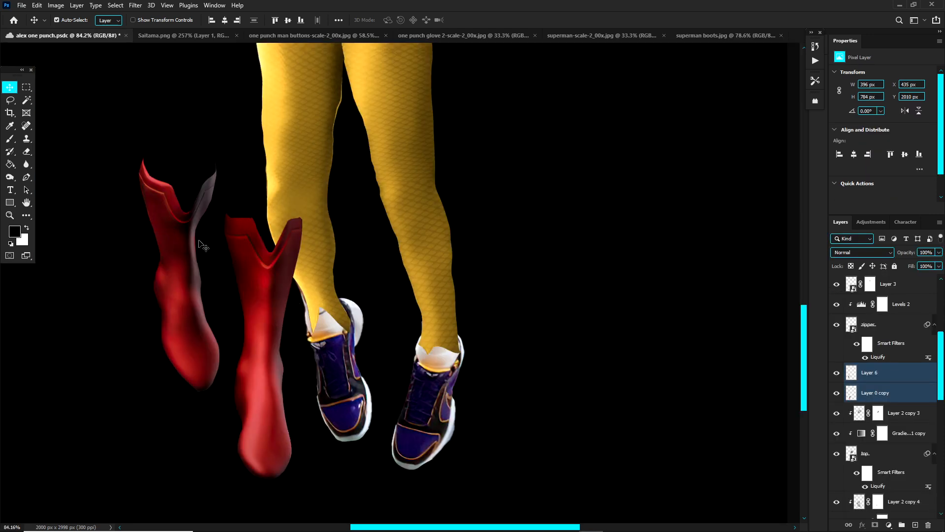
scroll(157, 218, up, 3)
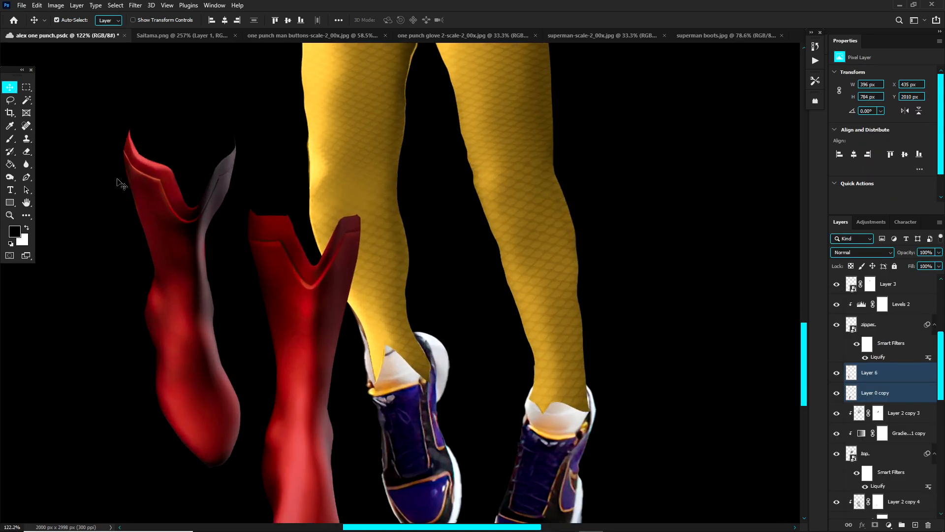
Step: Draw a Pen path on Layer 6 along the trim seam of the bent boot and around its notched upper edge
click(190, 161)
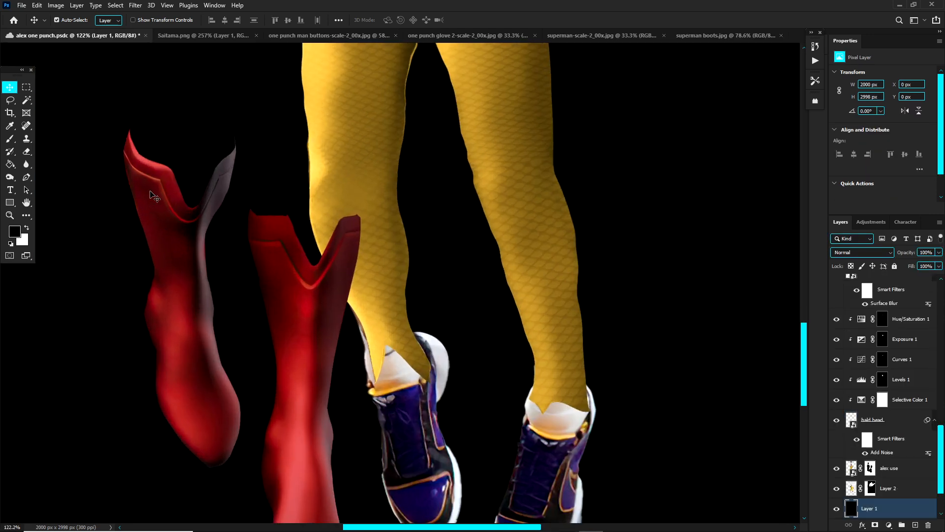
click(9, 103)
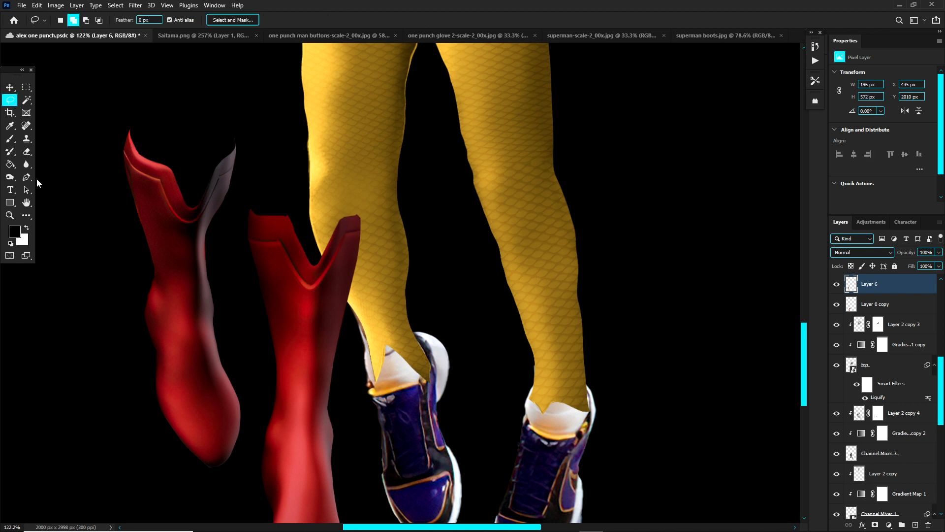
click(27, 177)
scroll(118, 162, up, 2)
click(123, 130)
click(127, 141)
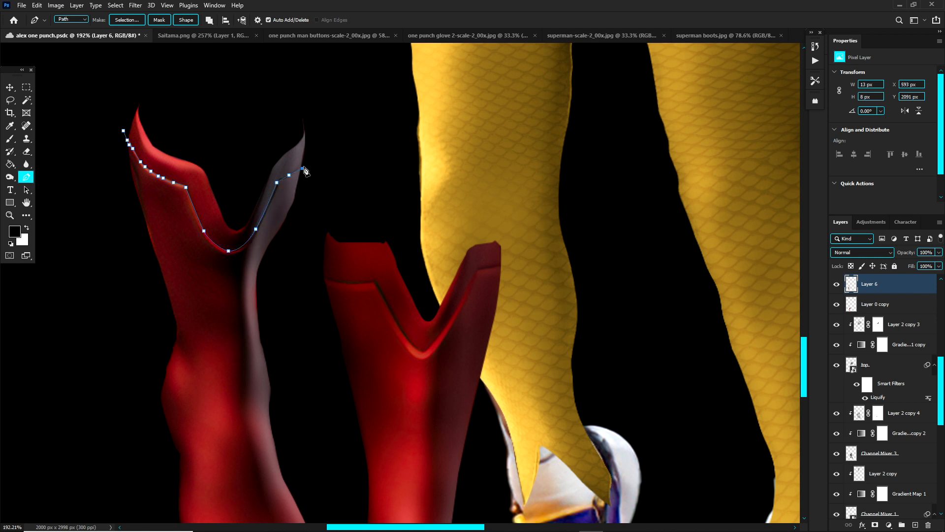
drag(317, 93, 279, 86)
drag(231, 81, 123, 61)
drag(89, 51, 79, 51)
Step: Convert the Pen path to a selection and delete the trim above the seam of the Layer 6 boot
right_click(98, 92)
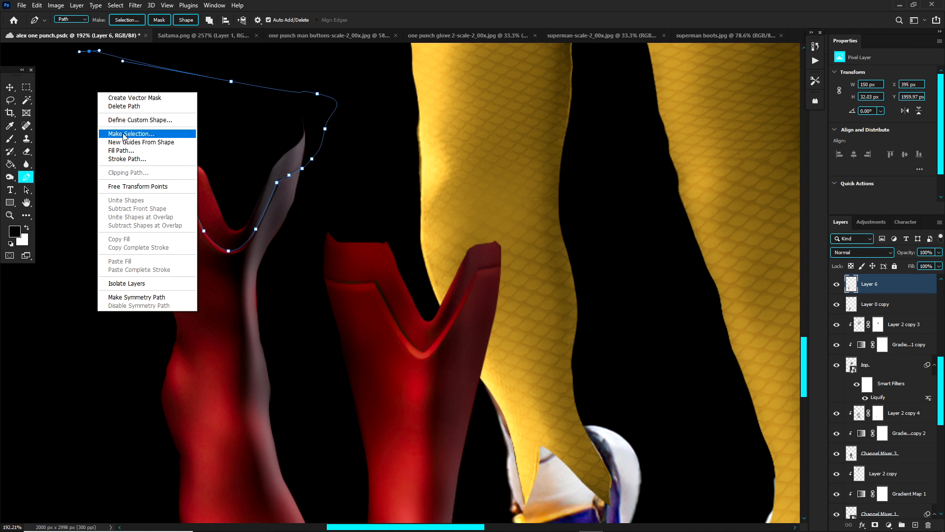
click(119, 134)
click(522, 163)
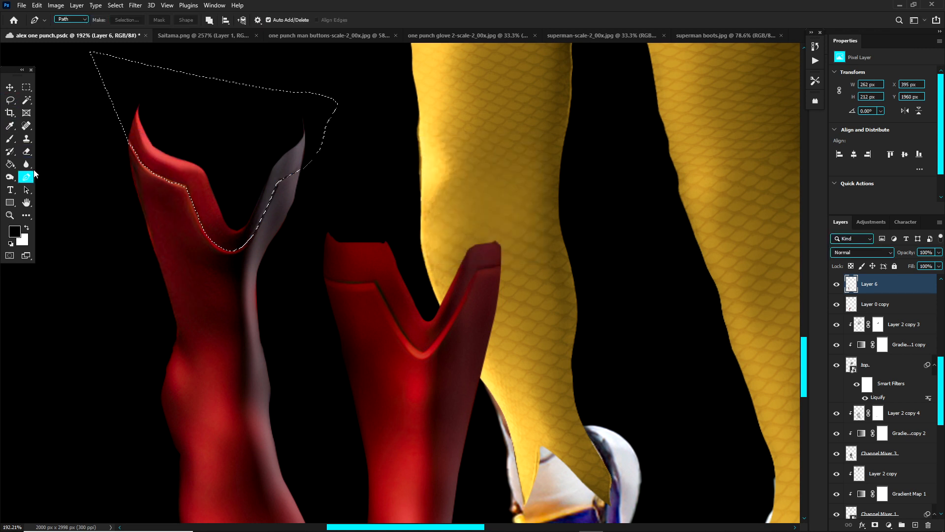
key(Delete)
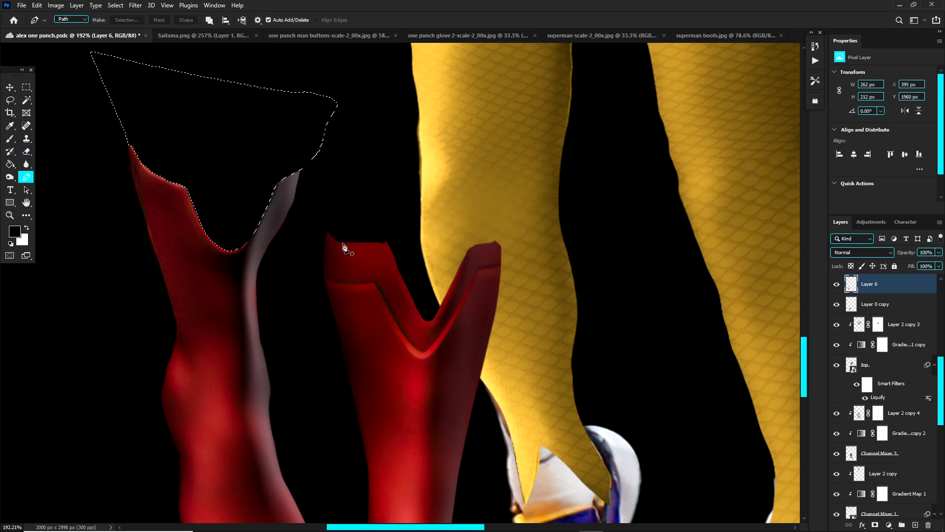
Step: Subtract the area above the boot's two upper tips from the selection with the Polygonal Lasso, keeping only the V-shaped notch selected
click(10, 100)
click(57, 111)
alt+click(124, 143)
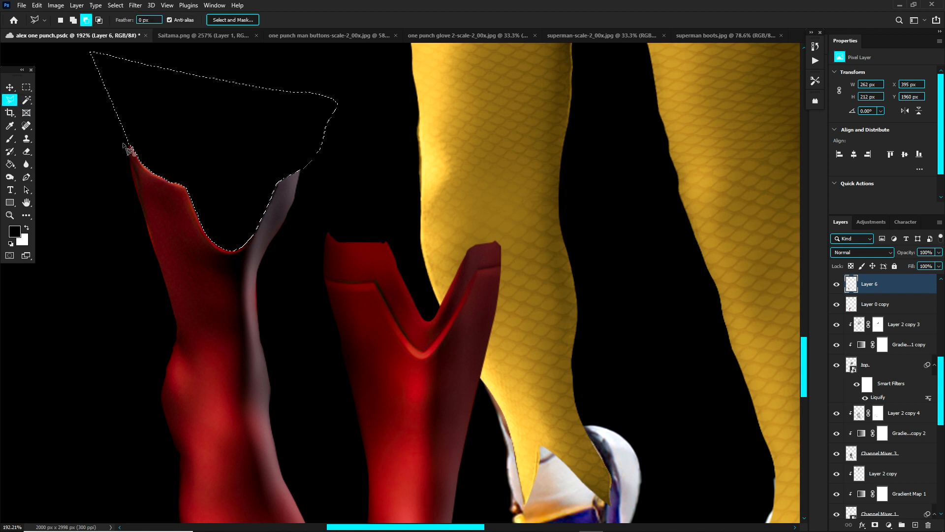
alt+click(323, 170)
click(375, 75)
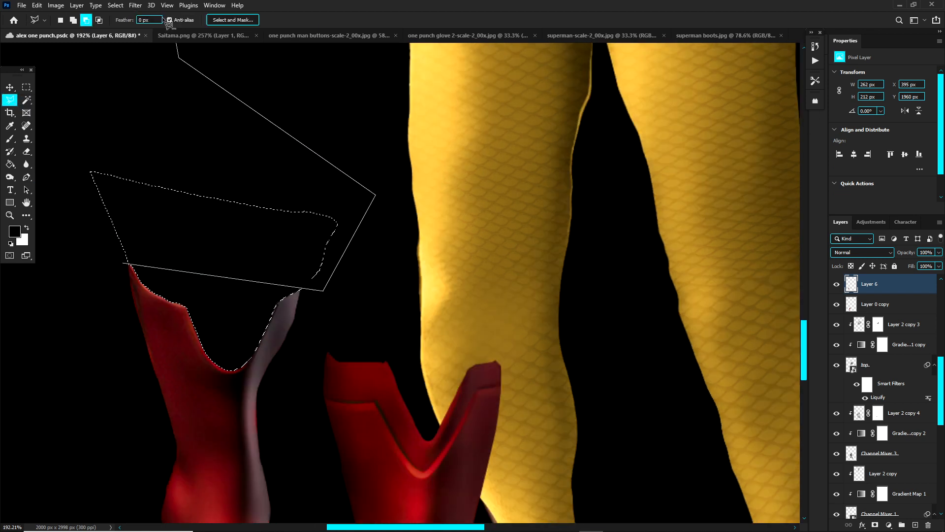
click(179, 49)
click(62, 227)
click(61, 327)
double_click(77, 342)
scroll(78, 344, down, 7)
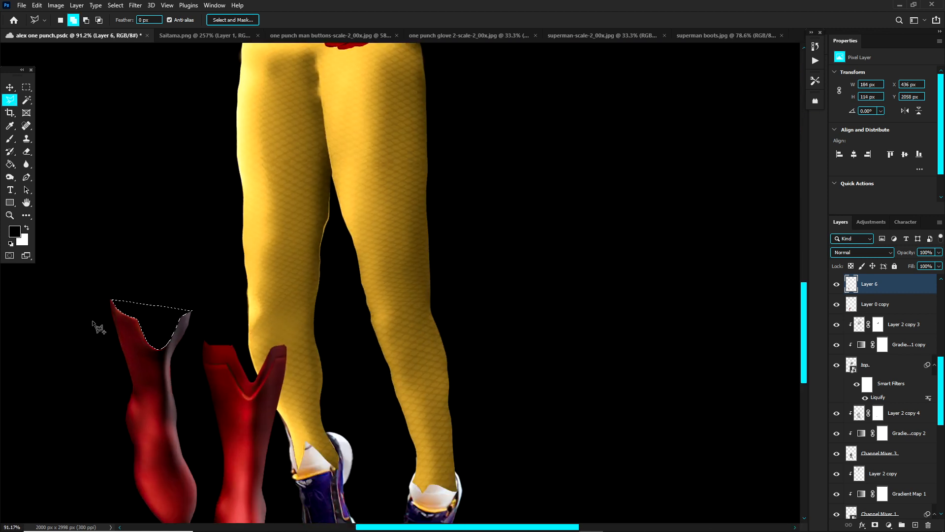
Step: Fill the selected notch with matching red boot texture to give the Layer 6 boot a straight upper edge
scroll(97, 321, up, 6)
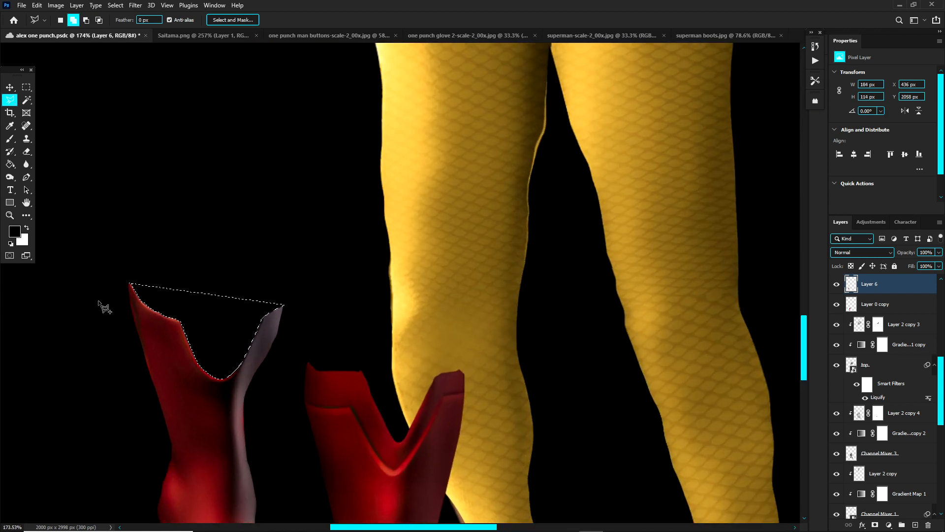
key(shift+BackSpace)
click(531, 146)
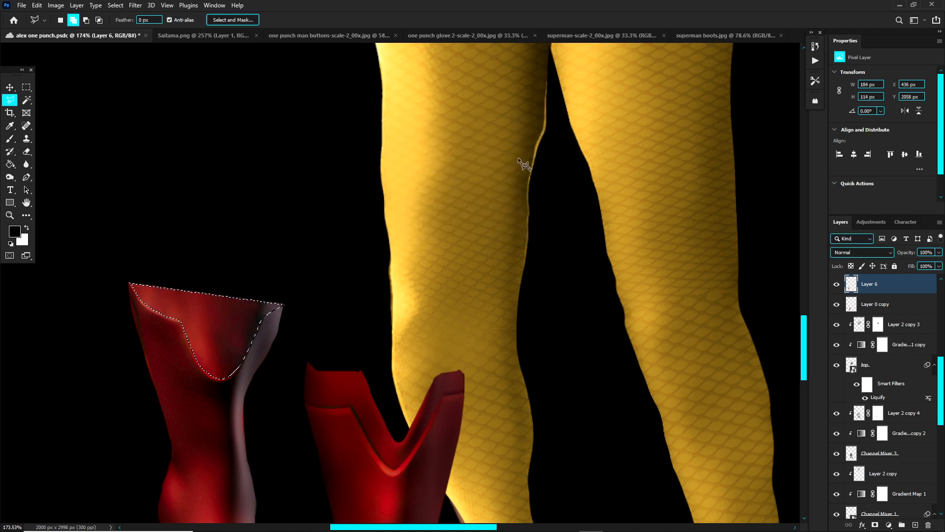
Step: Deselect the notch and blend the filled area of the Layer 6 boot into the surrounding red texture with the Mixer Brush
key(ctrl+d)
scroll(217, 293, down, 3)
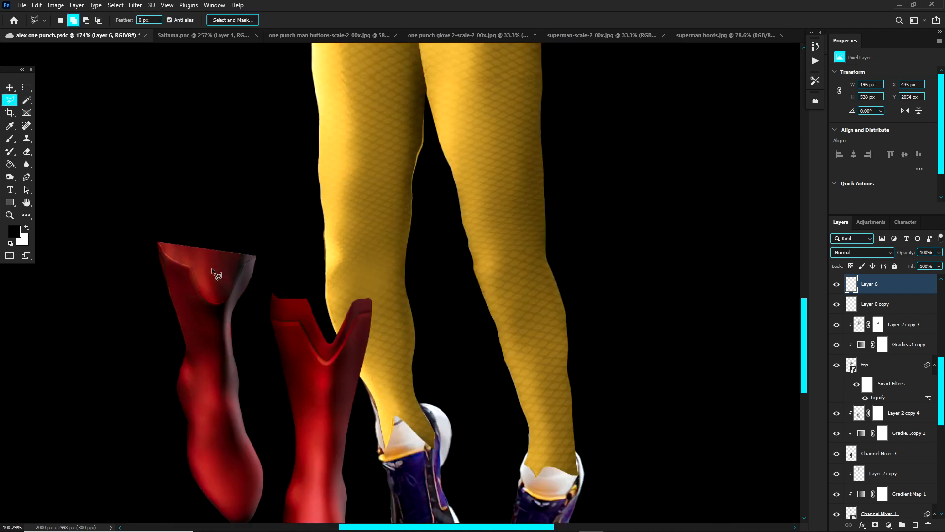
scroll(209, 299, up, 3)
scroll(205, 294, up, 2)
click(26, 138)
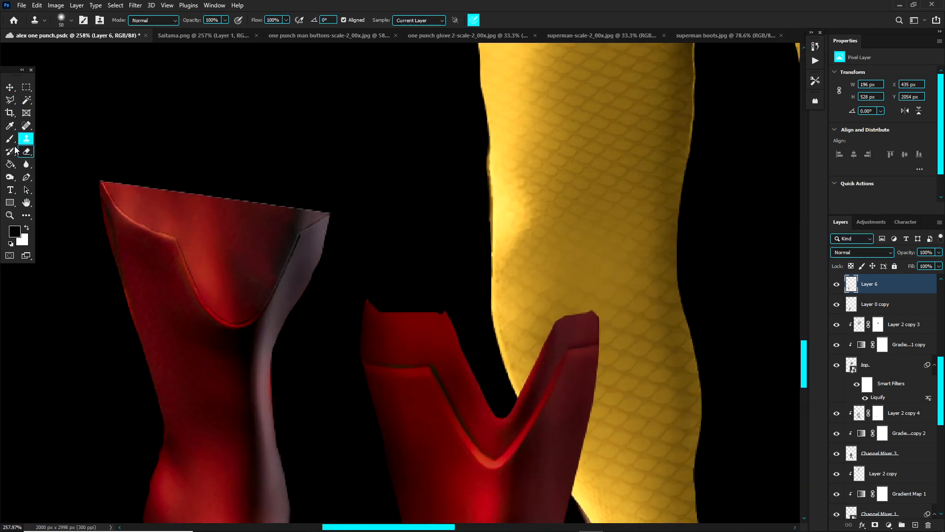
right_click(10, 141)
click(39, 161)
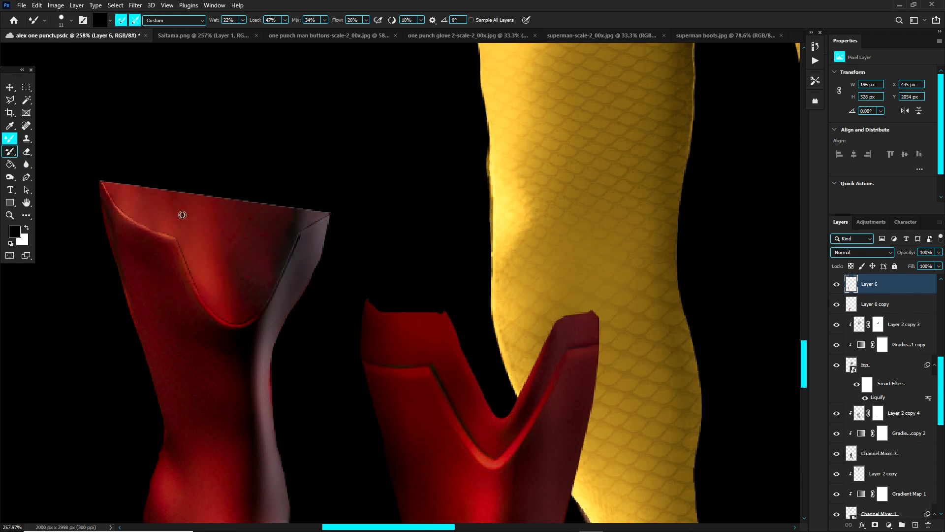
alt+click(182, 214)
alt+right_click(207, 255)
drag(190, 264, 197, 270)
mouse_move(187, 226)
mouse_down()
mouse_move(131, 207)
mouse_move(143, 220)
mouse_up()
Step: Load the Layer 6 boot outline as a selection and smudge away the remaining notch seam with the Mixer Brush
ctrl+click(851, 284)
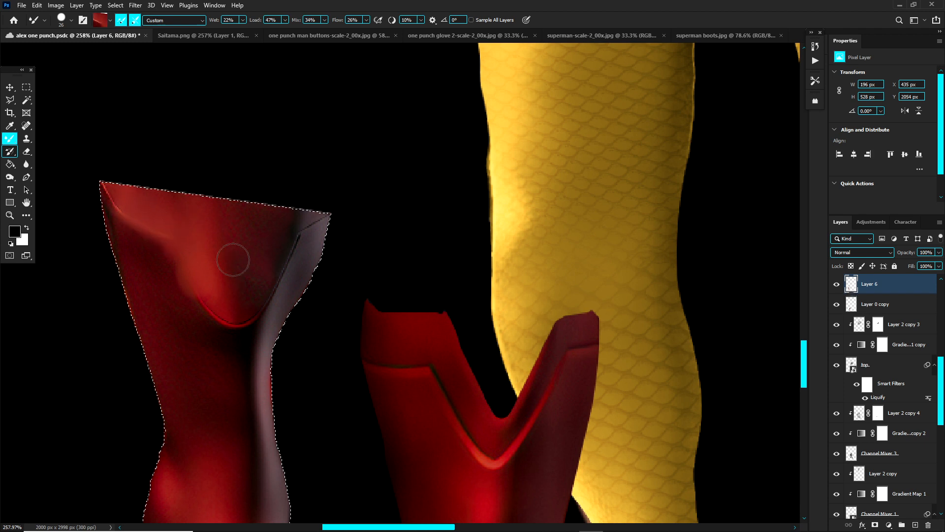
mouse_move(275, 277)
mouse_down()
mouse_move(281, 256)
mouse_move(259, 260)
mouse_move(287, 297)
mouse_move(278, 314)
mouse_move(300, 226)
mouse_move(289, 287)
mouse_up()
alt+click(289, 286)
mouse_move(268, 316)
mouse_down()
mouse_move(255, 367)
mouse_move(216, 341)
mouse_up()
alt+click(255, 367)
alt+click(216, 341)
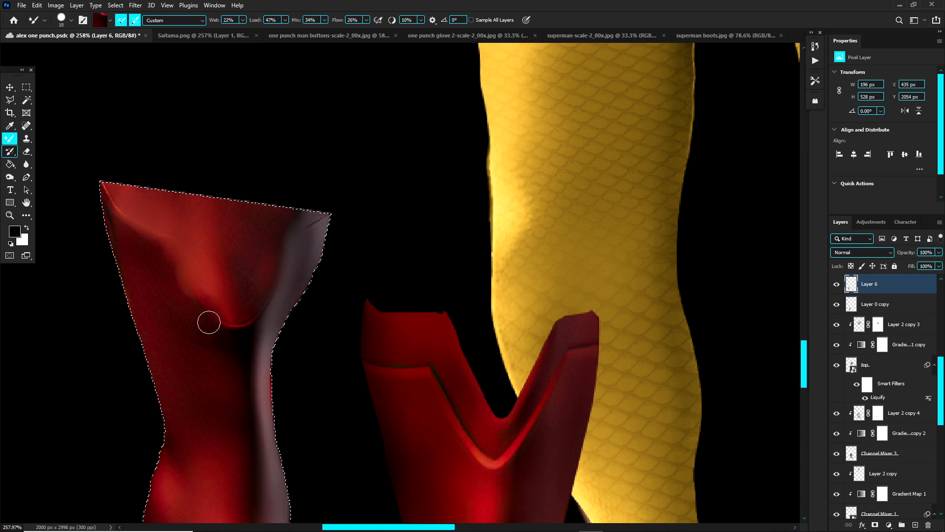
alt+click(201, 256)
drag(201, 255, 222, 314)
key(s)
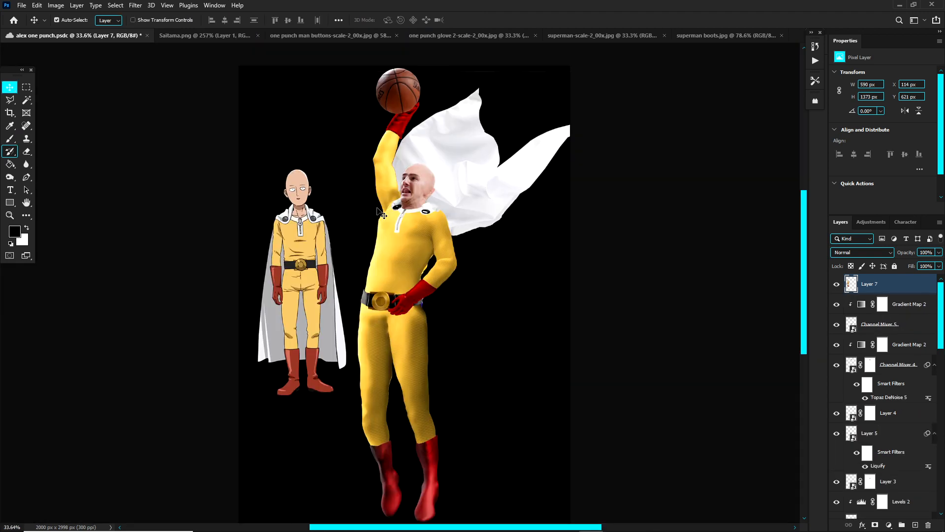
Step: Compare the cartoon Saitama reference with the composite figure, examining the face, collar, zip and overall costume
scroll(413, 207, up, 3)
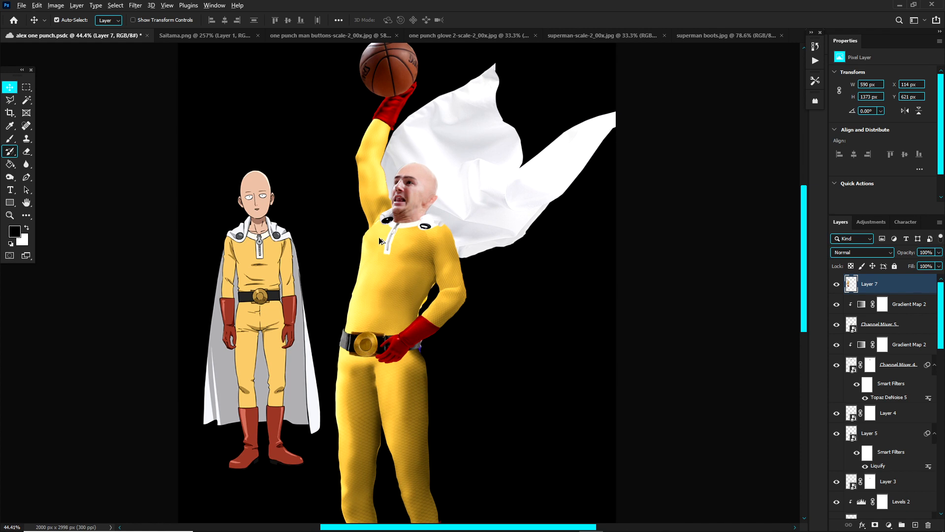
scroll(246, 201, up, 5)
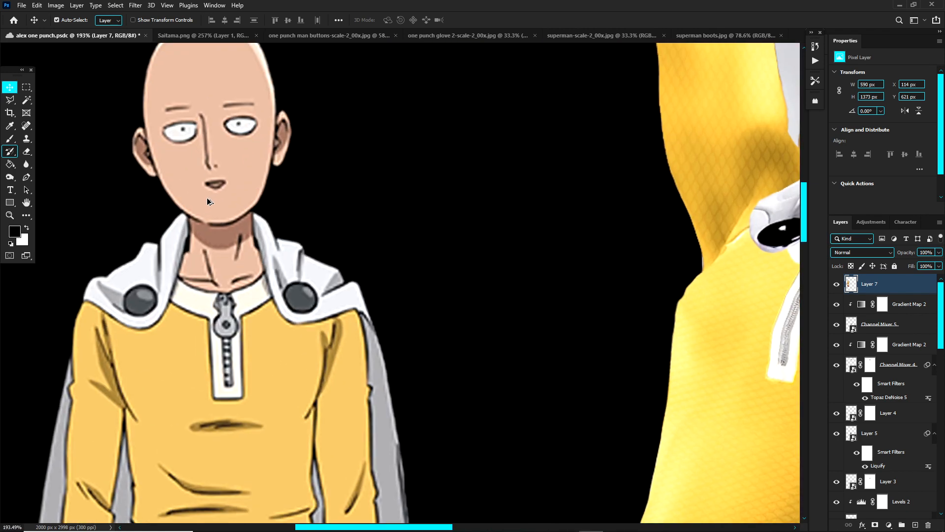
scroll(204, 198, down, 2)
scroll(205, 198, up, 6)
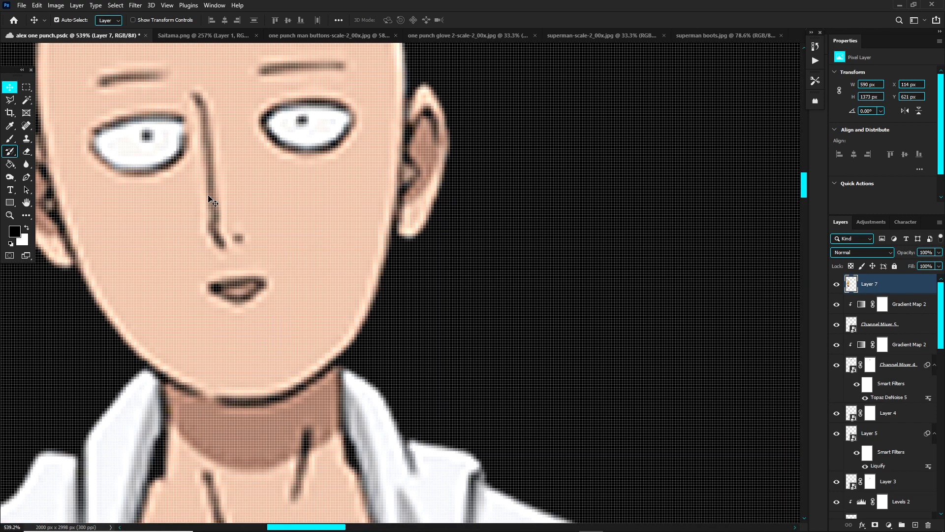
scroll(212, 197, down, 1)
scroll(212, 195, up, 1)
scroll(220, 201, down, 6)
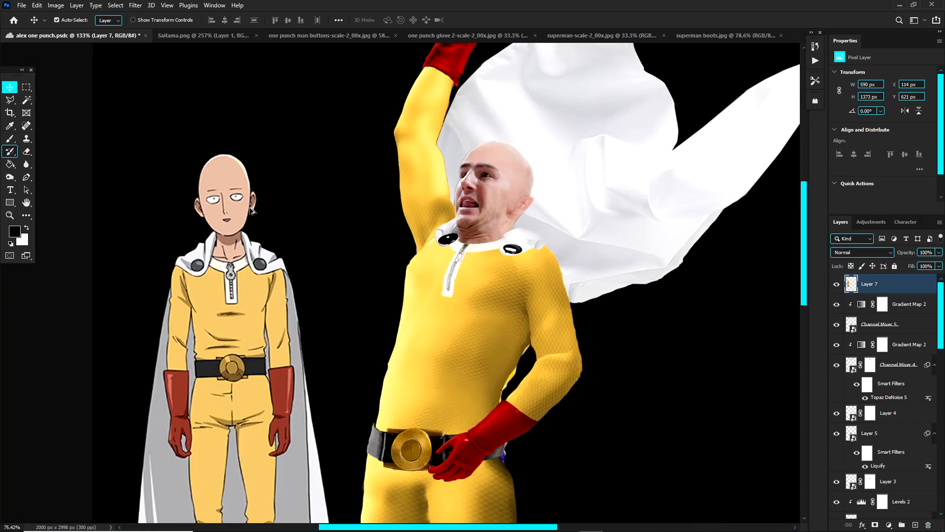
scroll(276, 206, down, 4)
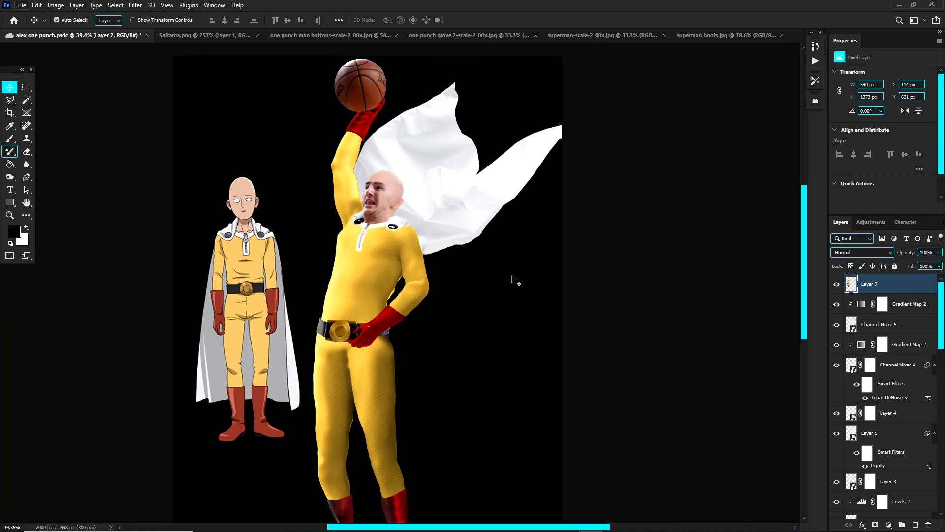
Step: Hide the black Layer 1 and the Saitama reference on Layer 7, and make Layer 0 copy the active layer
scroll(848, 457, down, 10)
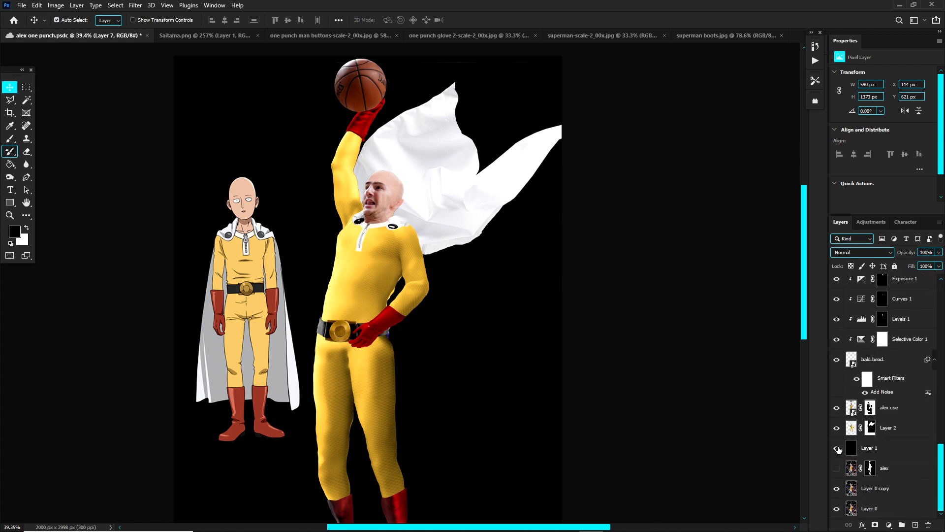
click(837, 449)
scroll(274, 270, up, 1)
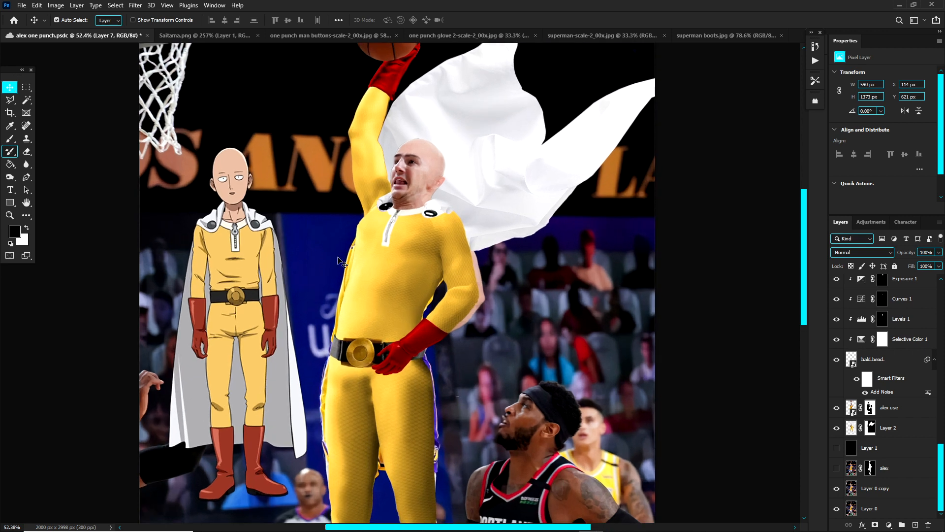
click(381, 278)
click(238, 198)
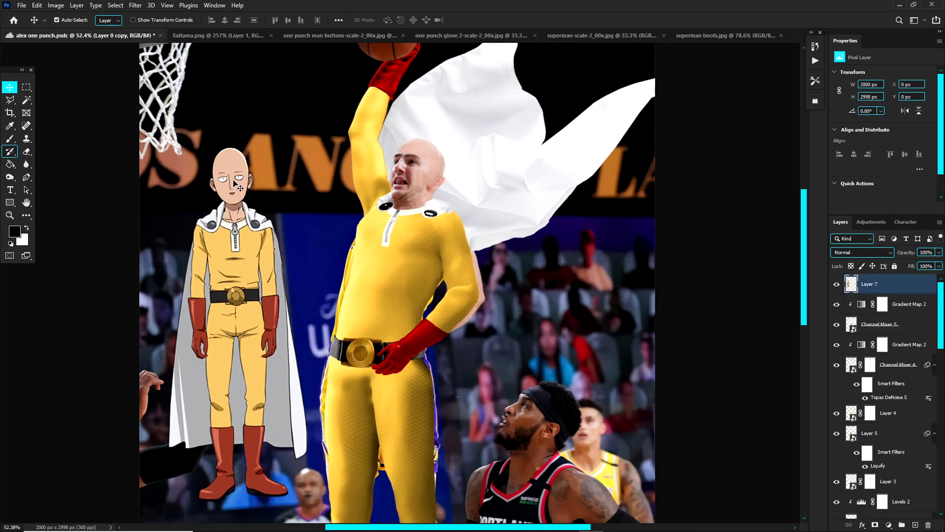
click(837, 284)
click(343, 253)
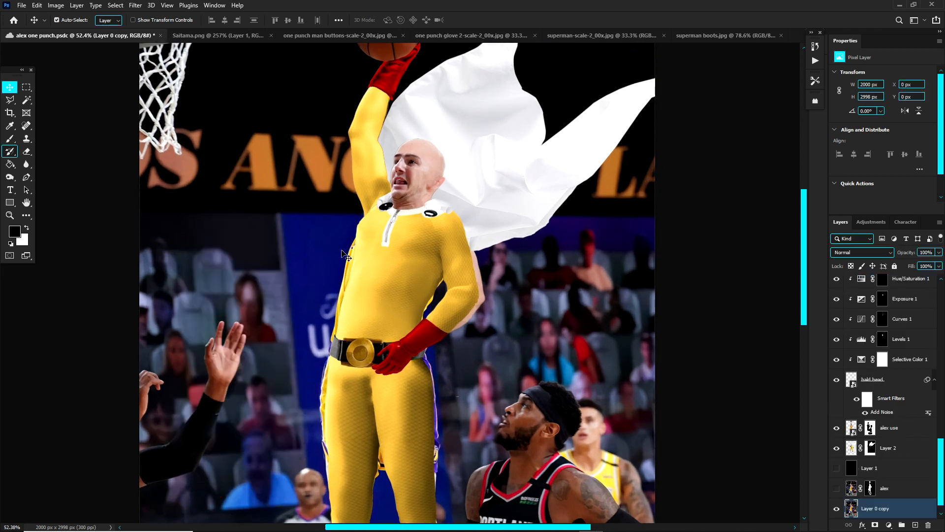
Step: Clone arena background on Layer 0 copy over the original player's edge showing beside the torso below the raised arm
scroll(310, 250, up, 1)
key(s)
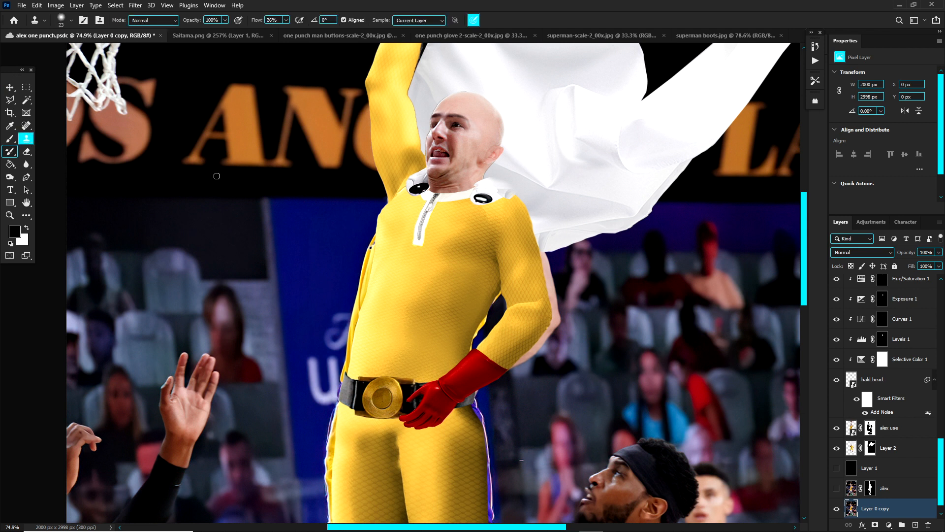
alt+click(354, 234)
mouse_move(371, 258)
mouse_down()
mouse_move(376, 270)
mouse_move(370, 246)
mouse_move(392, 245)
mouse_up()
alt+click(547, 291)
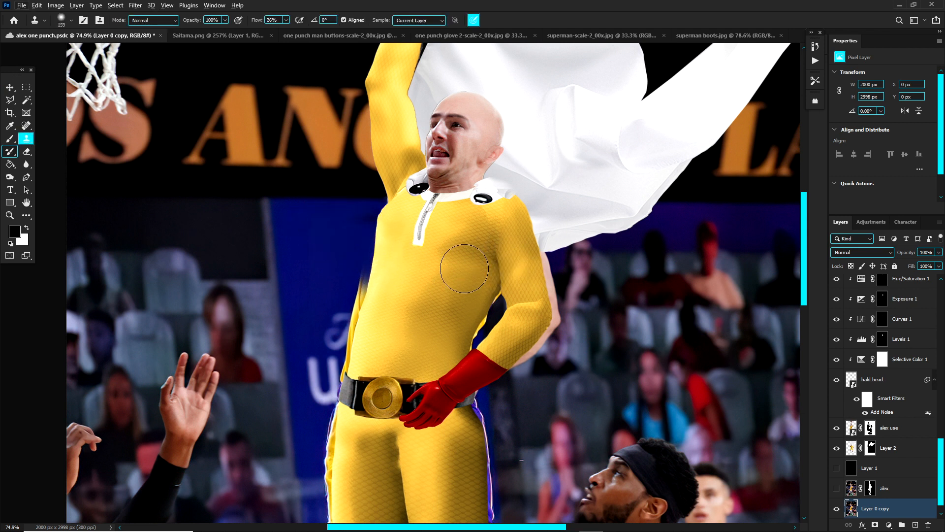
mouse_move(463, 270)
mouse_down()
mouse_move(515, 280)
mouse_move(463, 313)
mouse_up()
Step: Resample the dark backdrop near the raised arm and continue cloning it around the figure's upper body on Layer 0 copy
scroll(481, 235, down, 1)
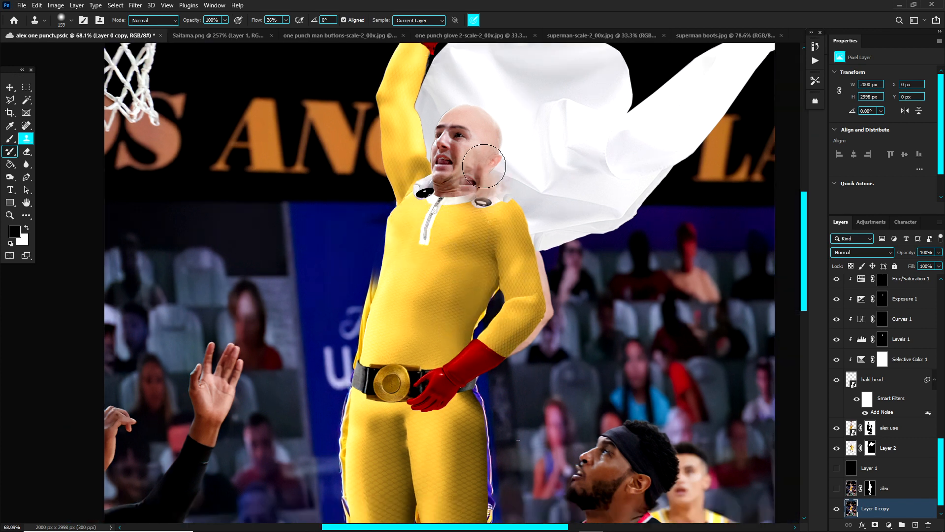
scroll(418, 254, down, 2)
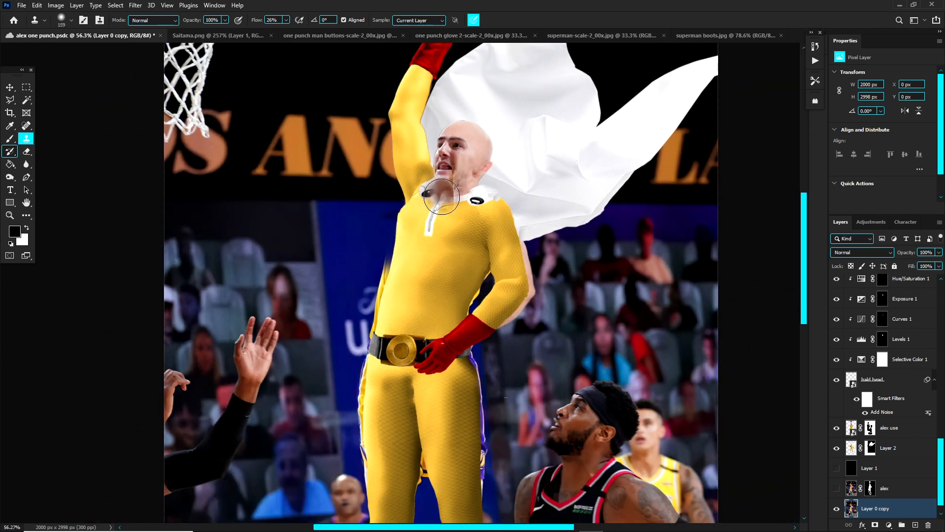
scroll(430, 271, down, 2)
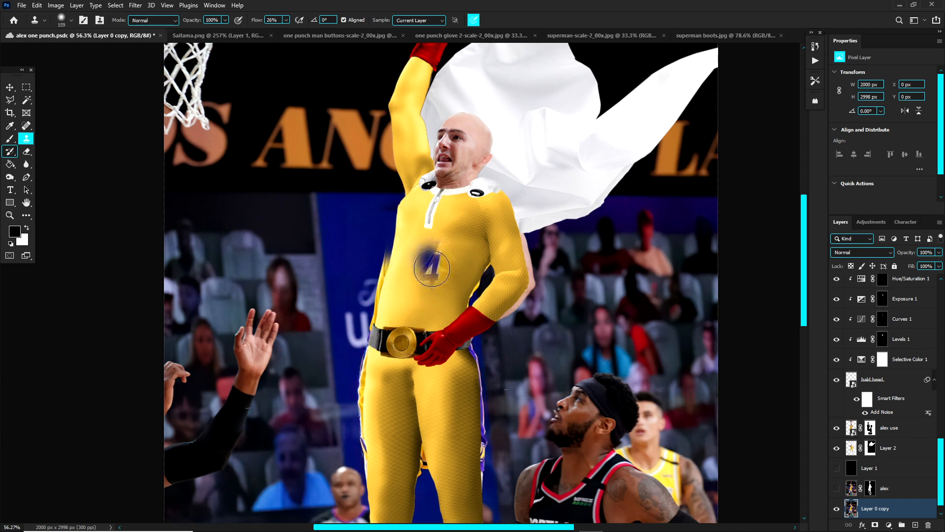
scroll(406, 213, down, 2)
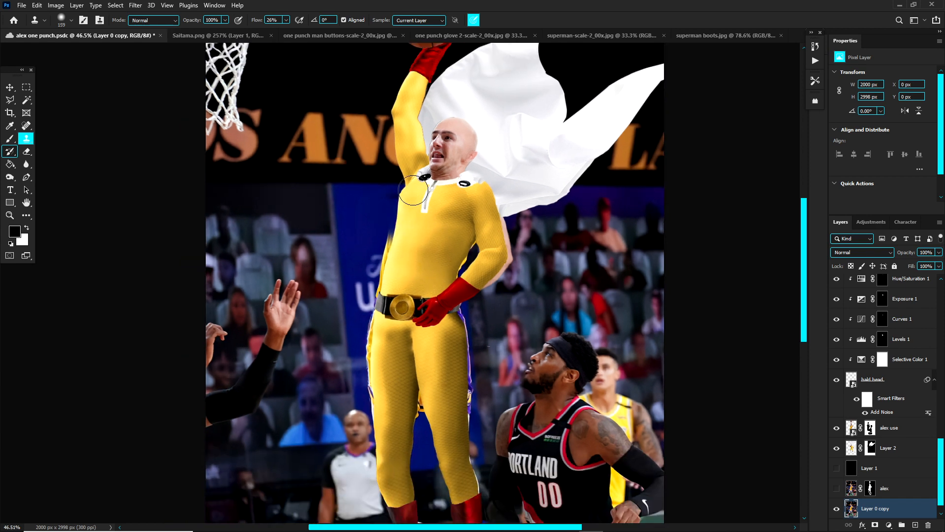
scroll(470, 228, down, 3)
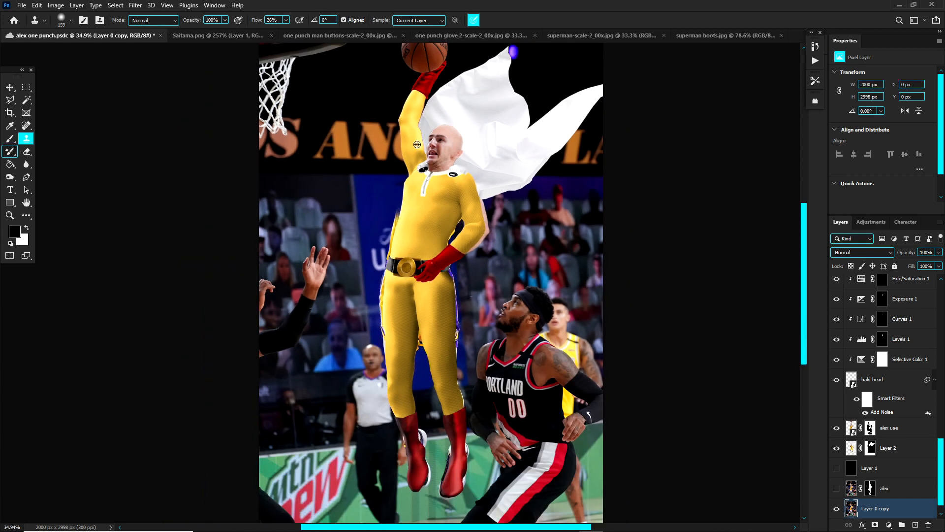
scroll(393, 177, up, 2)
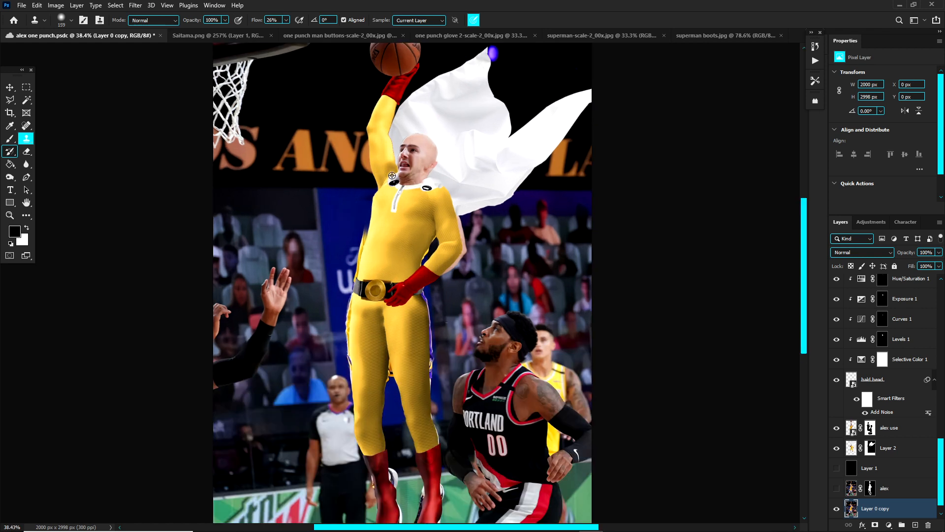
click(393, 177)
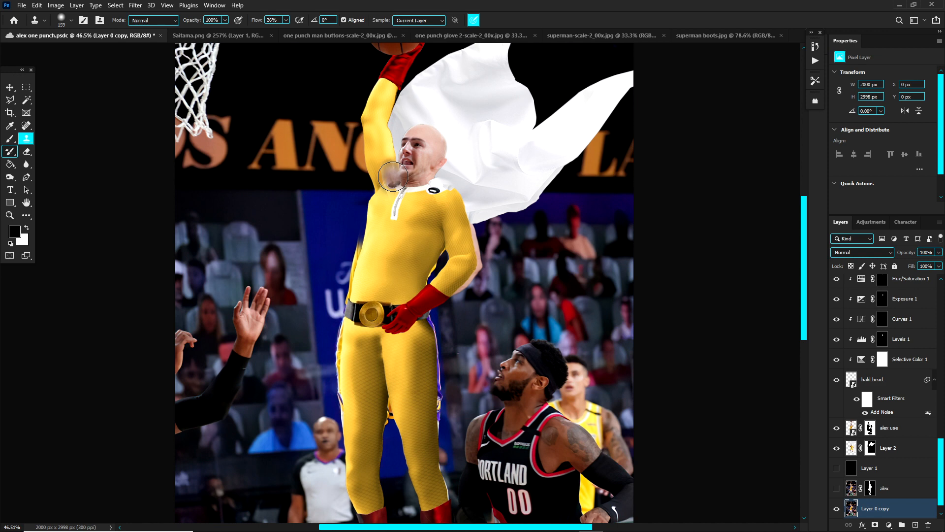
Step: Enlarge the Clone Stamp brush and extend the blue banner beside the torso to cover the leftover player edge
scroll(399, 153, down, 2)
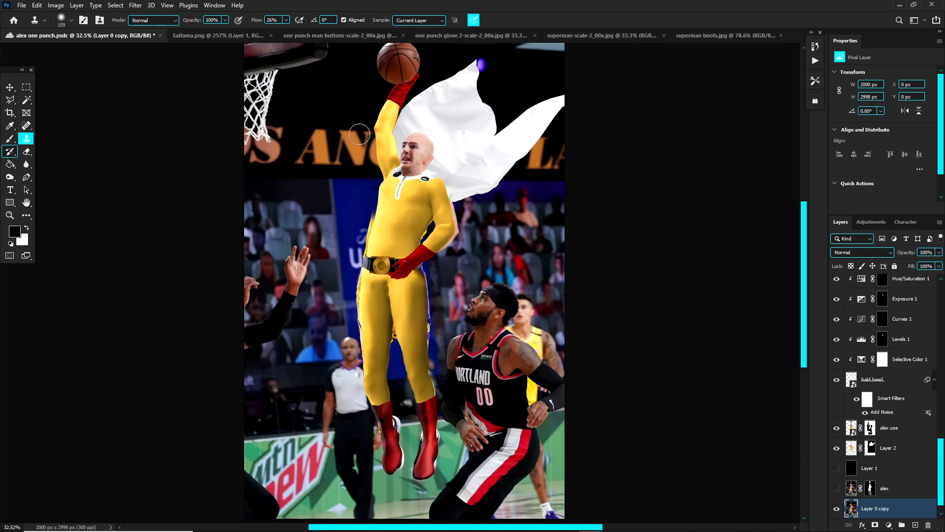
scroll(360, 134, down, 1)
scroll(394, 114, up, 1)
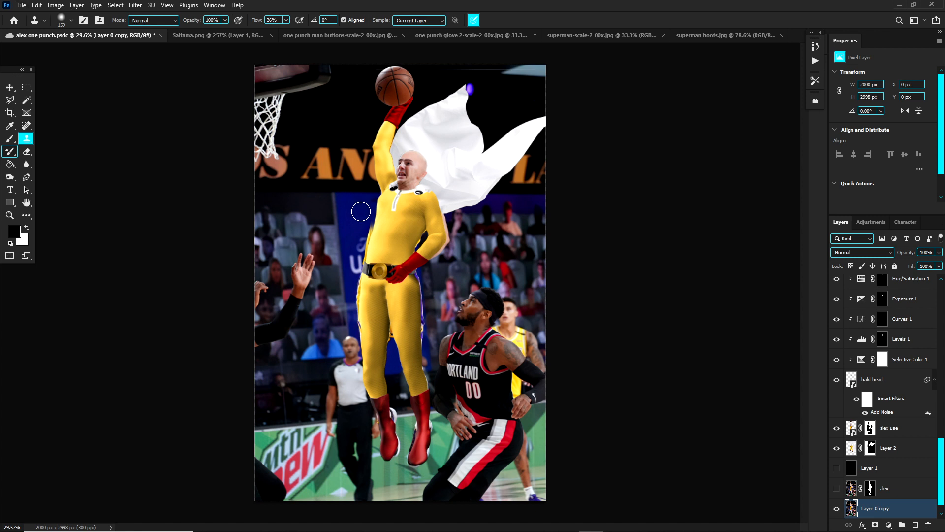
drag(361, 211, 368, 218)
scroll(356, 209, up, 1)
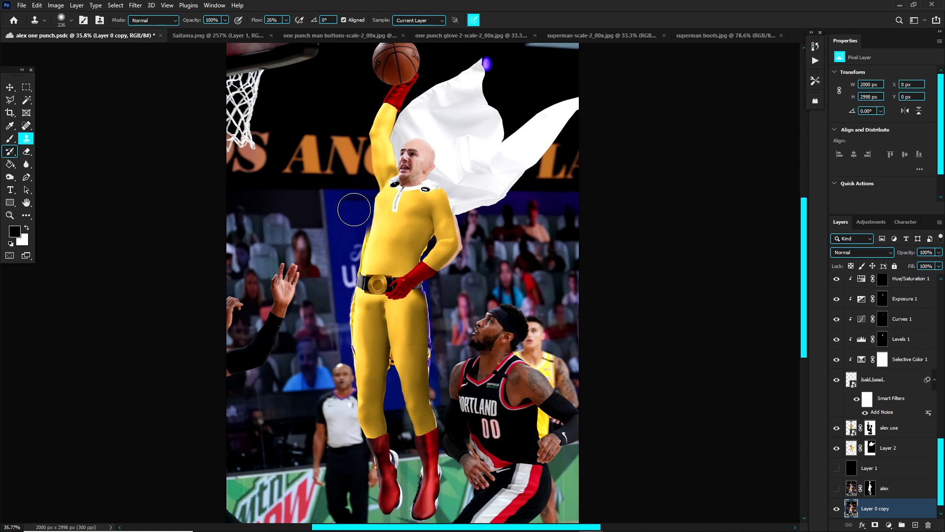
drag(348, 225, 351, 215)
scroll(422, 160, up, 1)
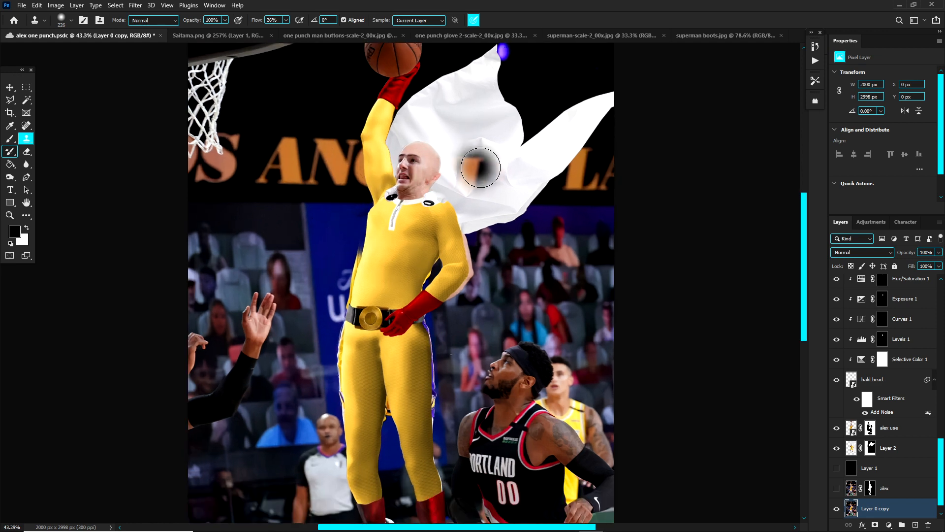
scroll(475, 158, down, 1)
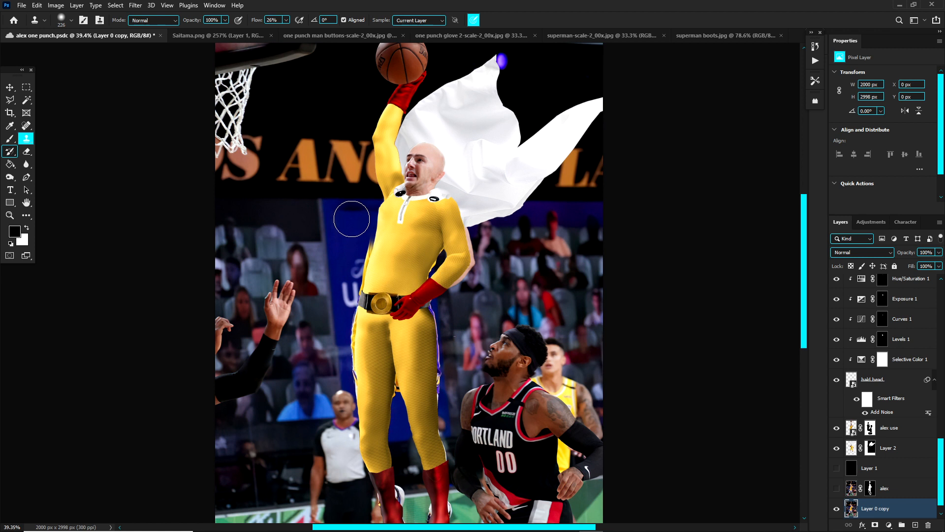
Step: Clone background over the exposed original uniform and sneaker edges around the legs and boots at 100% flow
alt+click(352, 219)
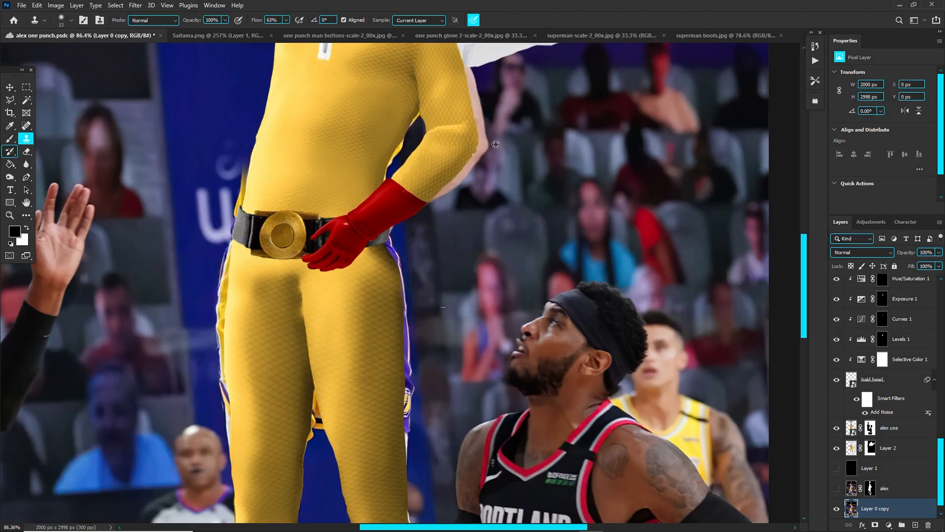
key(b)
key(s)
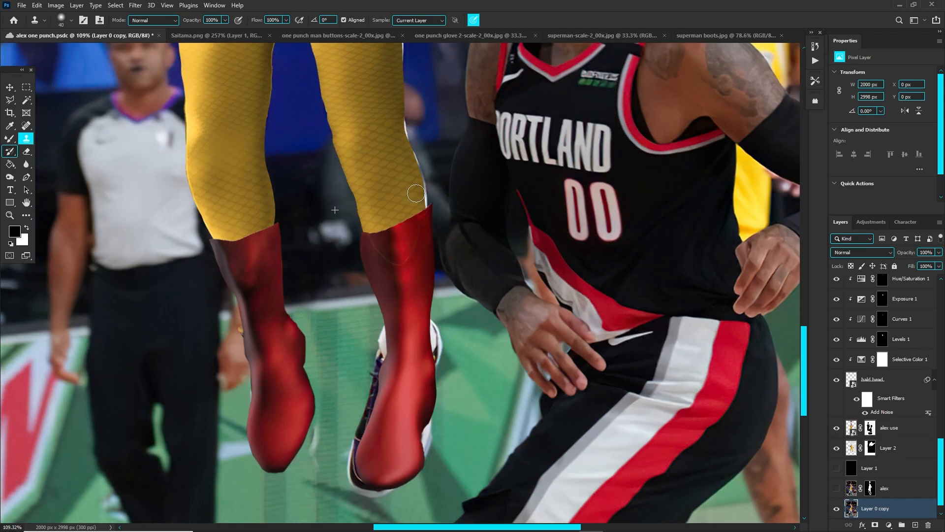
scroll(416, 193, down, 6)
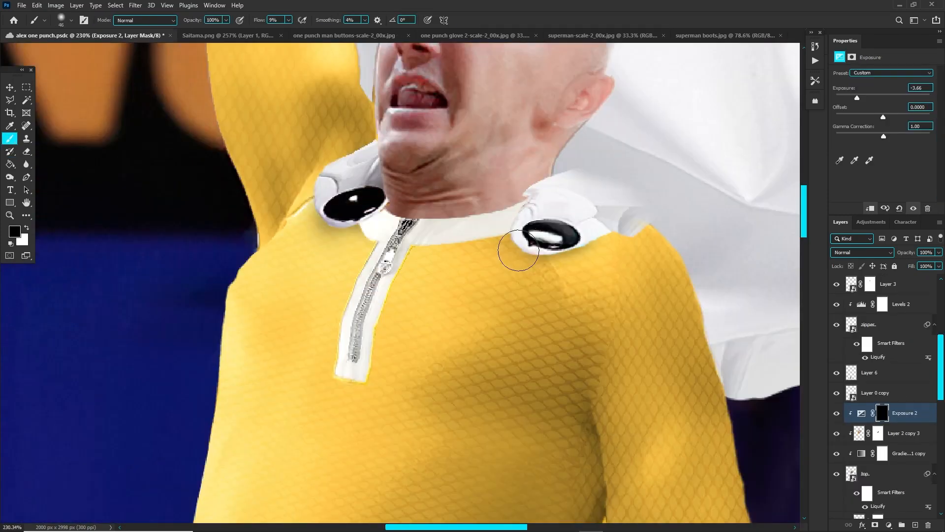